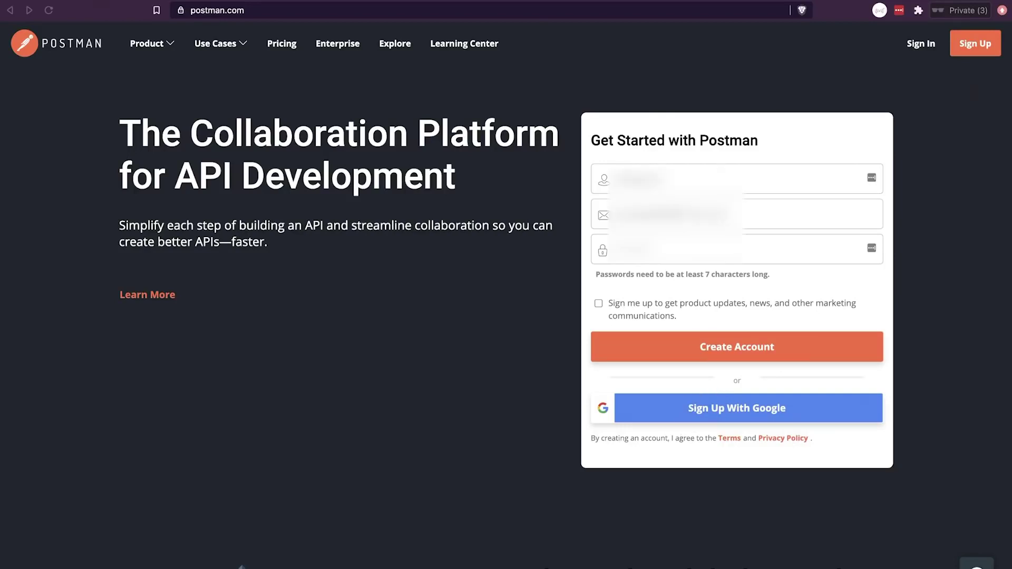
Create the Postman account, selecting Automated testing as the planned use and continuing without a team
left_click(797, 349)
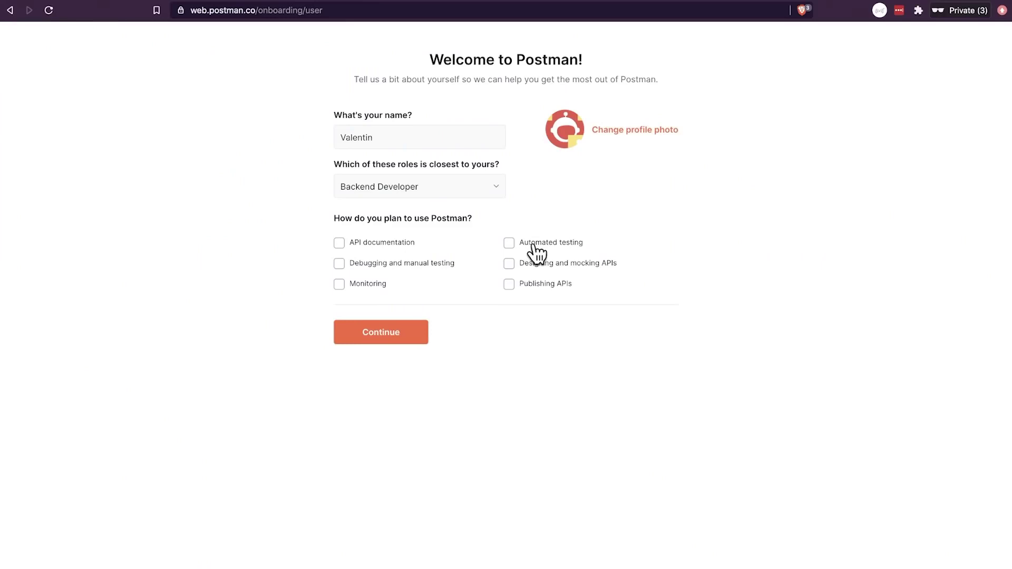
left_click(533, 245)
left_click(394, 340)
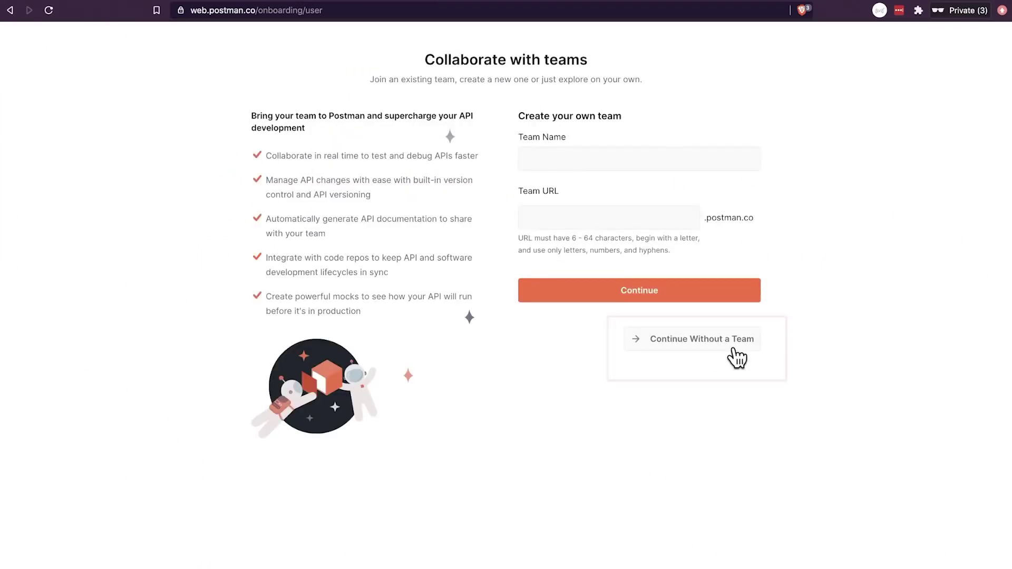
left_click(685, 345)
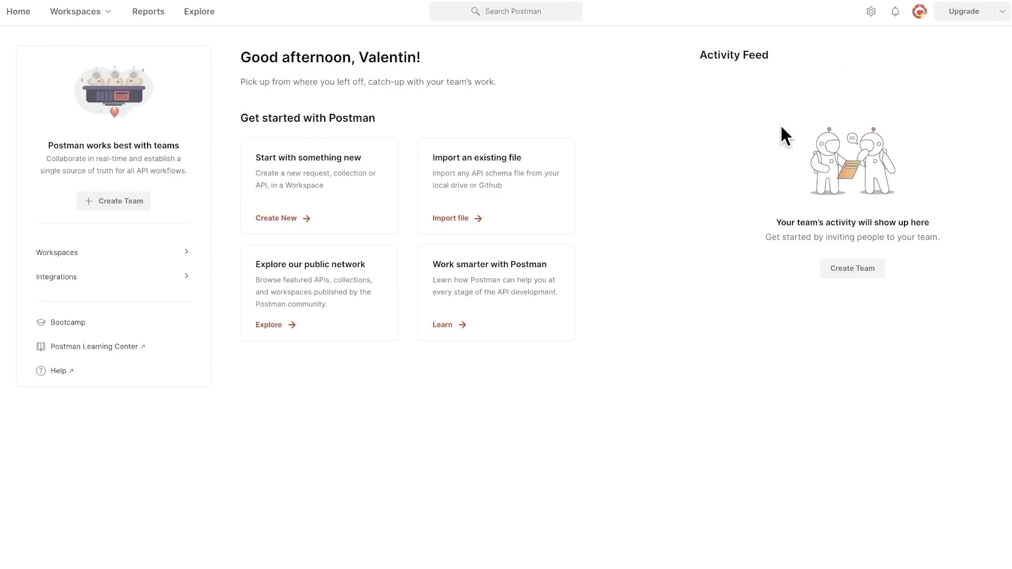
Change the Postman theme to dark in the settings and close them
left_click(872, 19)
left_click(824, 37)
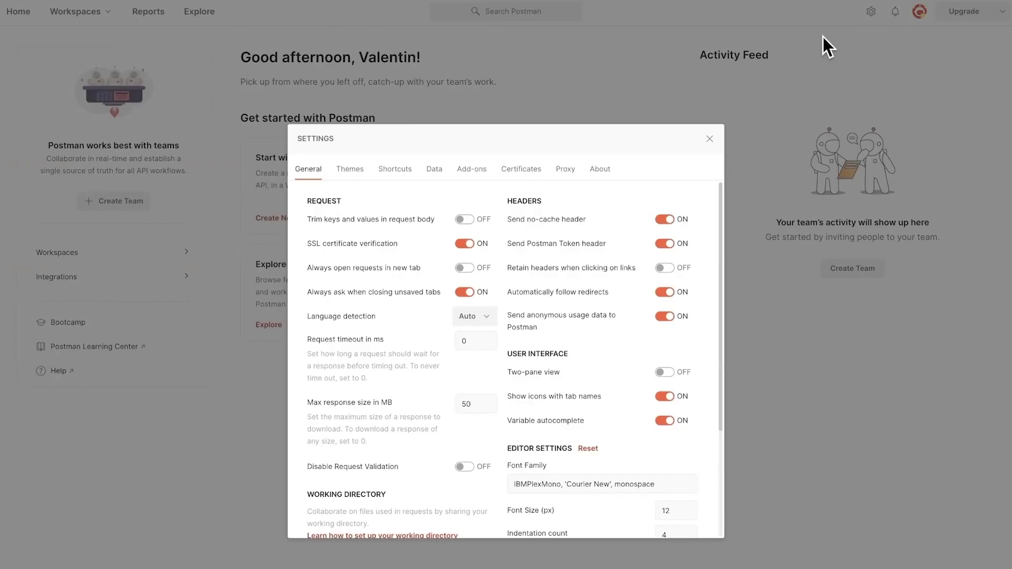
left_click(347, 182)
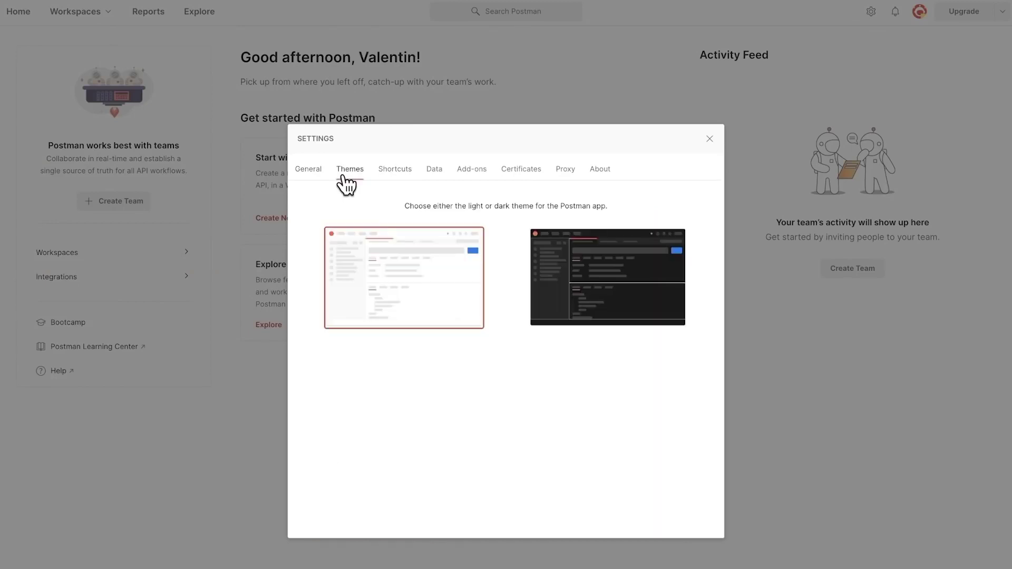
left_click(569, 312)
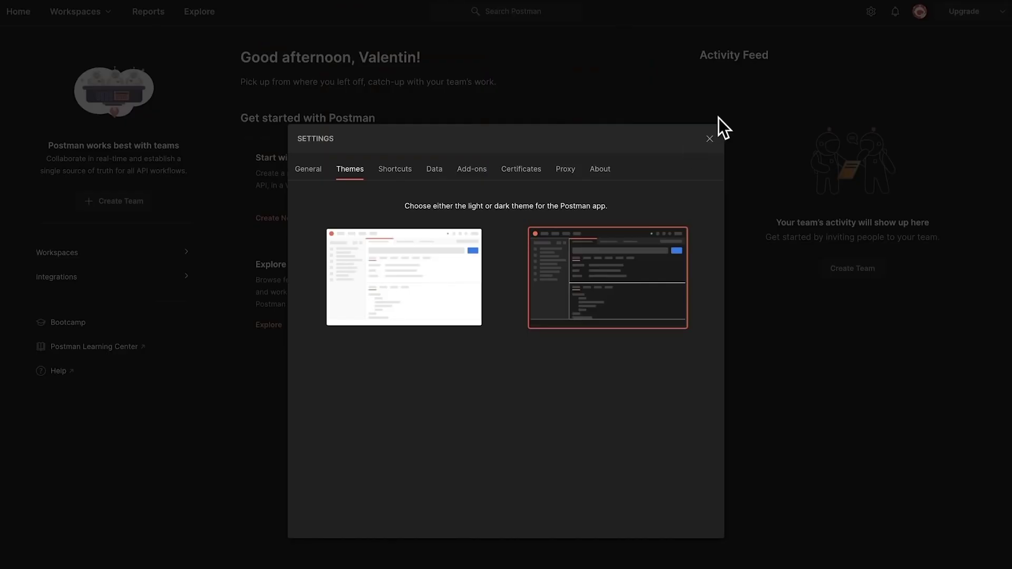
left_click(709, 139)
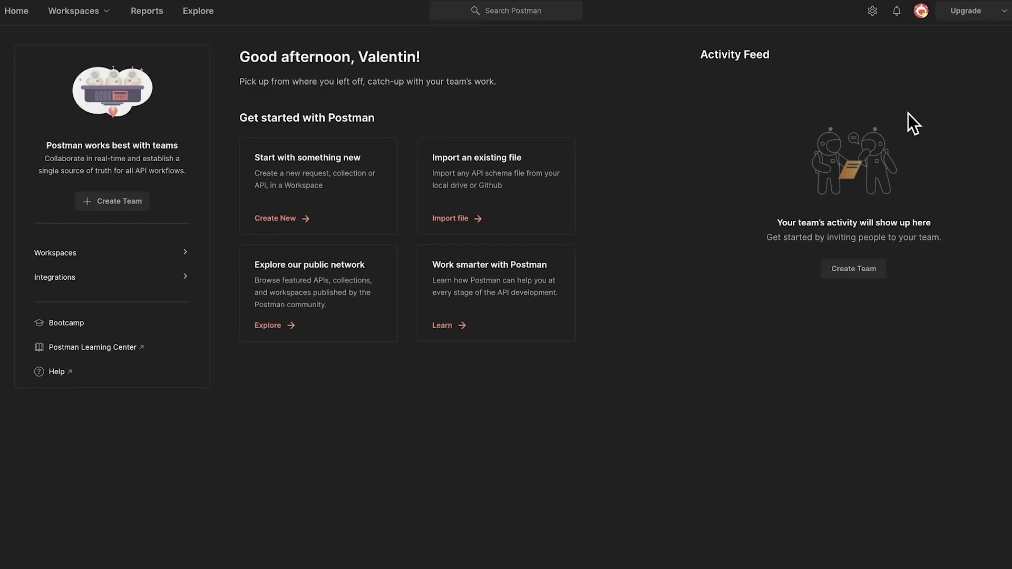
key("ctrl+Right")
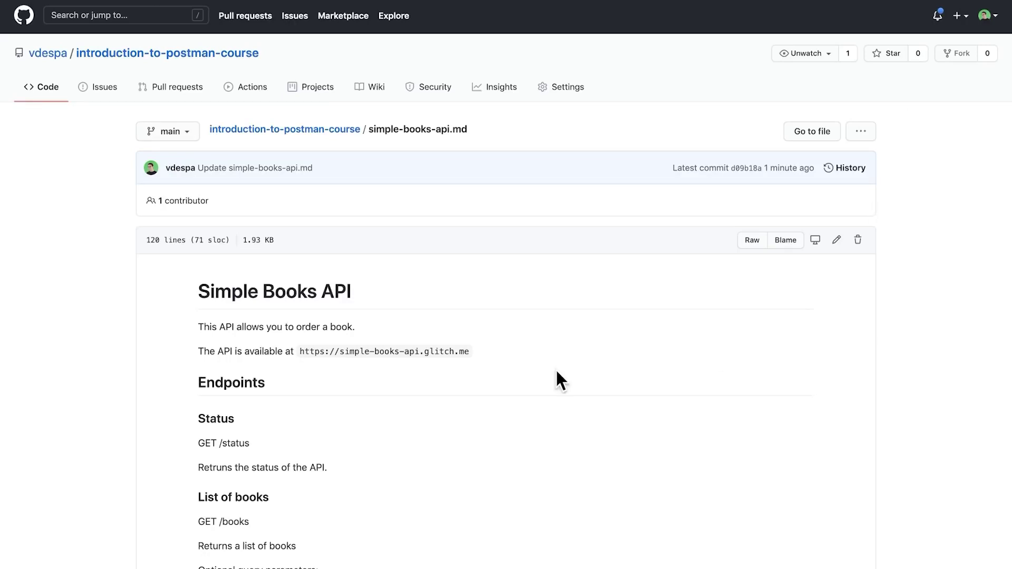
scroll(557, 372, "down", 3)
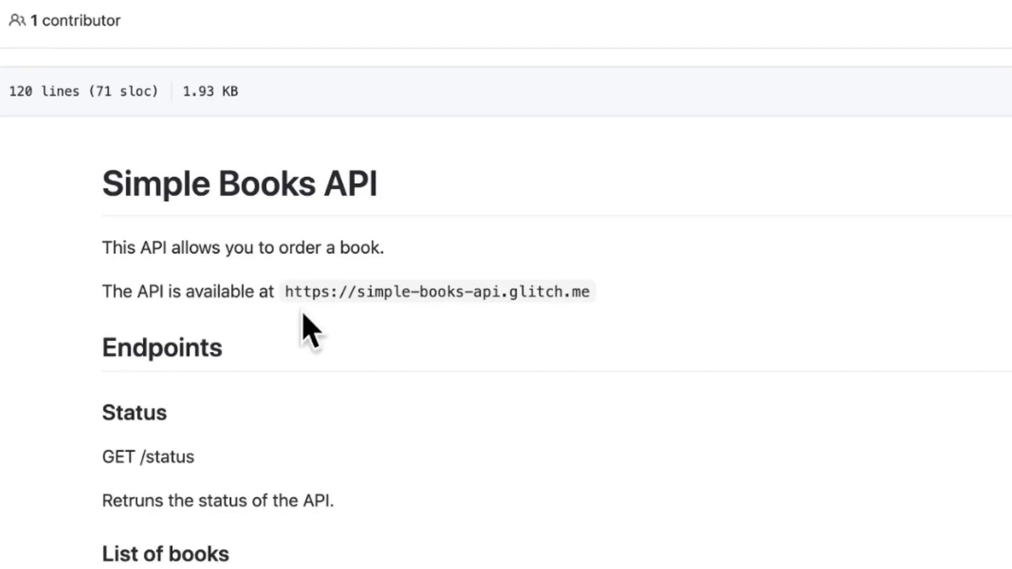
left_click_drag(287, 294, 589, 294)
key("ctrl+c")
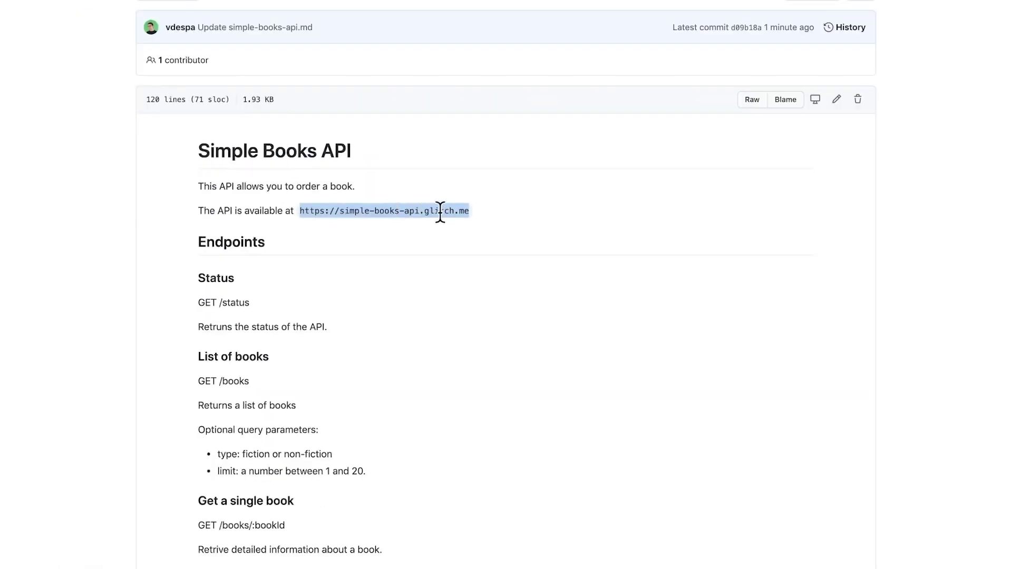
Switch back to Postman and open My Workspace
key("ctrl+Left")
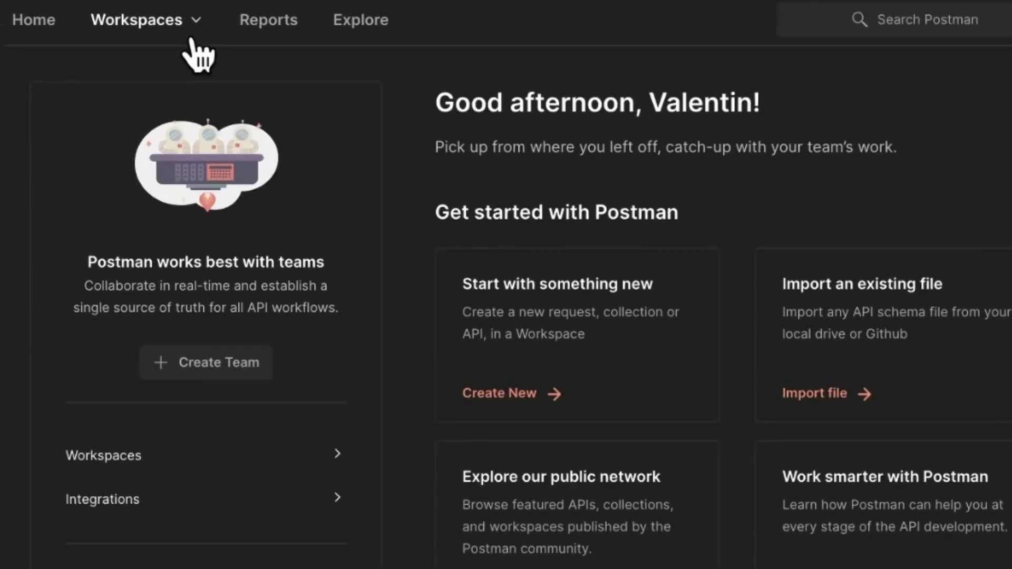
left_click(193, 27)
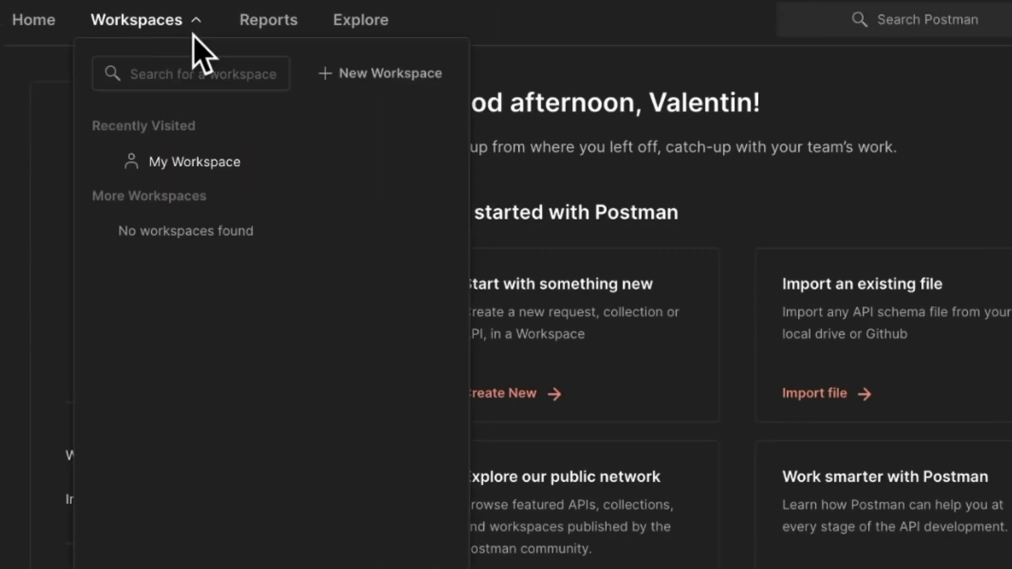
left_click(224, 165)
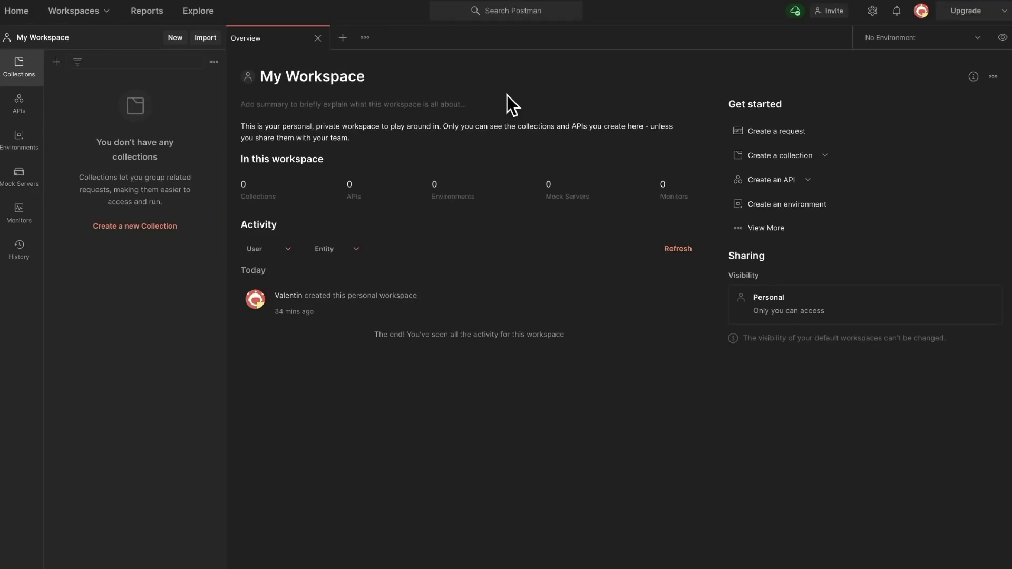
key("ctrl+equal")
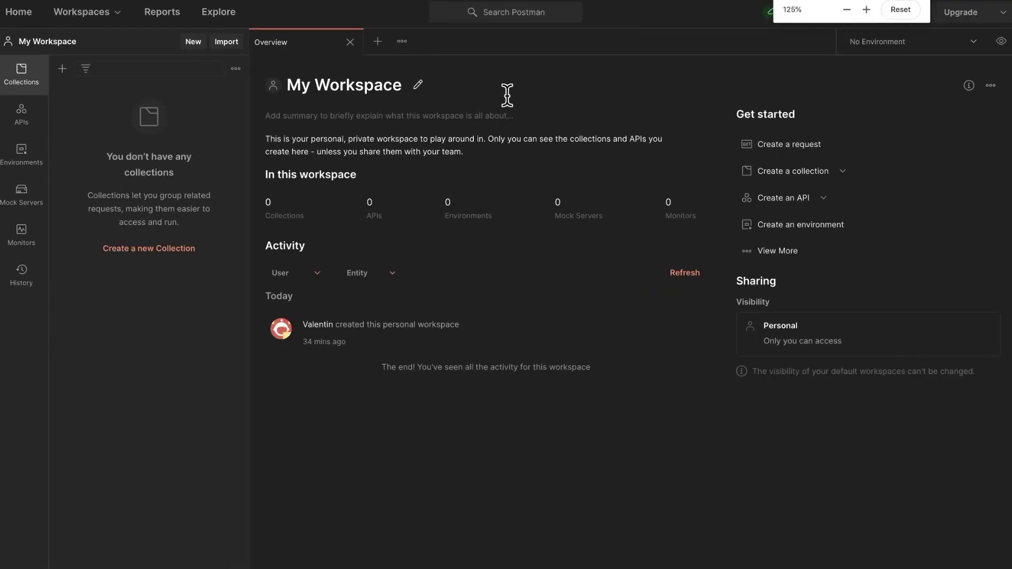
key("ctrl+equal")
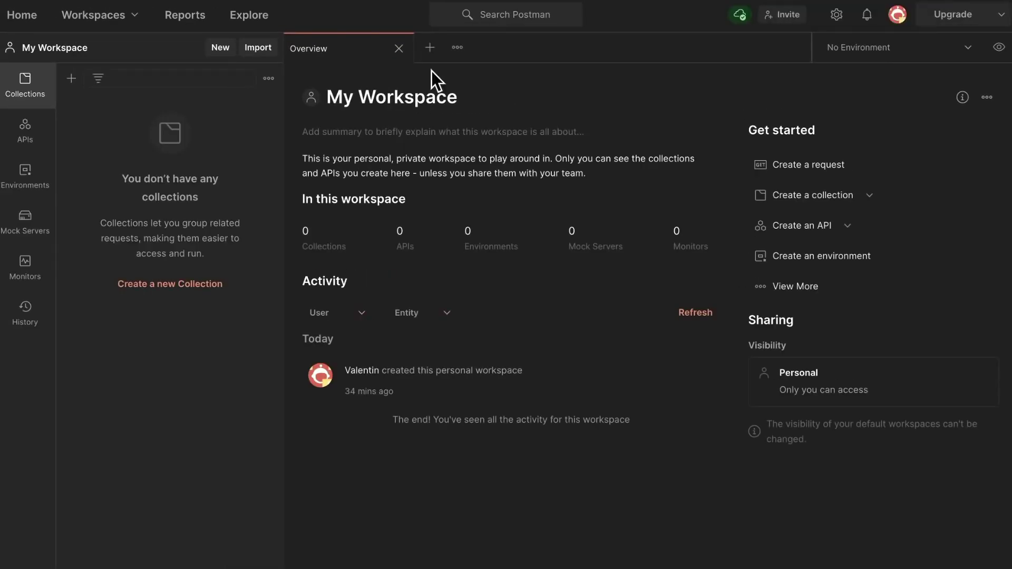
left_click(398, 48)
left_click(298, 48)
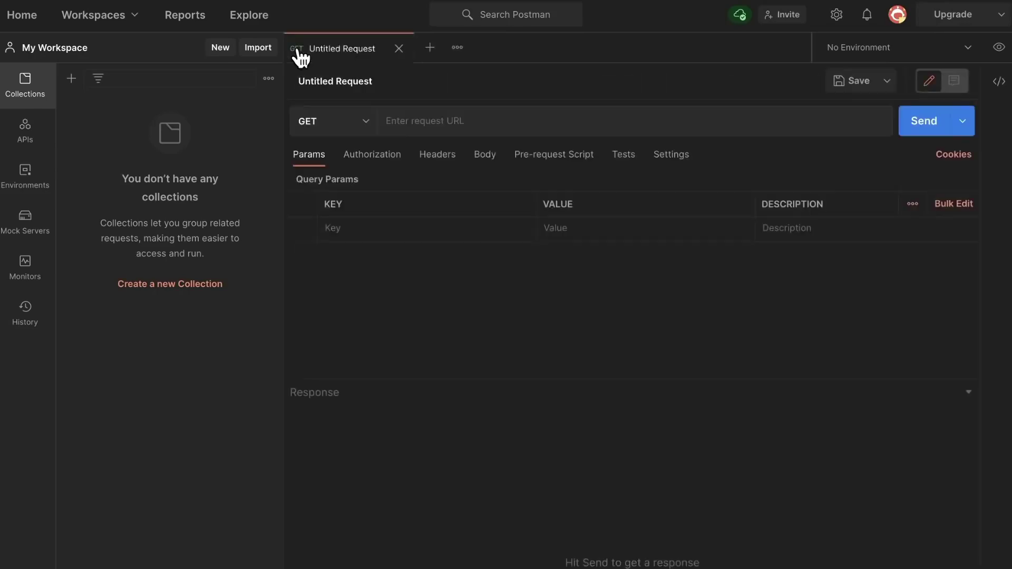
left_click(436, 121)
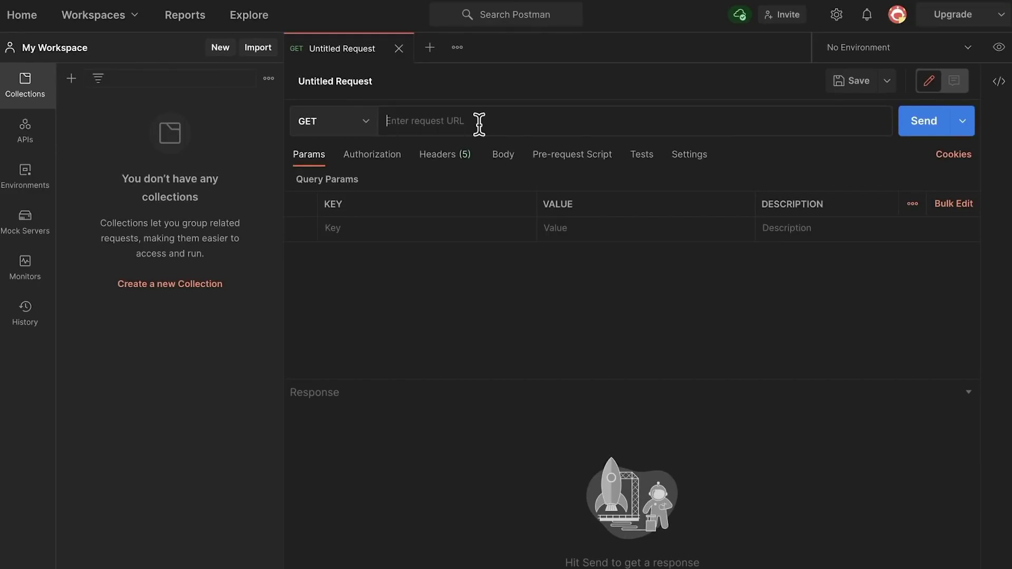
key("ctrl+v")
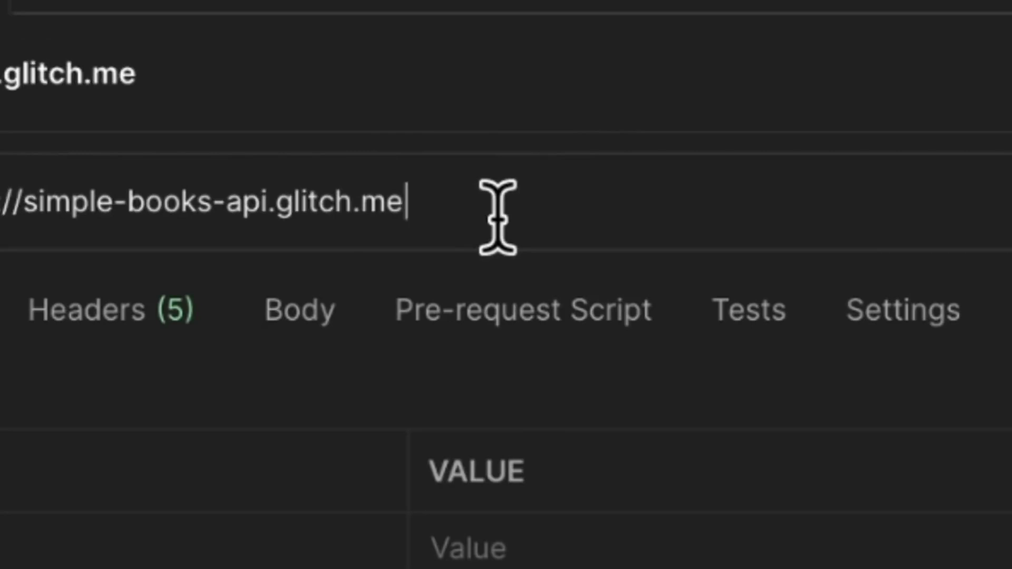
type("/st")
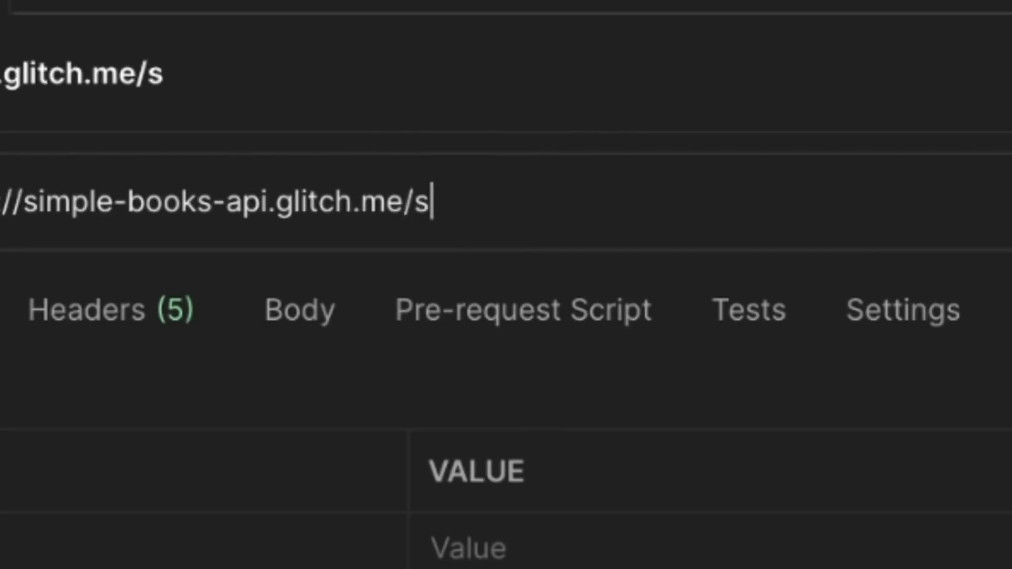
type("atus")
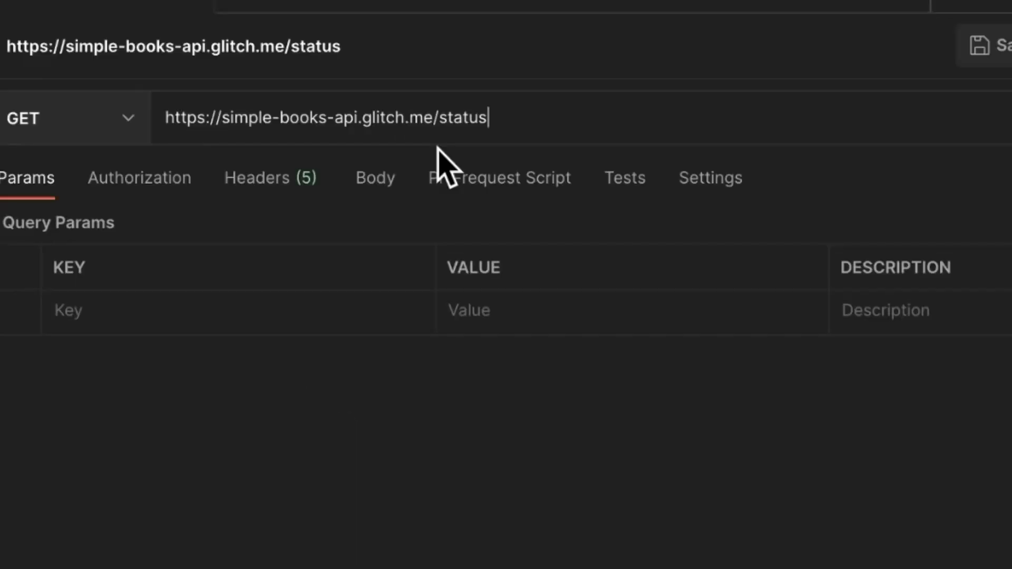
Send the GET request to the /status endpoint and enlarge the response area
left_click_drag(438, 118, 148, 121)
left_click(657, 107)
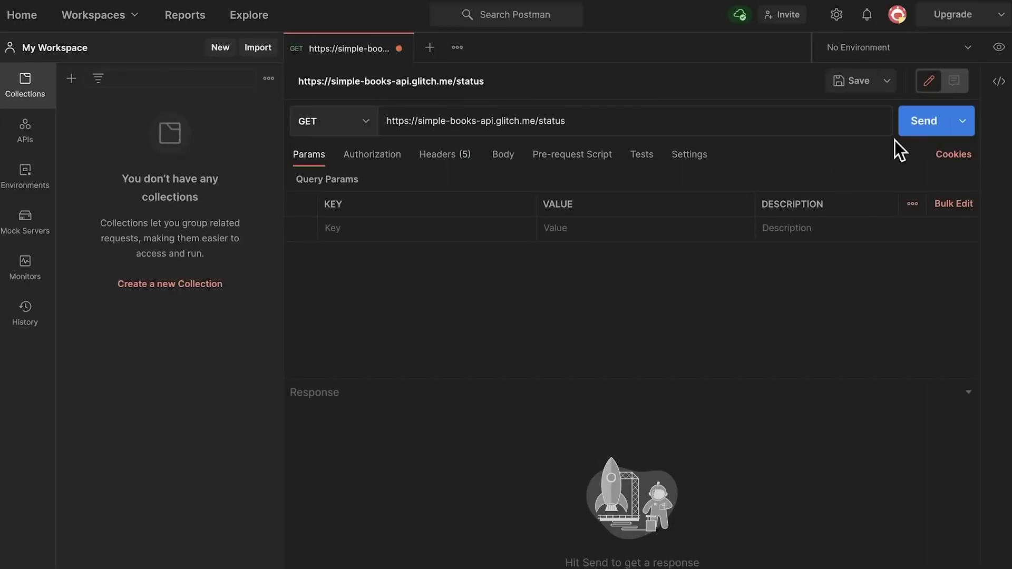
left_click(910, 129)
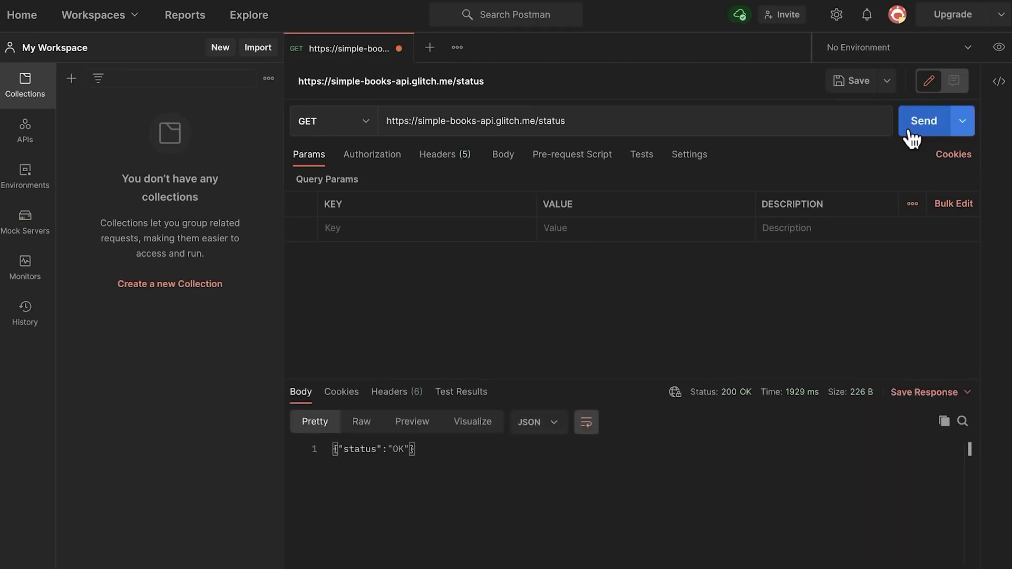
left_click_drag(654, 381, 654, 328)
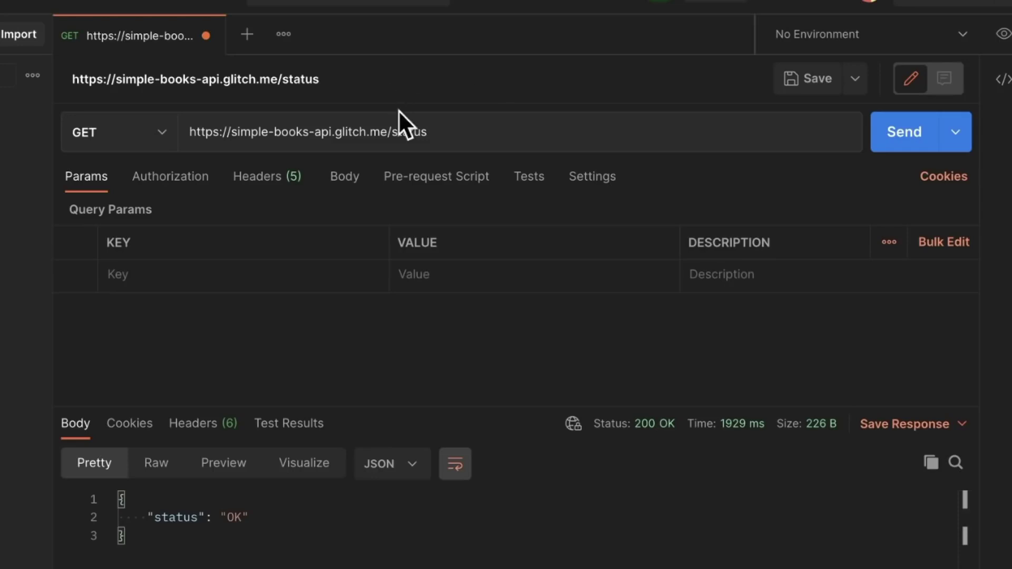
Examine the base address and the status endpoint in the request URL and the available request methods, keeping GET
triple_click(328, 131)
left_click(364, 131)
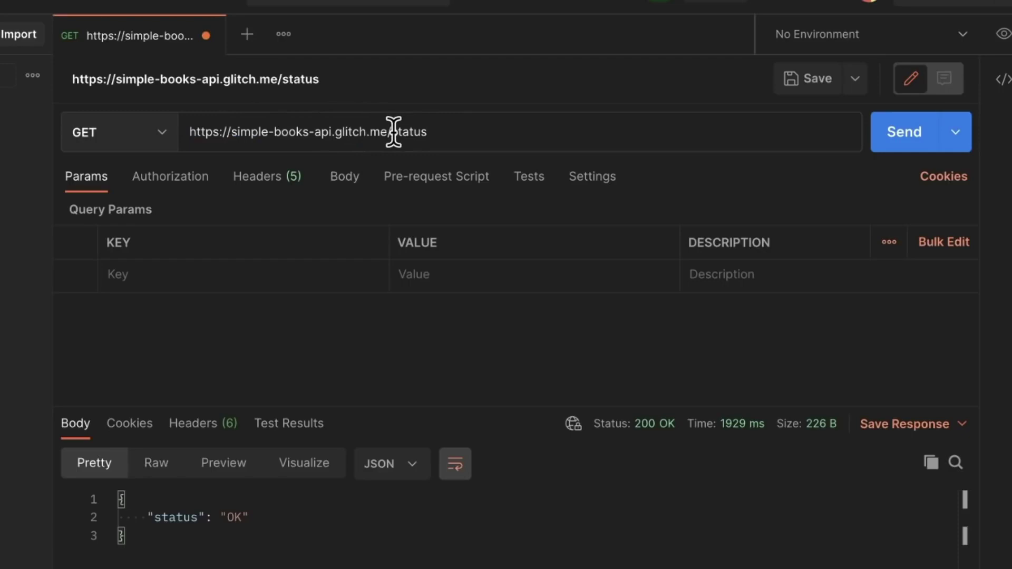
left_click_drag(388, 132, 179, 132)
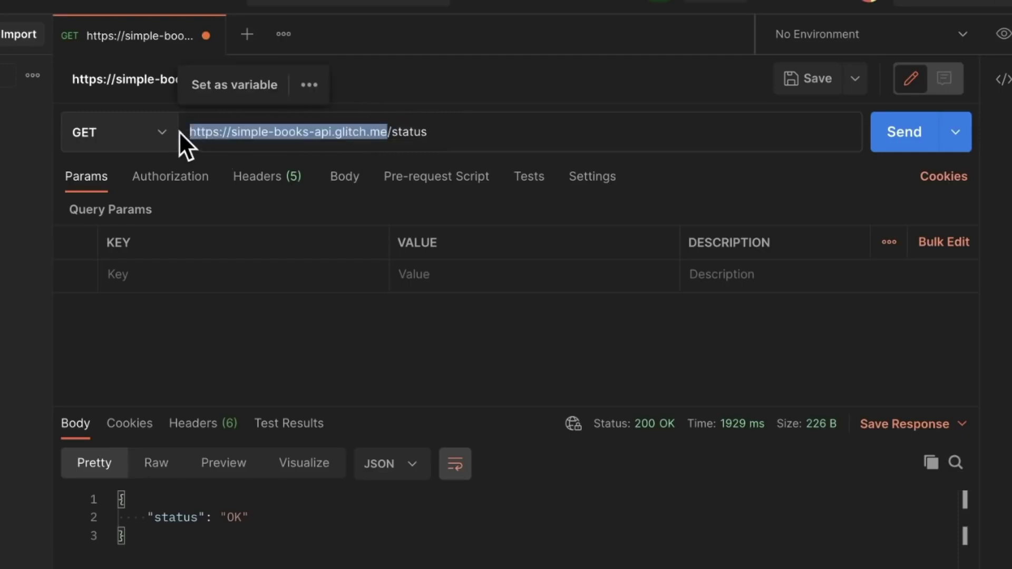
double_click(402, 132)
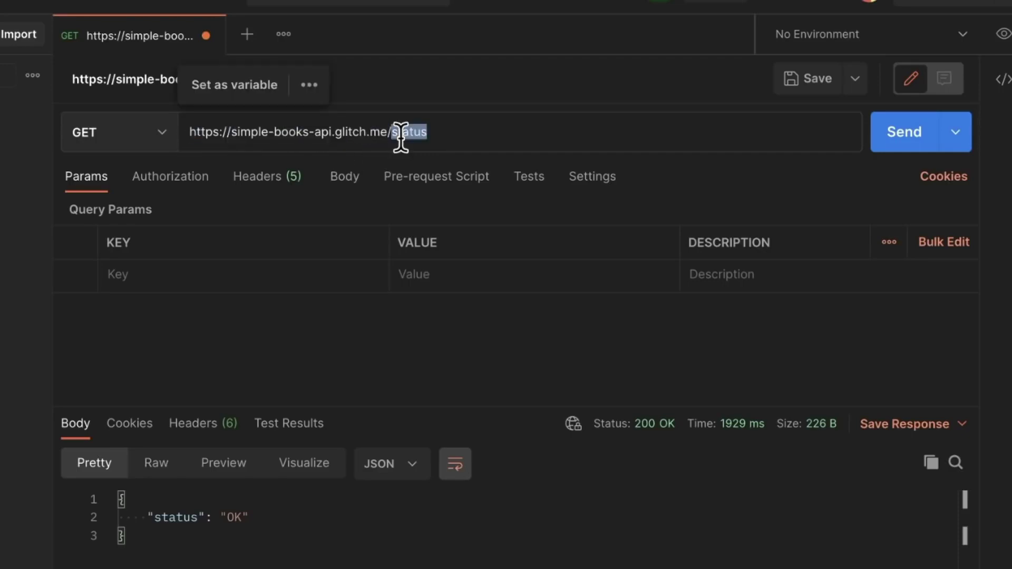
left_click(447, 140)
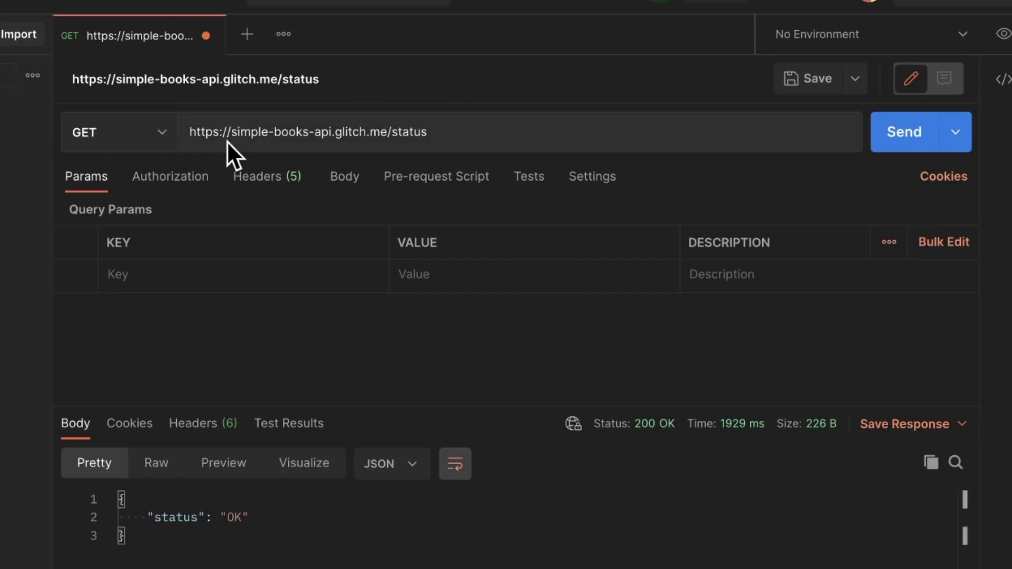
left_click(160, 132)
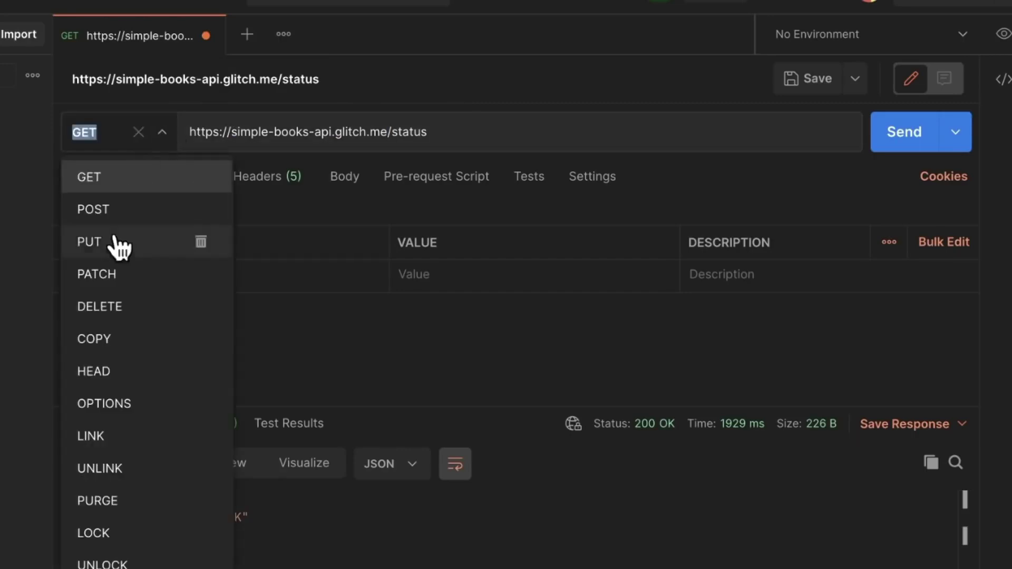
left_click(109, 181)
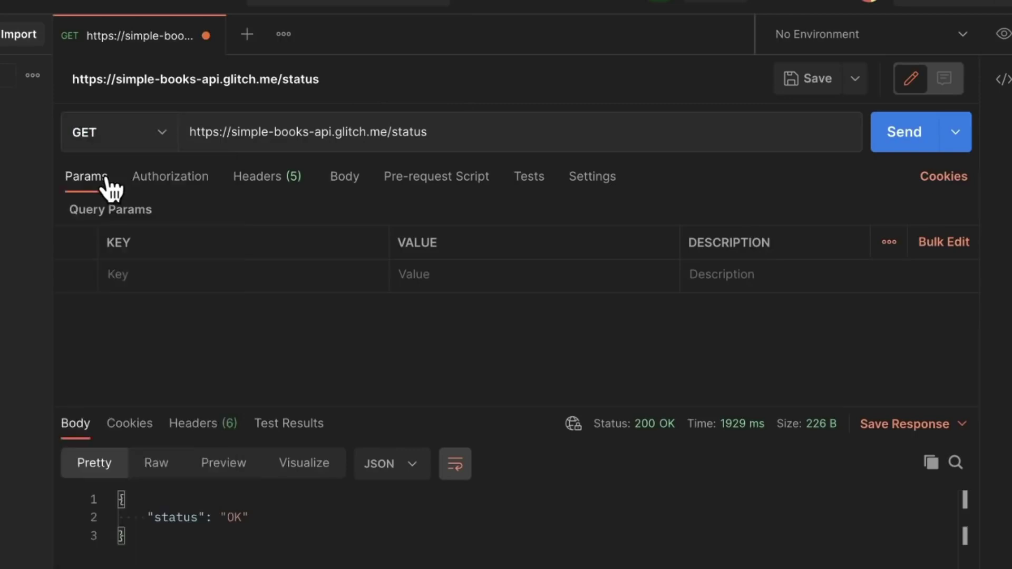
Review the request's auto-generated headers, hide them again, and view the request's body options
left_click(269, 179)
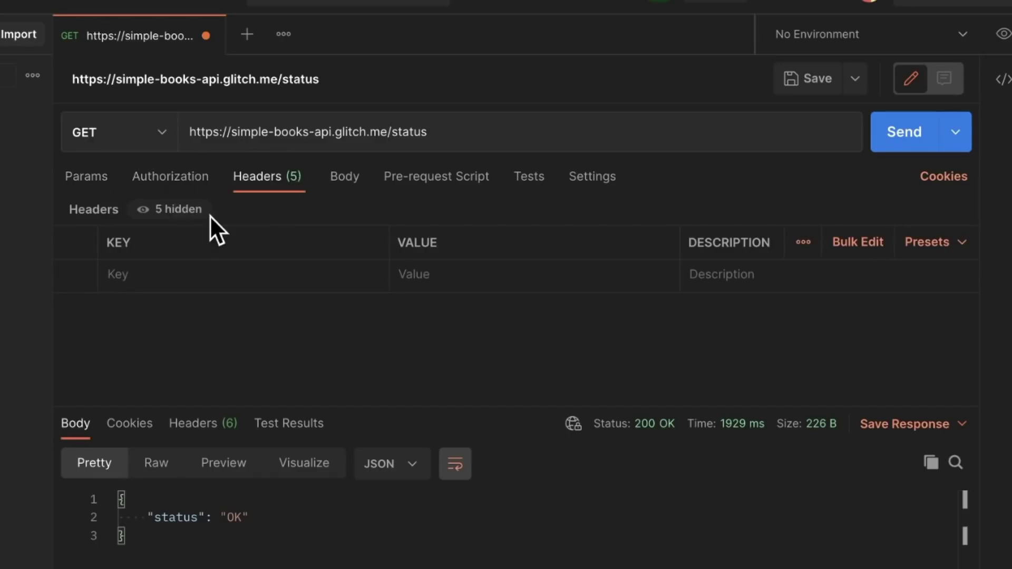
left_click(179, 210)
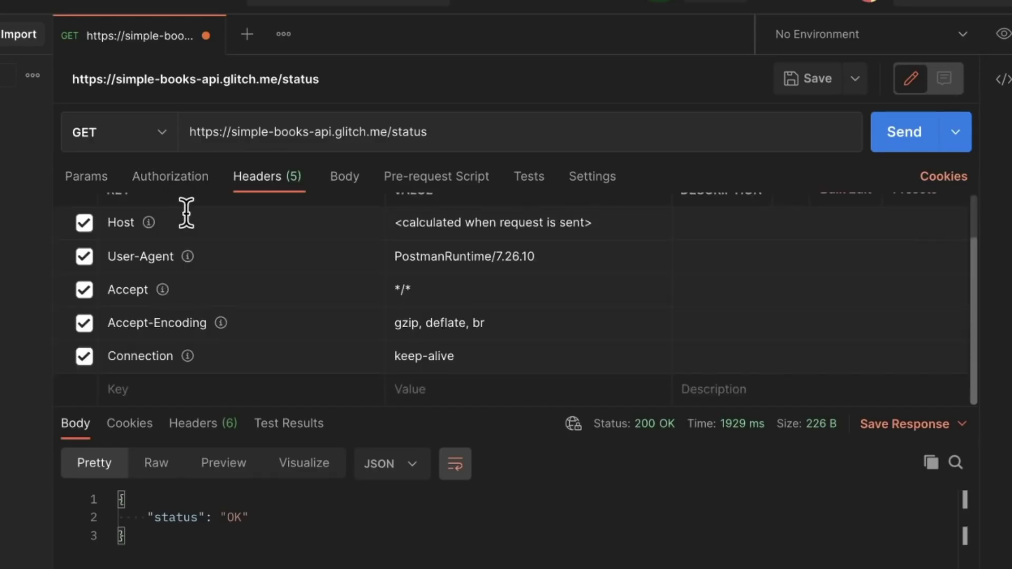
scroll(236, 262, "up", 2)
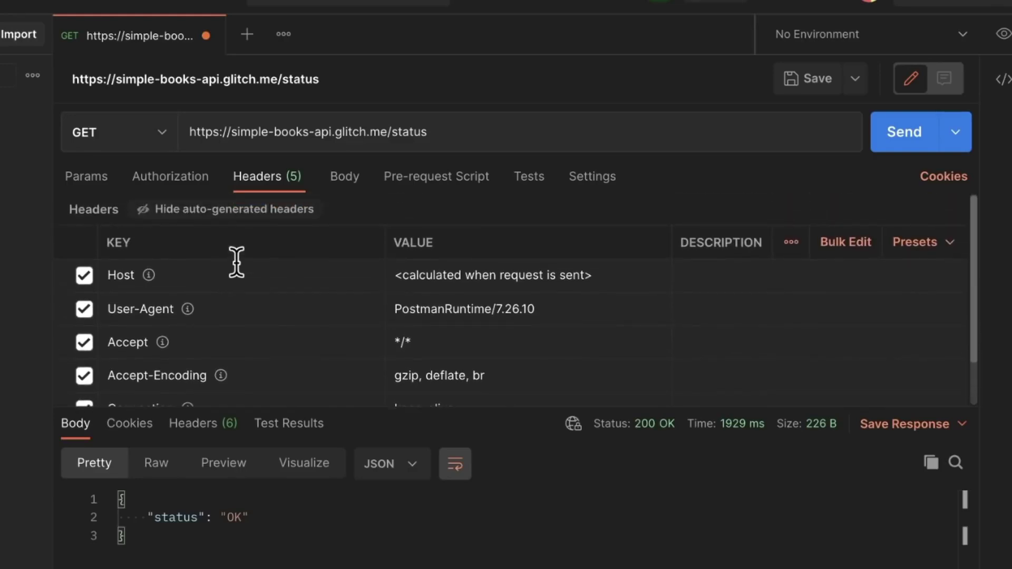
scroll(236, 262, "down", 2)
scroll(236, 262, "up", 2)
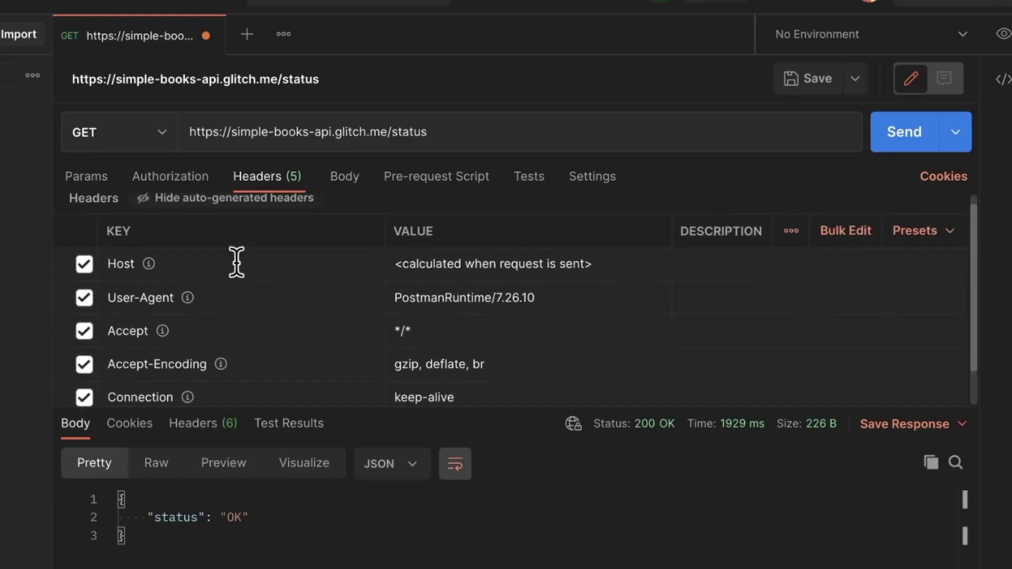
left_click(209, 205)
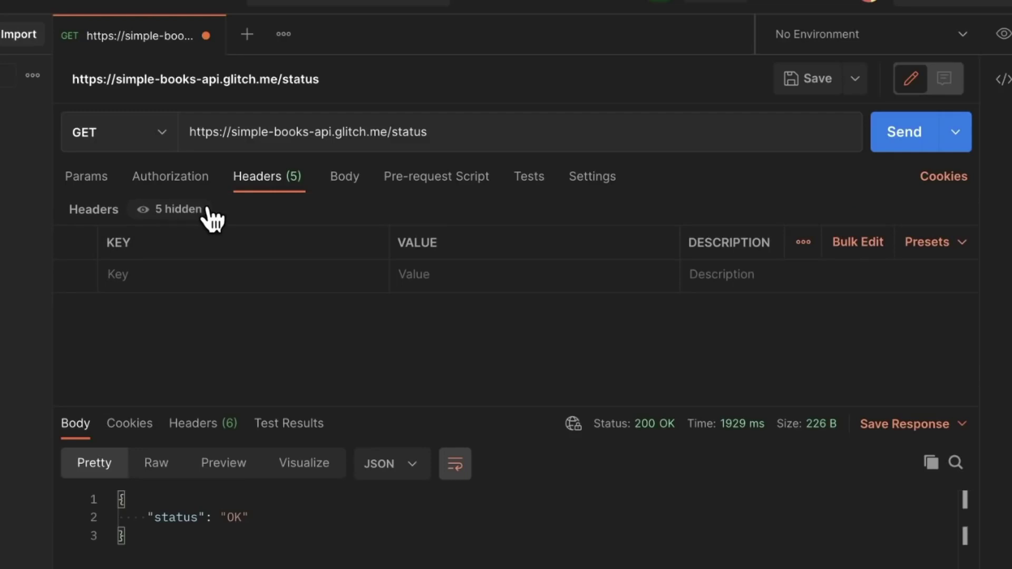
left_click(345, 190)
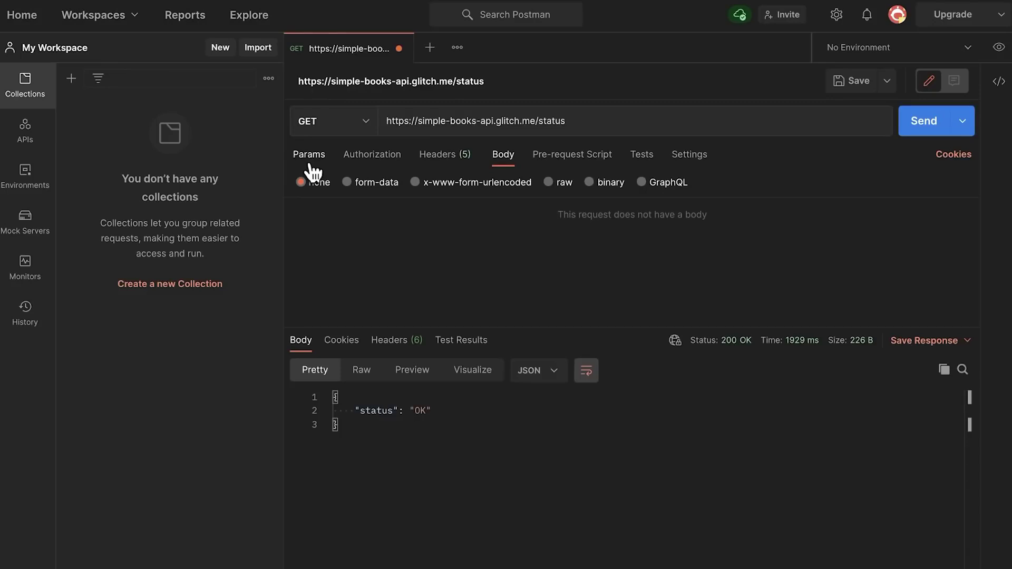
Show the request's query parameters and examine the response's status code, headers and body in an enlarged response area
left_click(310, 160)
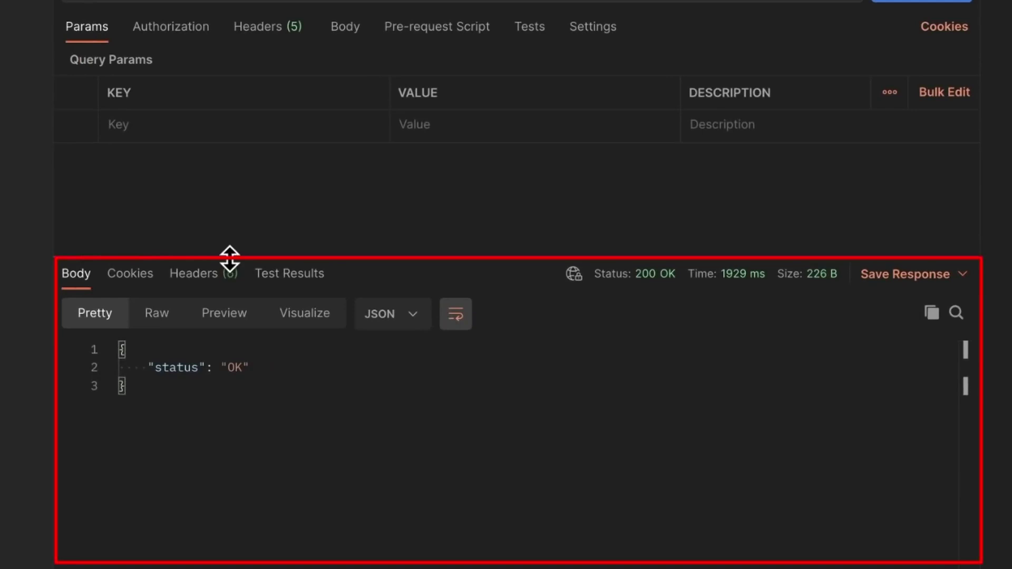
left_click_drag(228, 258, 229, 237)
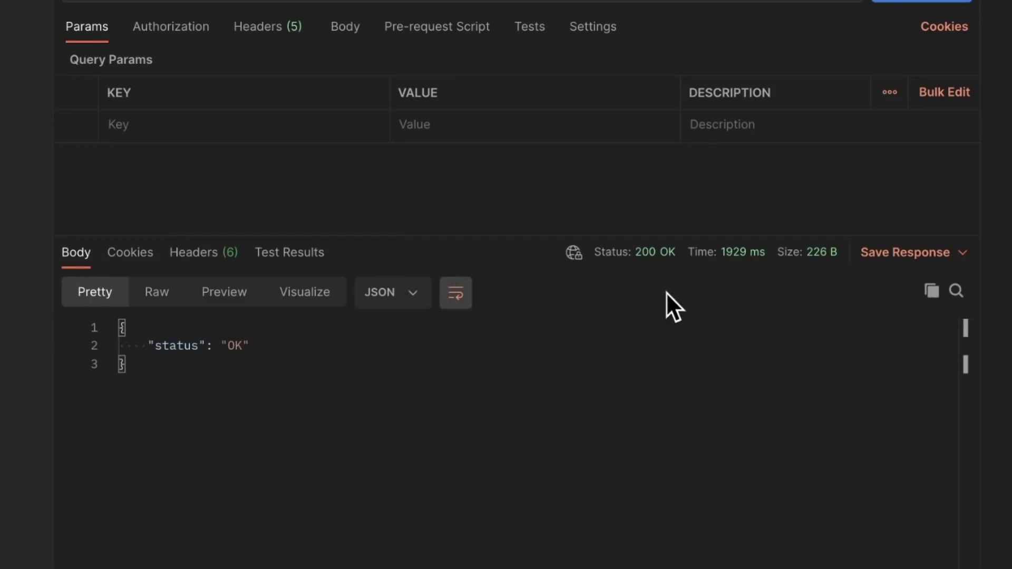
mouse_move(652, 259)
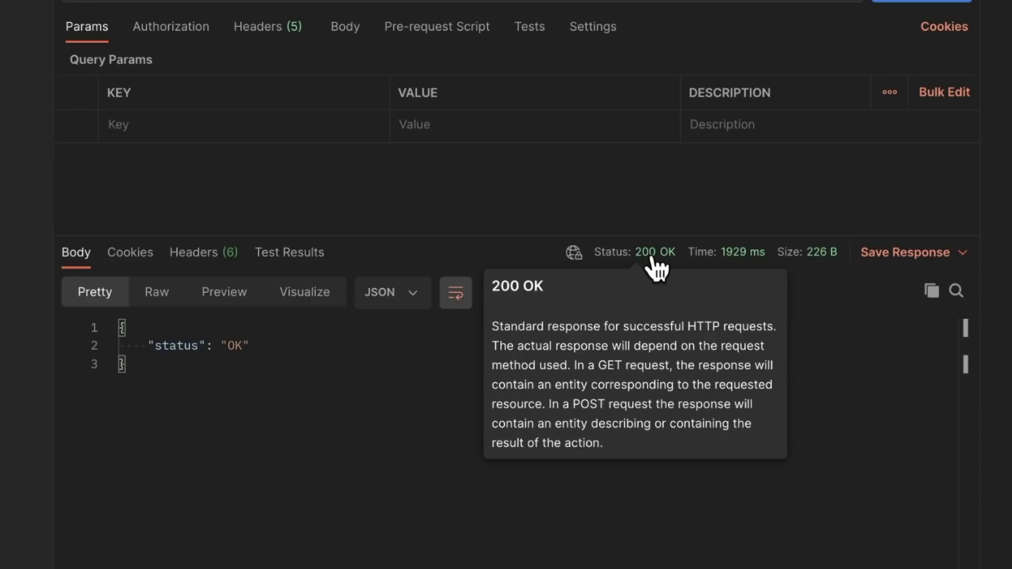
left_click(203, 254)
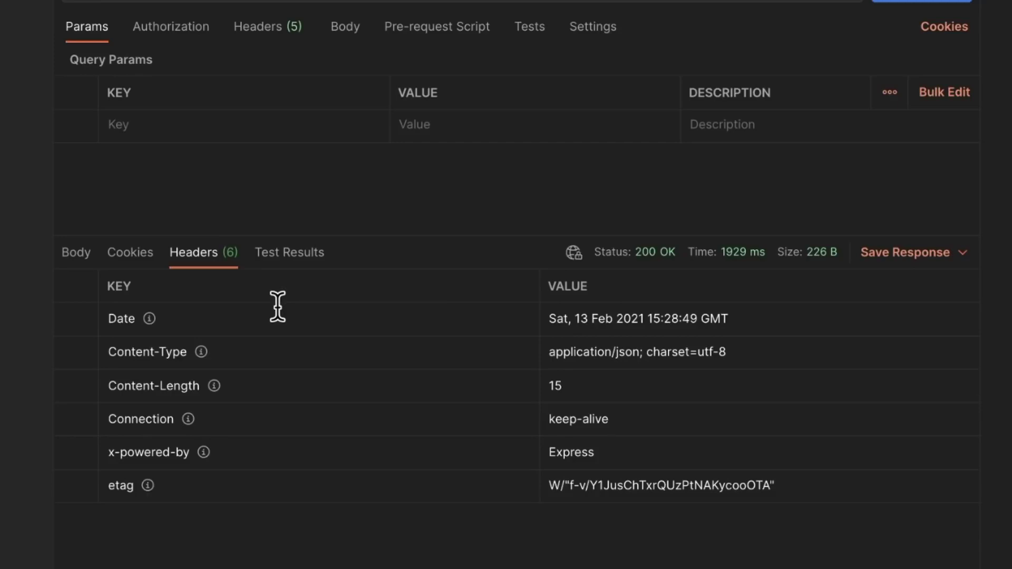
left_click(74, 252)
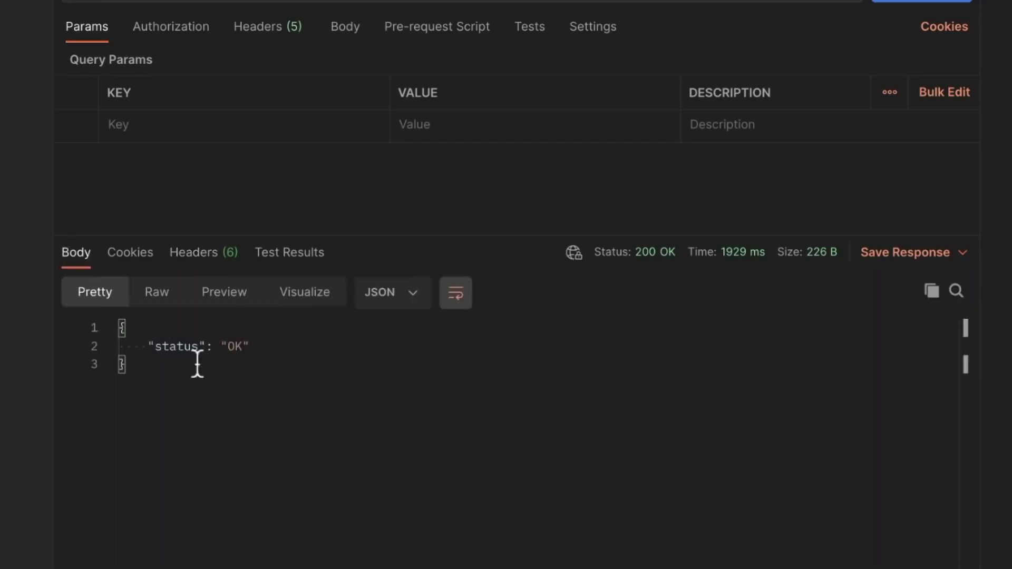
View the response body formatted as Text and switch the format back to JSON
left_click(411, 301)
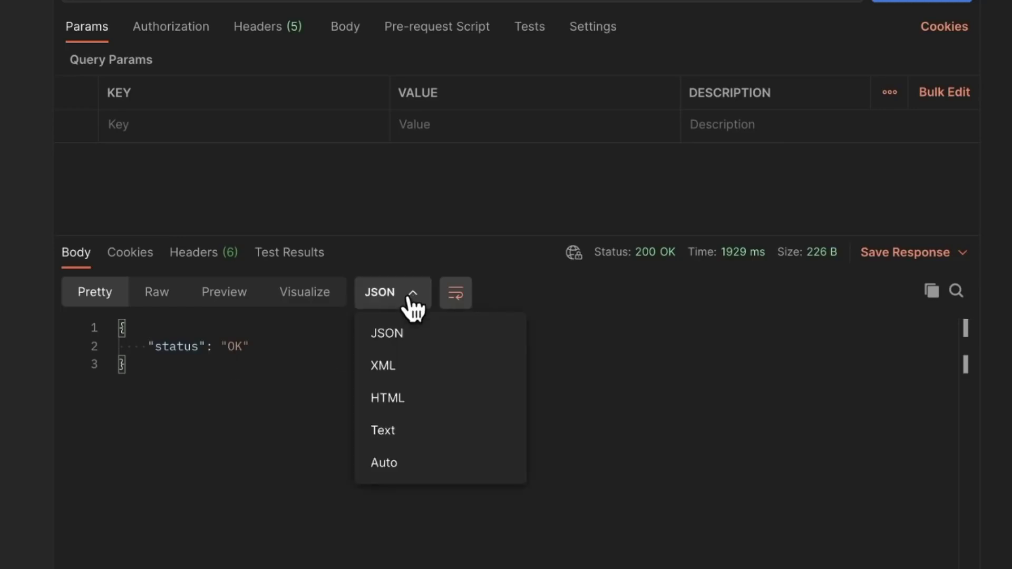
left_click(390, 432)
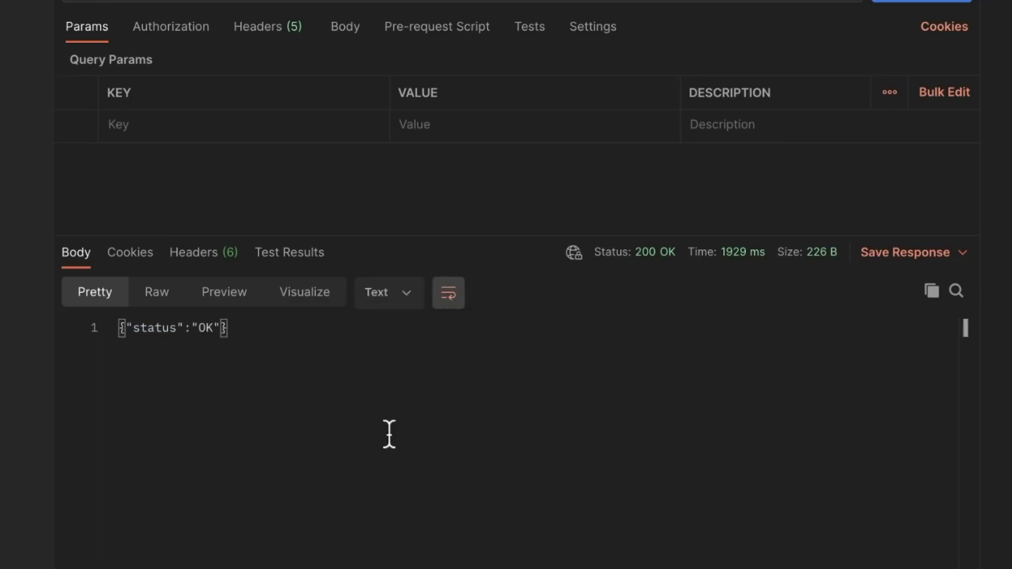
left_click(211, 428)
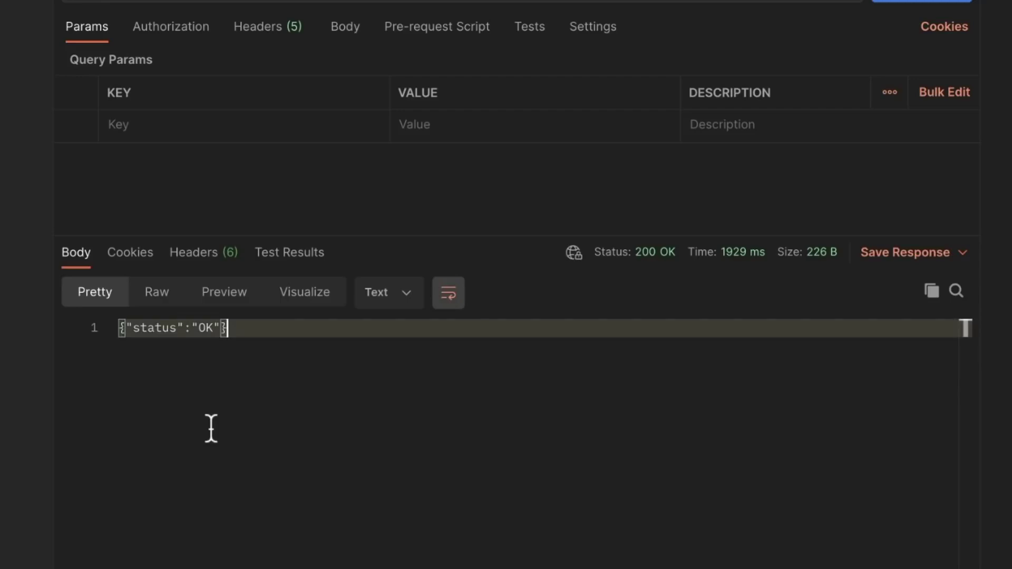
left_click(416, 301)
left_click(382, 333)
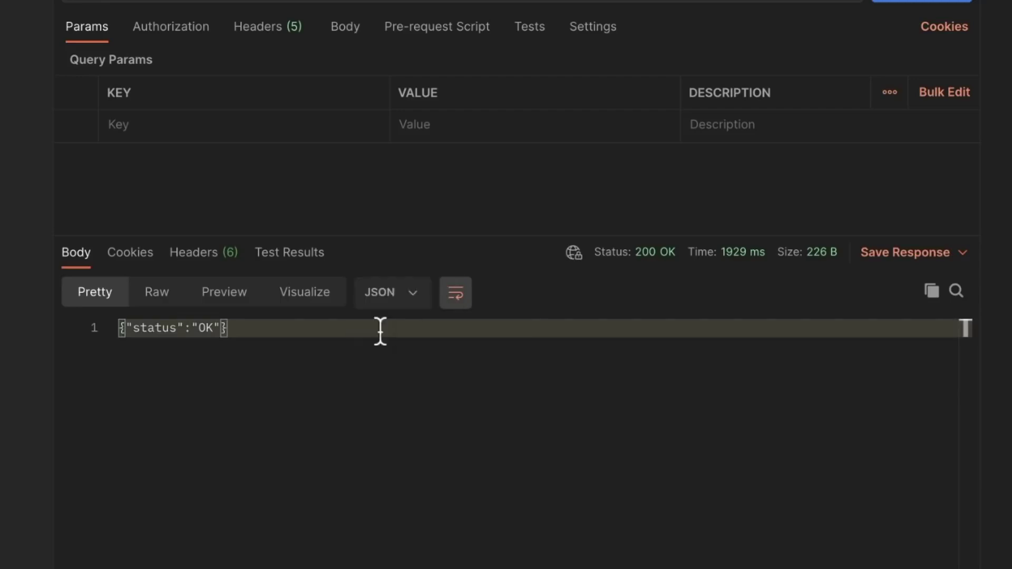
left_click(317, 413)
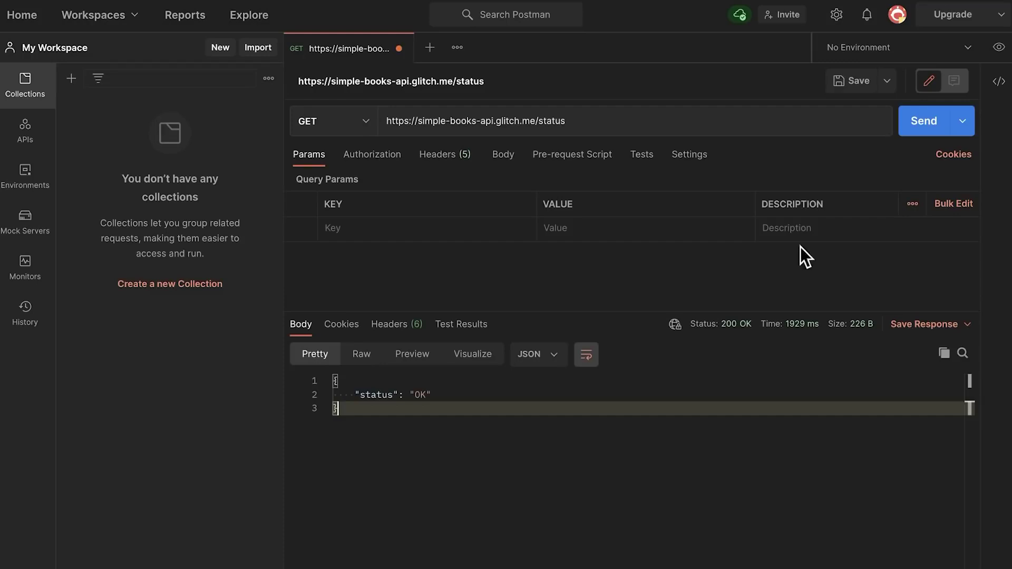
Save the request as "API Status" in a new collection named "Simple Book API"
left_click(849, 99)
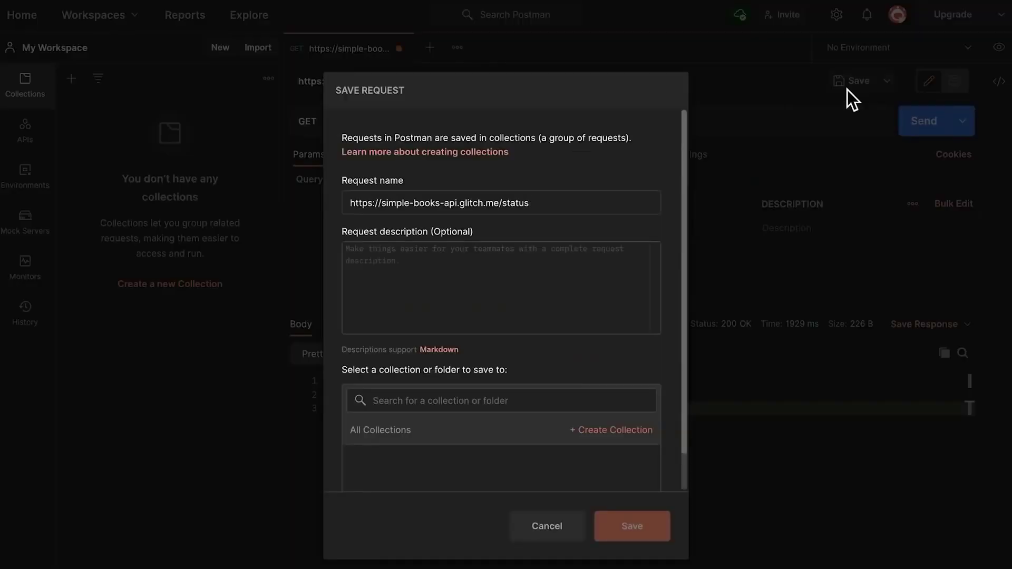
triple_click(584, 205)
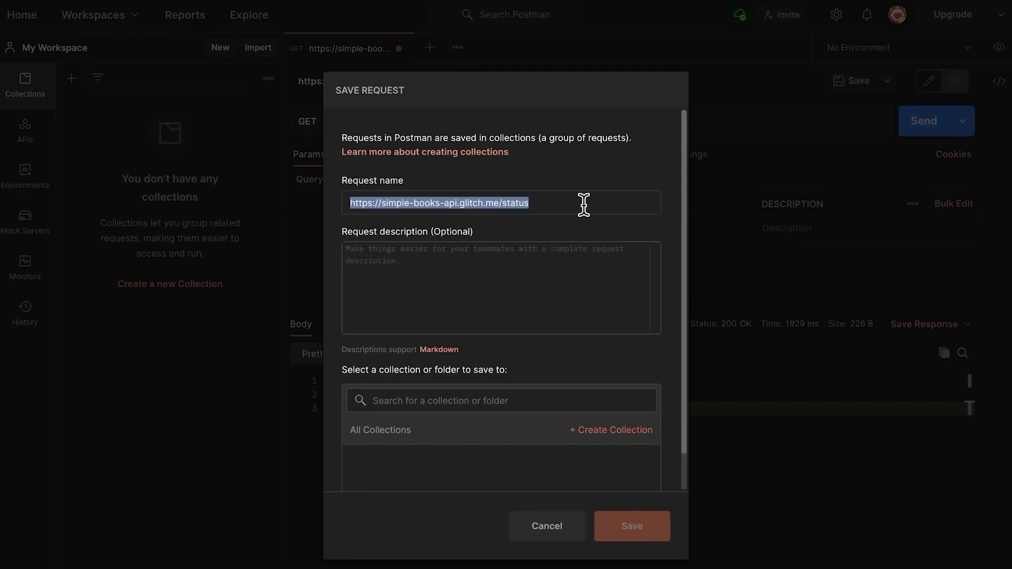
type("API ")
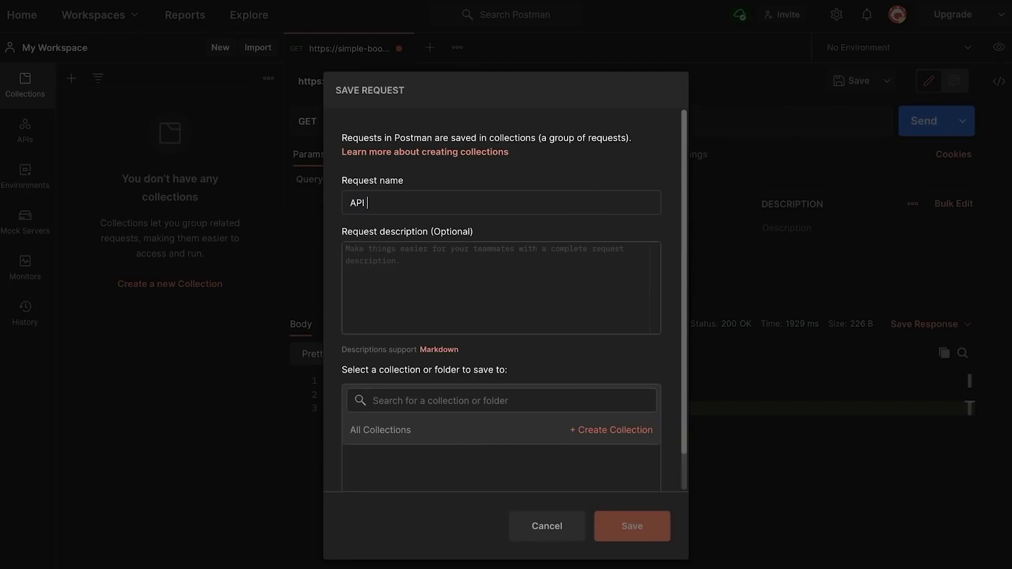
type("Status")
left_click(597, 439)
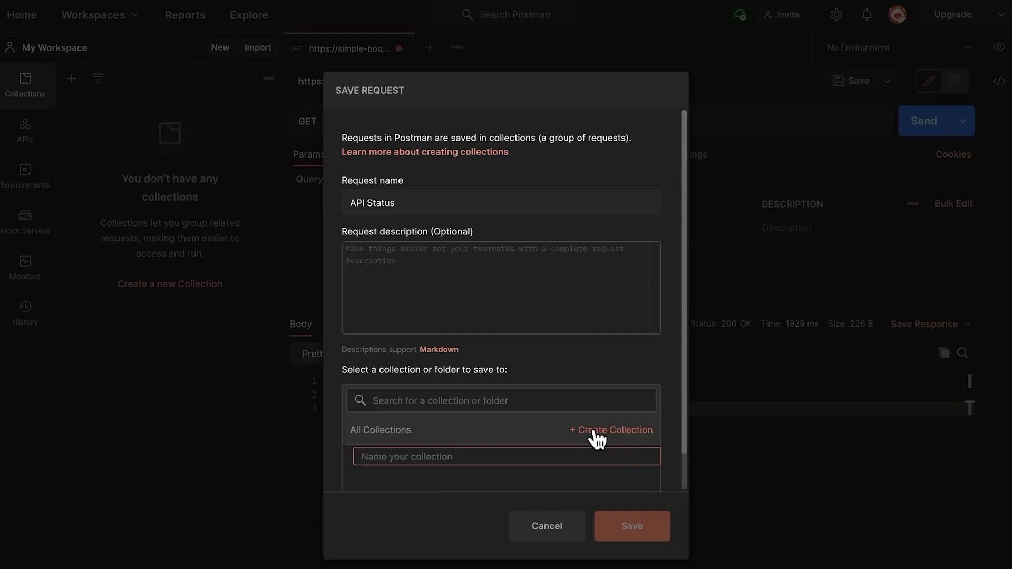
type("Simple Book API")
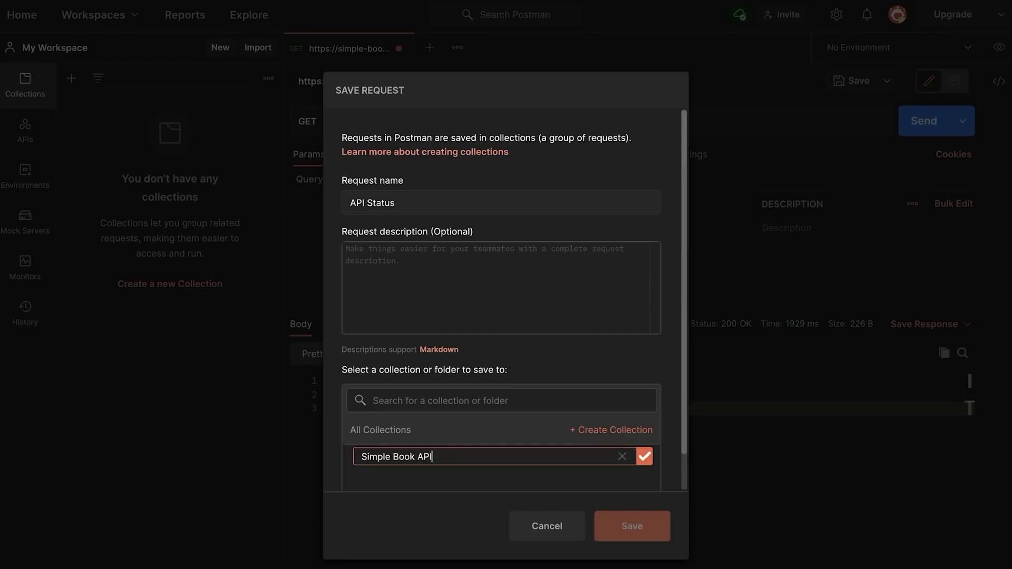
left_click(647, 457)
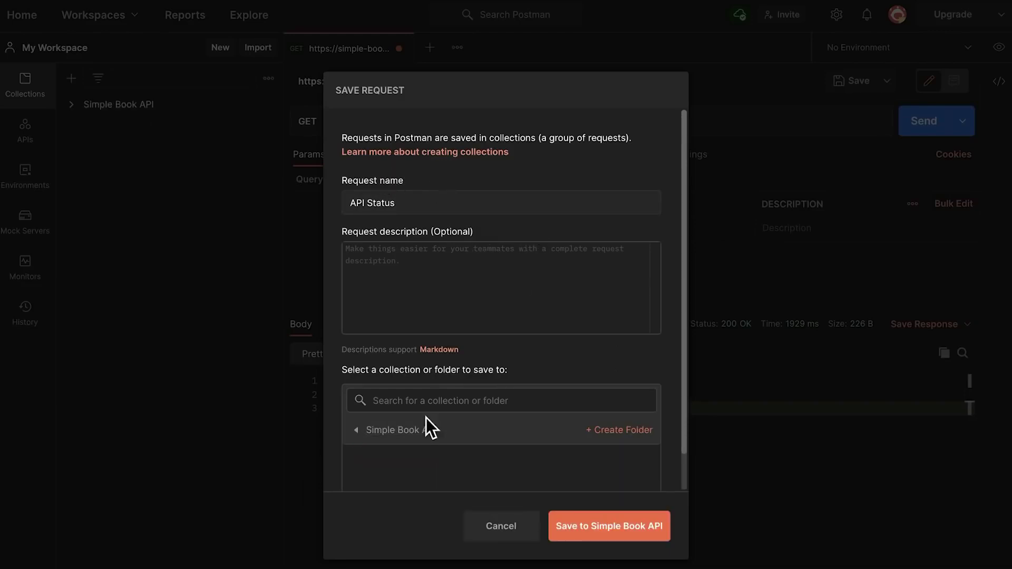
left_click(603, 542)
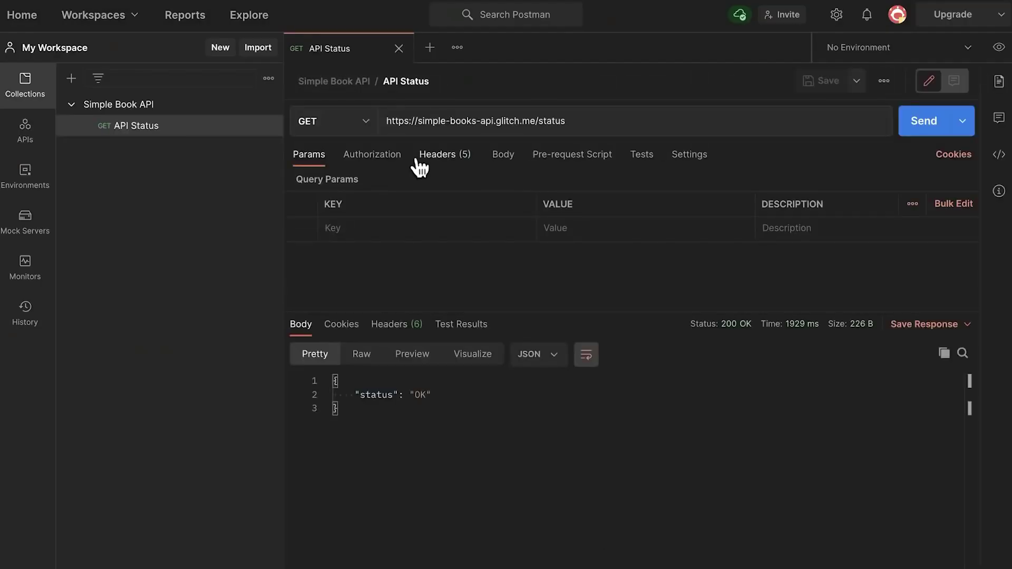
Close the API Status request, reopen it from the Simple Book API collection, and send it again
left_click(399, 49)
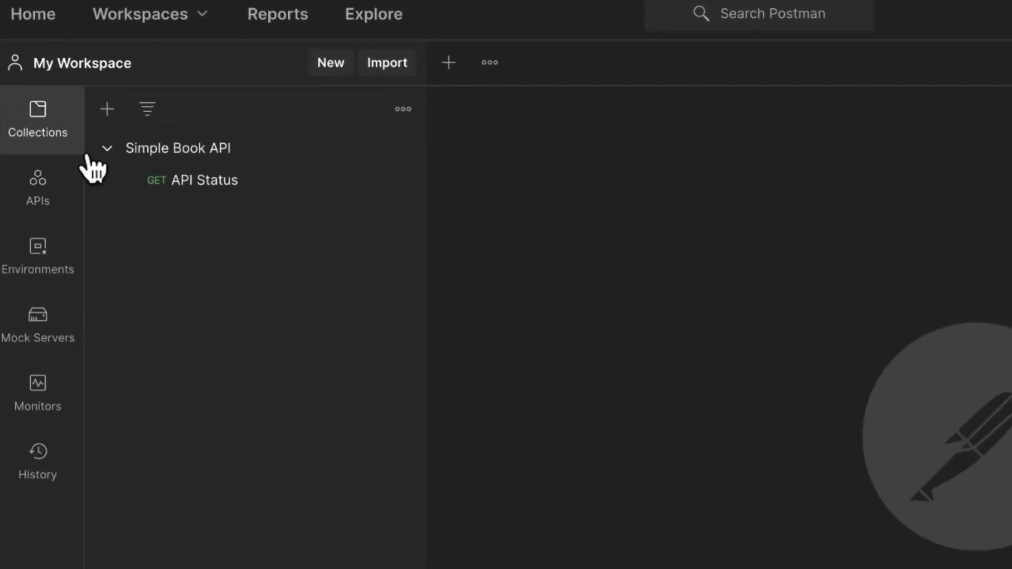
left_click(107, 148)
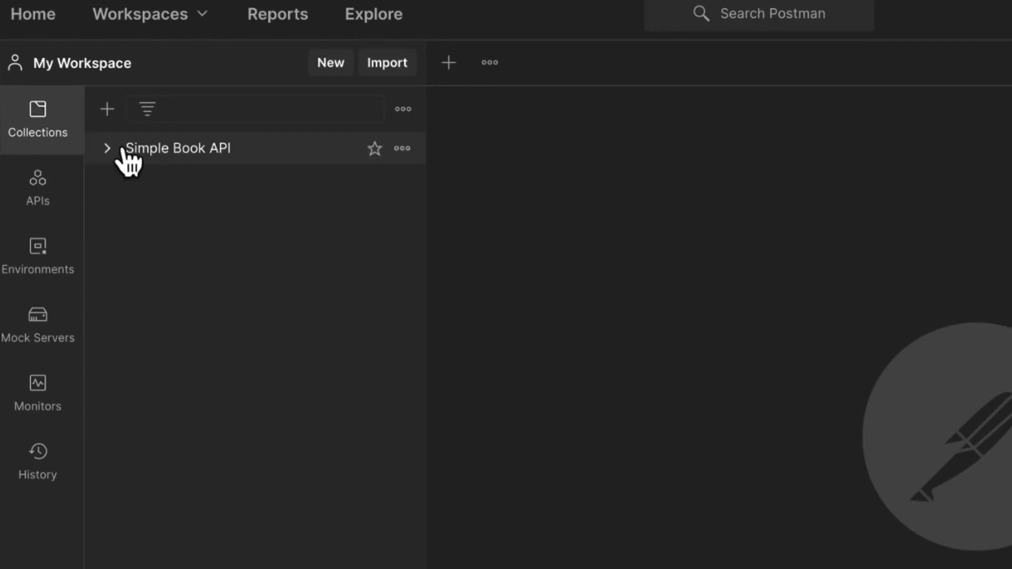
left_click(109, 149)
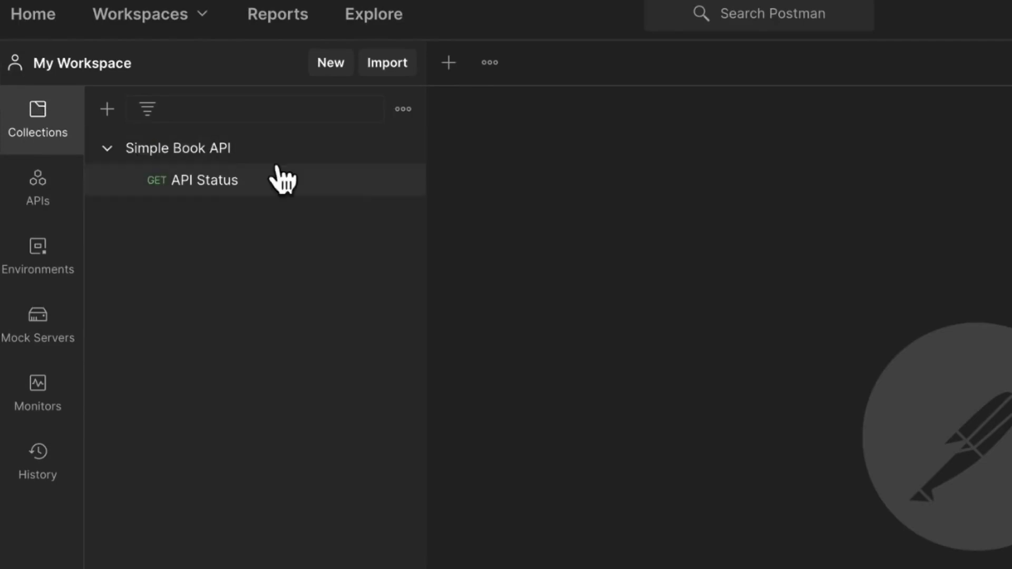
left_click(210, 179)
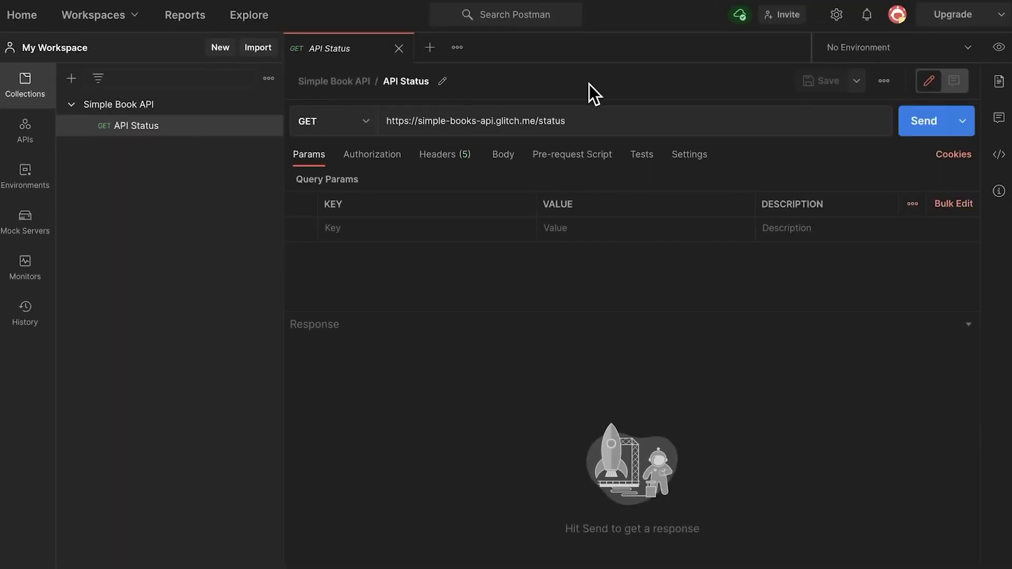
left_click(913, 132)
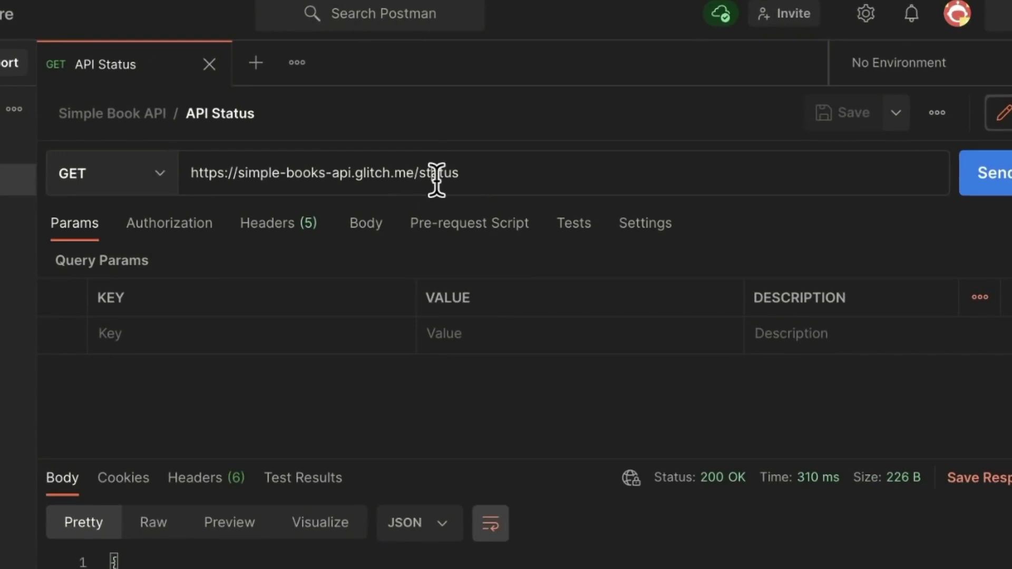
left_click_drag(414, 174, 190, 176)
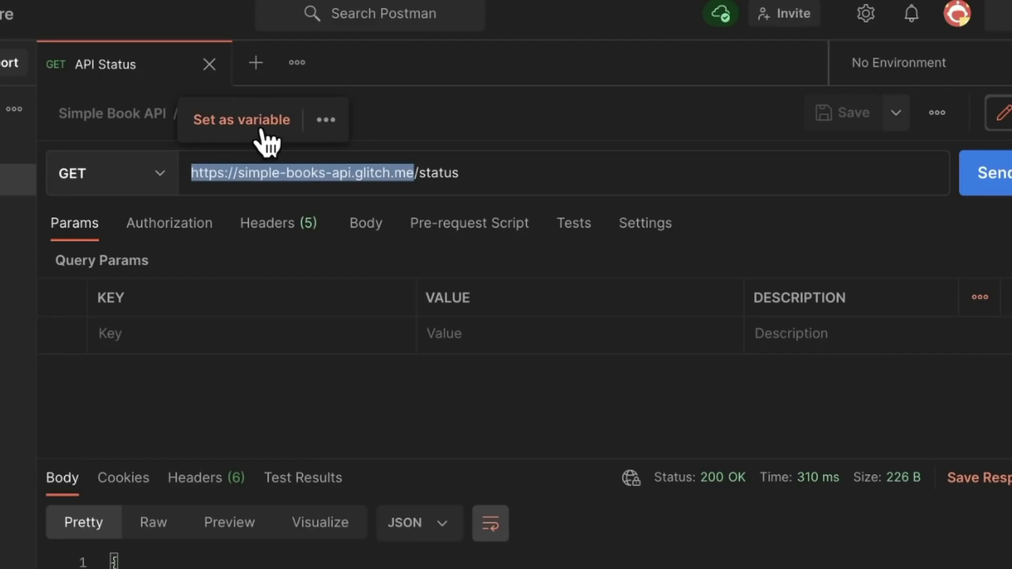
left_click(231, 129)
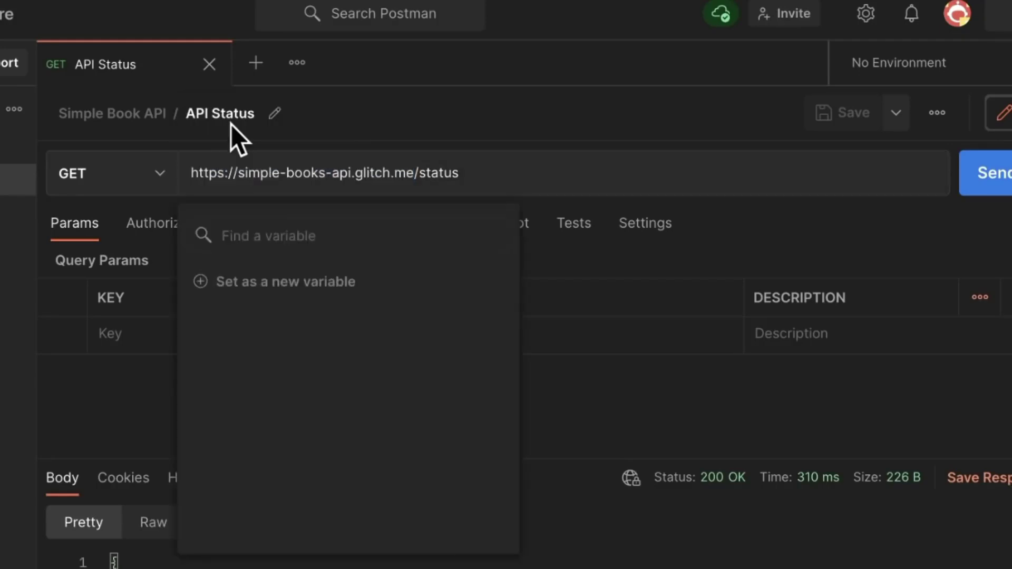
left_click(308, 301)
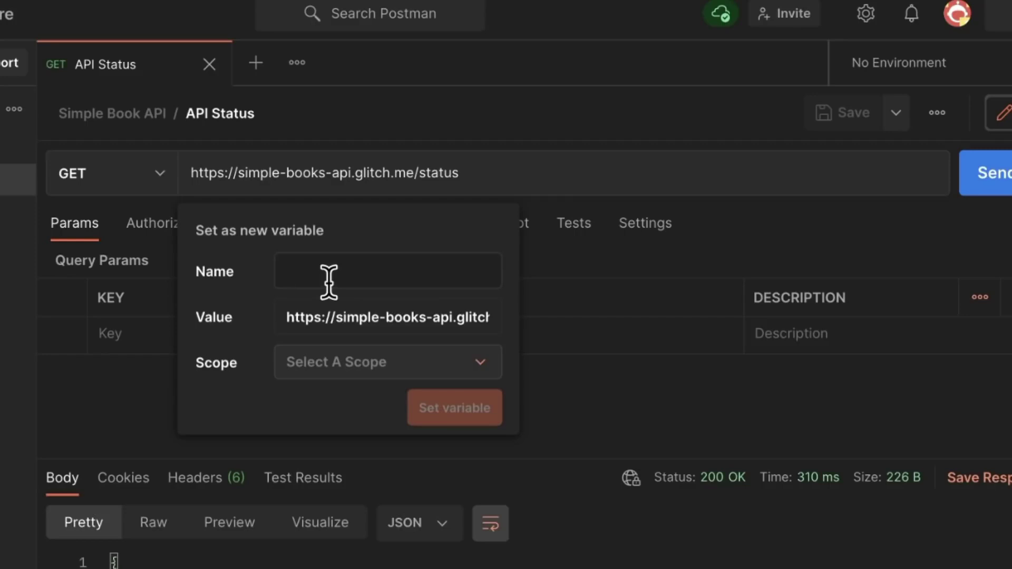
type("baseUrl")
left_click(441, 317)
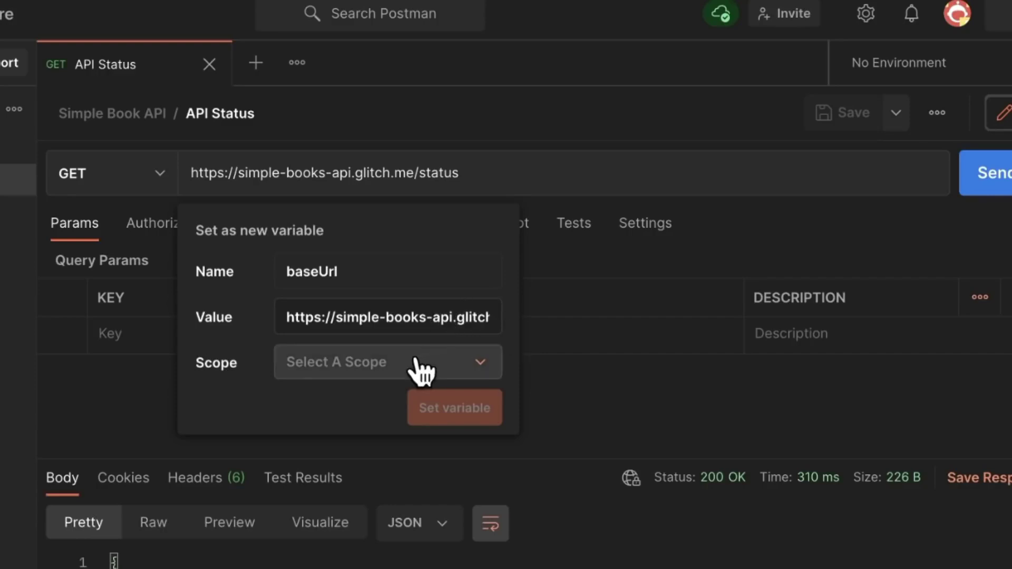
left_click(486, 373)
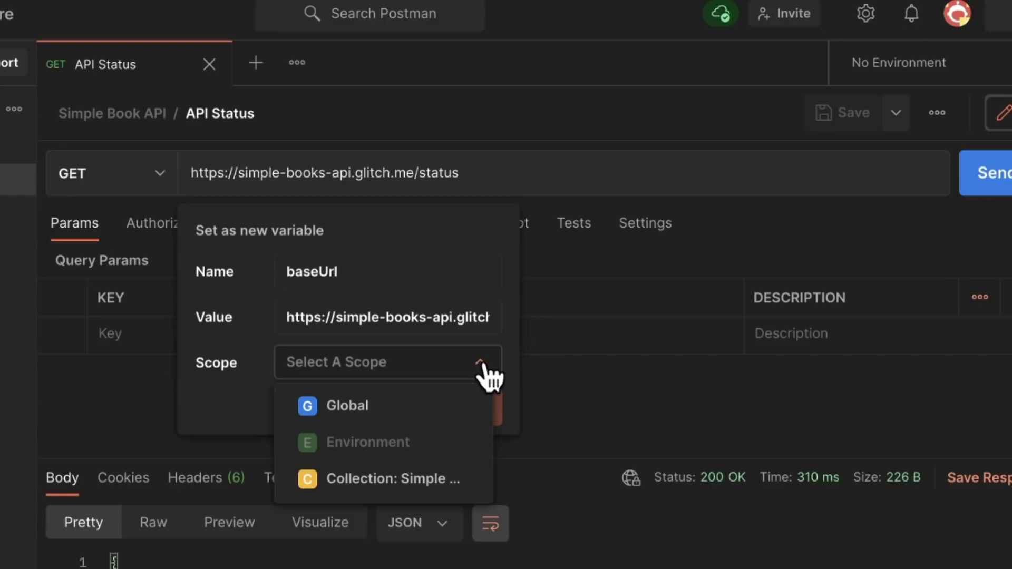
left_click(407, 479)
left_click(424, 419)
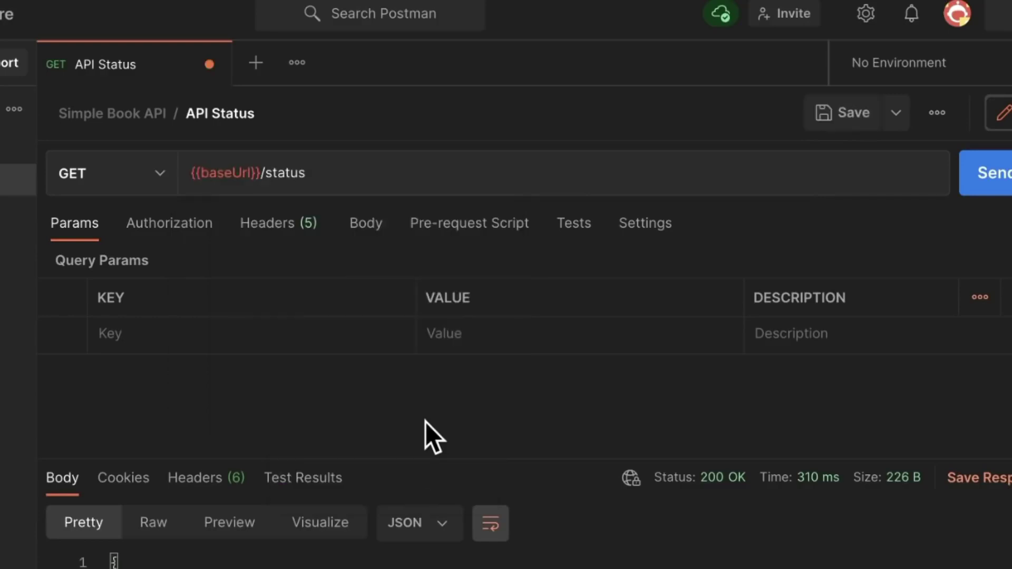
left_click(841, 124)
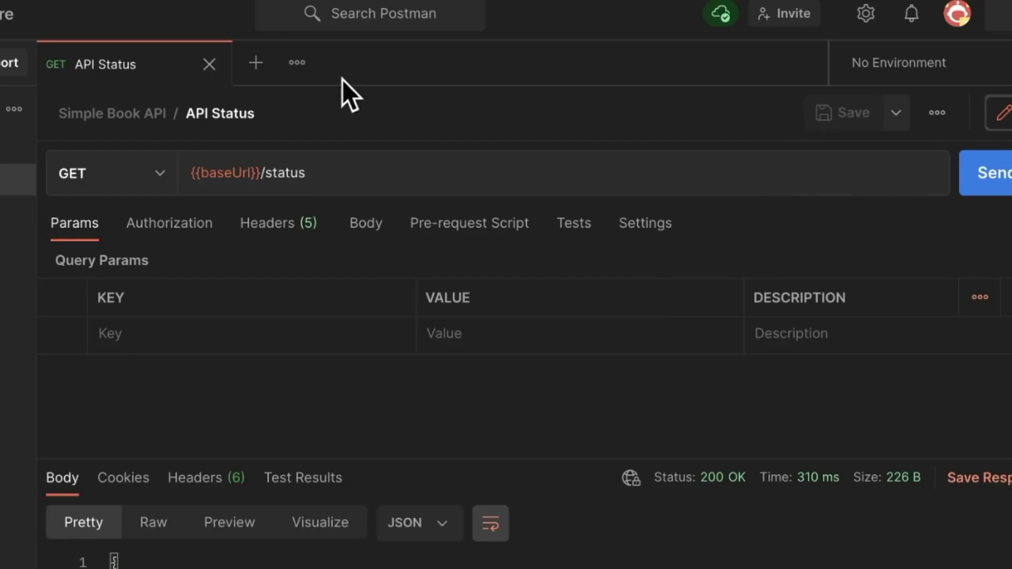
Check the baseUrl variable in the Simple Book API collection's variables, and resend the API Status request with {{baseUrl}}/status
mouse_move(226, 171)
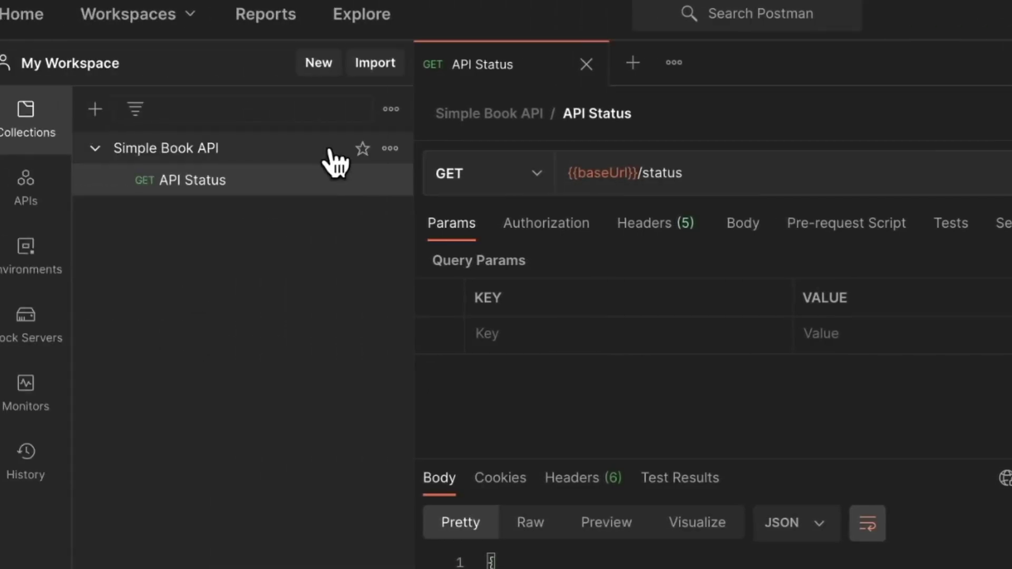
left_click(392, 153)
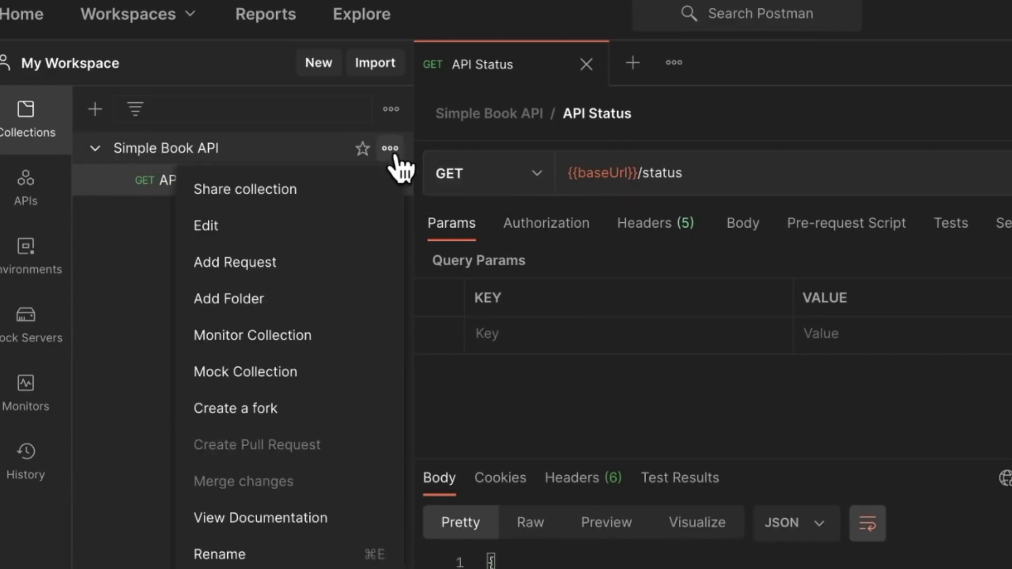
left_click(303, 229)
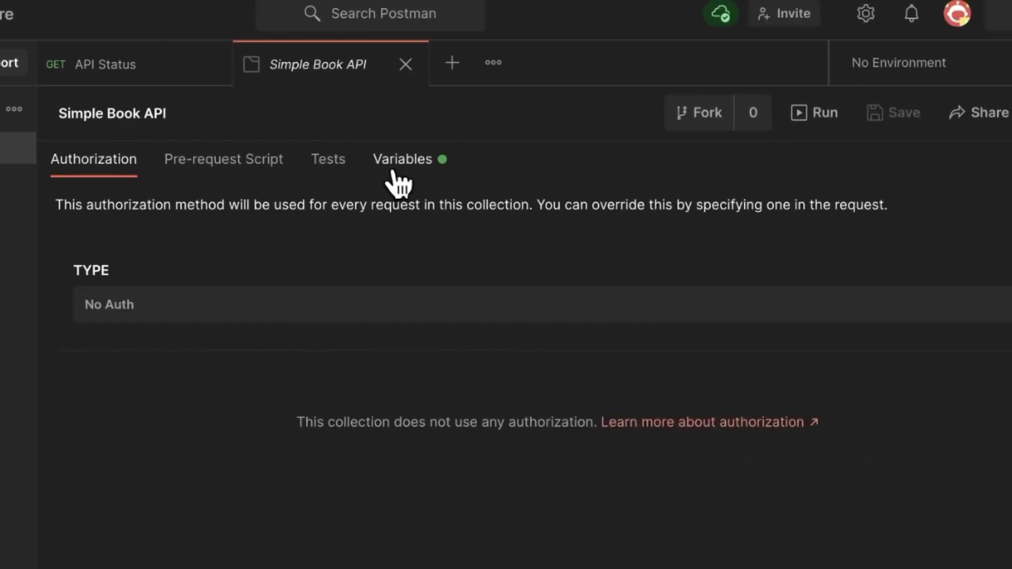
left_click(393, 171)
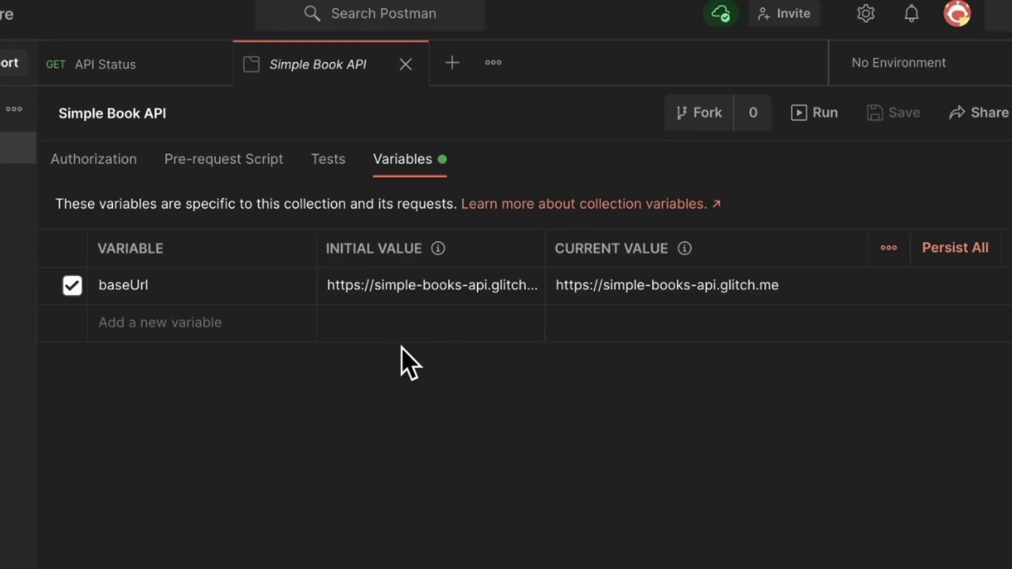
left_click(406, 64)
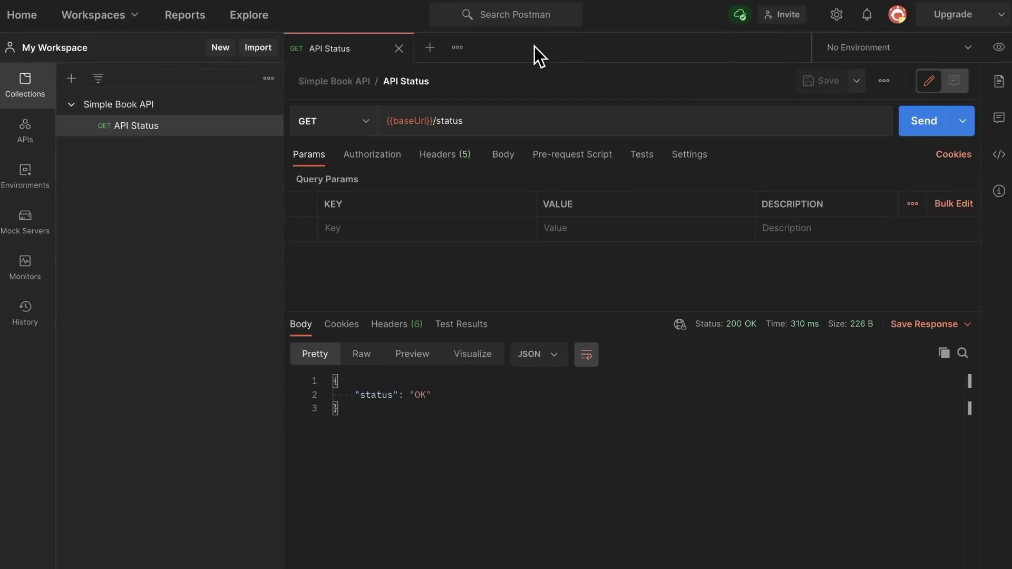
left_click(924, 123)
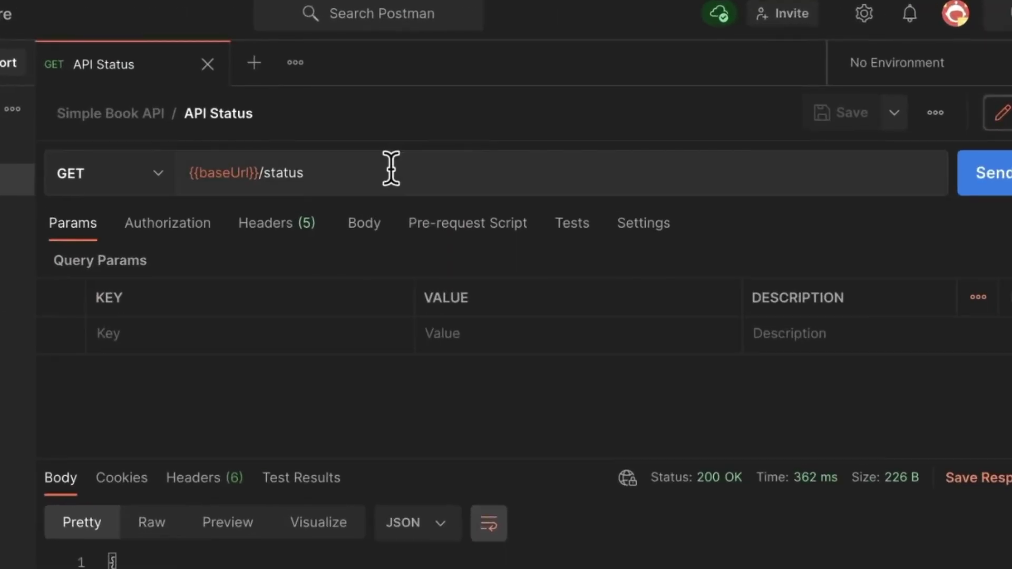
Copy the API Status request's URL {{baseUrl}}/status into a new untitled GET request and check the baseUrl variable there
left_click(391, 169)
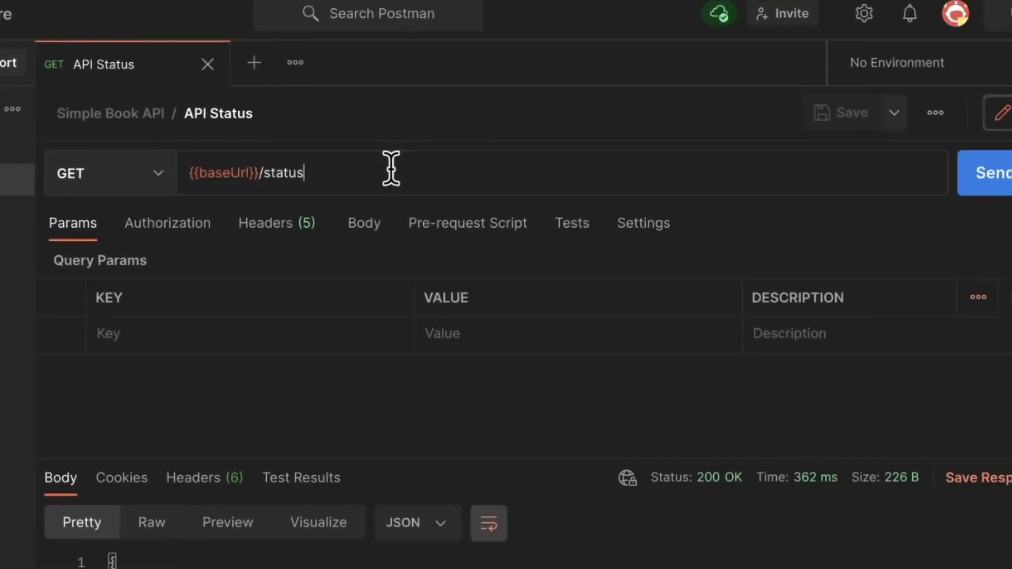
key("ctrl+a")
key("ctrl+c")
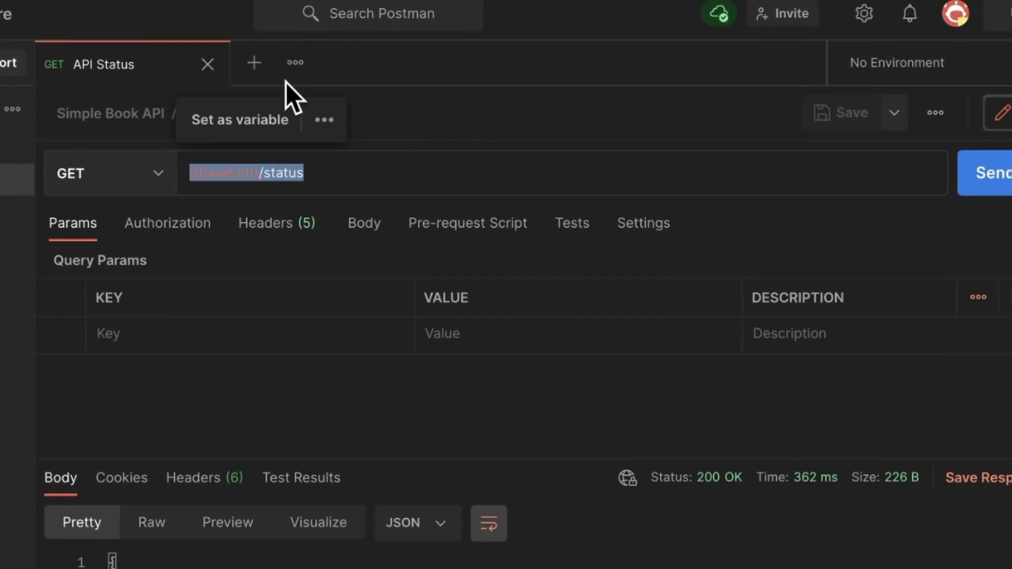
left_click(254, 63)
left_click(272, 165)
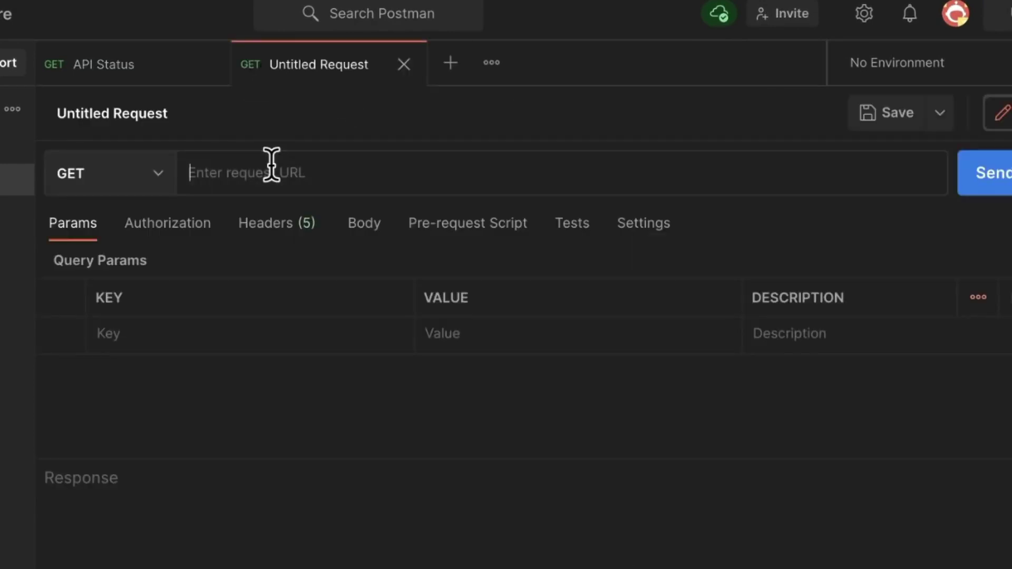
key("ctrl+v")
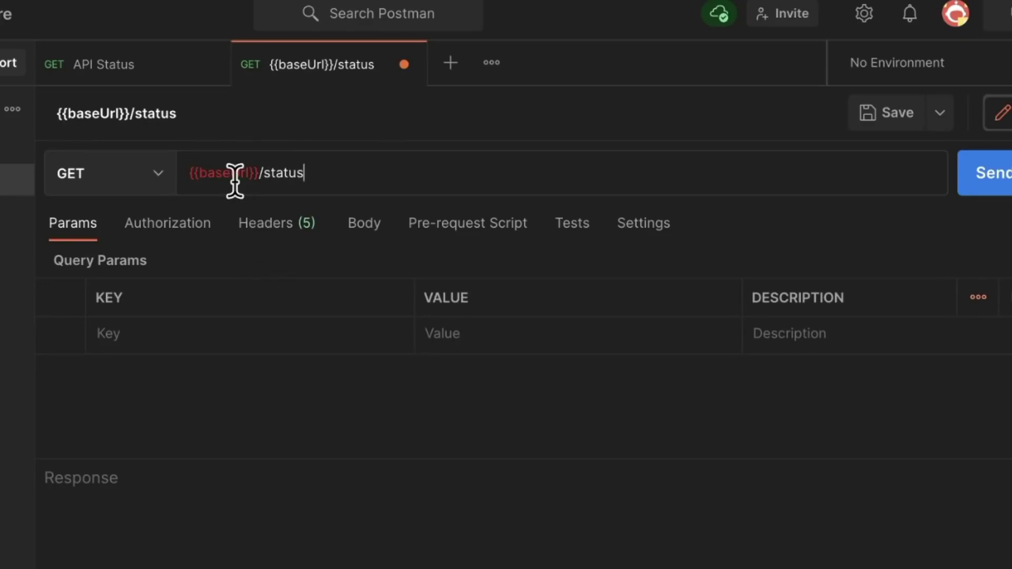
mouse_move(224, 178)
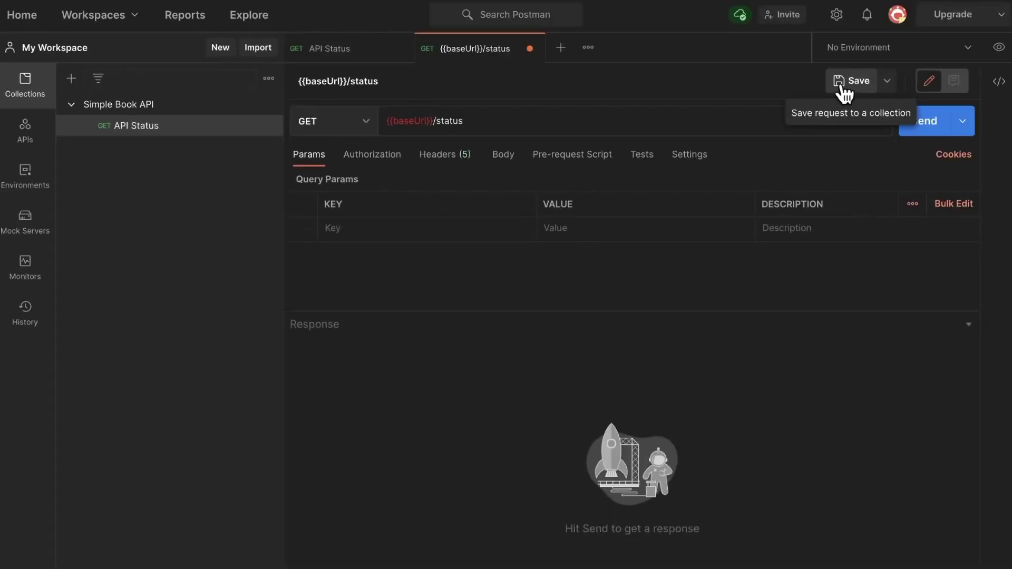
Save the new request as "List of books" in the Simple Book API collection
left_click(842, 84)
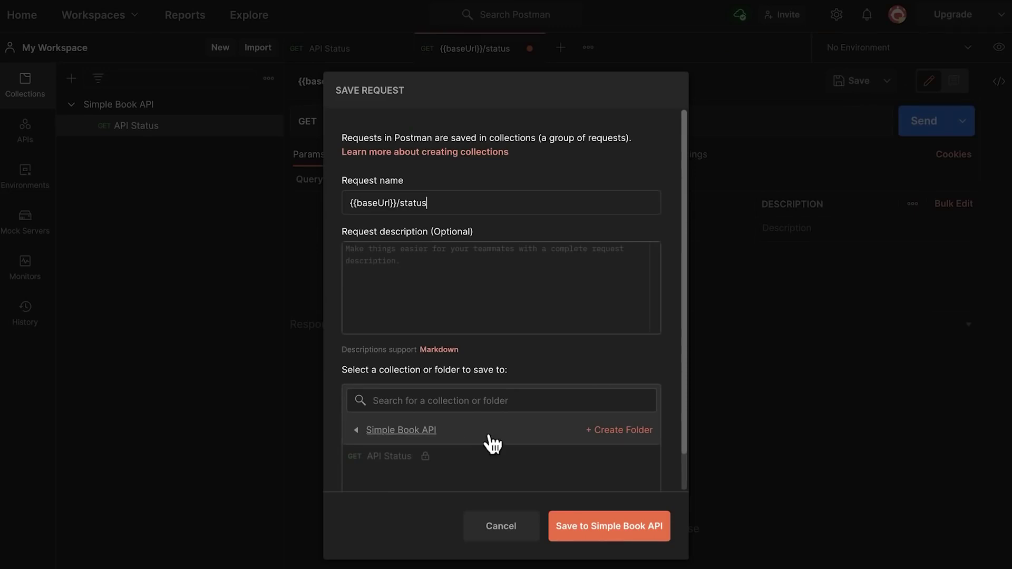
left_click(400, 431)
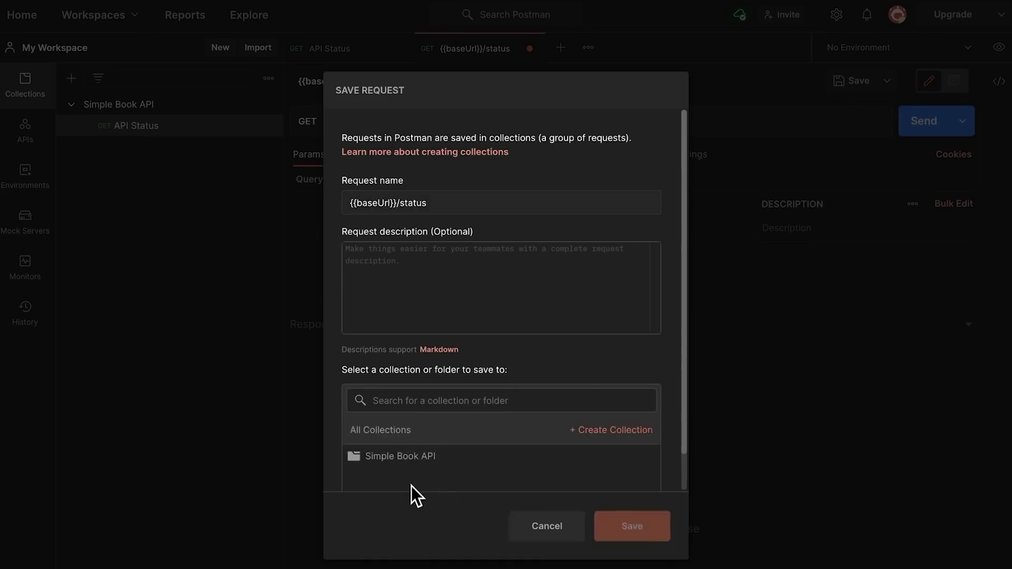
left_click(390, 464)
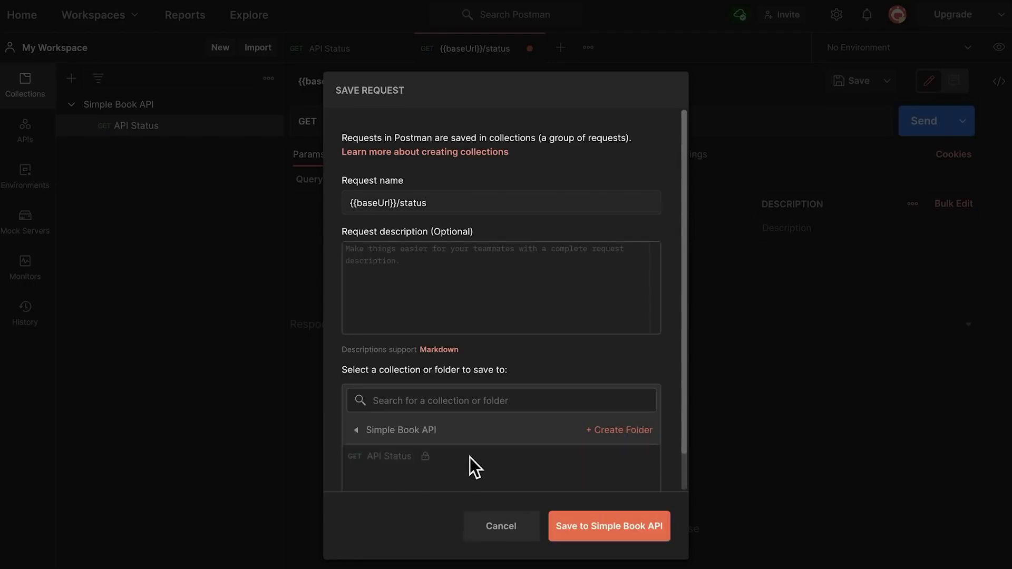
triple_click(455, 212)
key("BackSpace")
type("List of books")
left_click(614, 527)
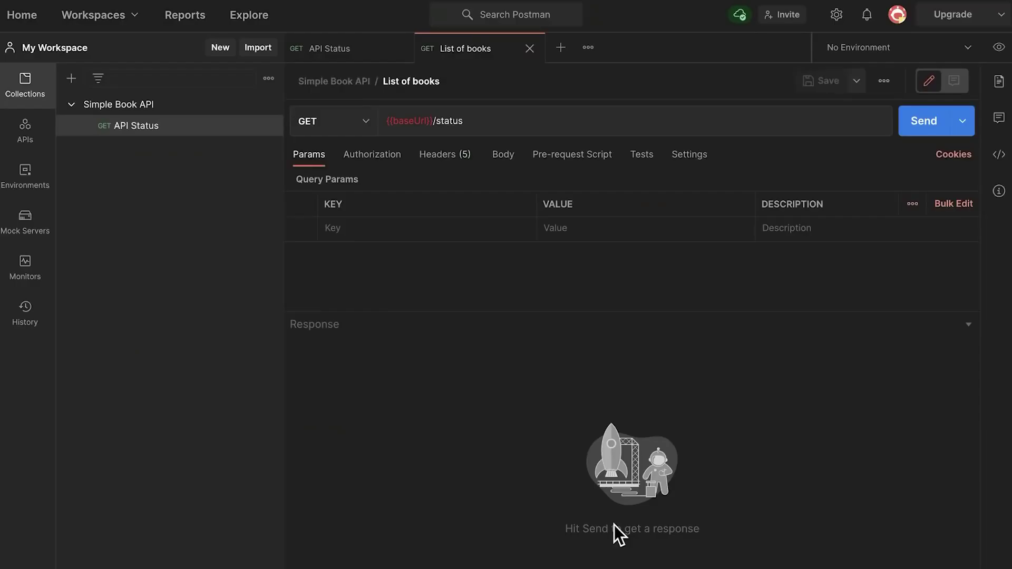
Change the List of books URL to {{baseUrl}}/books, compare it with the API documentation, and send the request
left_click(533, 122)
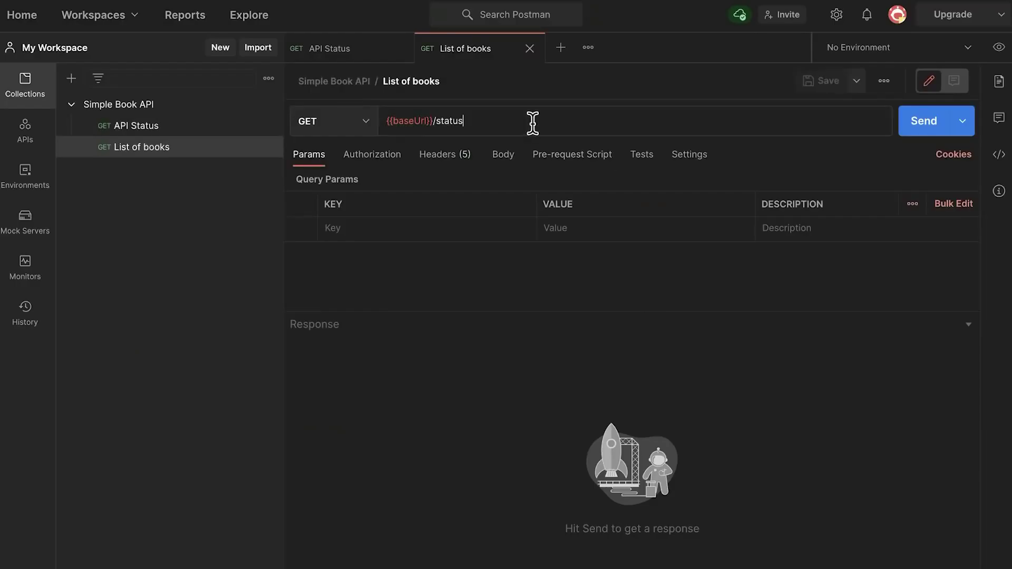
double_click(457, 122)
type("books")
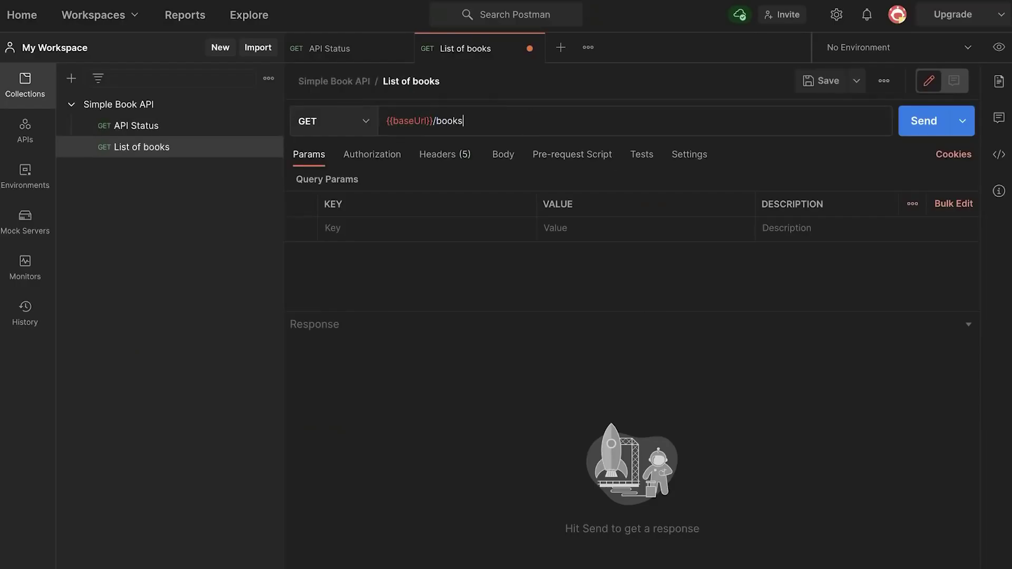
key("ctrl+Right")
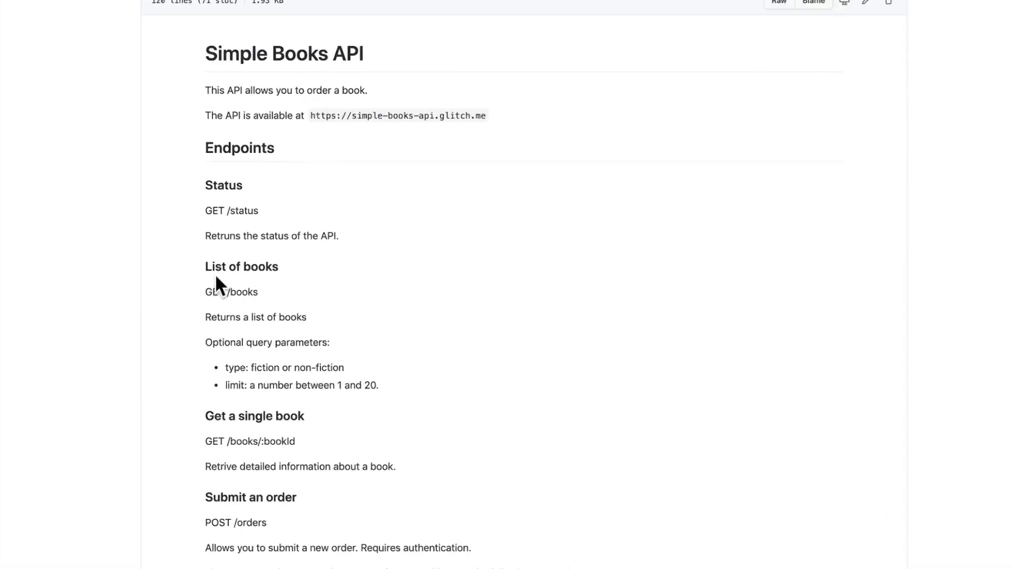
triple_click(203, 269)
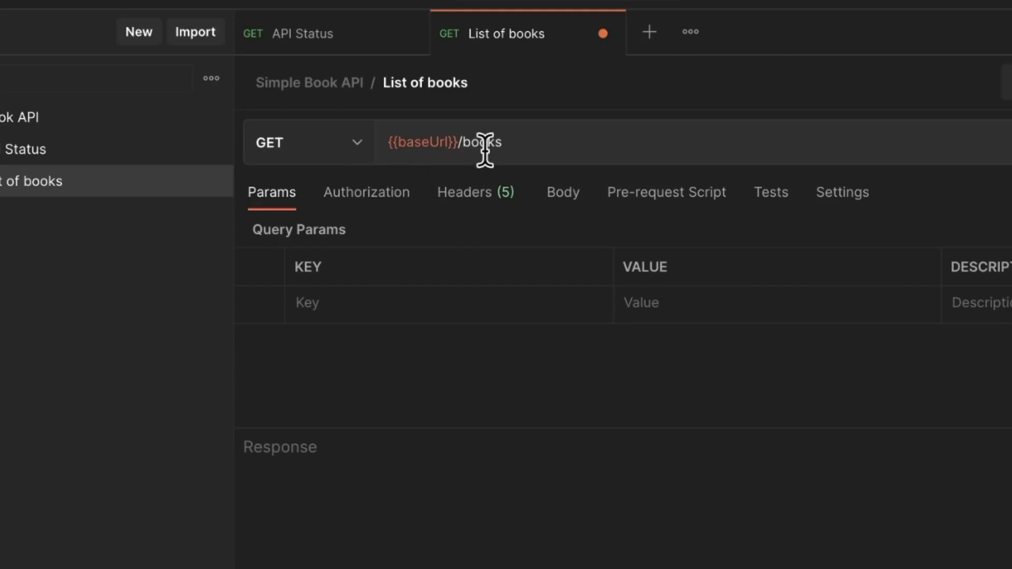
left_click(909, 134)
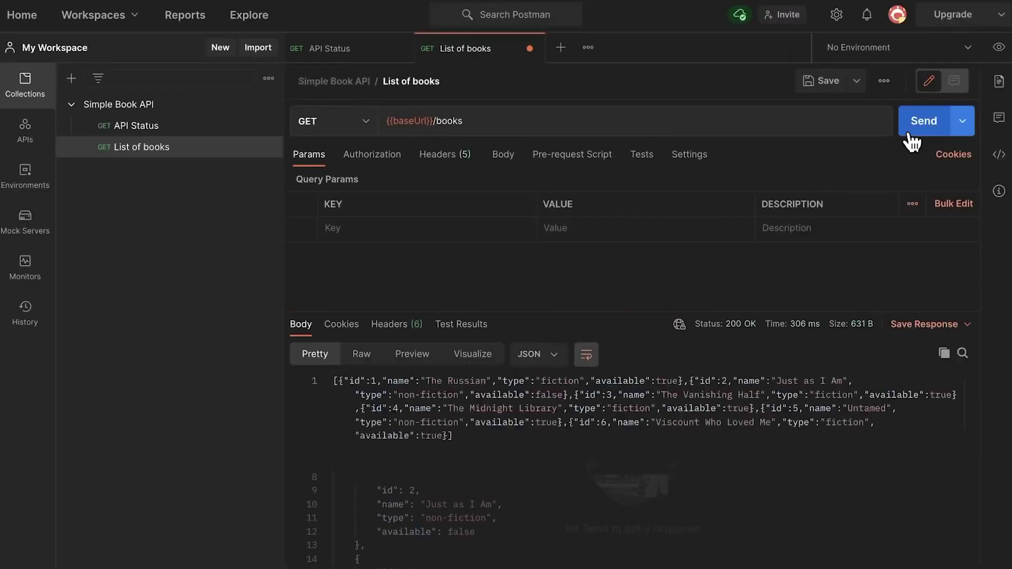
Enlarge the response area and examine the status code and the JSON list of books with their id, name, type and availability
left_click_drag(654, 313, 653, 262)
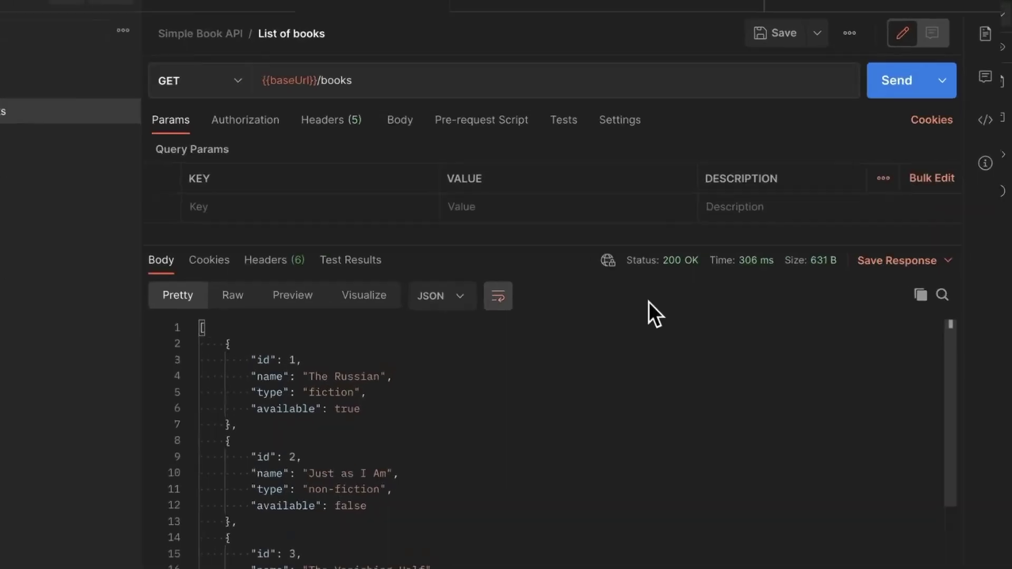
mouse_move(569, 245)
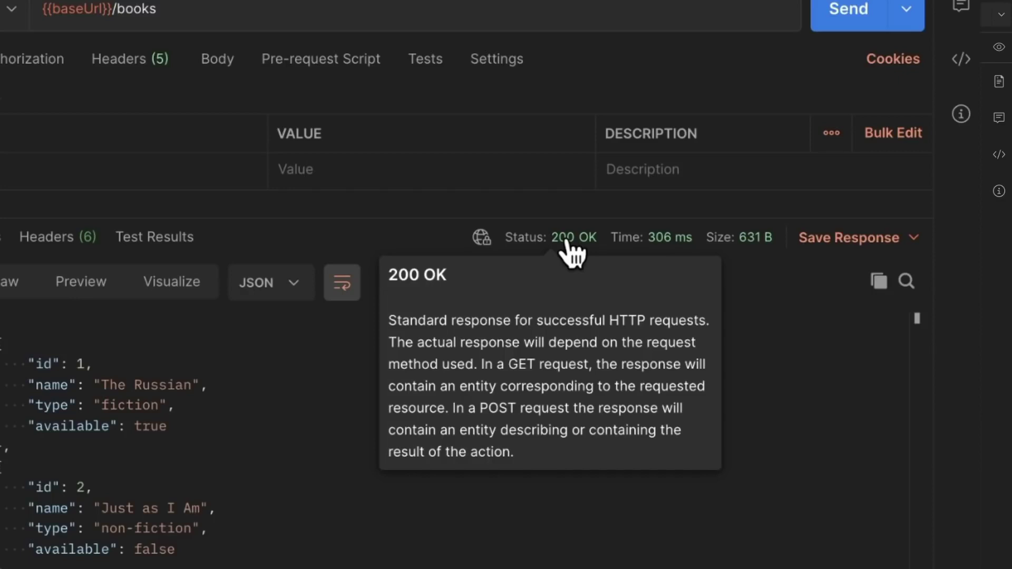
left_click(273, 400)
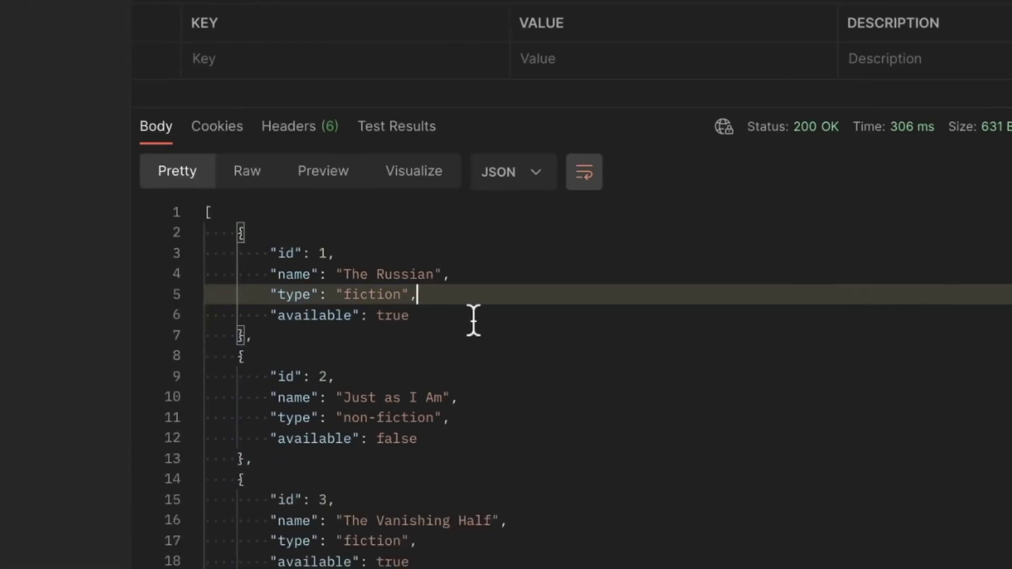
scroll(517, 323, "down", 5)
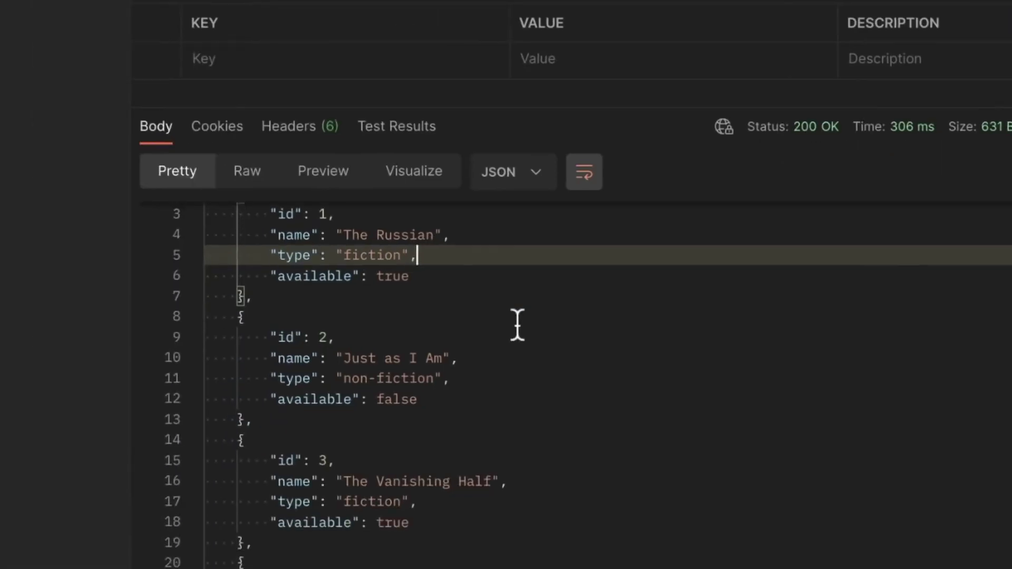
scroll(518, 323, "up", 3)
scroll(501, 267, "up", 2)
left_click(461, 260)
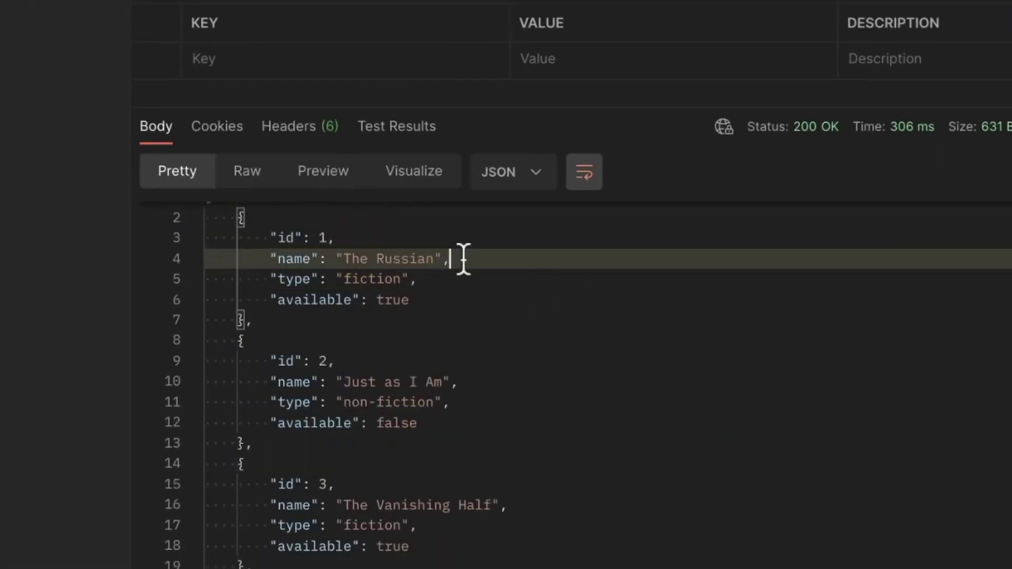
scroll(462, 260, "up", 1)
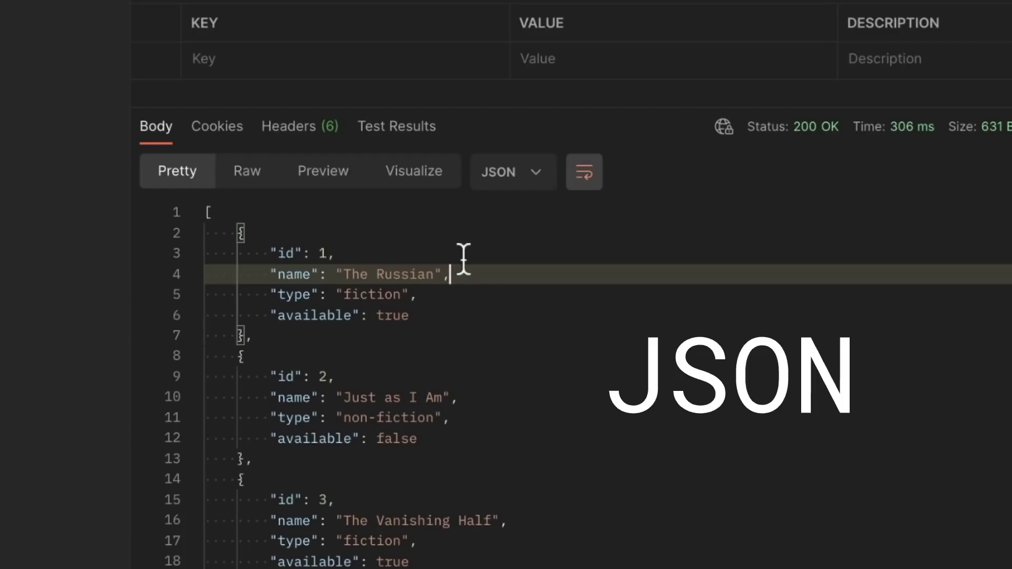
left_click(445, 243)
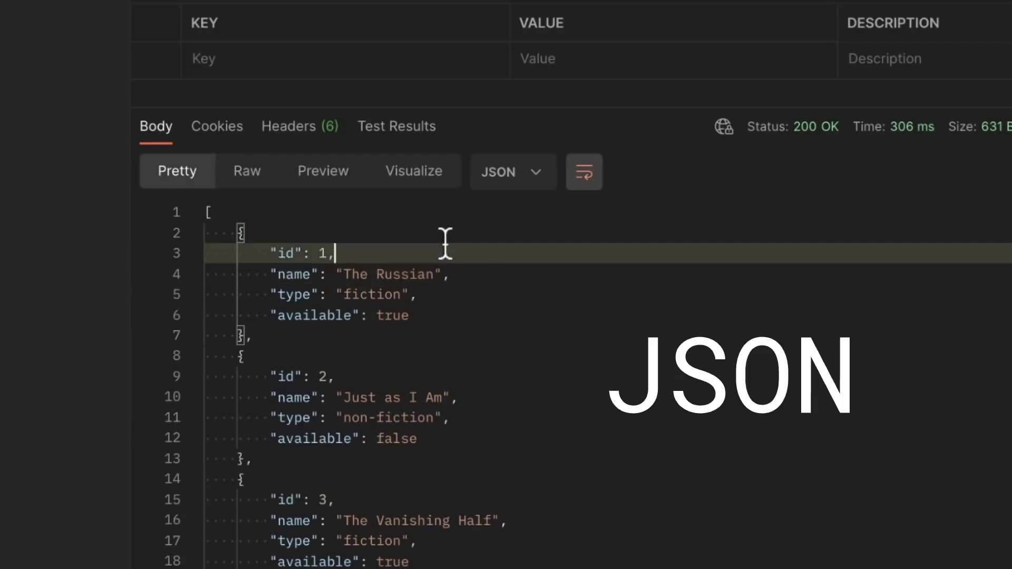
left_click(410, 216)
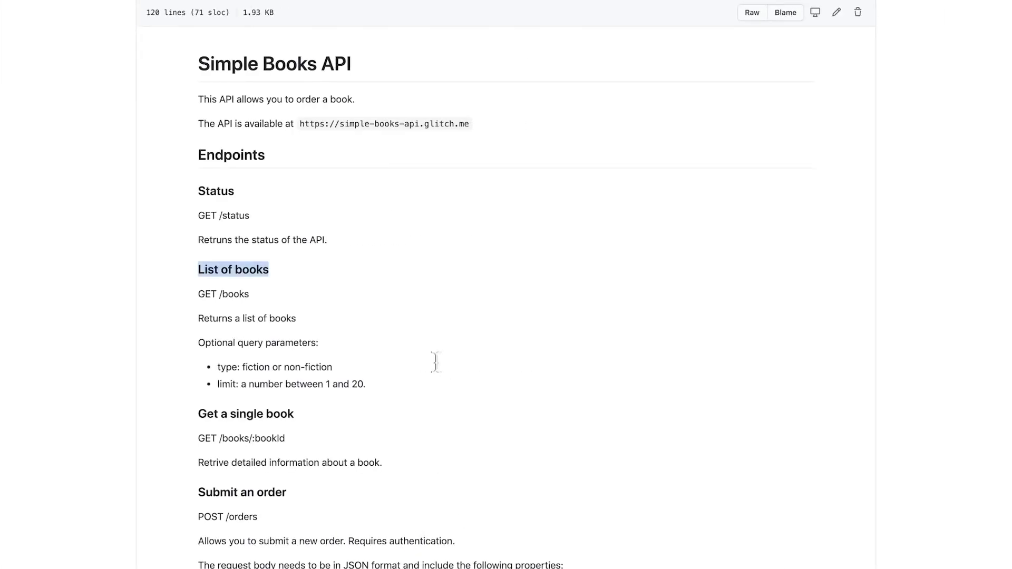
Check the documentation's optional query parameters, add the query parameter type with the value crime to List of books, and send the request
left_click(435, 362)
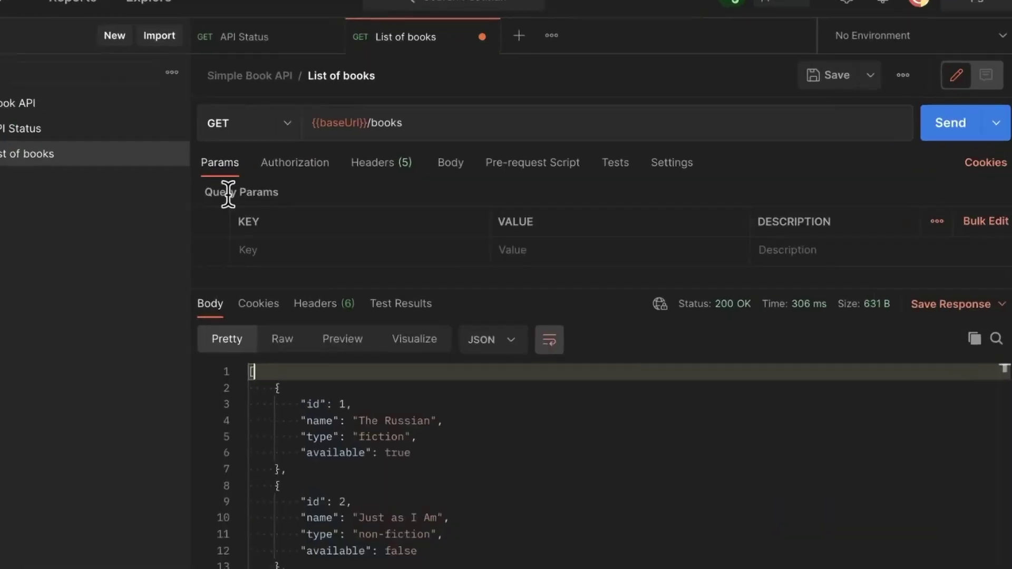
triple_click(211, 194)
left_click(316, 197)
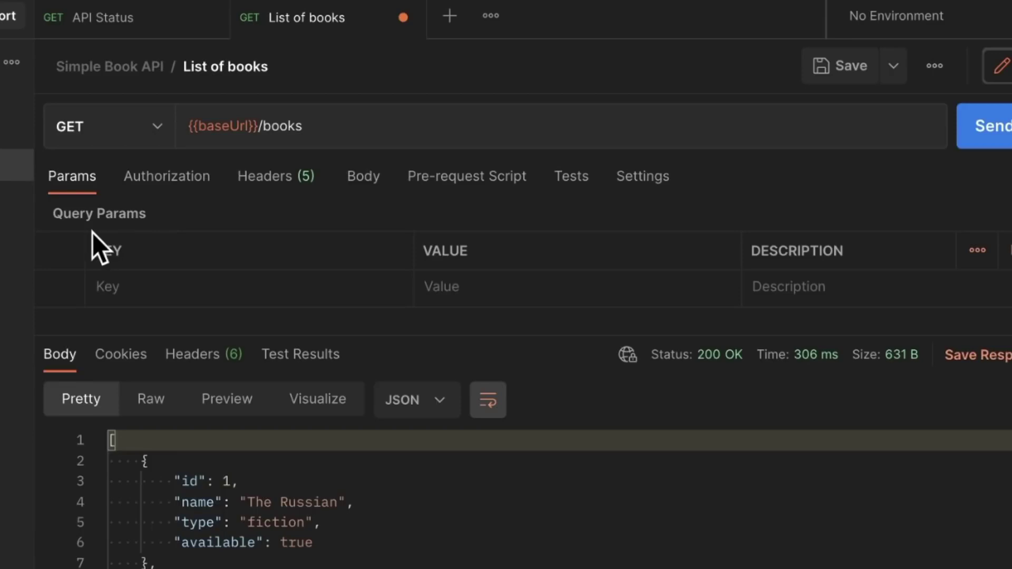
left_click(157, 282)
type("type")
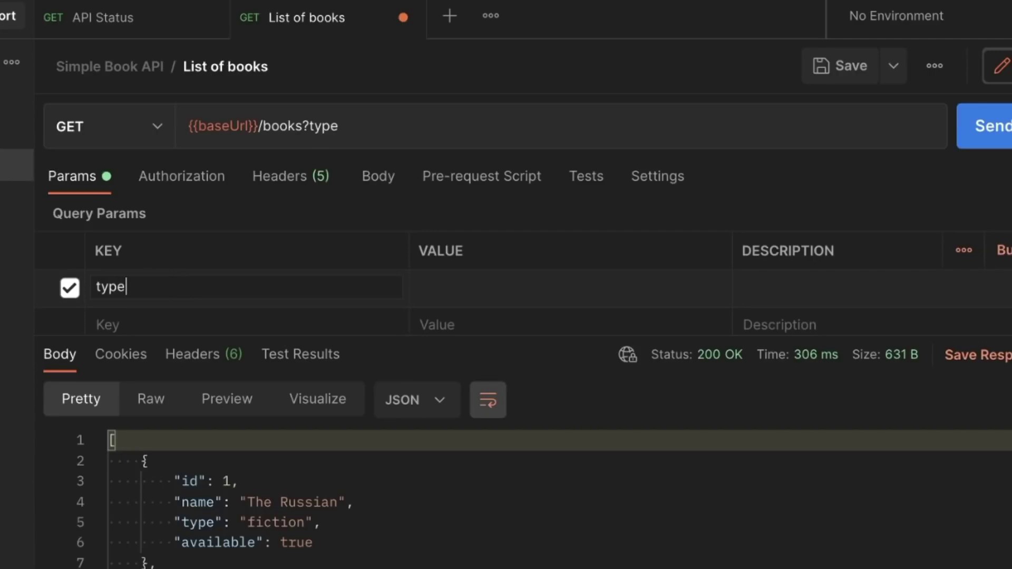
key("Tab")
type("crime")
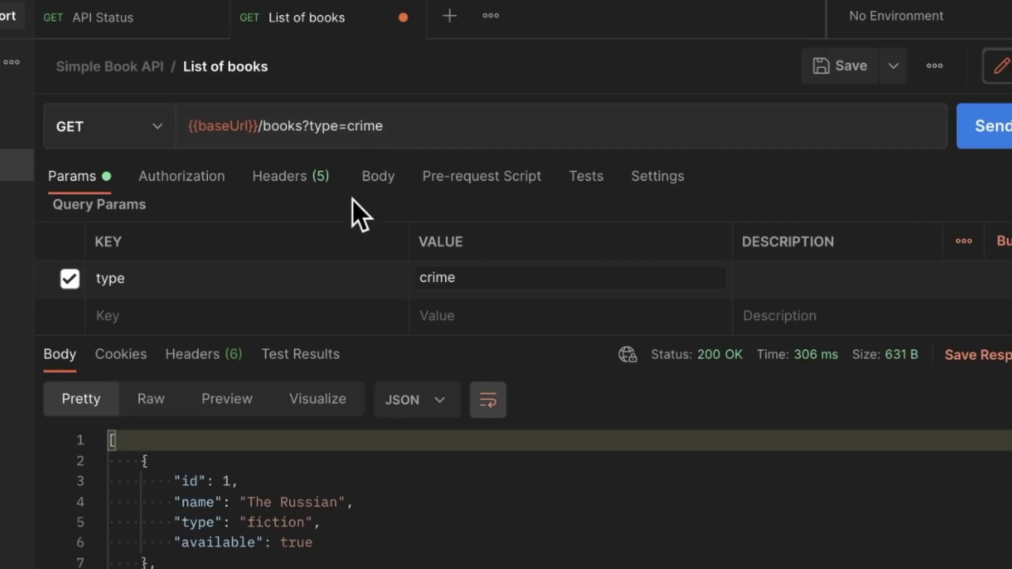
scroll(350, 209, "up", 1)
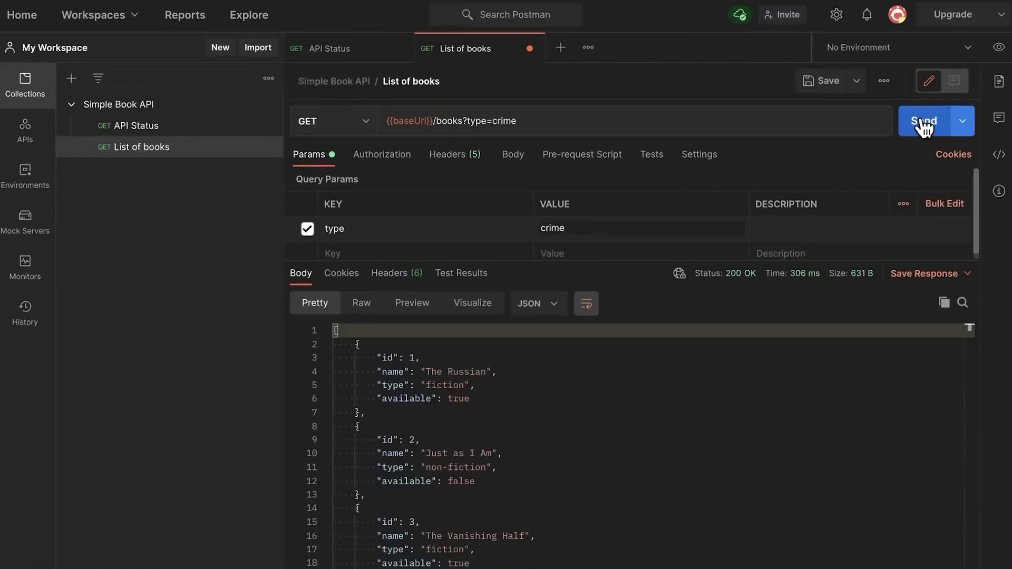
left_click(924, 123)
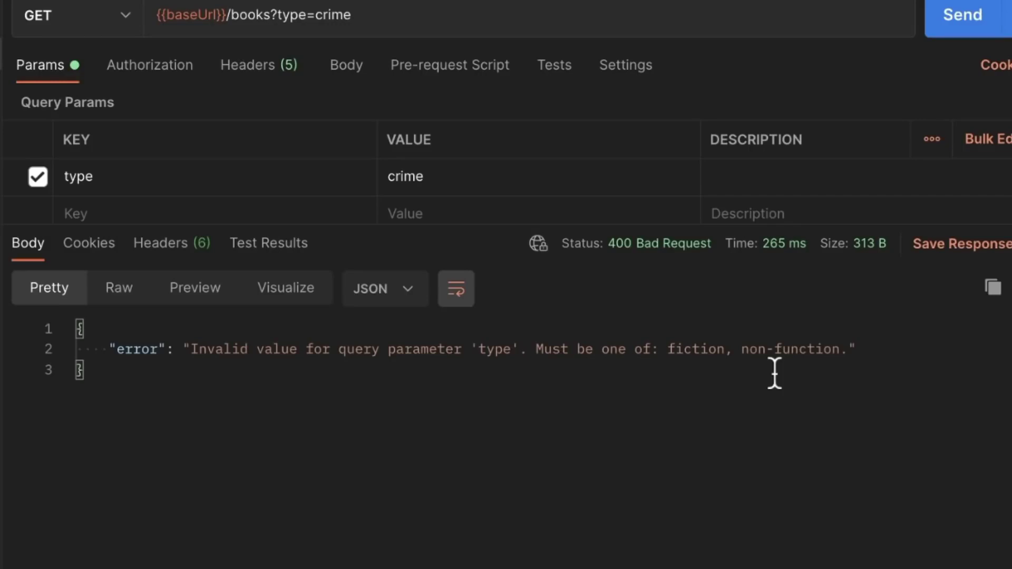
Replace the type parameter's value with fiction, copied from the error message, and resend the request to check the returned books' types
double_click(690, 351)
key("ctrl+c")
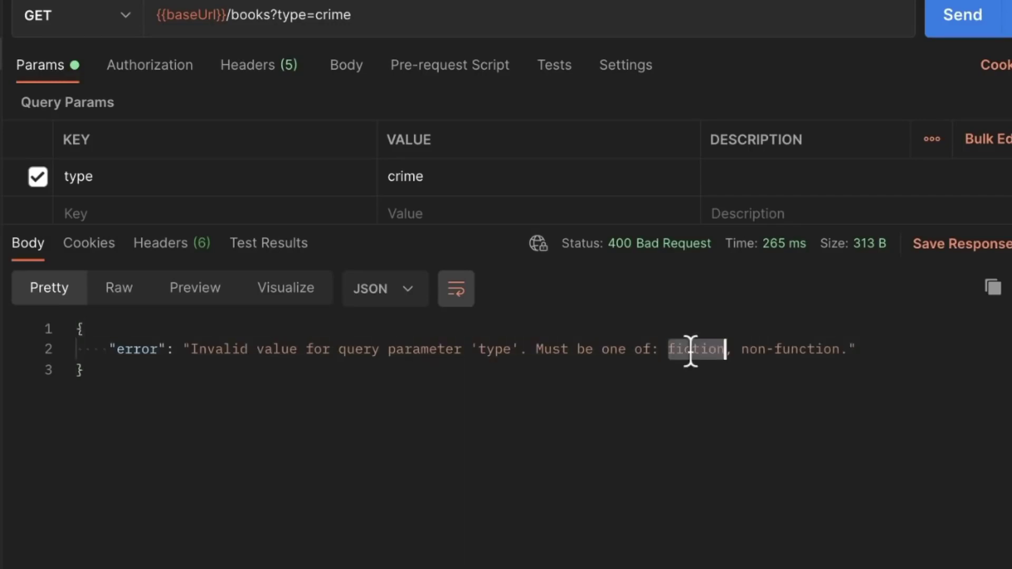
left_click(448, 175)
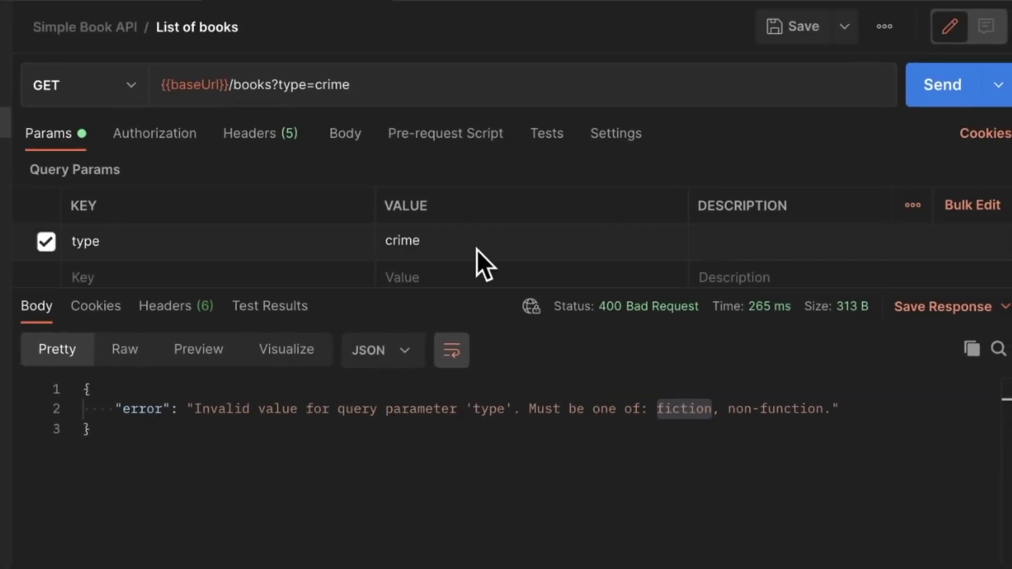
double_click(403, 244)
key("ctrl+v")
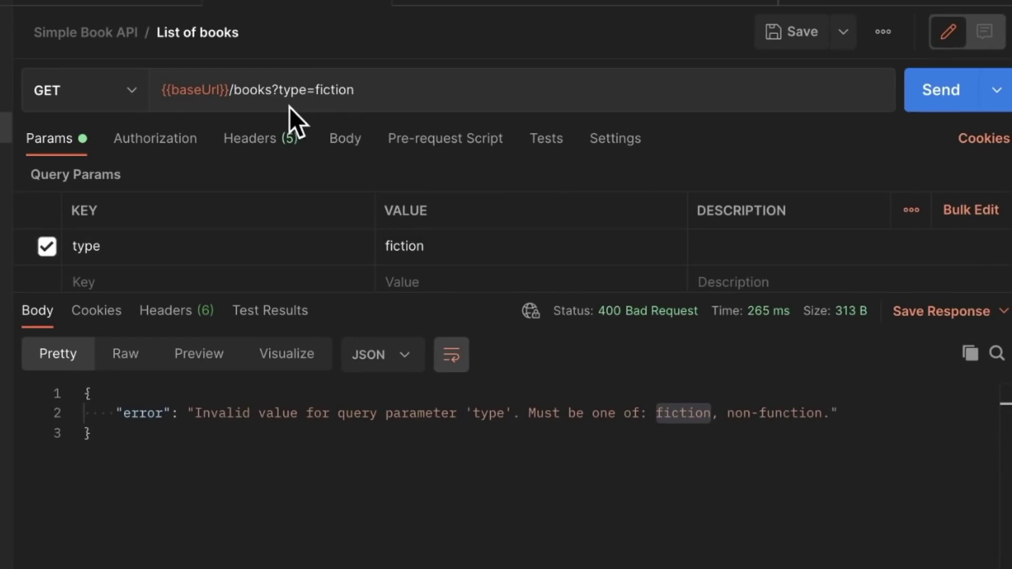
left_click(957, 100)
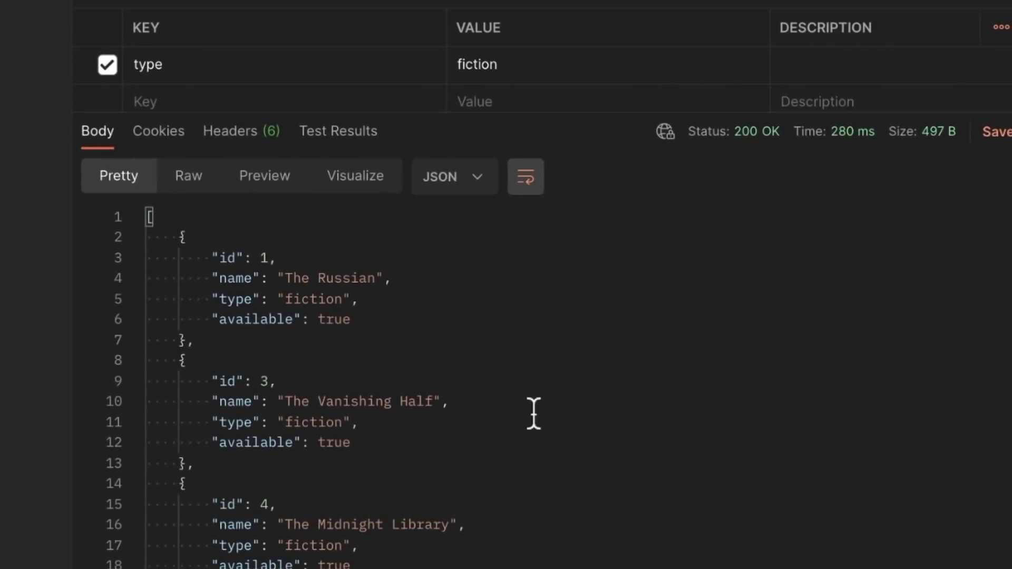
triple_click(226, 300)
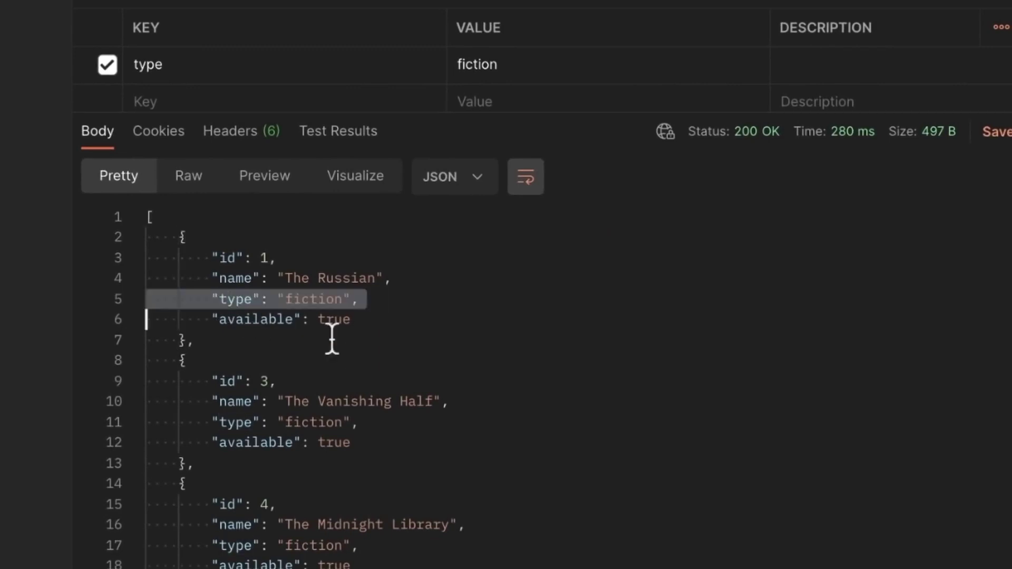
scroll(303, 393, "down", 1)
left_click(256, 406)
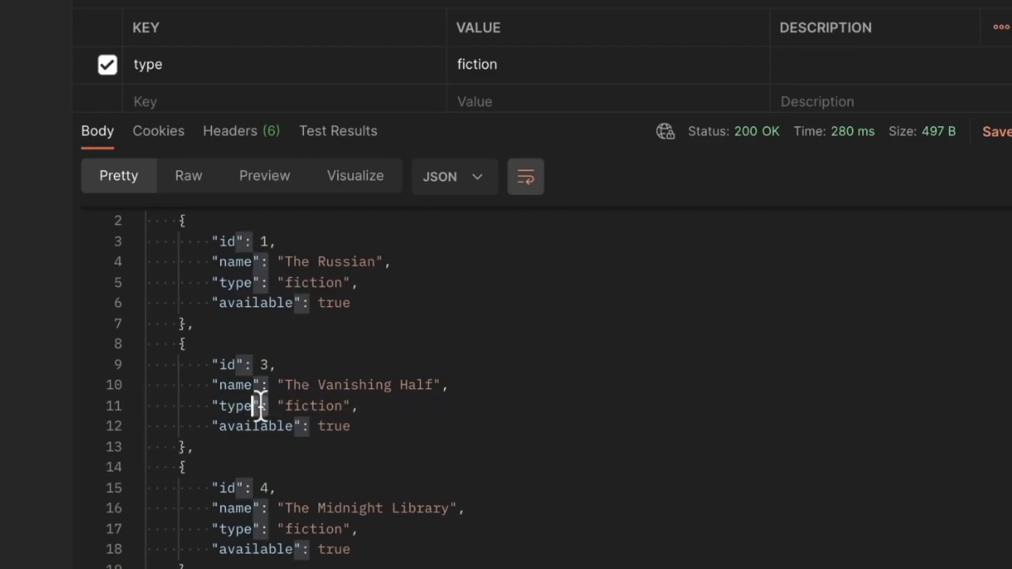
scroll(260, 404, "down", 2)
scroll(390, 393, "up", 3)
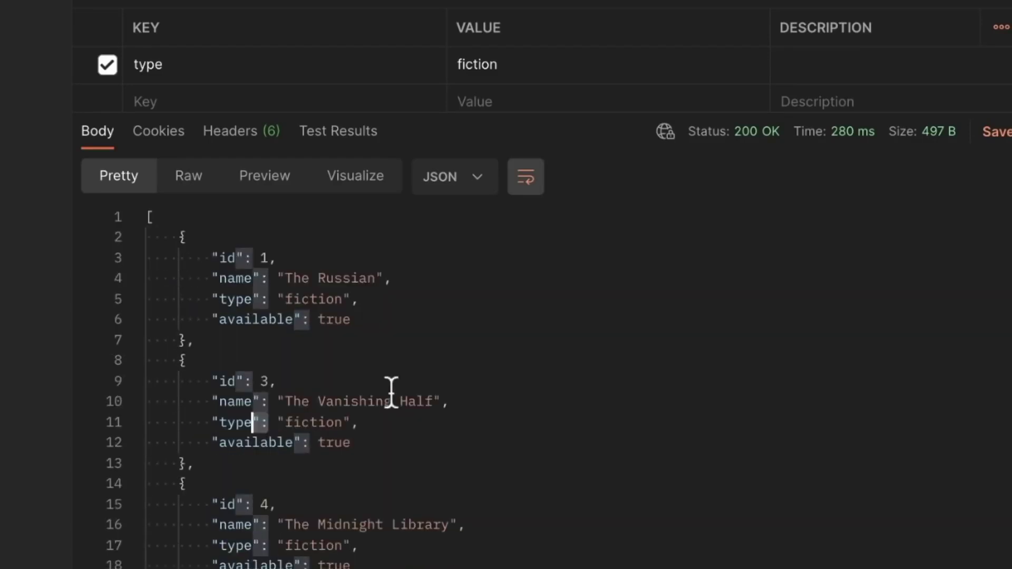
Add a query parameter foo with the value bar to List of books, send the request, and review the returned books
left_click(452, 362)
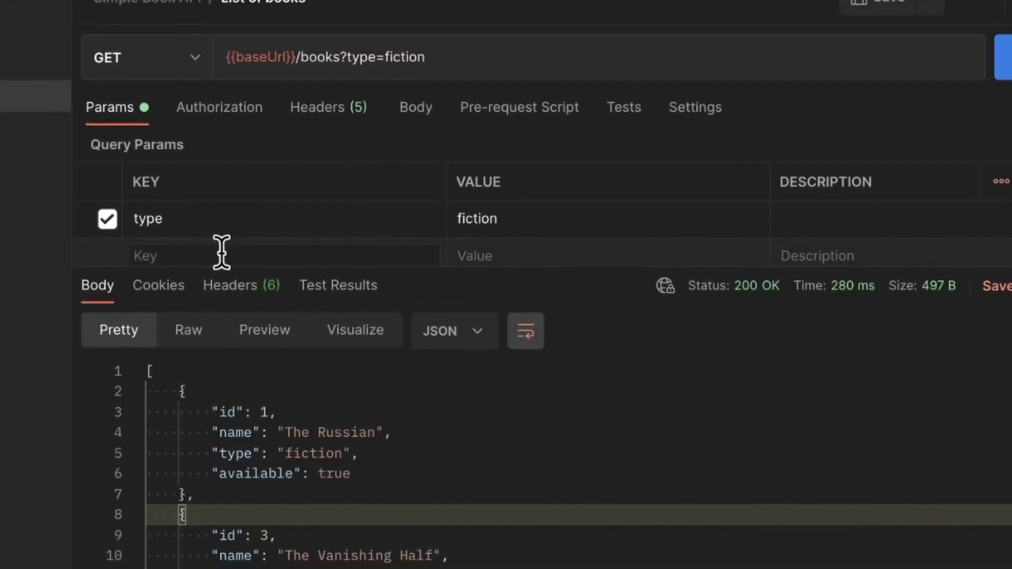
left_click(222, 257)
type("foo")
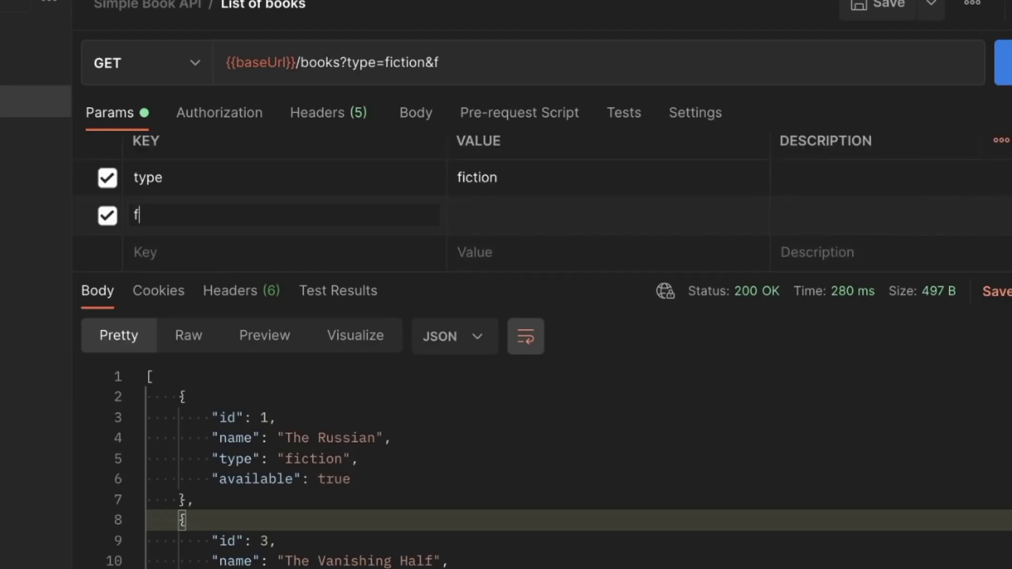
left_click(458, 215)
type("bar")
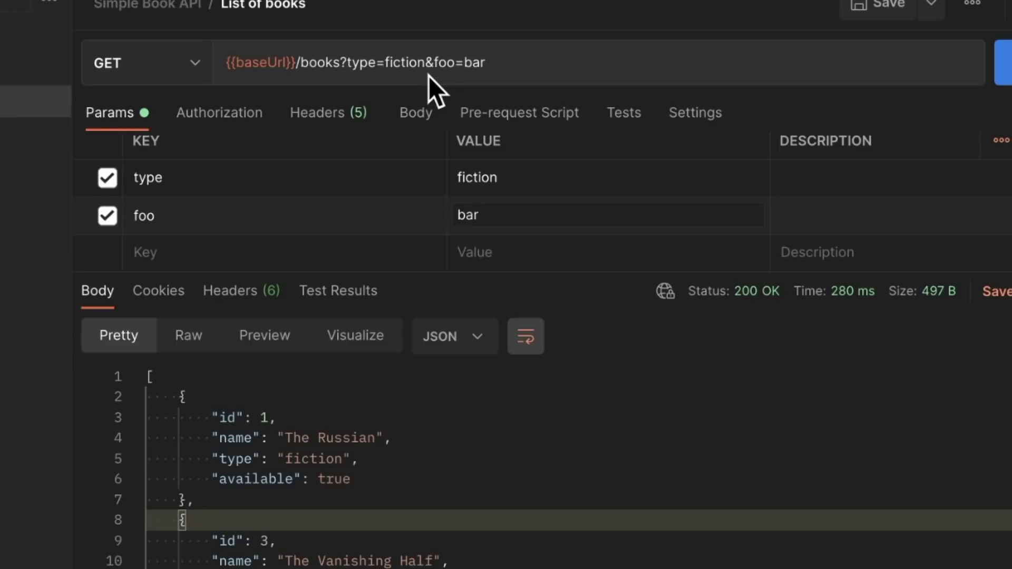
left_click(938, 109)
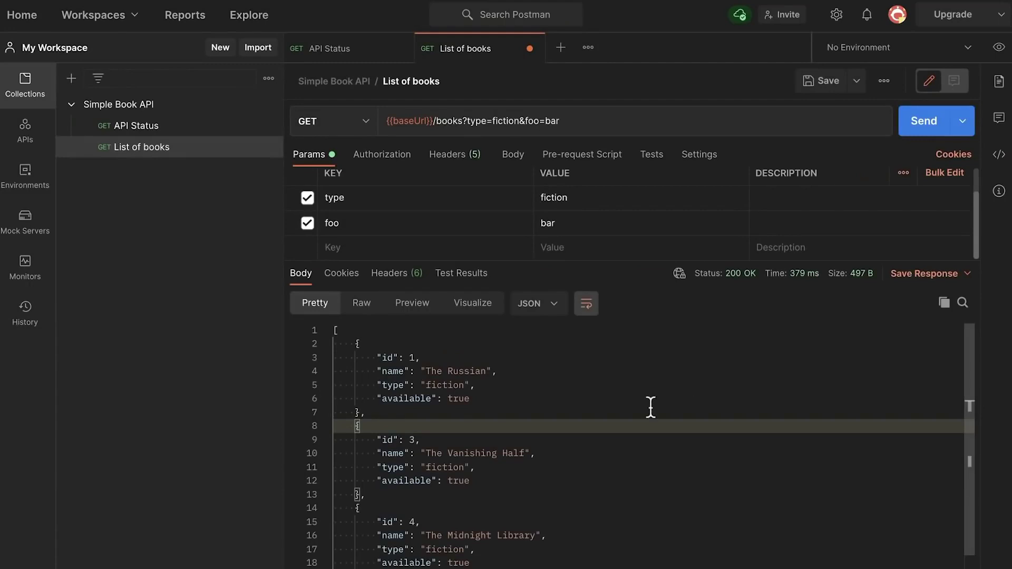
scroll(650, 409, "down", 2)
scroll(651, 407, "up", 2)
Check the optional query parameters for List of books in the API documentation and return to Postman
key("ctrl+Right")
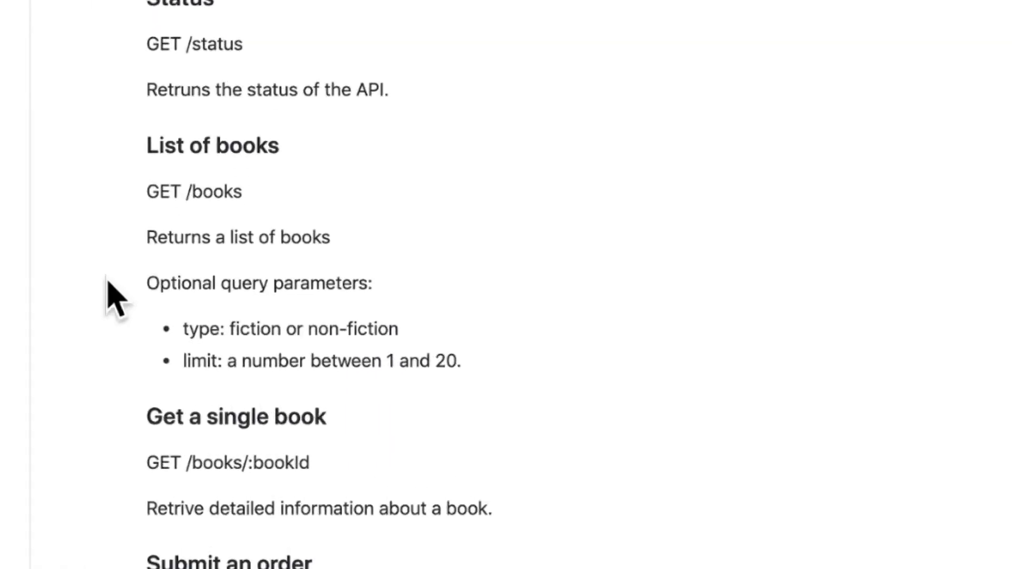
double_click(178, 280)
triple_click(178, 280)
double_click(179, 279)
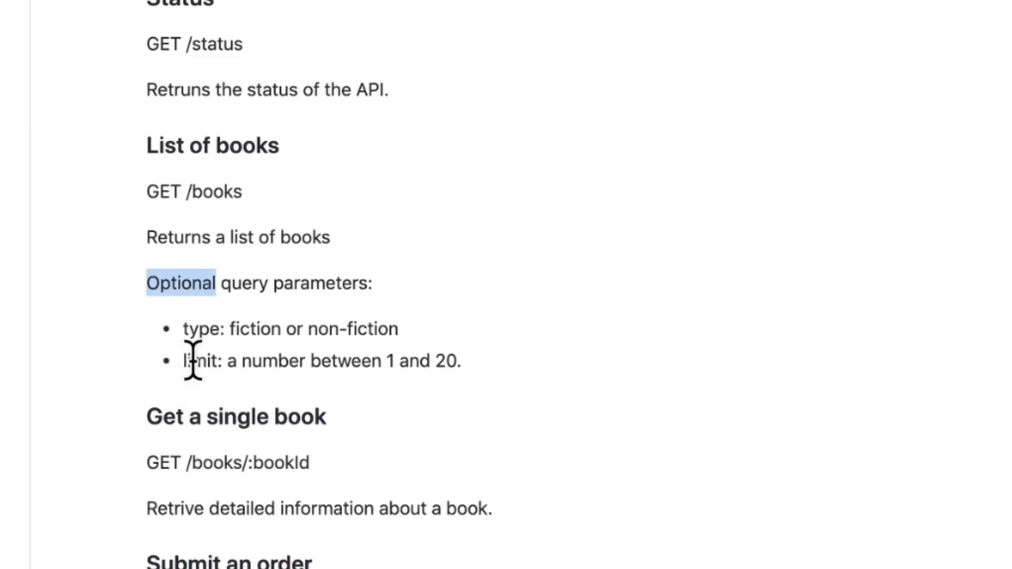
key("super+Tab")
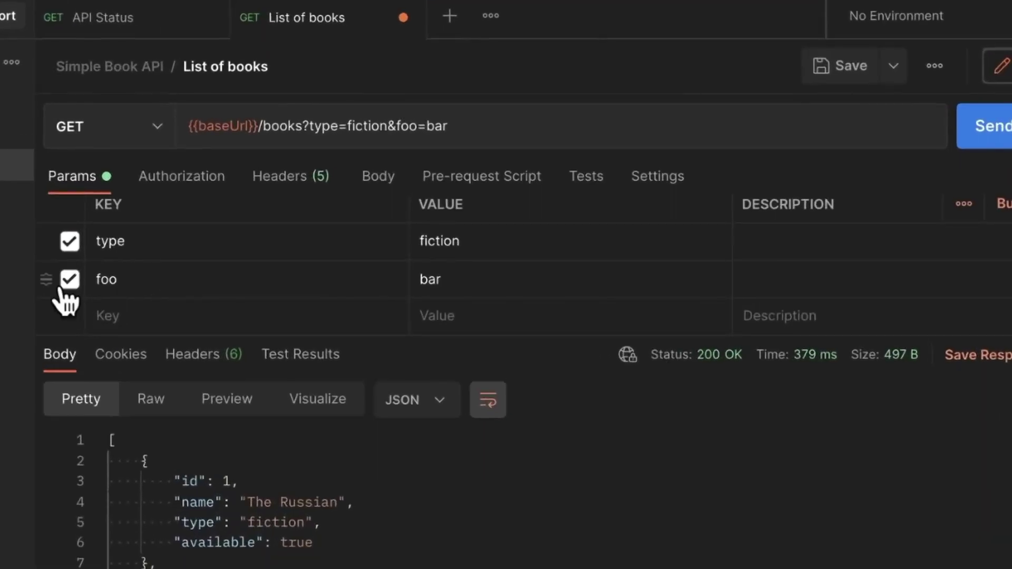
Disable and re-enable the type and foo parameters to compare the request URL, and delete the foo parameter
left_click(70, 279)
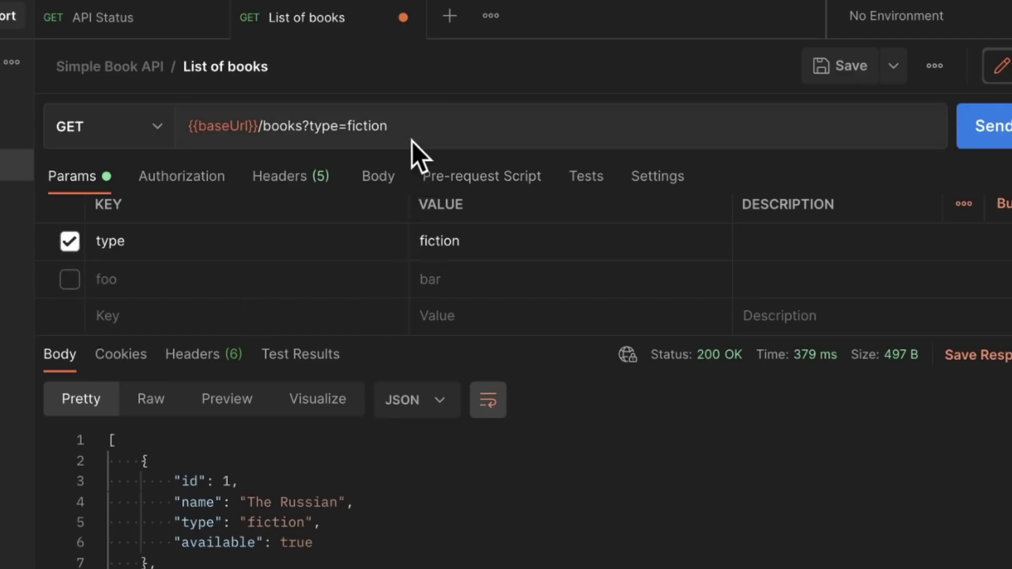
left_click(70, 245)
left_click(69, 246)
left_click(71, 281)
left_click(69, 243)
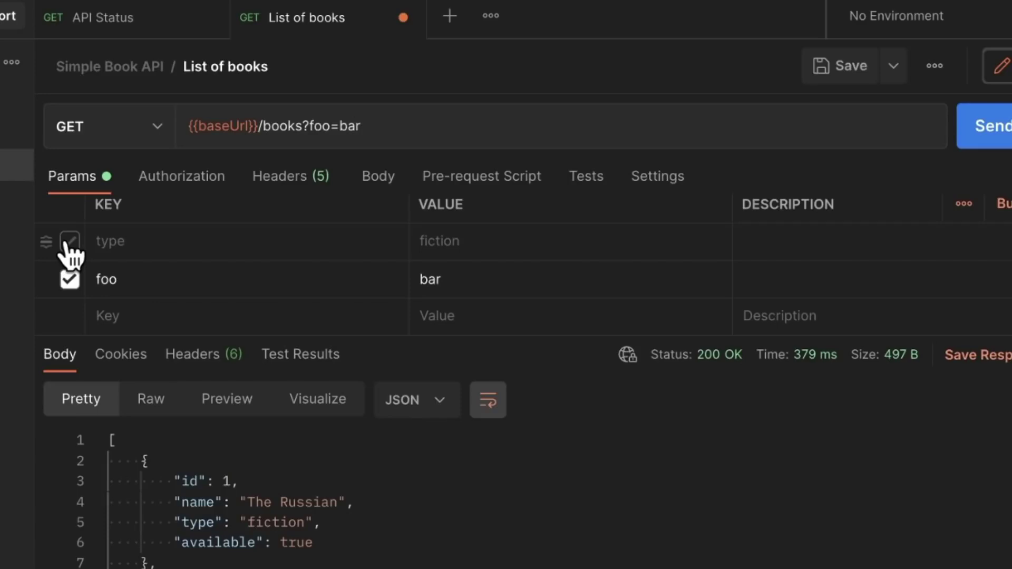
left_click(69, 244)
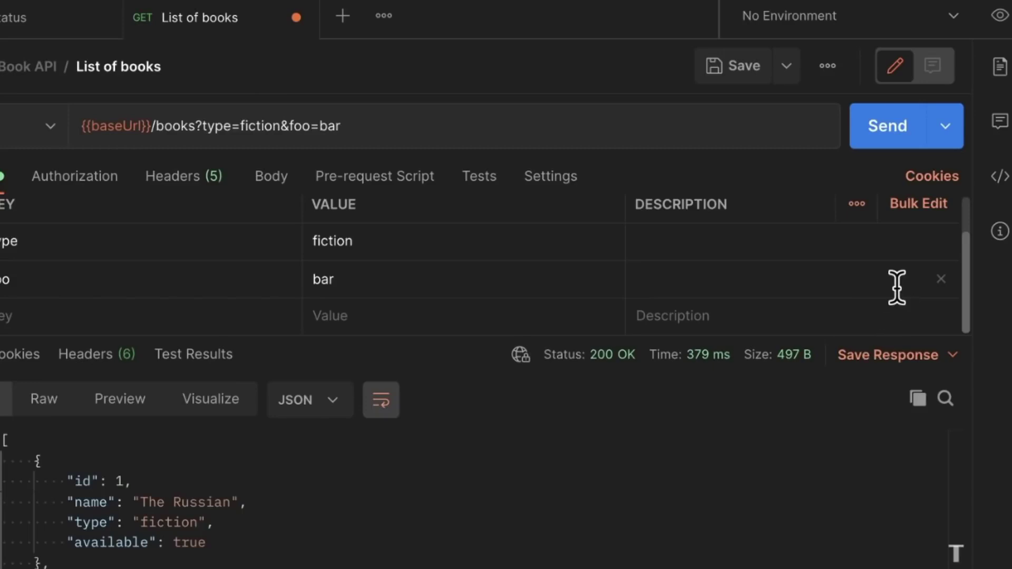
left_click(941, 280)
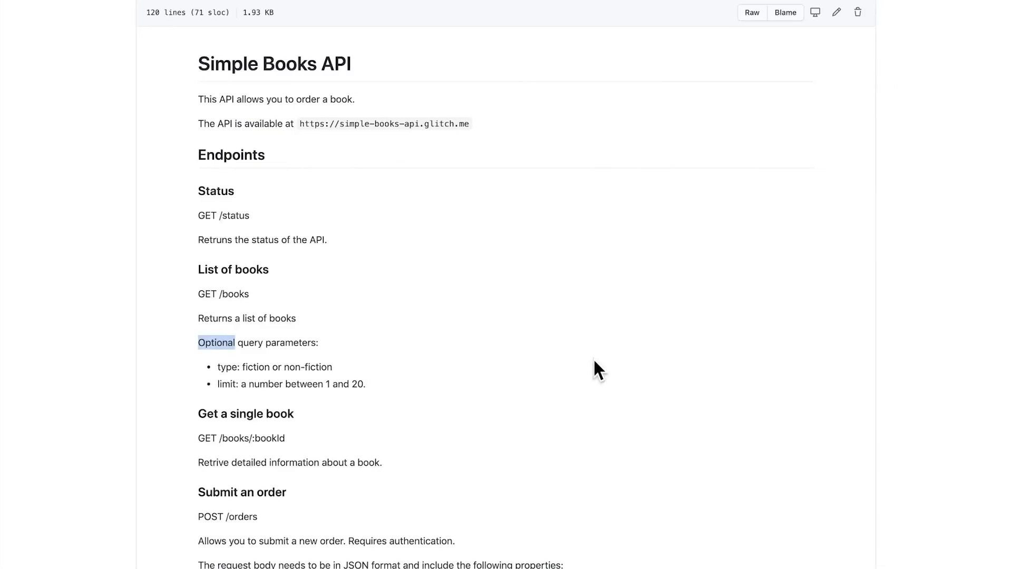
Add the query parameter limit, copied from the API documentation, with the value 2 to List of books and send the request
left_click(282, 384)
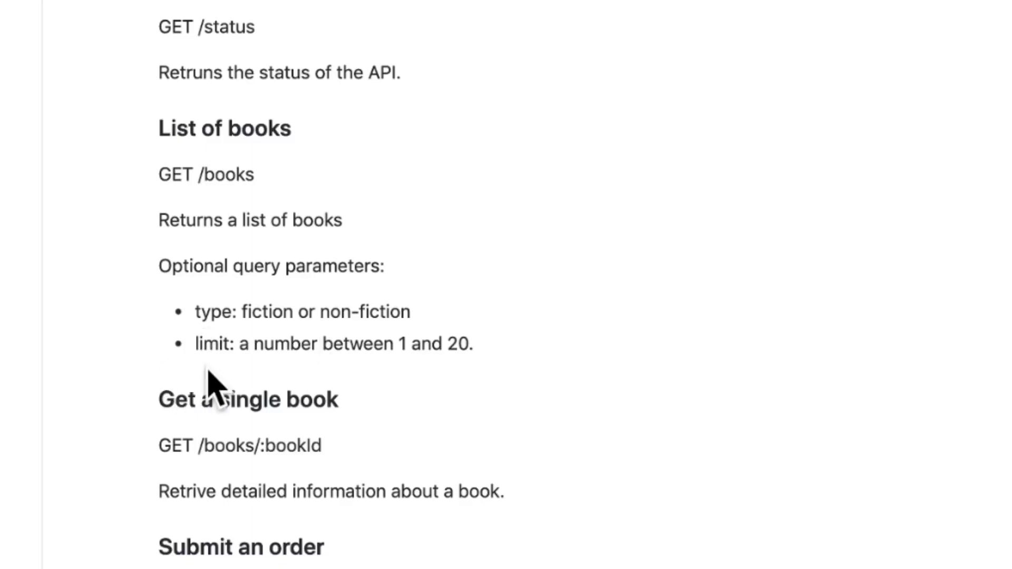
double_click(204, 341)
key("ctrl+c")
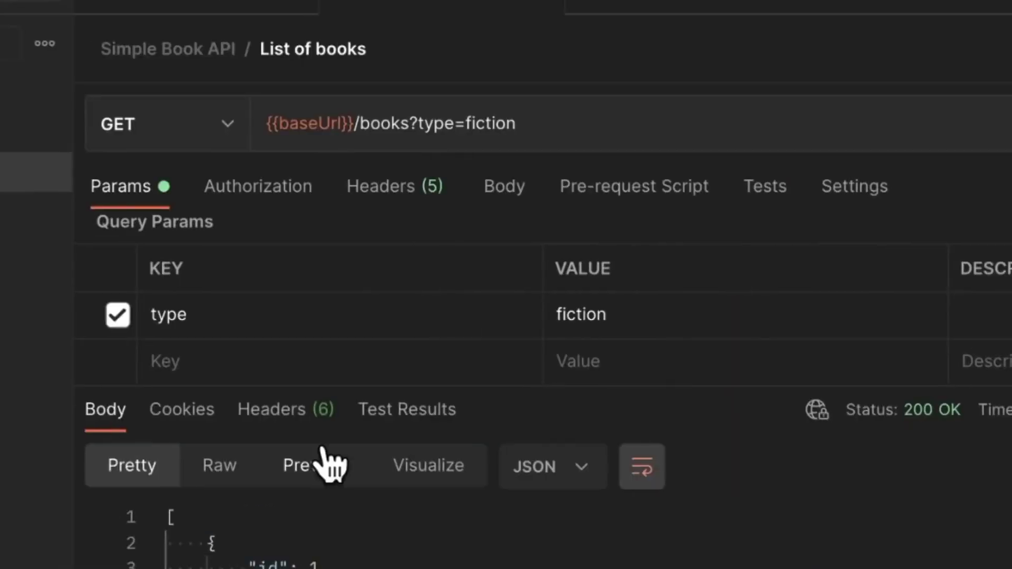
left_click(274, 369)
key("ctrl+v")
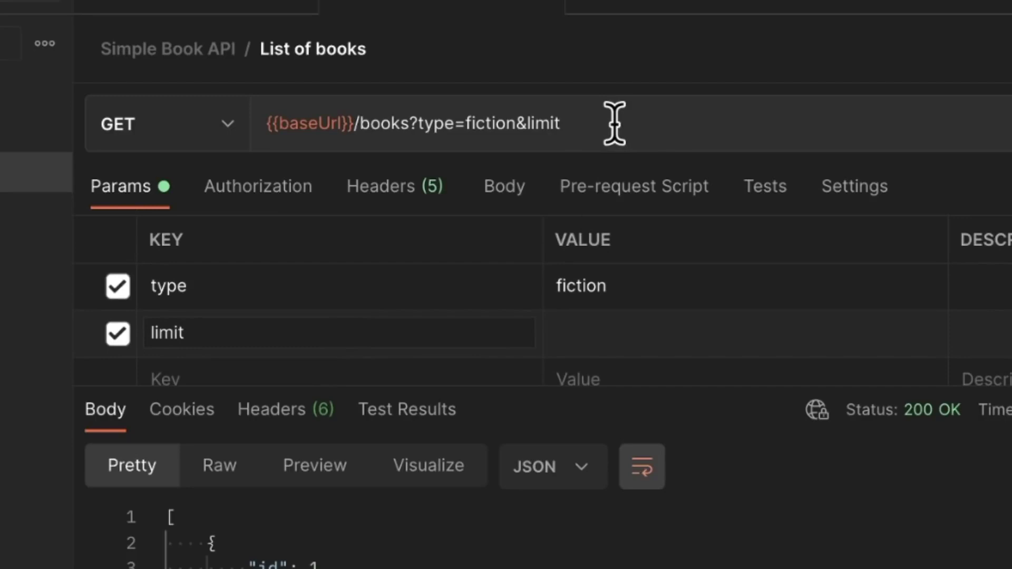
left_click(611, 324)
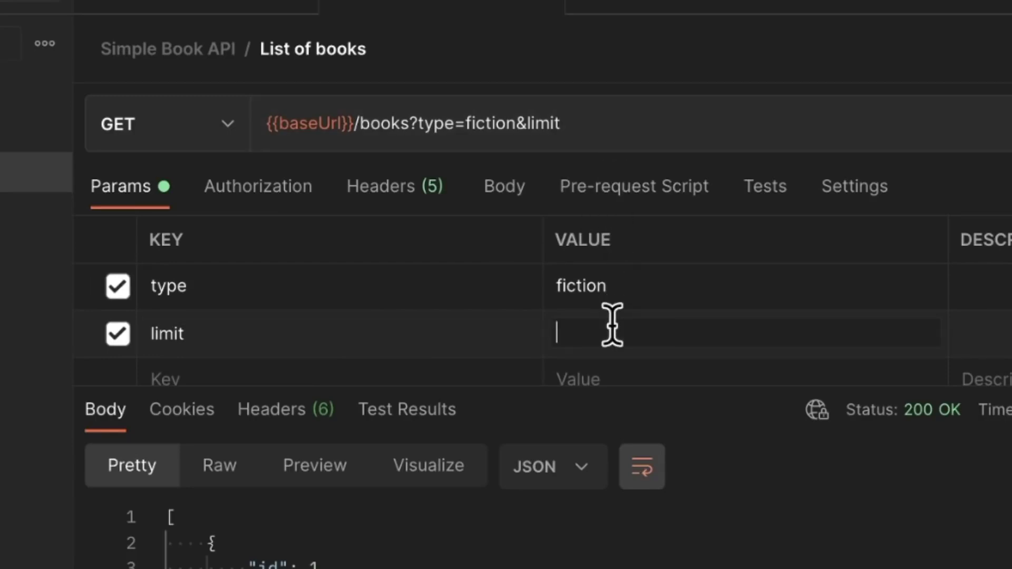
type("2")
left_click(170, 518)
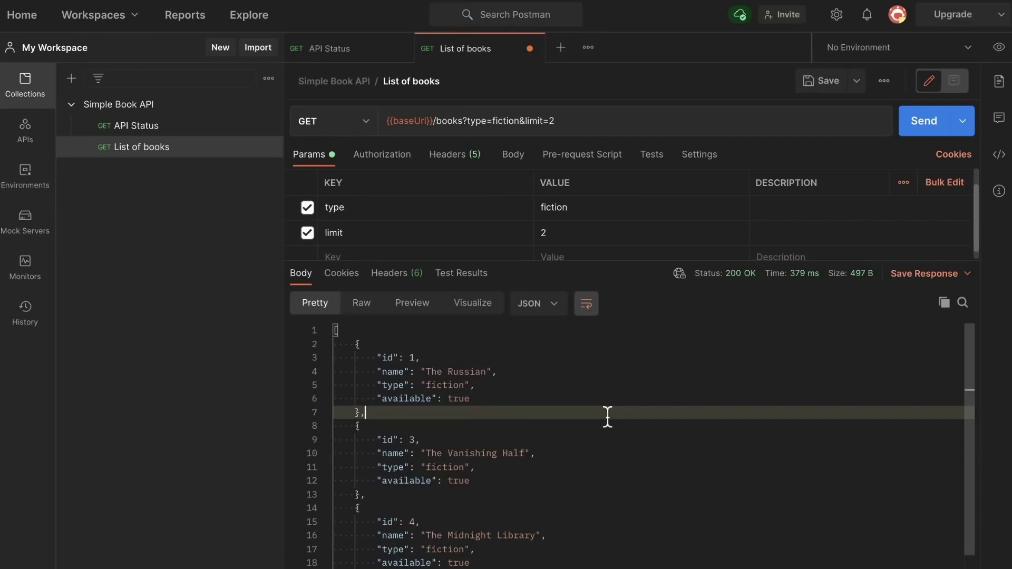
scroll(582, 438, "down", 2)
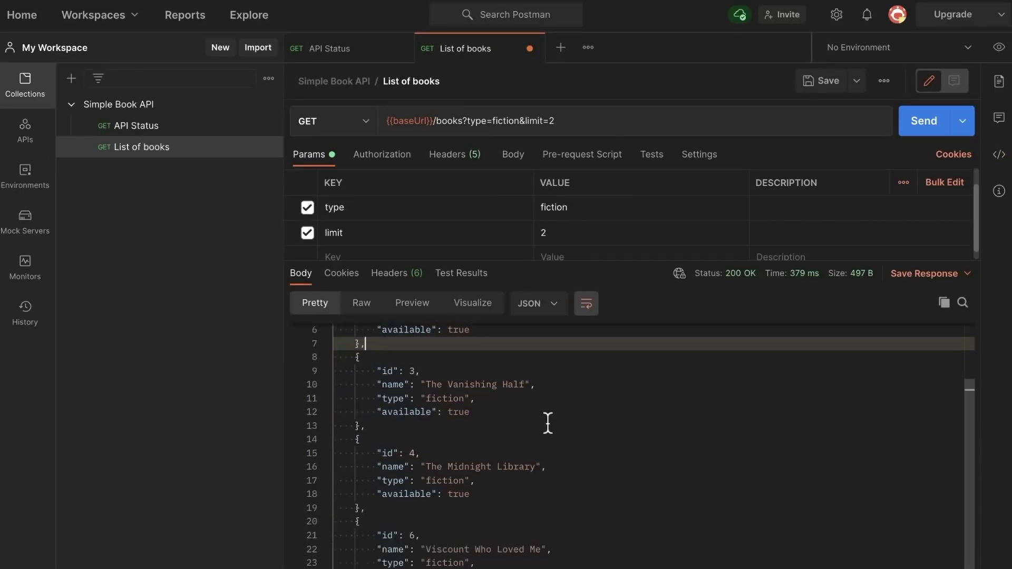
scroll(546, 420, "up", 2)
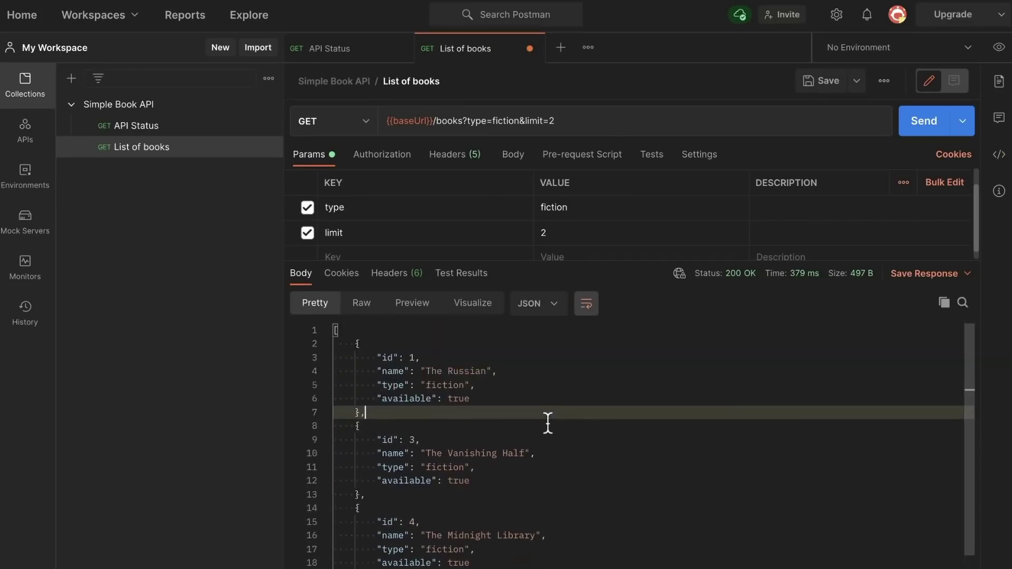
left_click(914, 129)
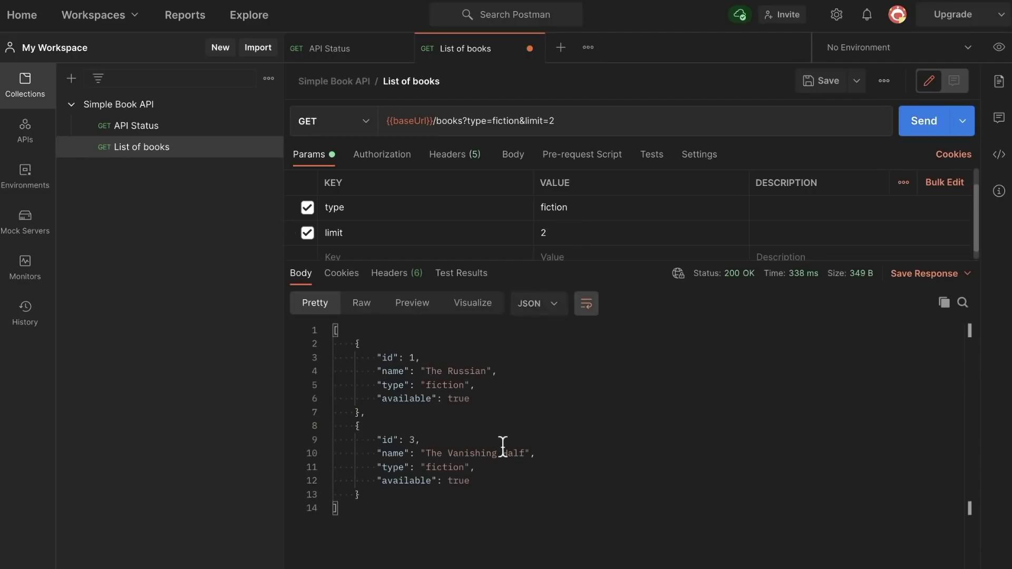
Set the limit parameter's value to 25 and send the request to test the API's validation
left_click(573, 234)
type("5")
left_click(917, 128)
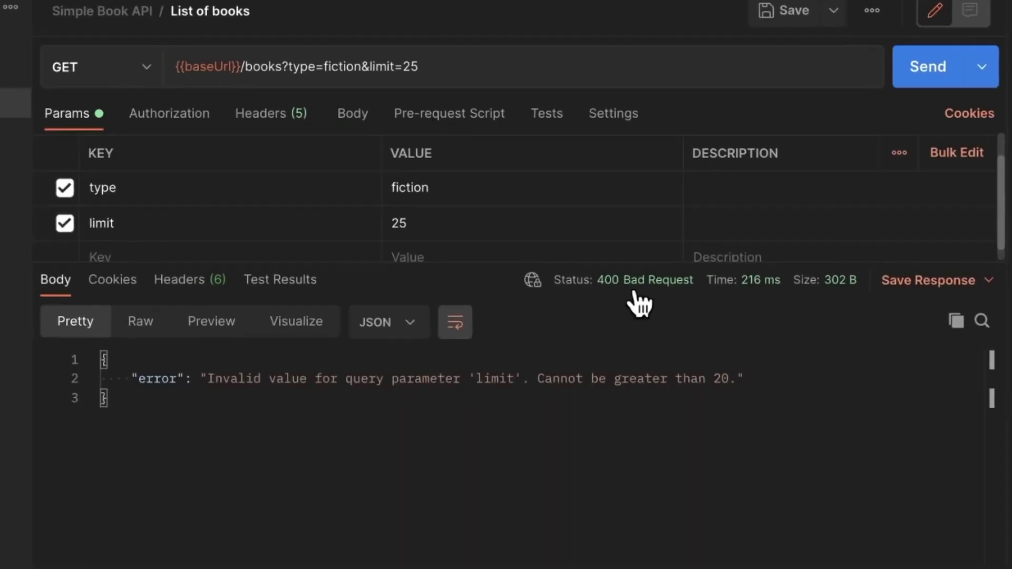
left_click(516, 512)
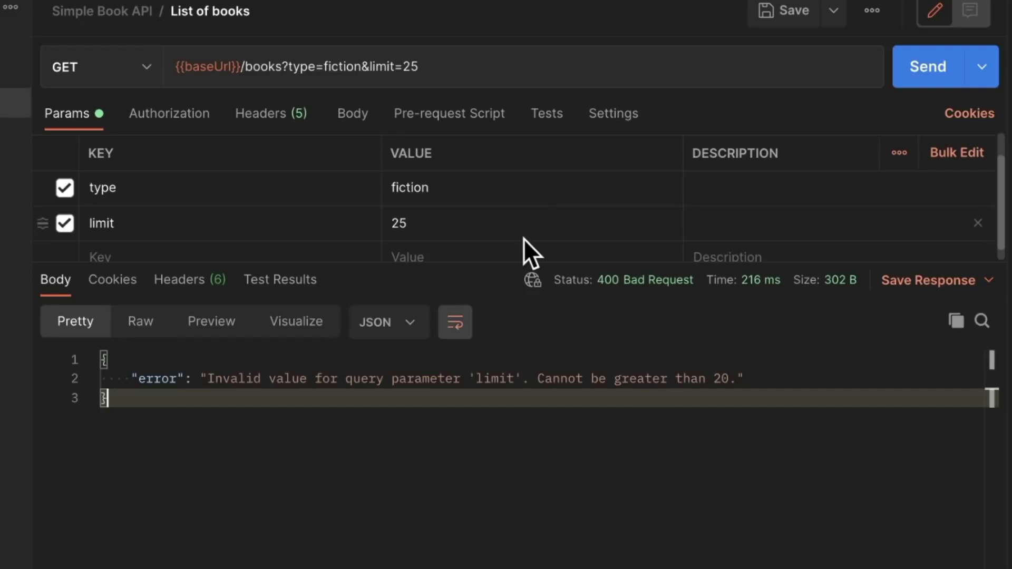
Set the limit parameter's value back to 2 and resend the request
left_click(469, 226)
key("BackSpace")
left_click(926, 87)
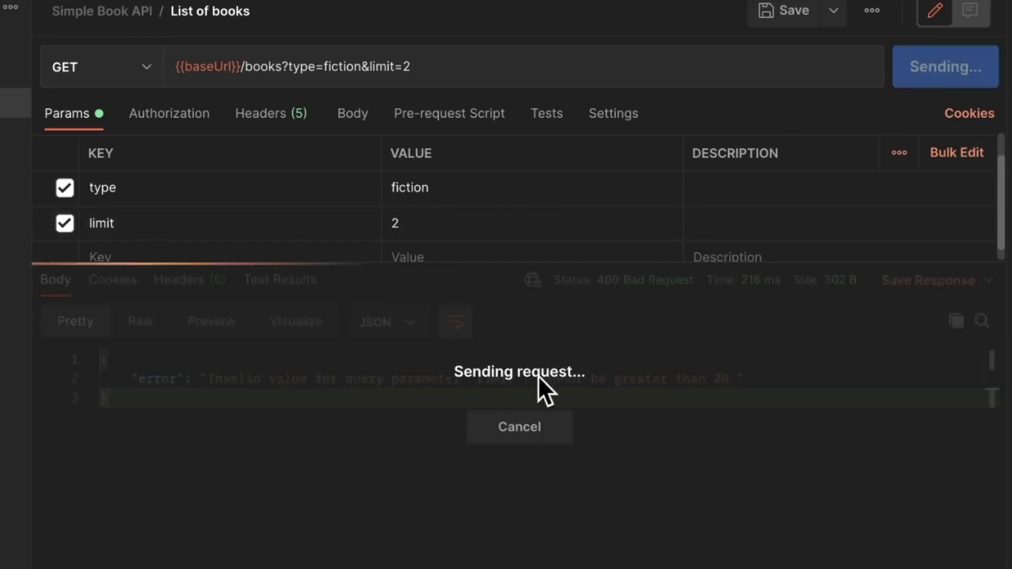
left_click(387, 391)
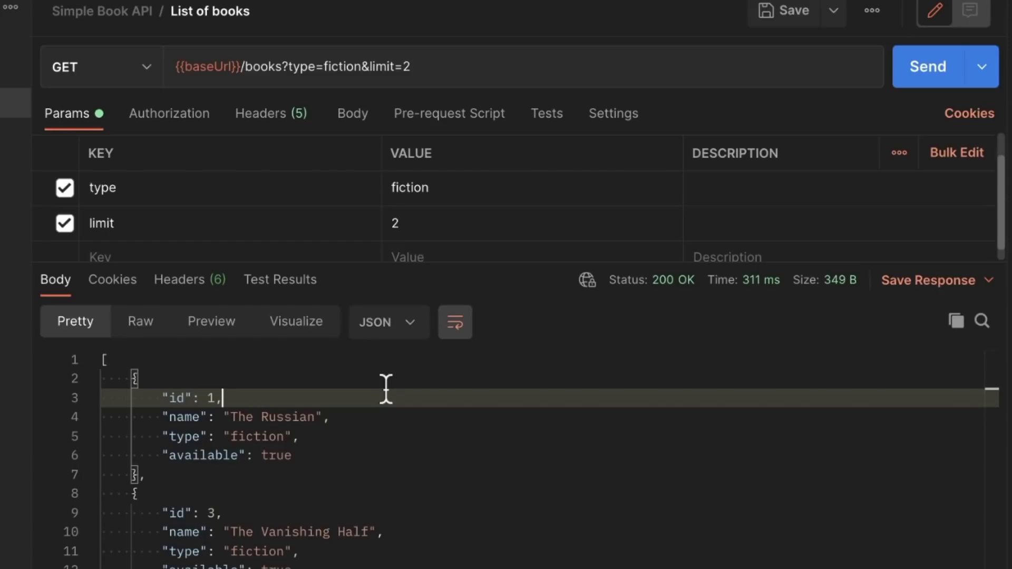
Rename the limit key to Limit with a capital L, send the request, and look through the returned books
left_click(196, 227)
key("Home")
key("Right")
key("BackSpace")
type("L")
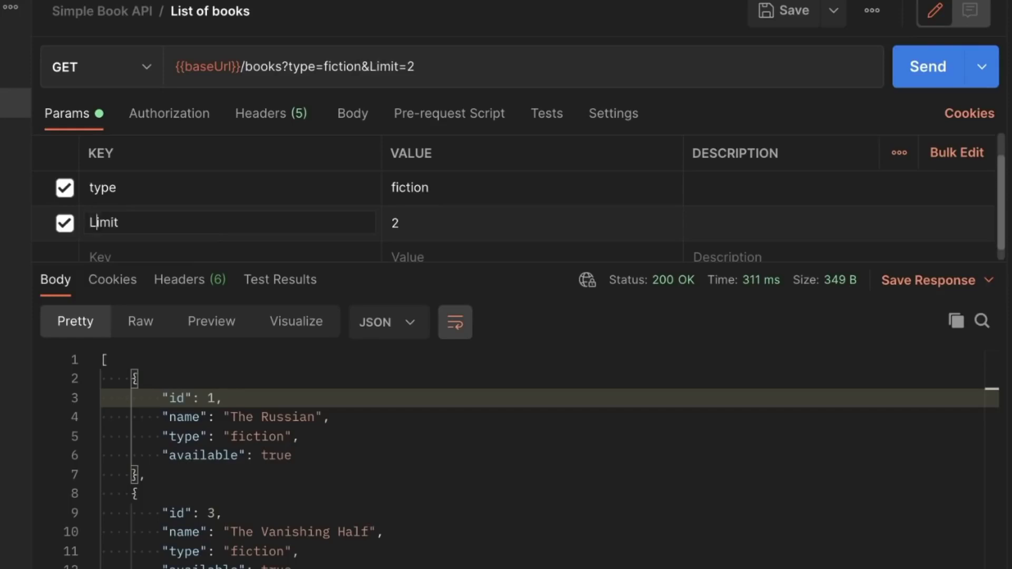
left_click(282, 492)
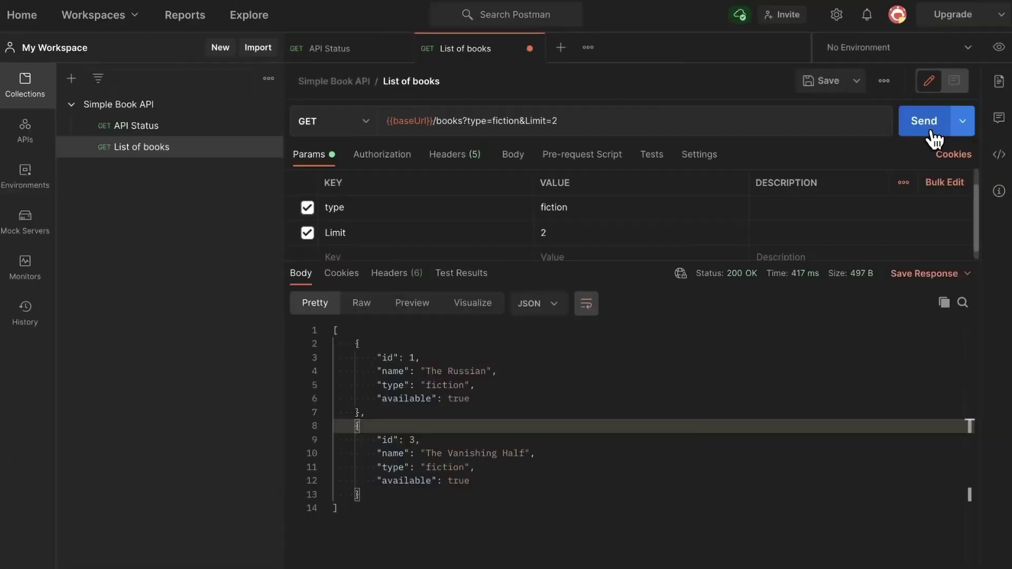
left_click(936, 74)
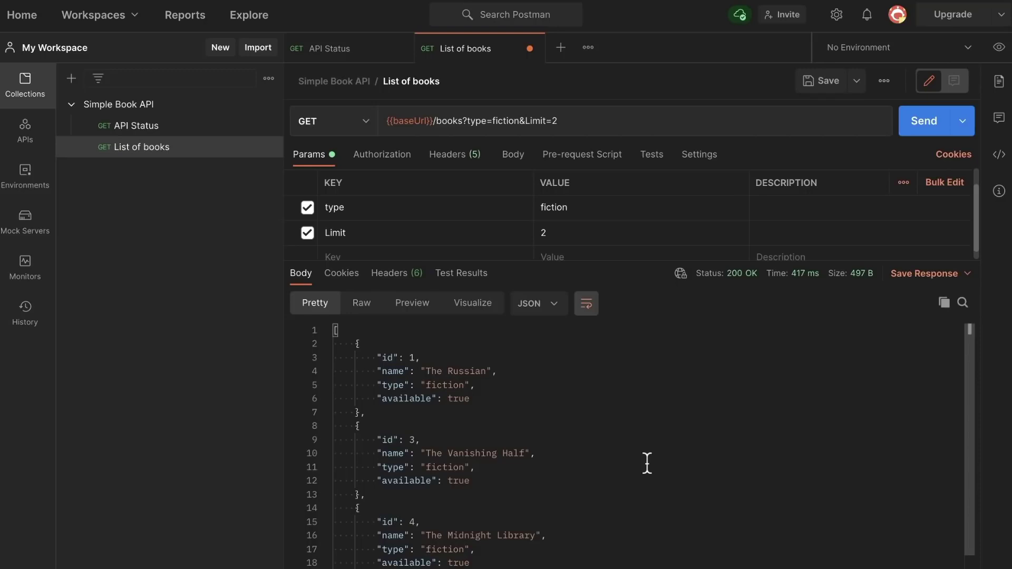
scroll(647, 462, "down", 3)
scroll(647, 463, "up", 3)
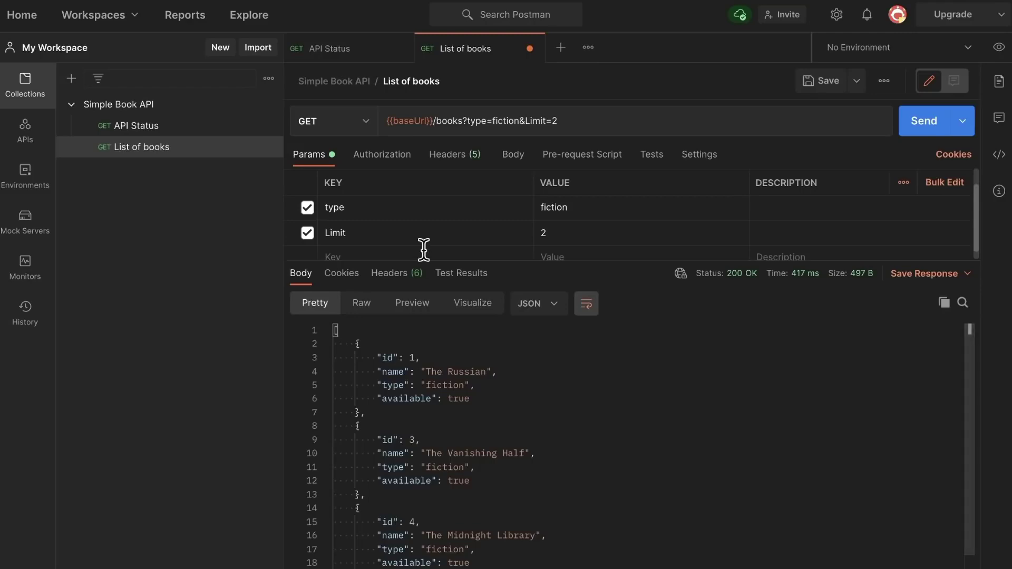
Replace the Limit key's name with foo and send the request
double_click(418, 227)
type("foo")
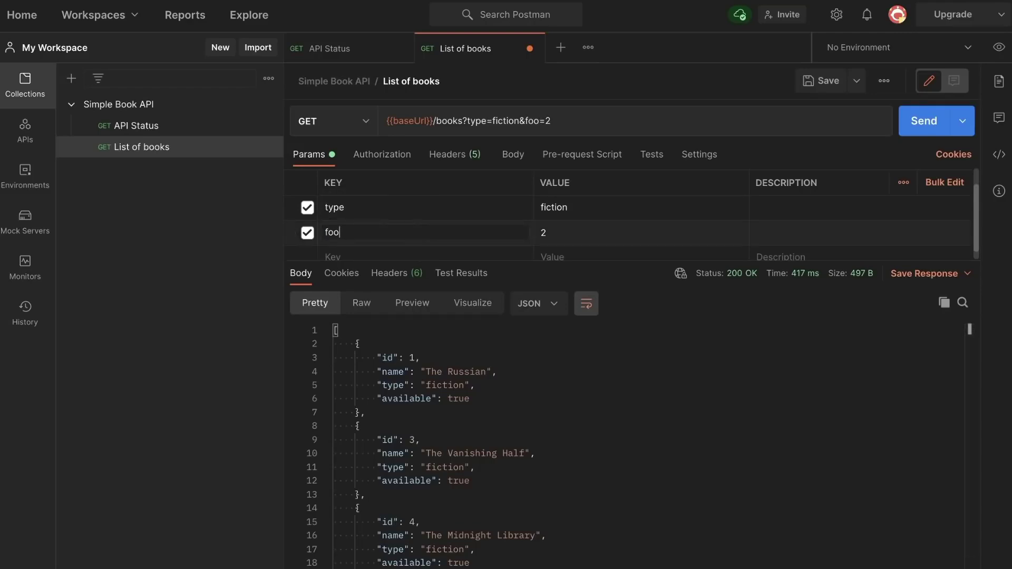
left_click(927, 122)
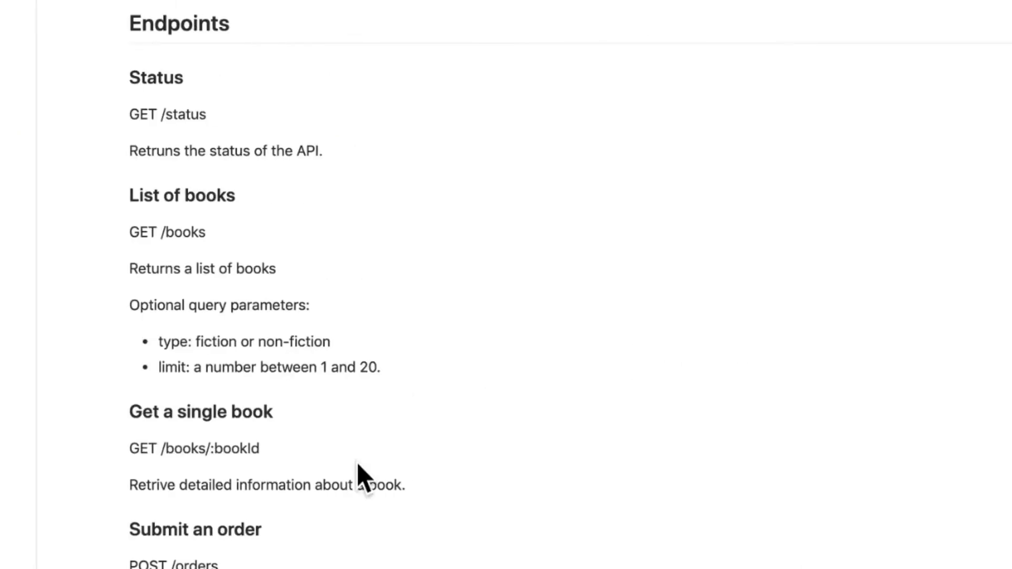
Copy the single-book endpoint /books/:bookId from the API documentation and use it as the URL of a new GET request
scroll(362, 475, "down", 2)
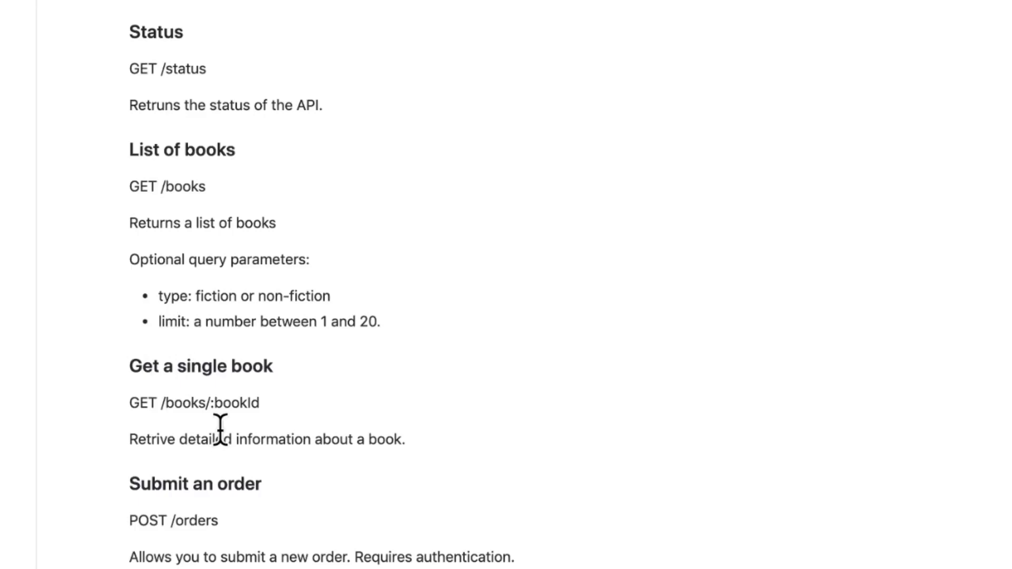
scroll(297, 437, "down", 1)
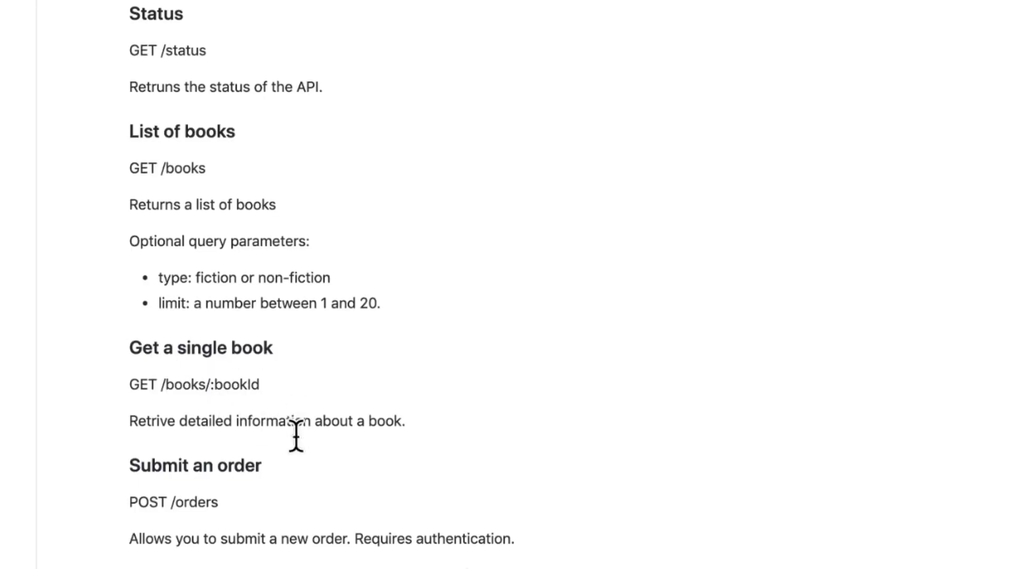
left_click_drag(160, 382, 261, 384)
key("ctrl+c")
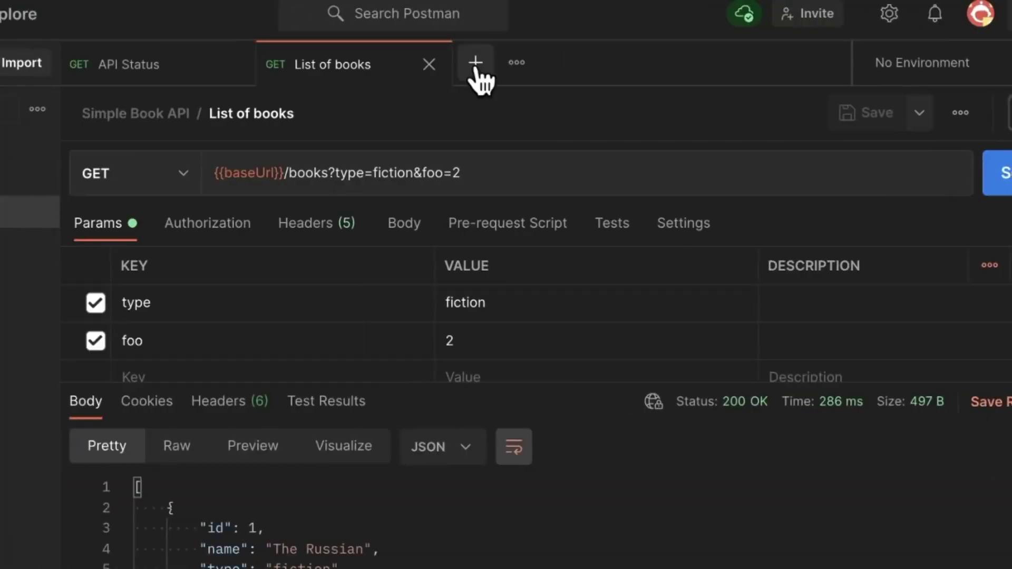
left_click(476, 69)
left_click(421, 169)
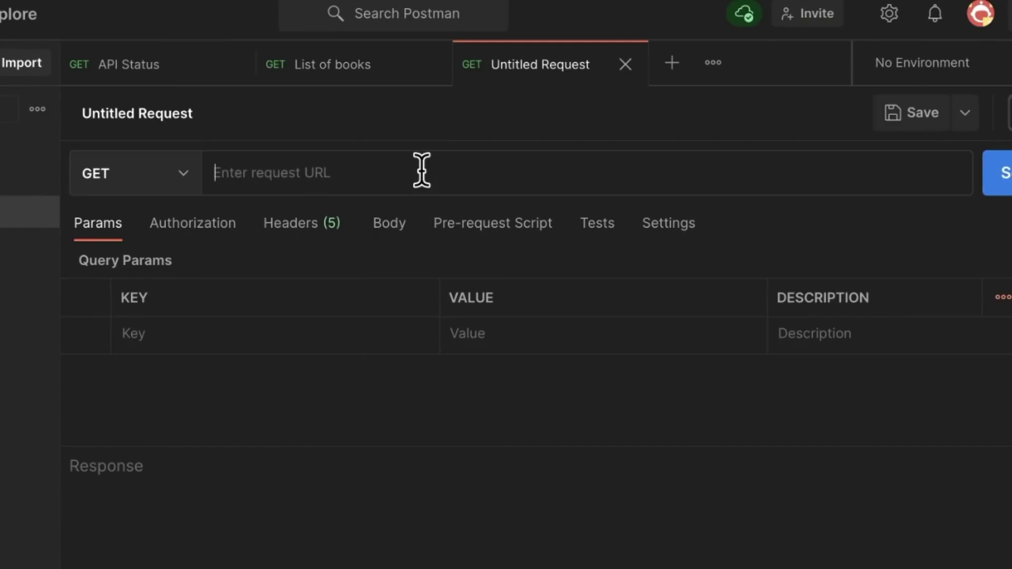
key("ctrl+v")
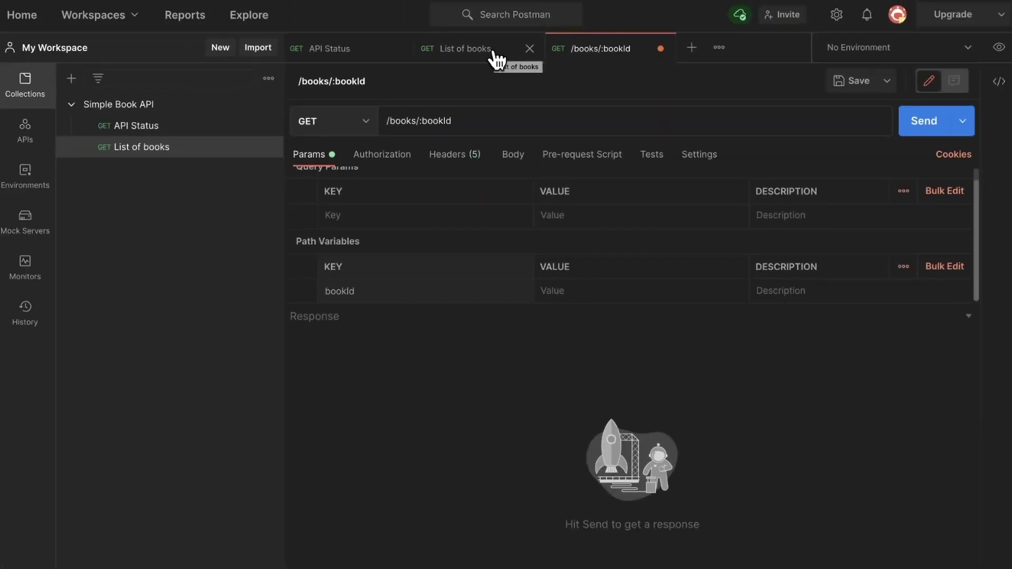
key("Home")
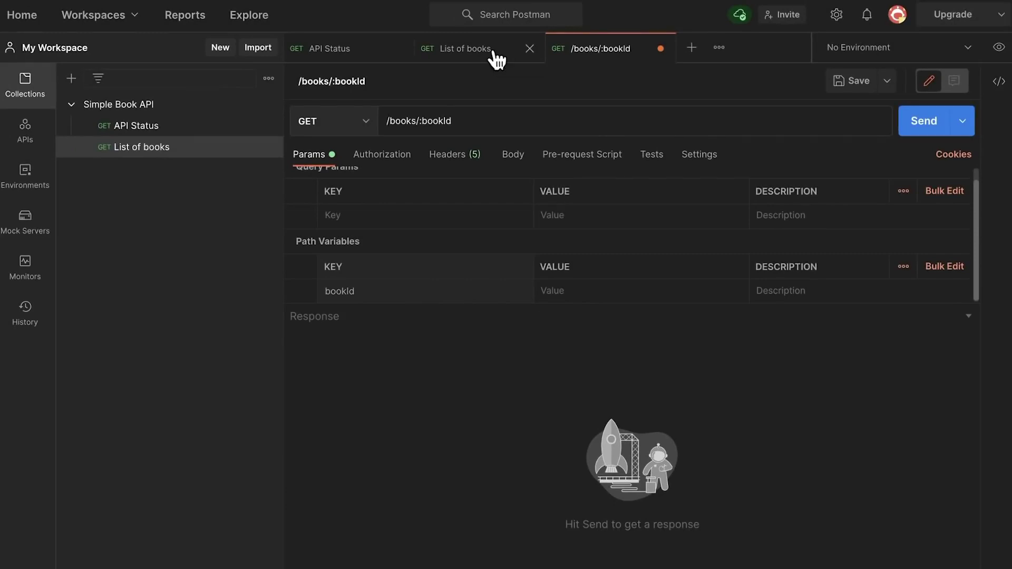
Save the new request as "Get single book" in the Simple Book API collection
left_click(854, 84)
key("ctrl+a")
type("Get single book")
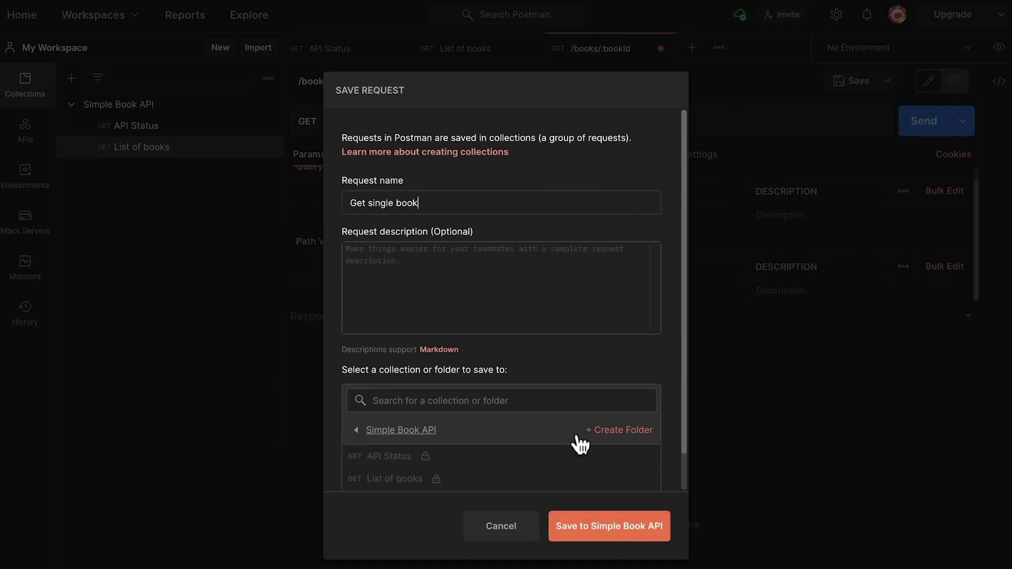
left_click(597, 527)
Prefix the Get single book request's URL with the {{baseUrl}} variable so it reads {{baseUrl}}/books/:bookId
left_click(514, 127)
key("Home")
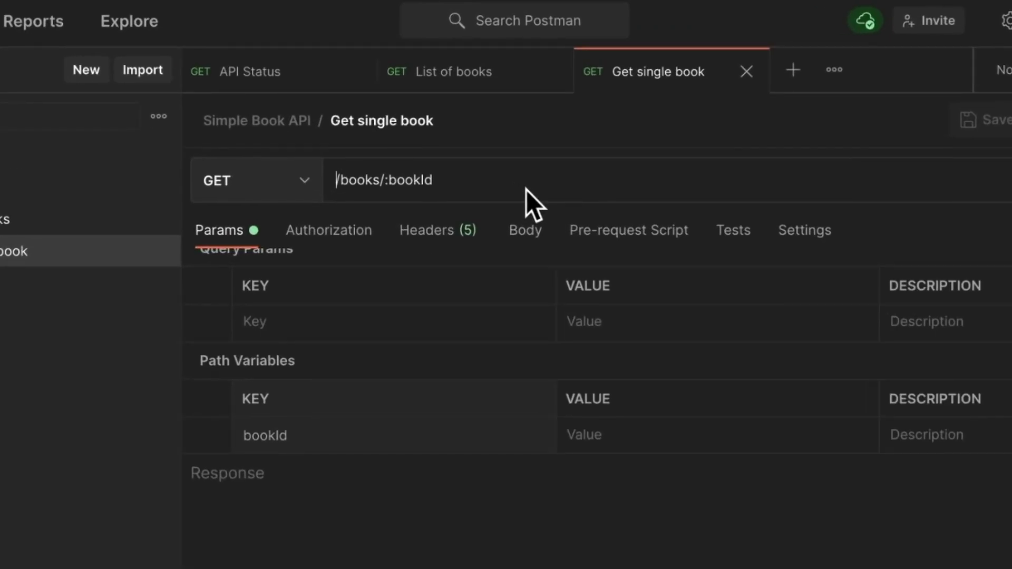
type("{{")
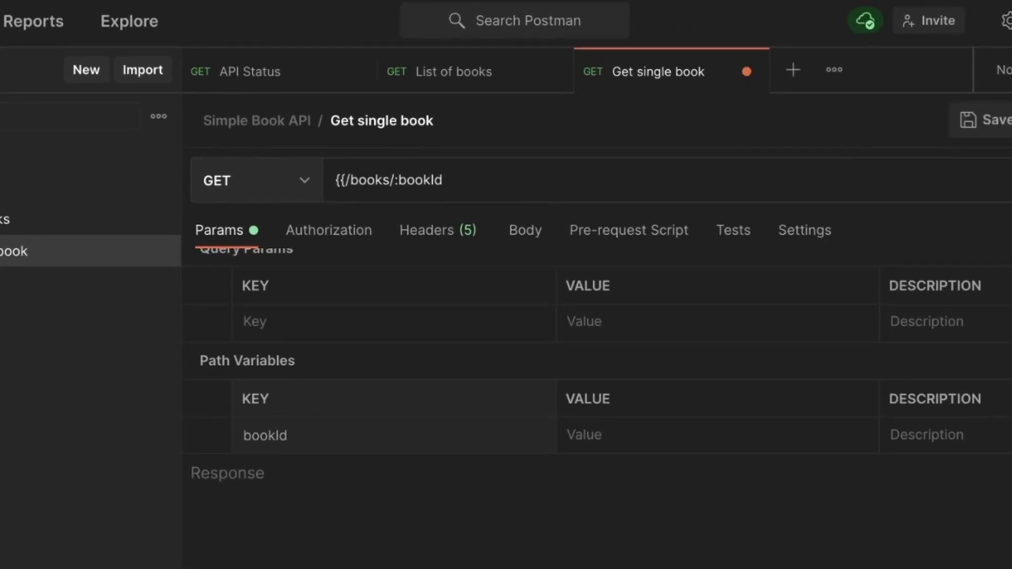
type("b")
type("aseU")
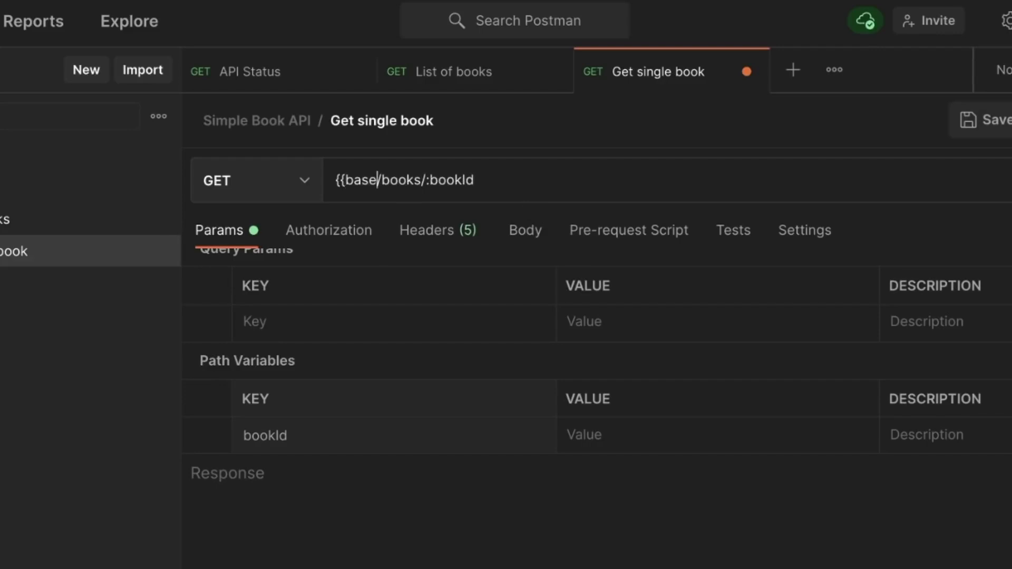
type("rl}}")
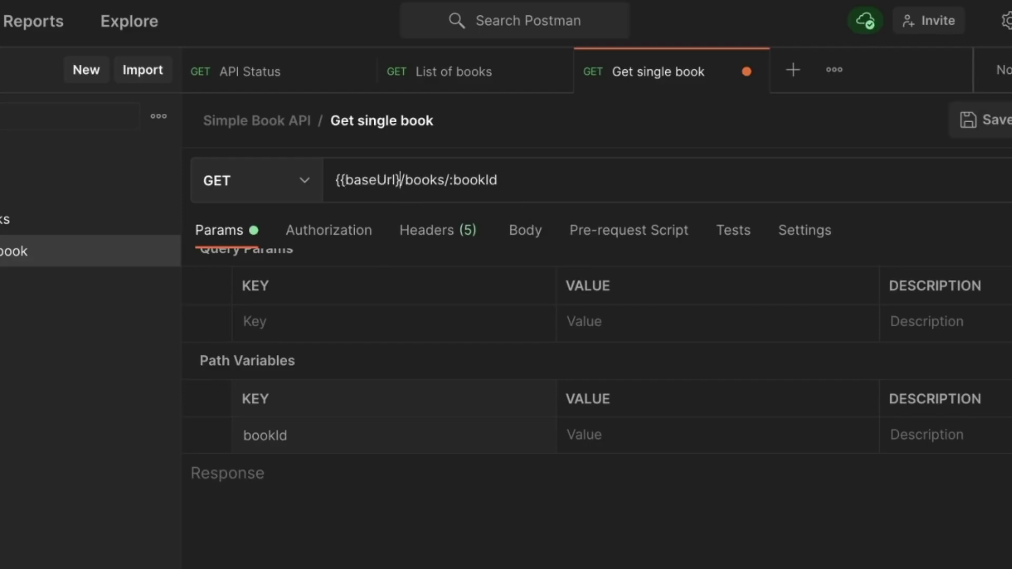
mouse_move(368, 175)
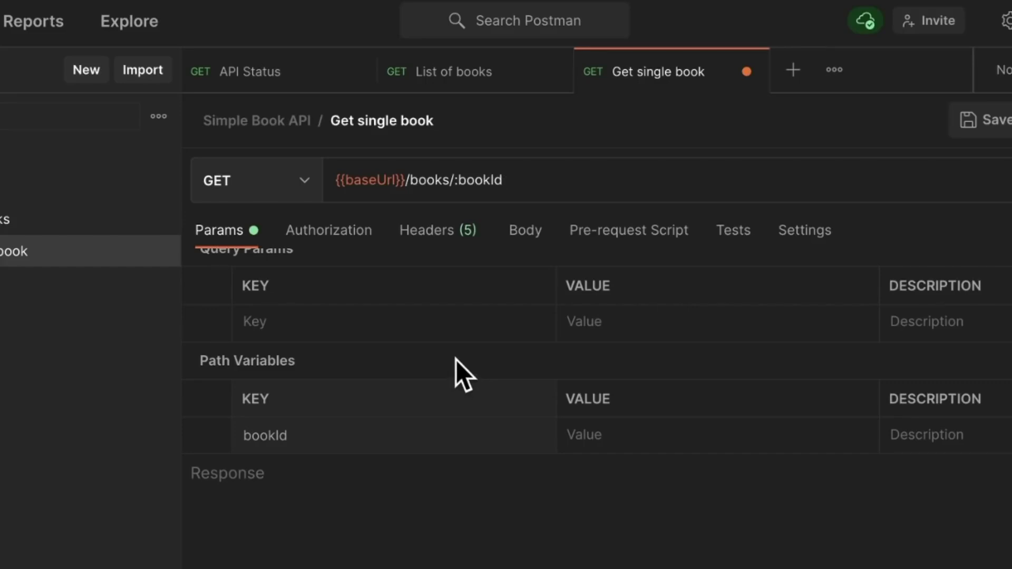
Look up a book id in the List of books response, set Get single book's bookId path variable to 1, and send the request
left_click(462, 79)
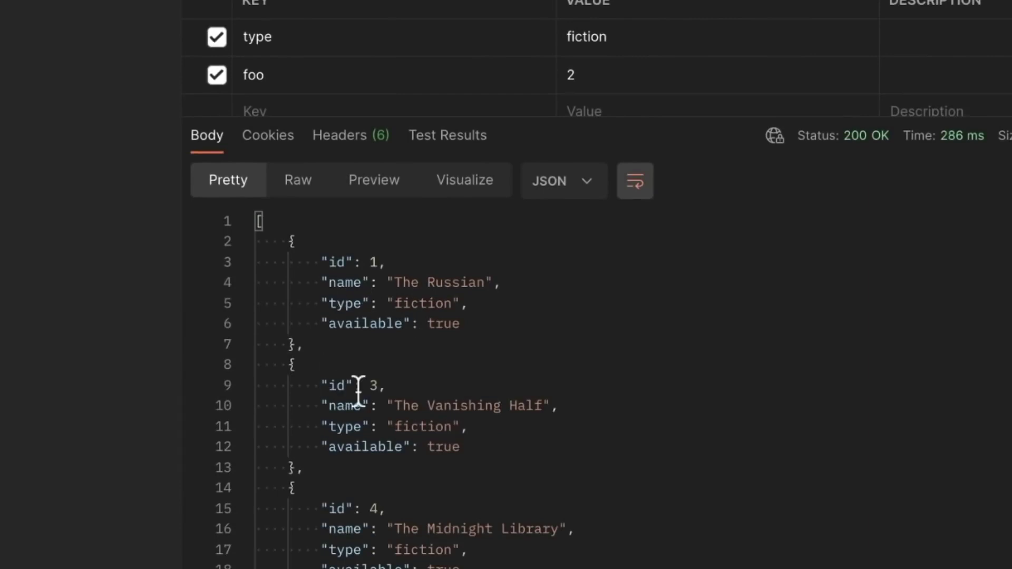
scroll(380, 524, "down", 3)
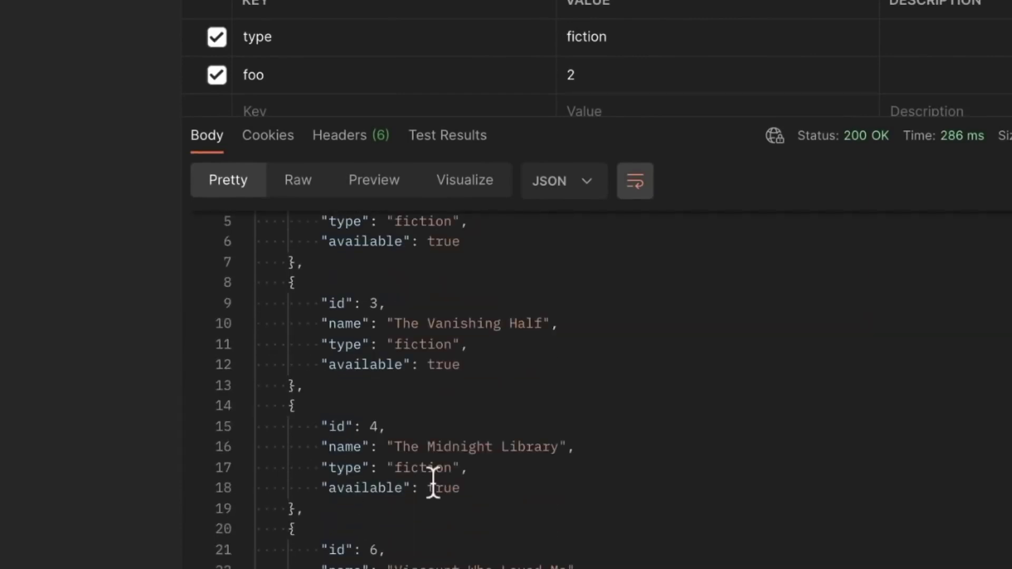
scroll(432, 481, "up", 3)
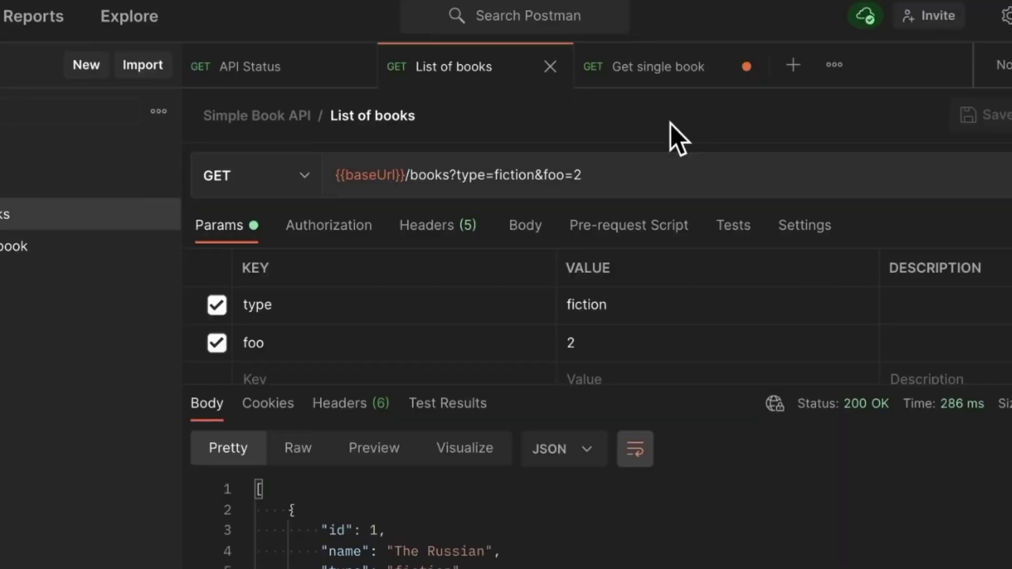
left_click(655, 69)
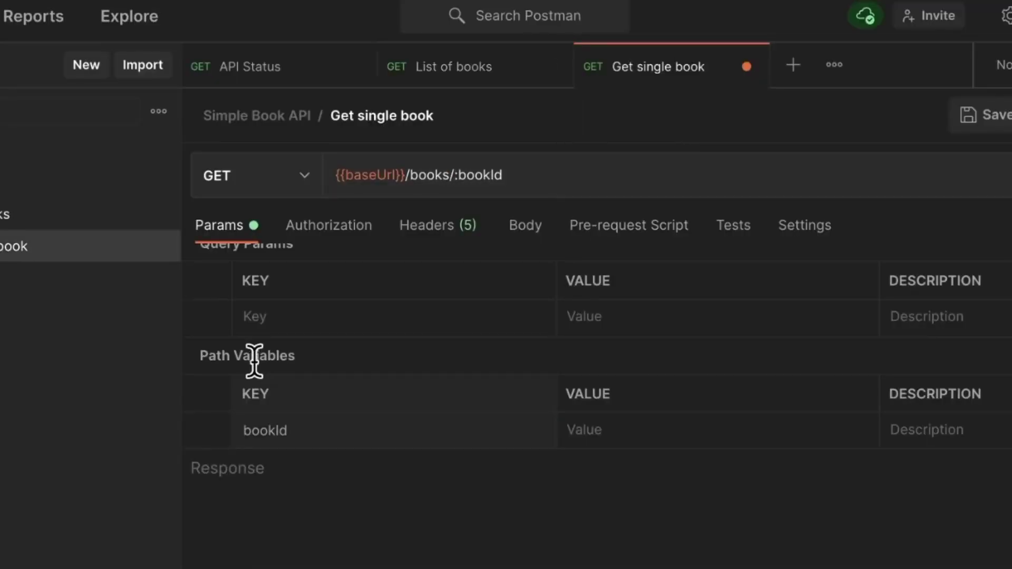
left_click(624, 434)
type("1")
left_click(915, 138)
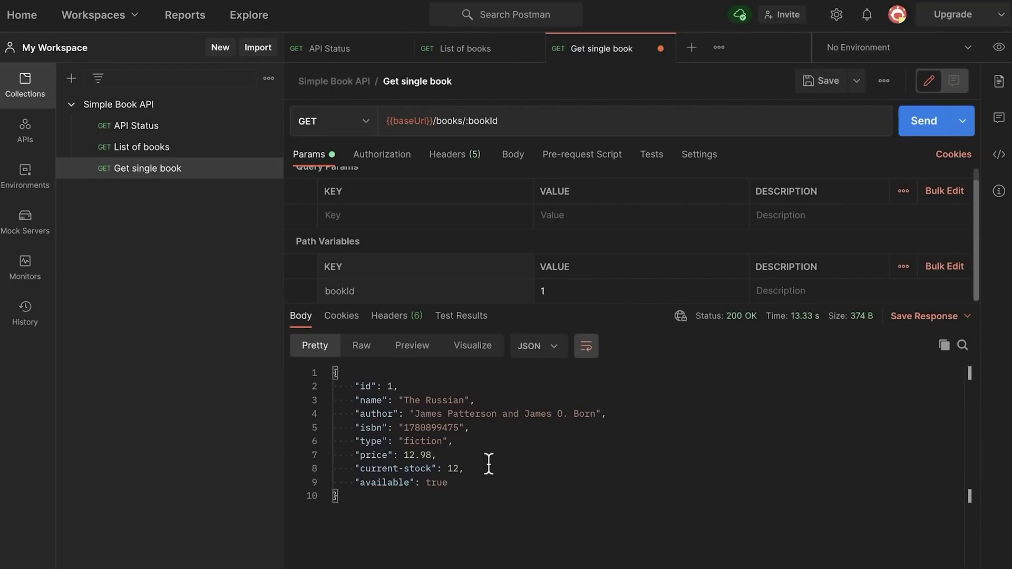
Set the bookId path variable of Get single book to 100, send the request, and inspect the response status
left_click(464, 53)
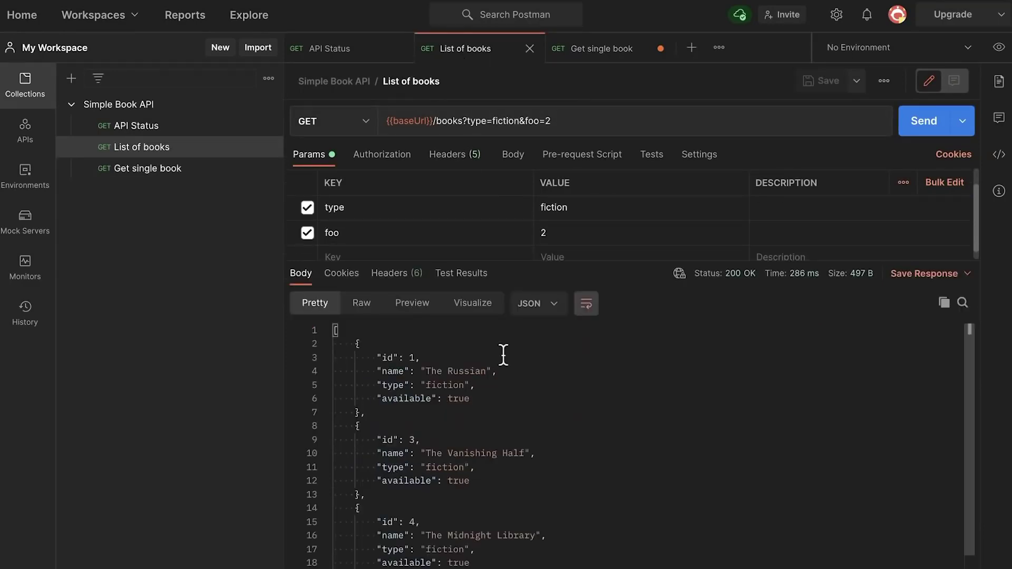
left_click(601, 53)
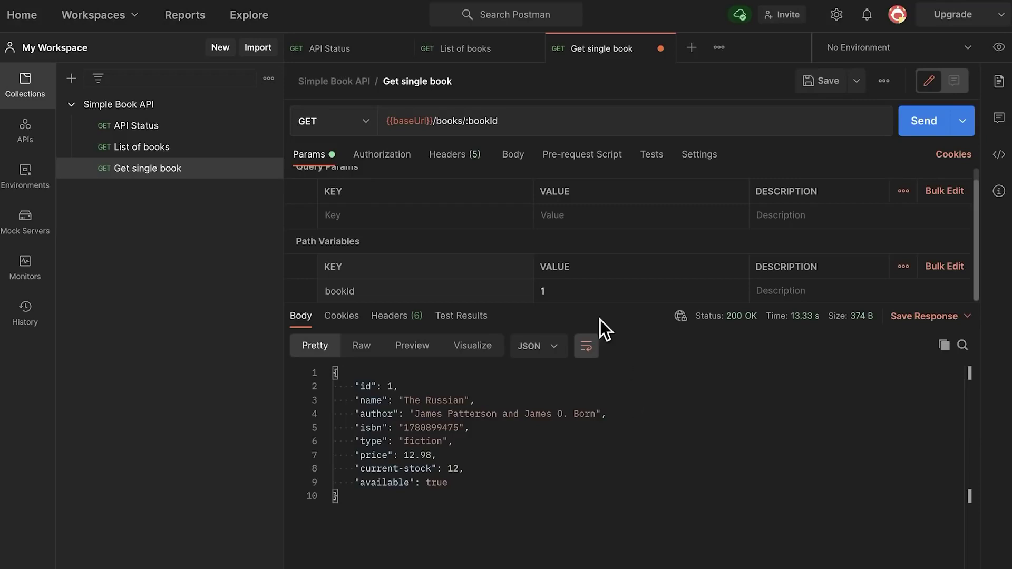
type("00")
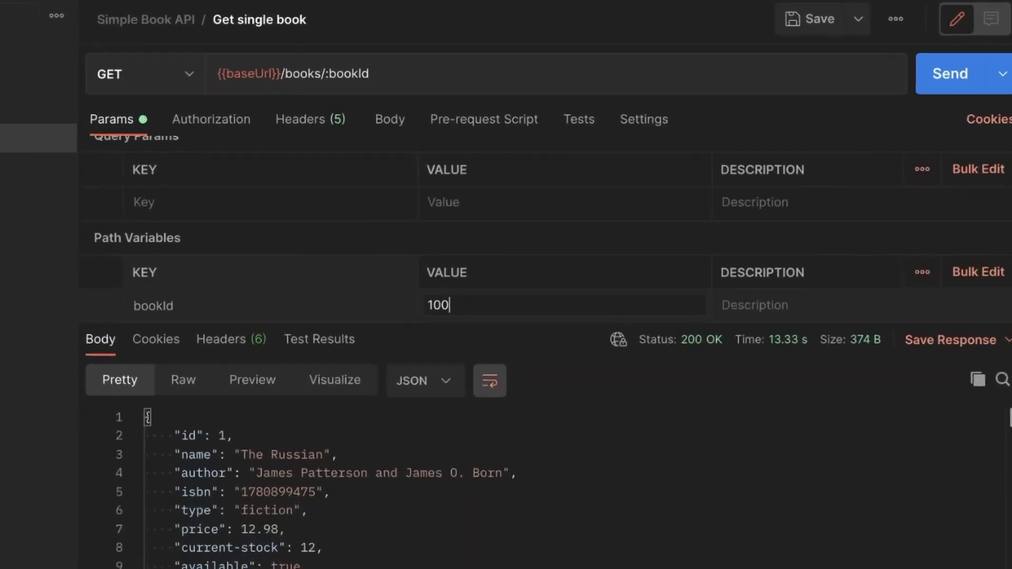
left_click(967, 50)
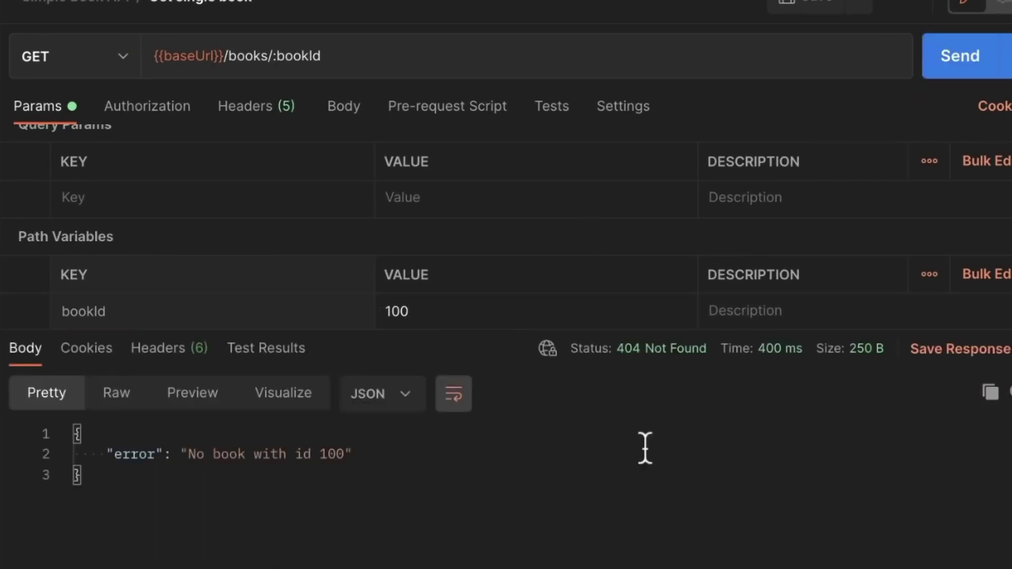
mouse_move(670, 356)
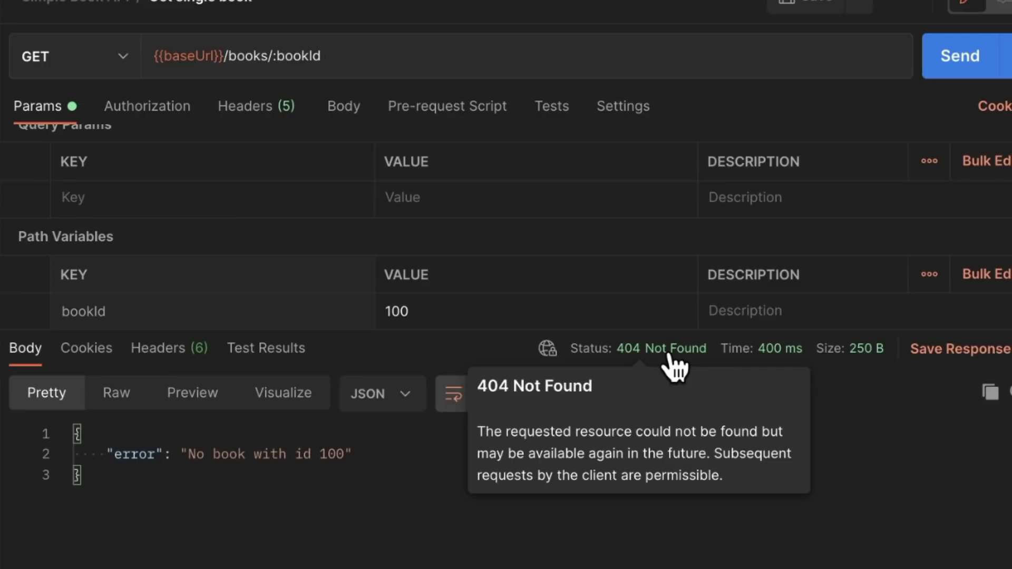
left_click(358, 524)
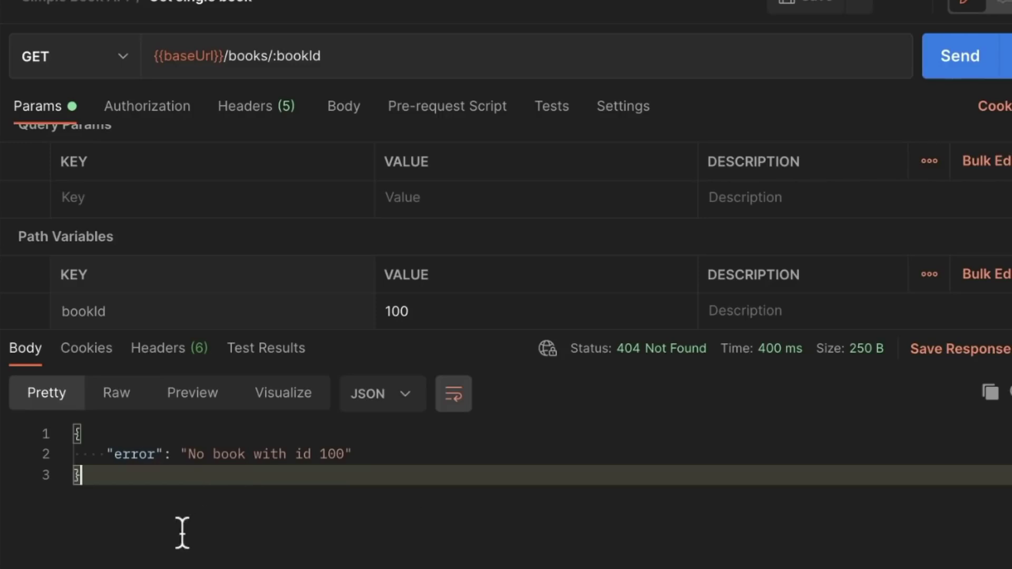
Set the bookId path variable back to 1 and resend the request
left_click(439, 311)
key("BackSpace")
key("BackSpace")
left_click(928, 69)
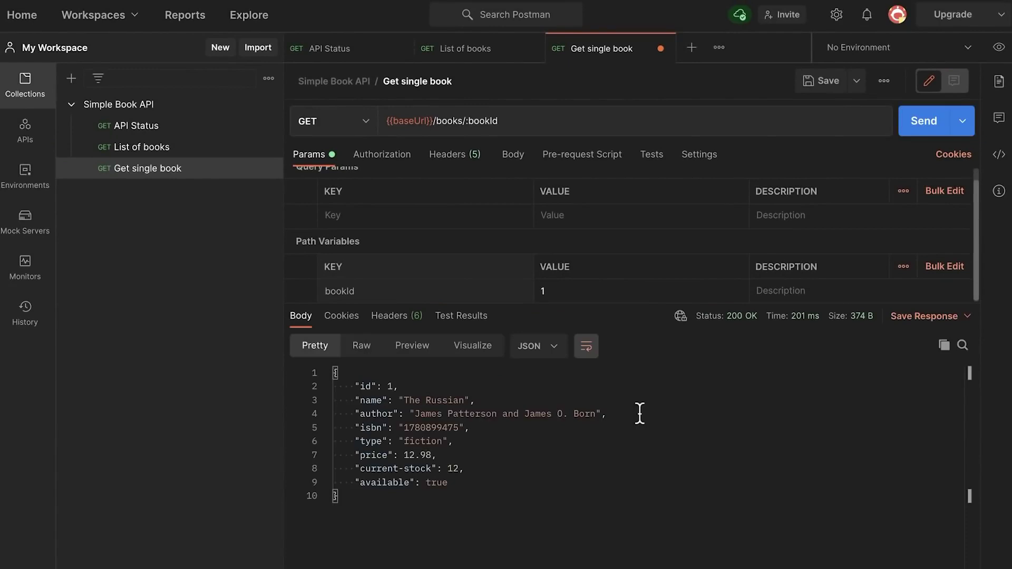
Try hard-coding the book id in the URL instead of :bookId, using 1, 2 and 4 in turn
scroll(410, 284, "up", 1)
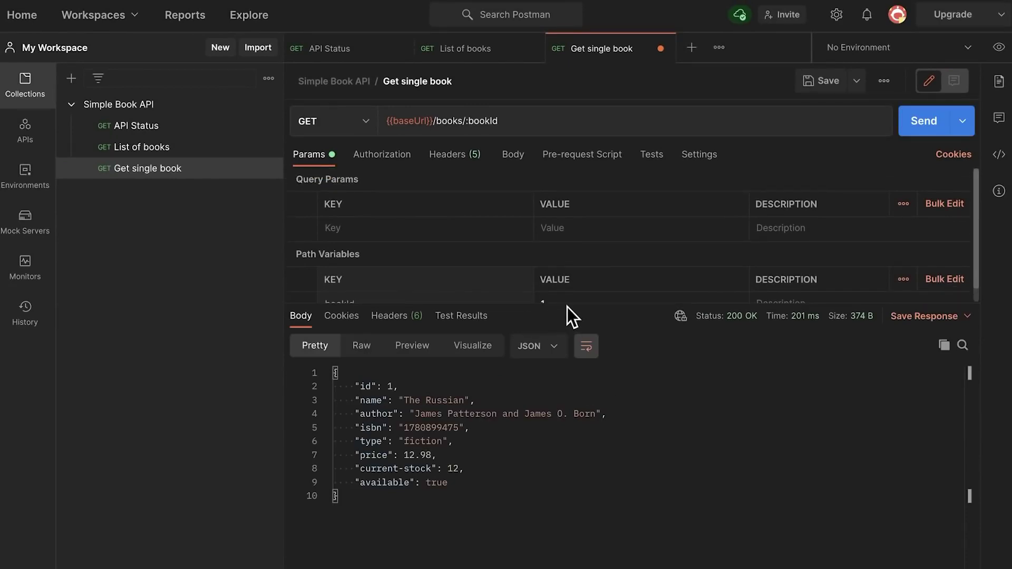
left_click_drag(567, 307, 568, 354)
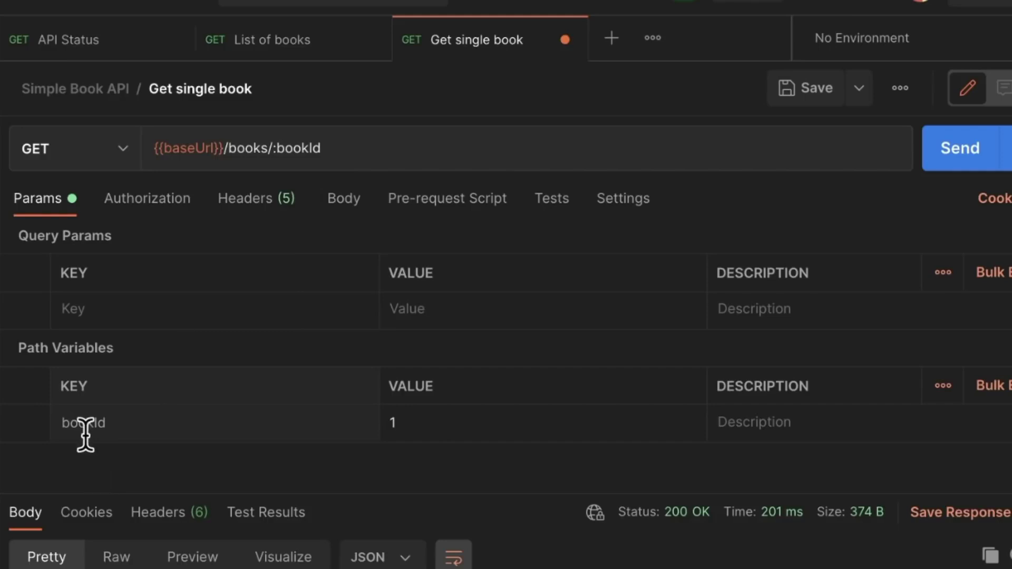
left_click(359, 155)
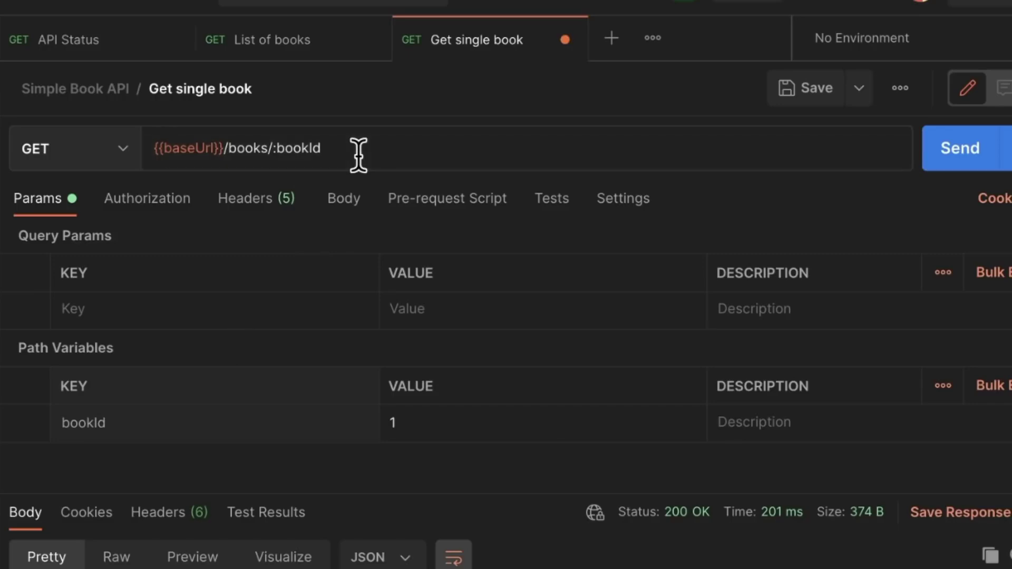
key("shift+Left")
key("shift+Left")
key("shift+Left")
key("shift+Left")
key("shift+Left")
key("shift+Left")
key("shift+Left")
type("1")
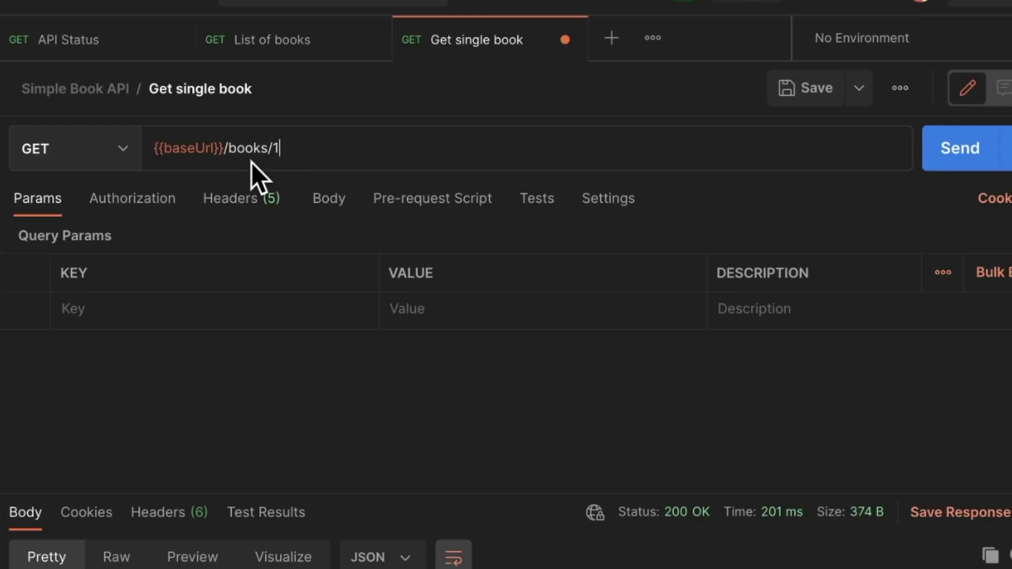
key("BackSpace")
type("2")
key("BackSpace")
type("4")
key("BackSpace")
Restore :bookId at the end of the request URL and set the bookId path variable to 1
type(":bookId")
left_click(451, 425)
type("1")
left_click(146, 424)
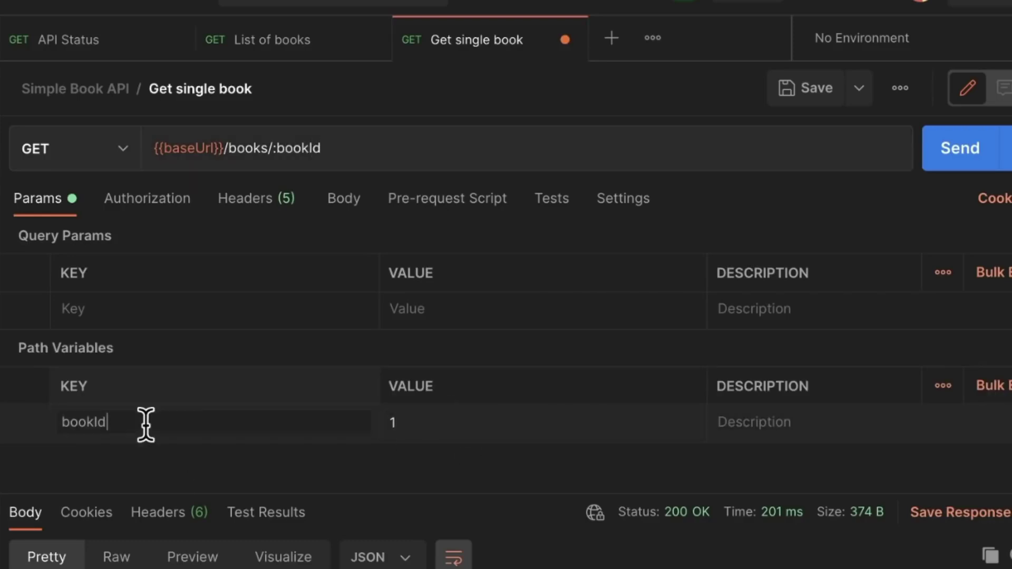
Rename the path variable in the request URL from :bookId to :id
left_click(337, 160)
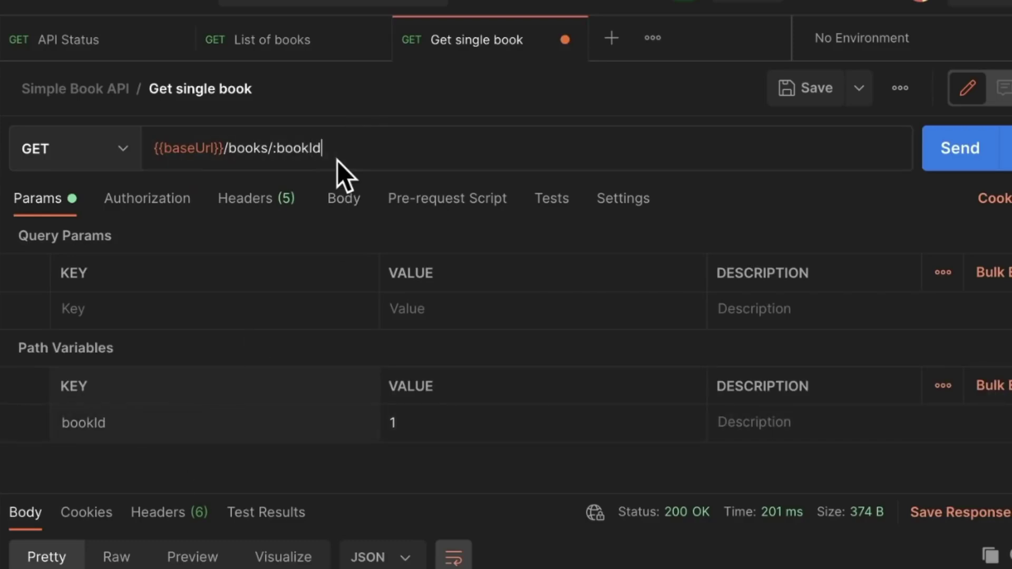
key("BackSpace")
key("BackSpace")
key("BackSpace")
key("BackSpace")
key("BackSpace")
key("BackSpace")
type("id")
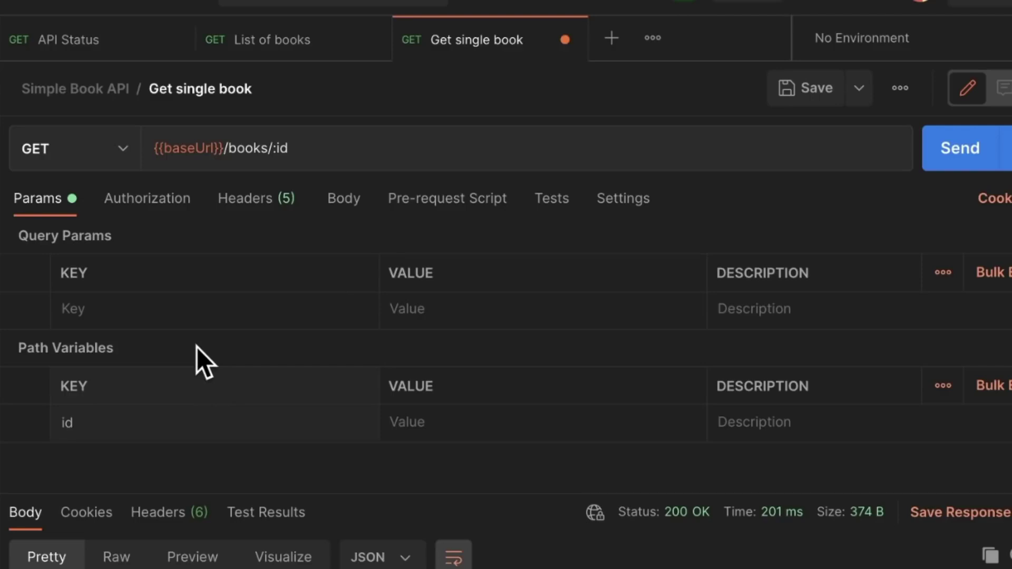
Add a query parameter foo with the value bar to the request and remove it again
left_click(153, 311)
type("foo")
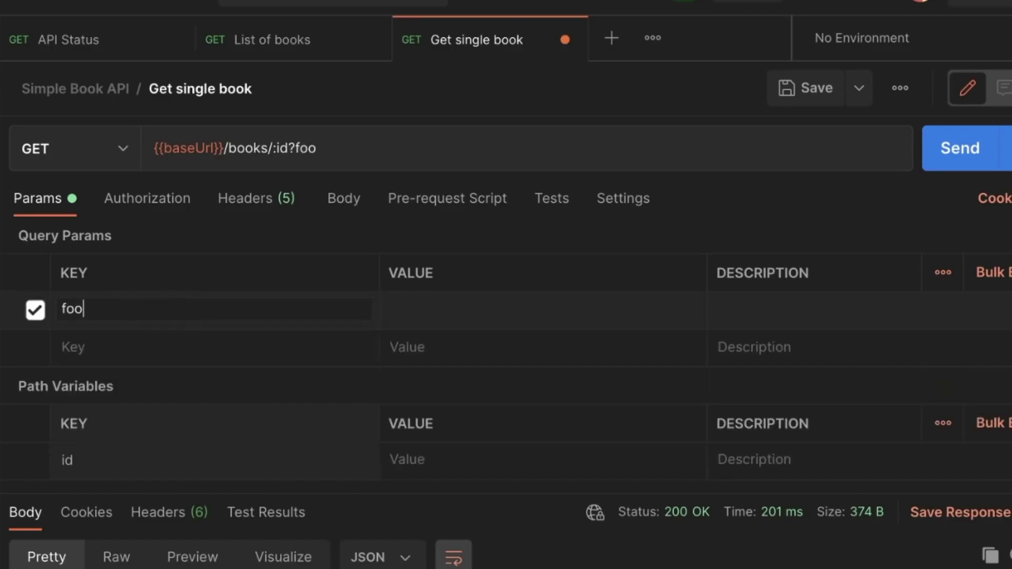
left_click(392, 309)
type("bar")
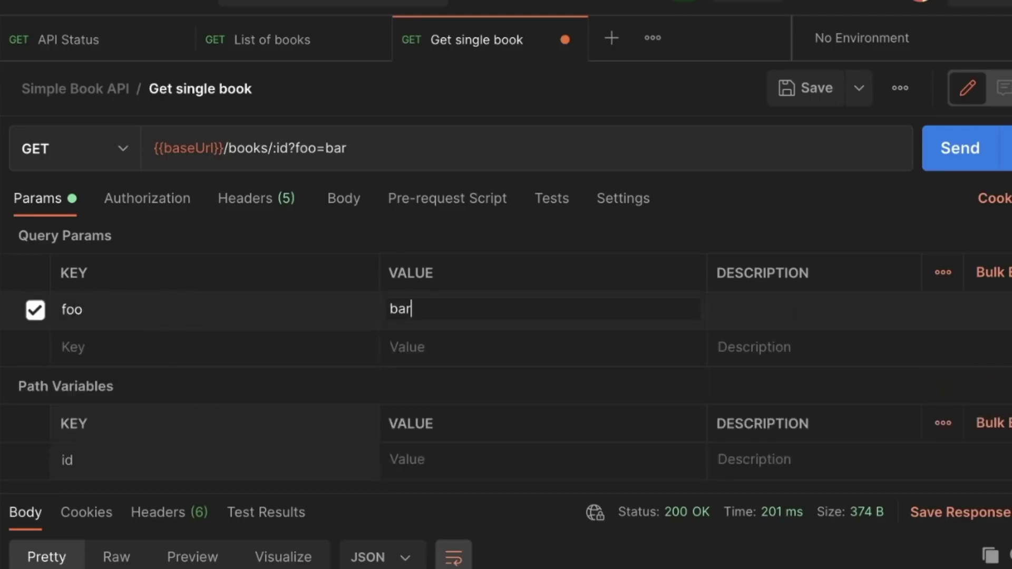
left_click(268, 235)
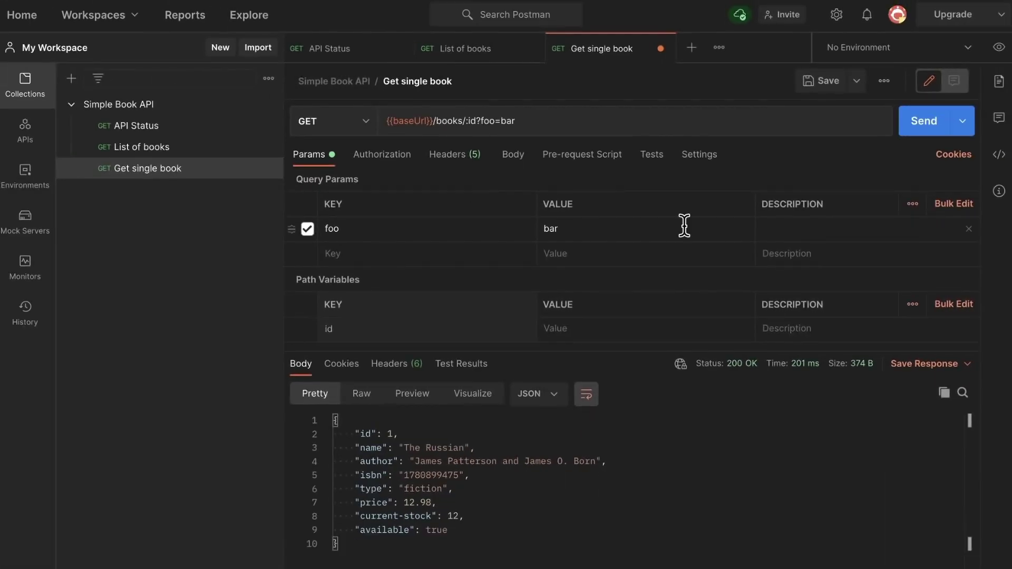
left_click(850, 235)
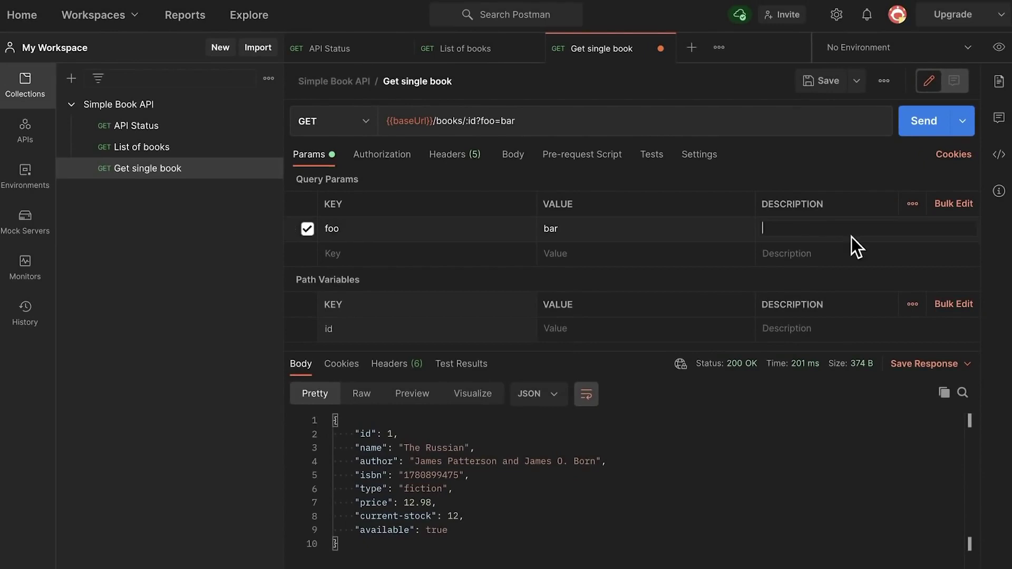
left_click(966, 230)
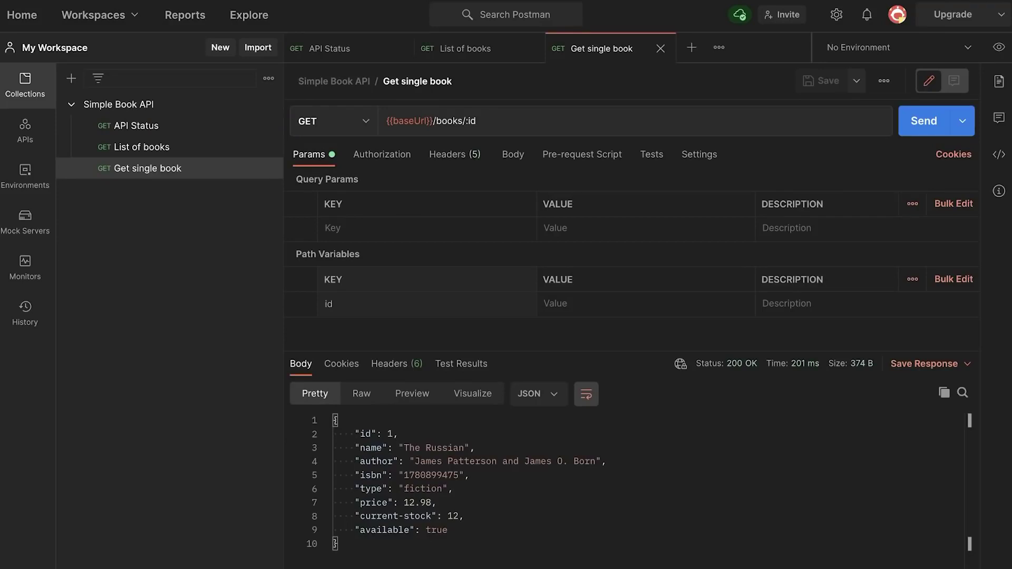
Switch to the API documentation in the browser, read the Submit an order section, and select its /orders endpoint
key("super+Tab")
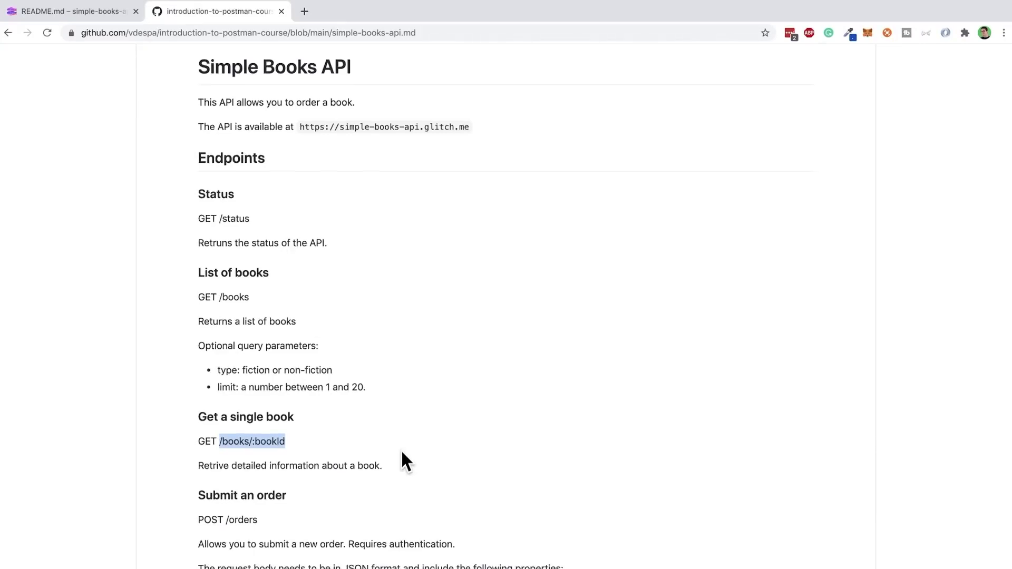
scroll(401, 451, "down", 2)
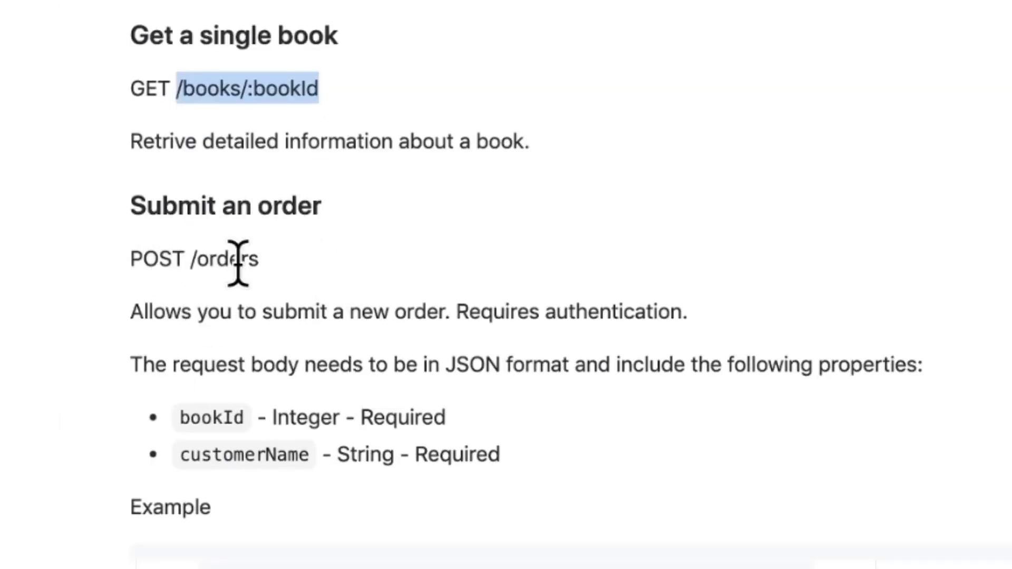
left_click(194, 267)
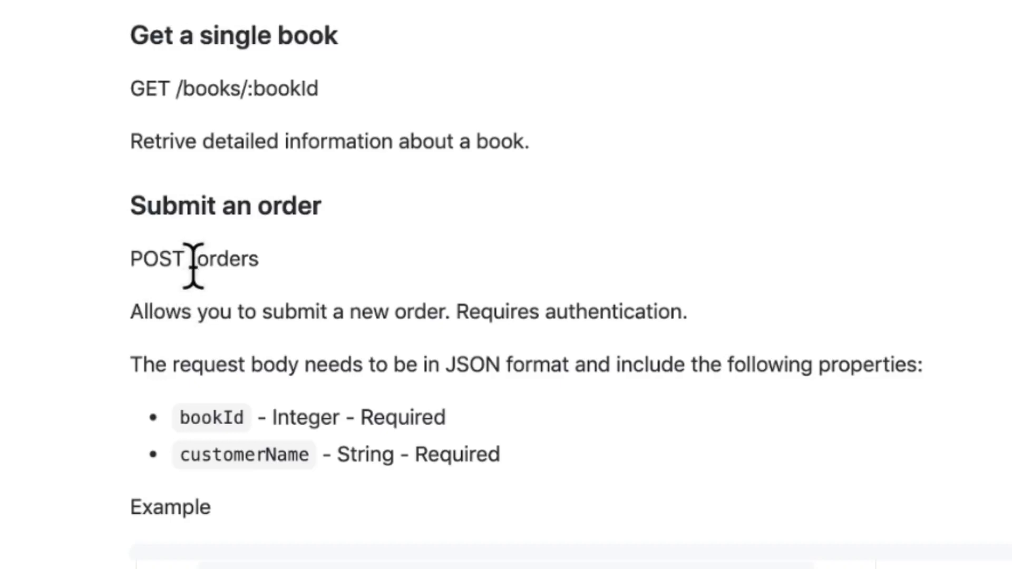
left_click_drag(190, 267, 286, 265)
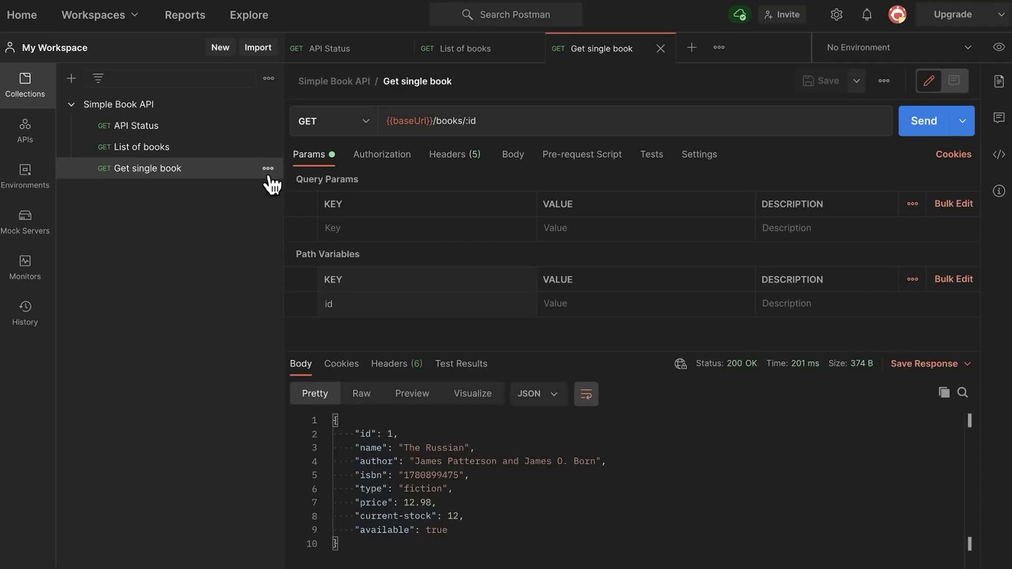
Duplicate the Get single book request and set the copy's URL to {{baseUrl}}/orders
left_click(268, 169)
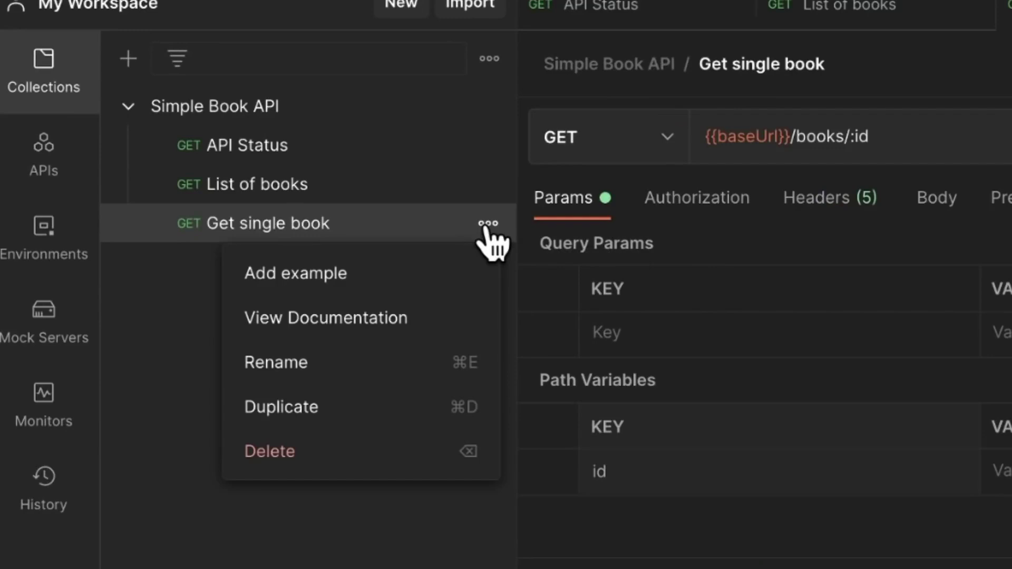
left_click(312, 405)
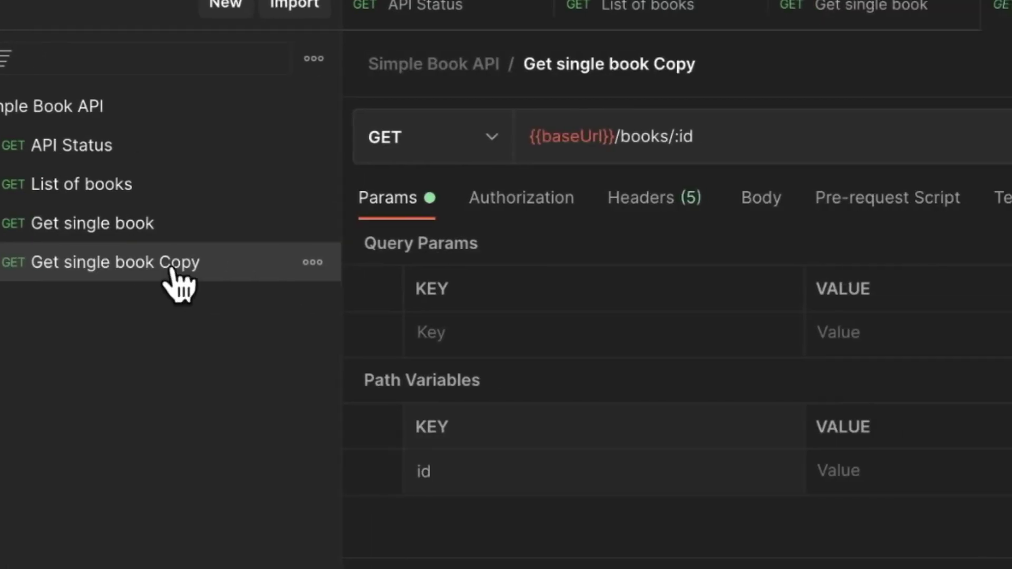
left_click(804, 129)
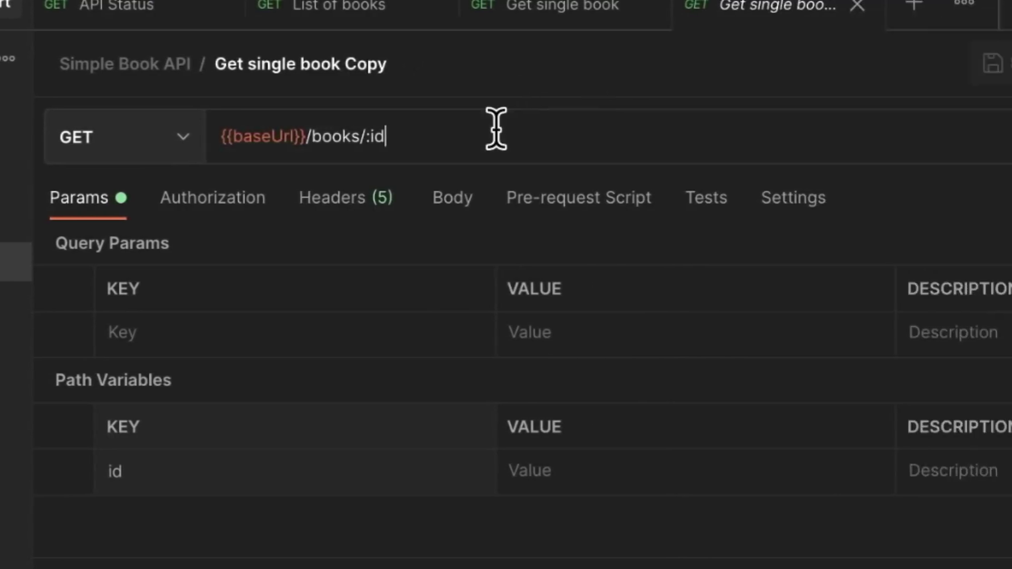
key("BackSpace")
key("BackSpace")
key("BackSpace")
key("BackSpace")
key("BackSpace")
key("BackSpace")
key("BackSpace")
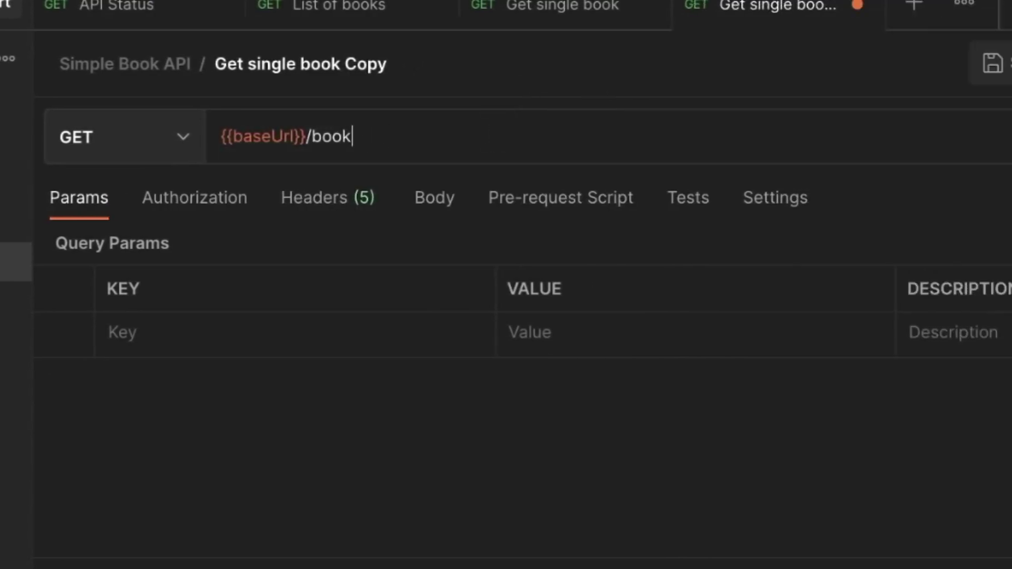
key("BackSpace")
key("BackSpace")
key("BackSpace")
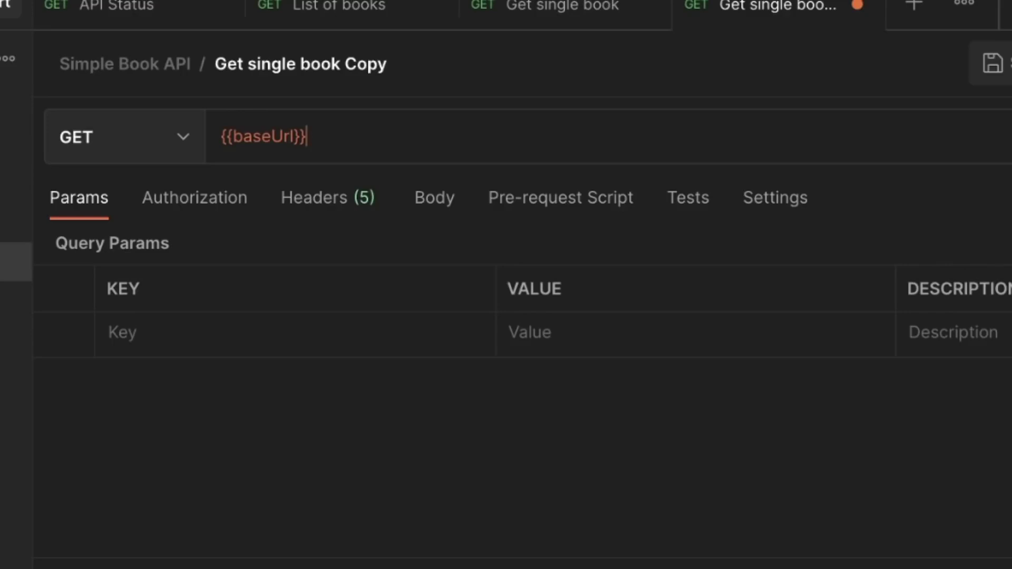
type("/orders")
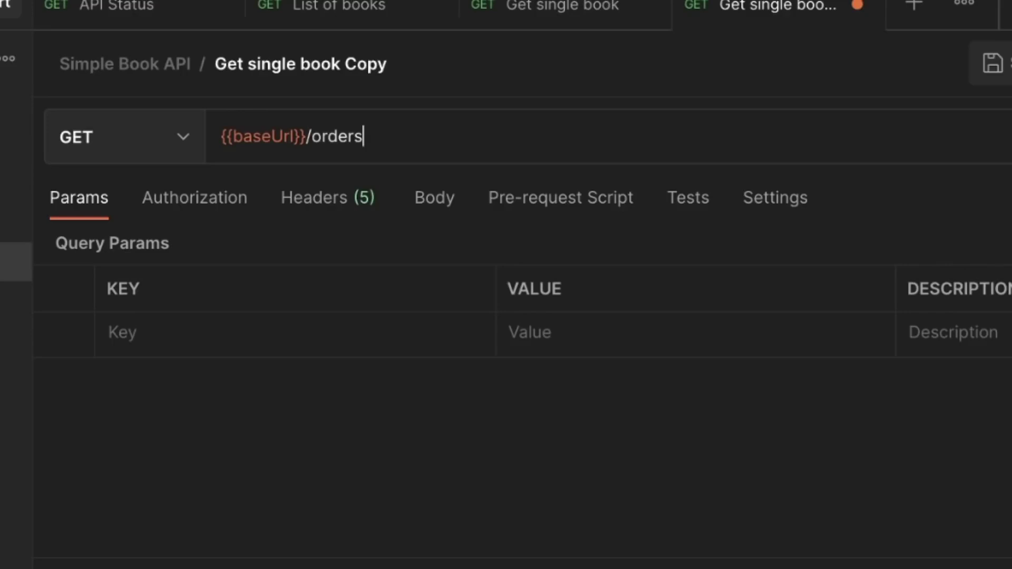
Rename the duplicated request to Order book
left_click(412, 63)
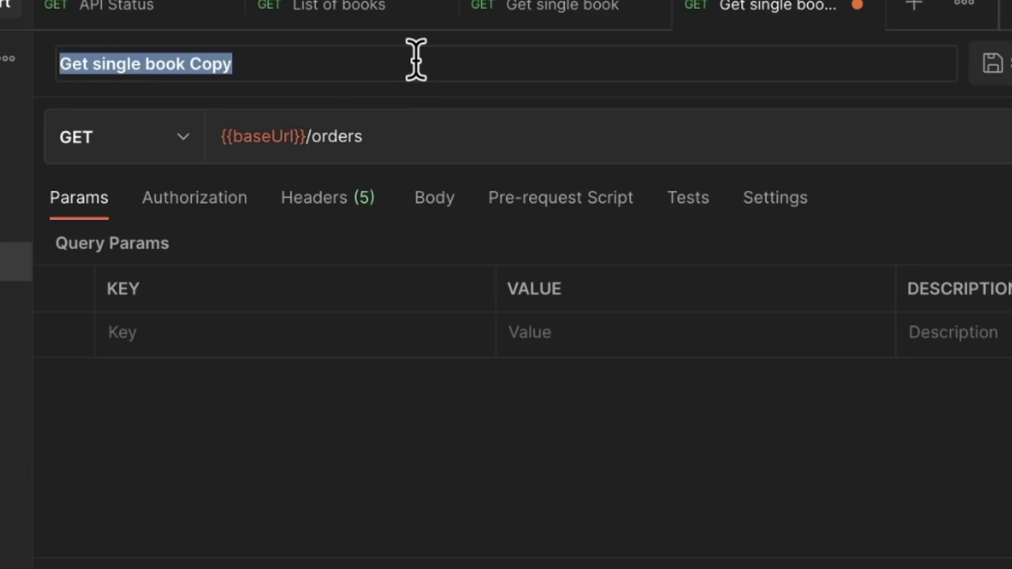
key("BackSpace")
type("Order book")
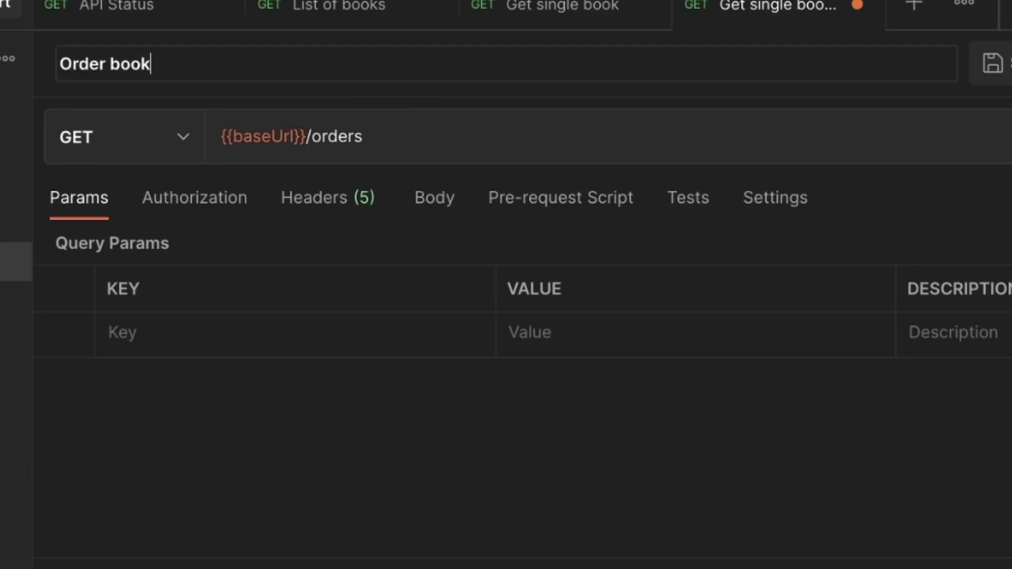
key("Return")
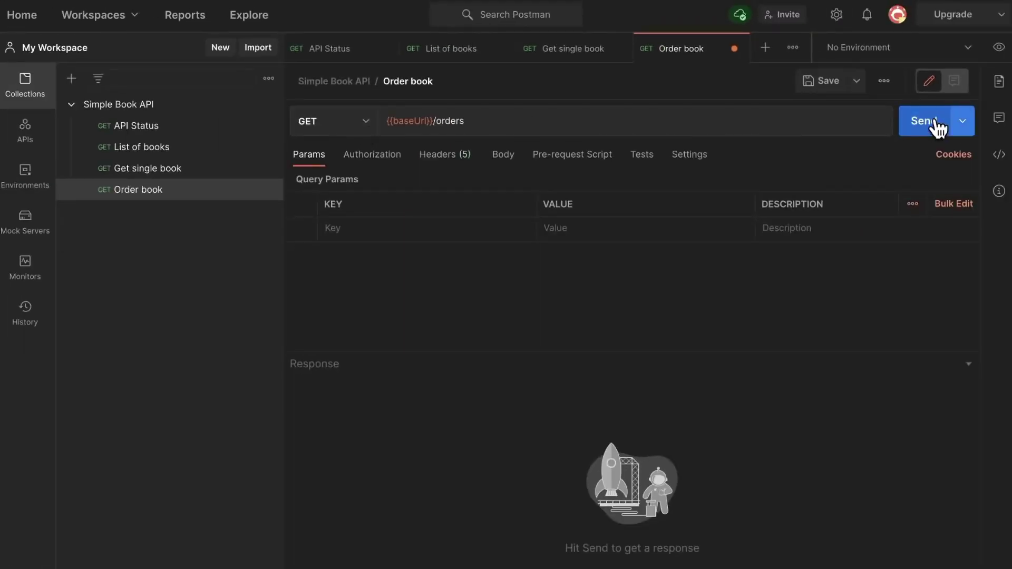
Change the Order book request's method to POST and send it without a body
left_click(368, 126)
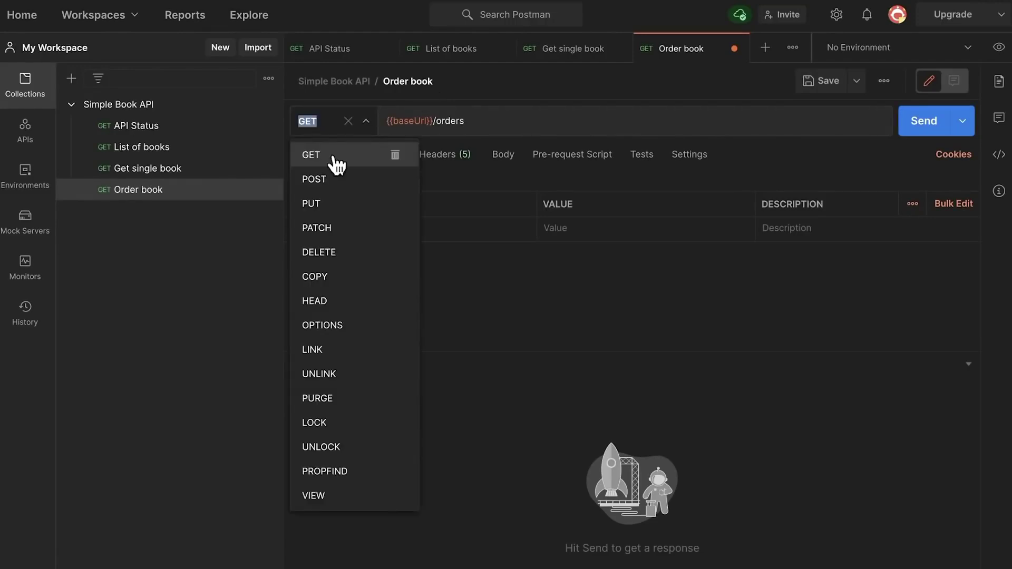
left_click(326, 184)
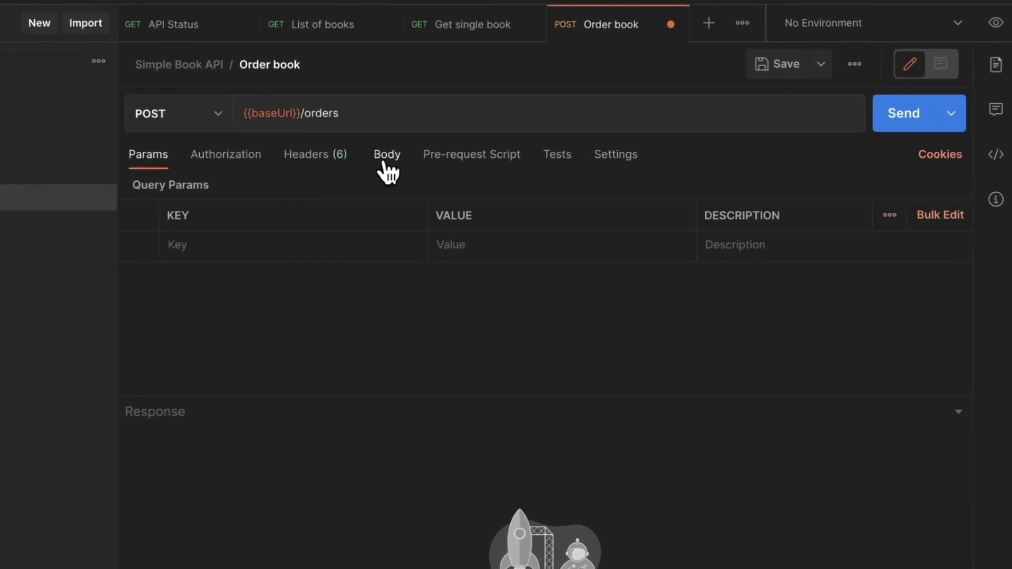
left_click(385, 165)
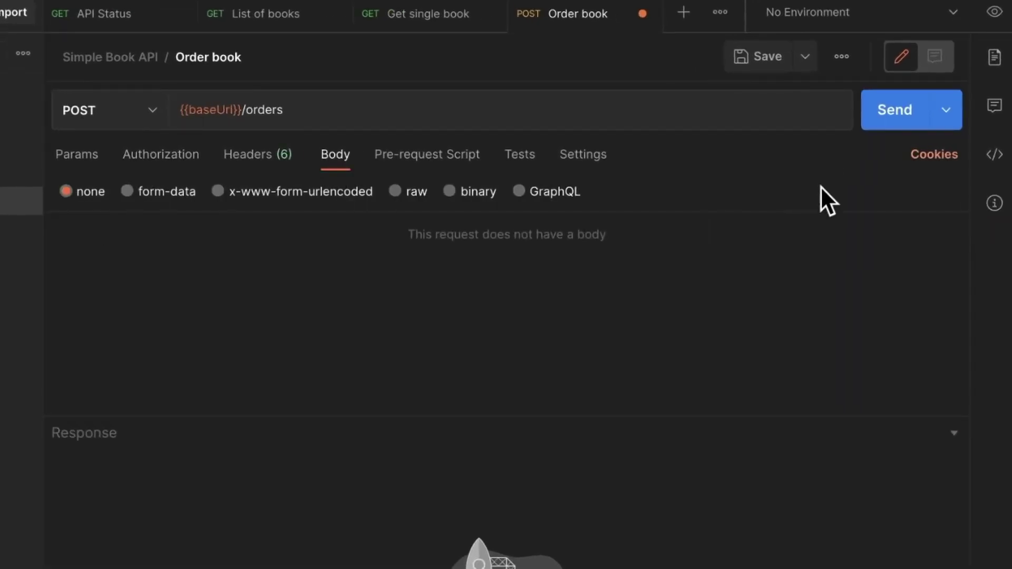
left_click(898, 123)
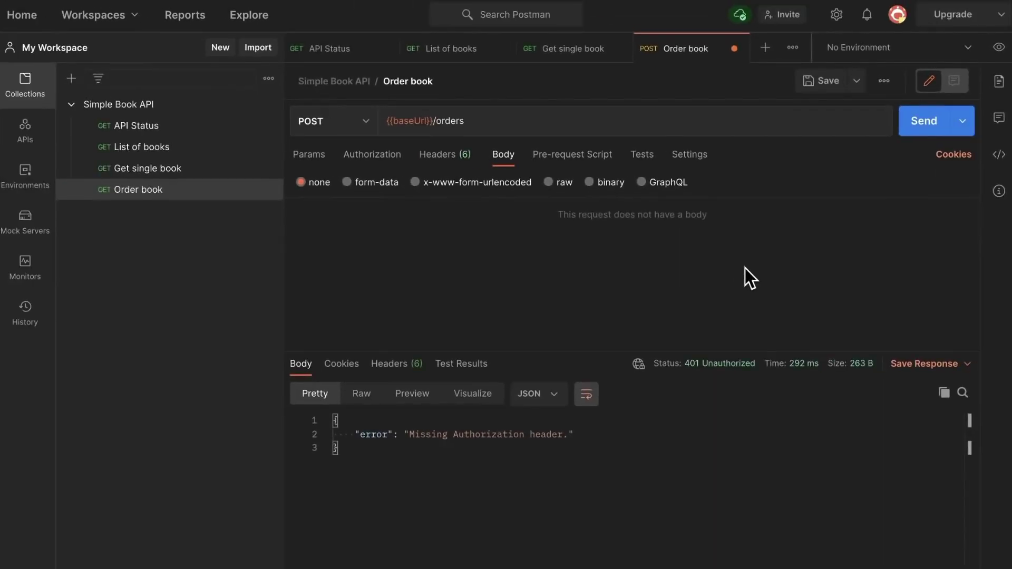
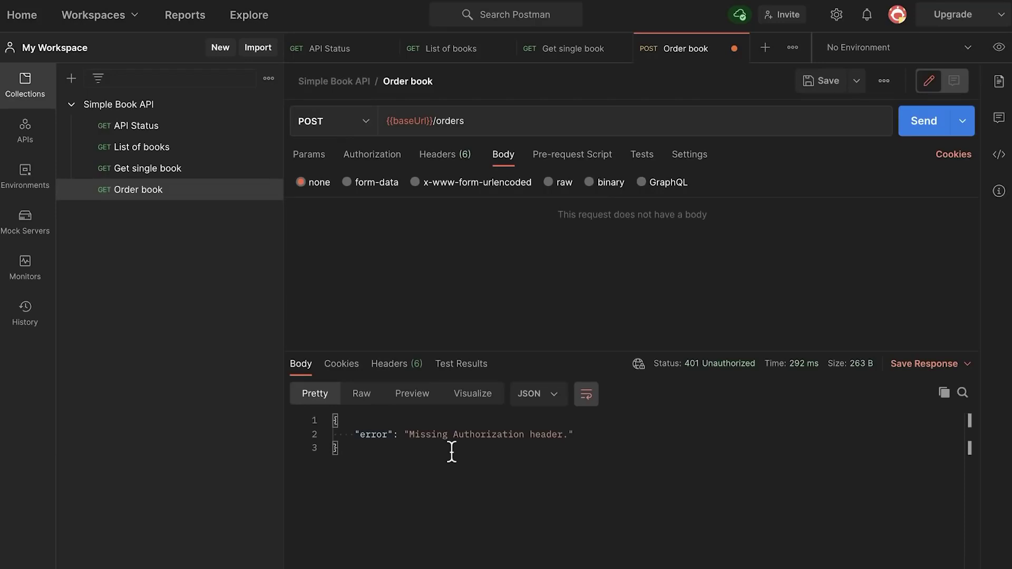
Switch to the API documentation in the browser and read the Submit an order authentication requirement through to the API Authentication section
key("ctrl+Right")
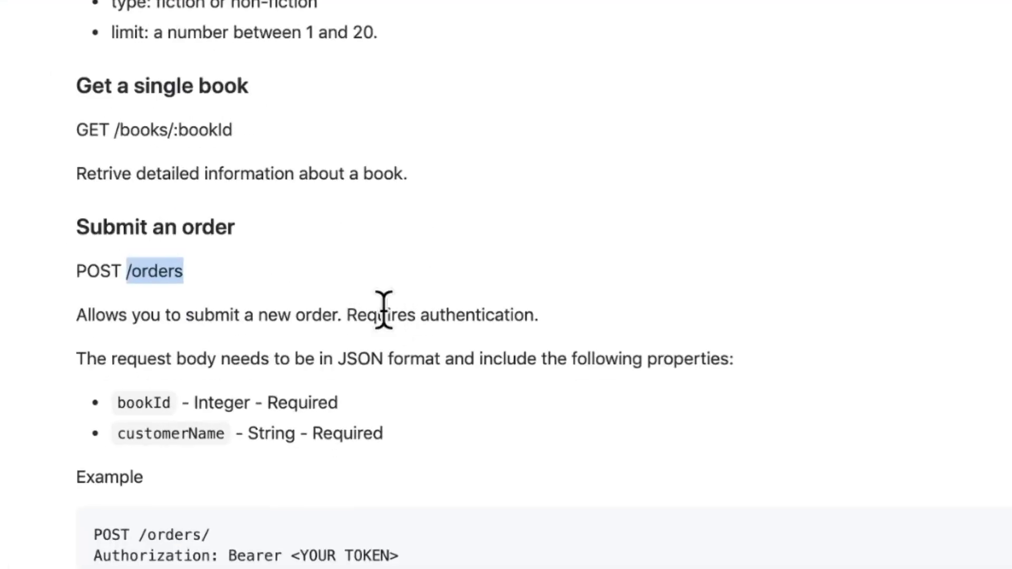
left_click_drag(346, 315, 549, 314)
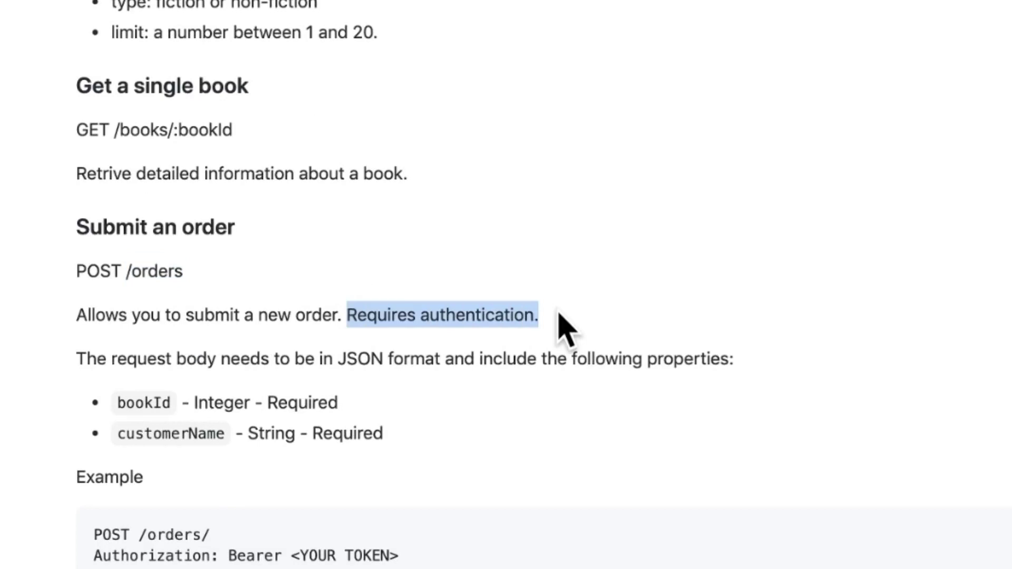
scroll(437, 342, "down", 4)
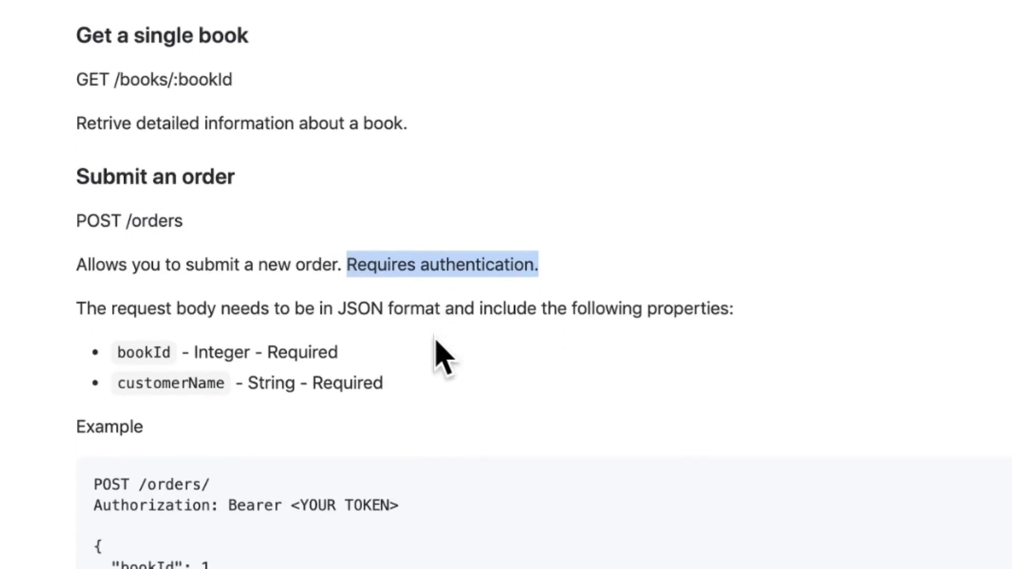
scroll(443, 355, "down", 2)
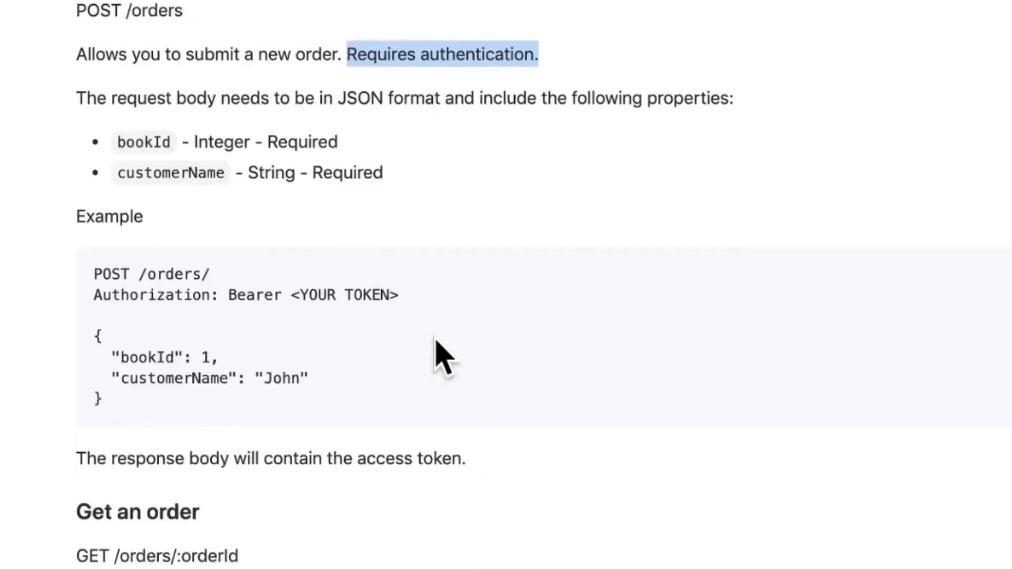
scroll(606, 264, "down", 7)
scroll(606, 266, "down", 10)
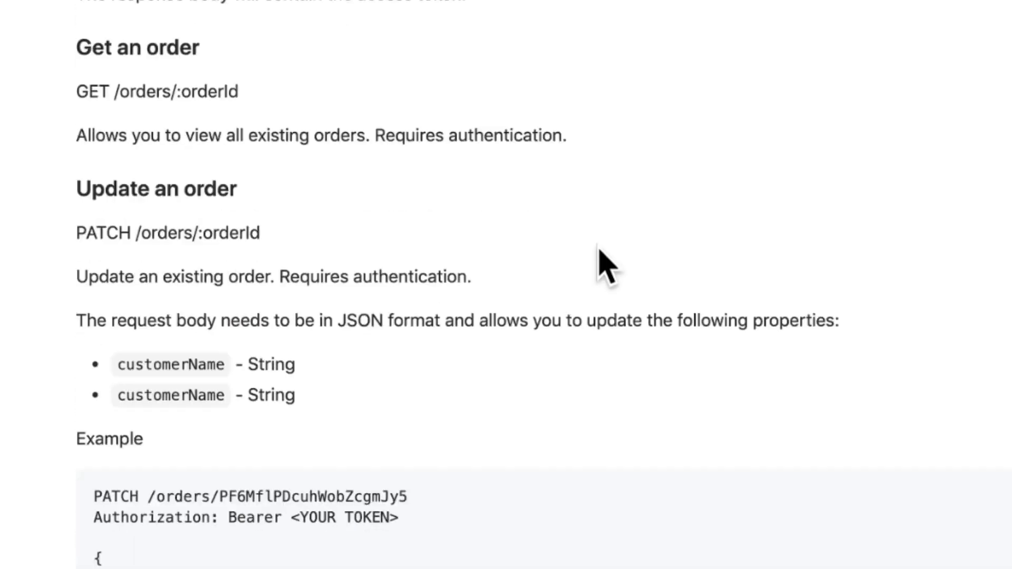
scroll(600, 249, "down", 9)
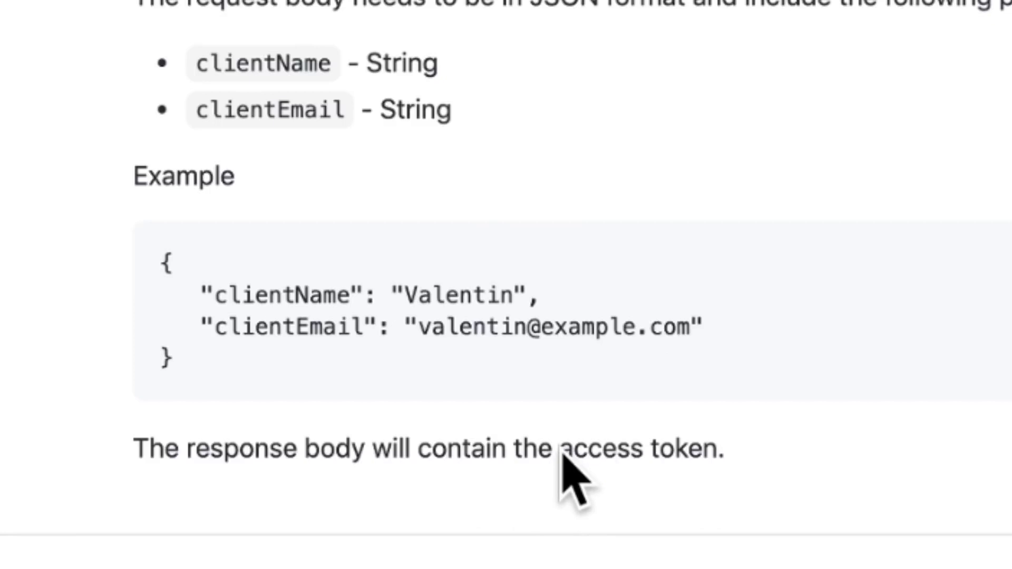
Highlight the access token note in the API Authentication section, and select the /api-clients/ endpoint path
left_click_drag(561, 449, 712, 467)
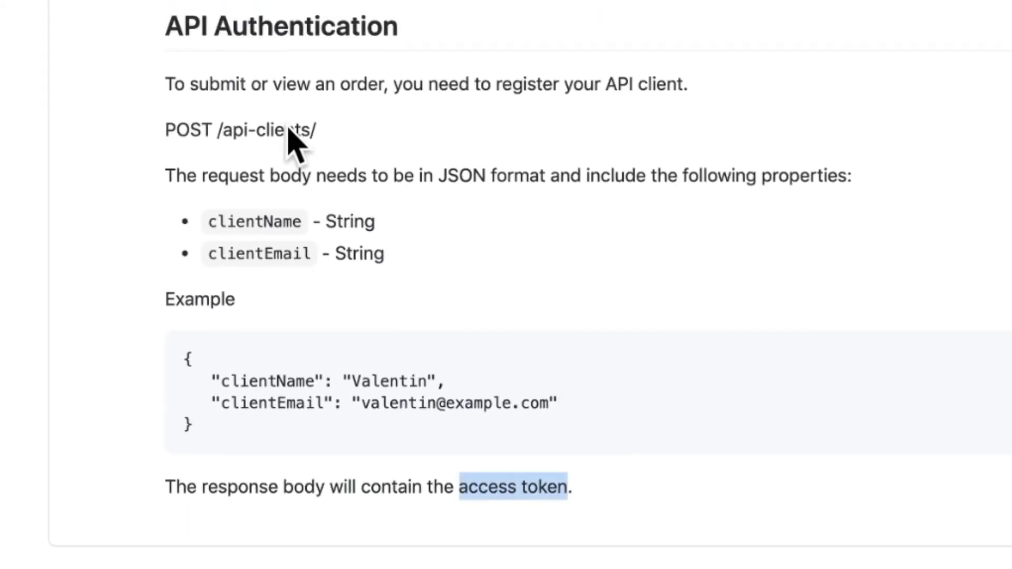
left_click(214, 135)
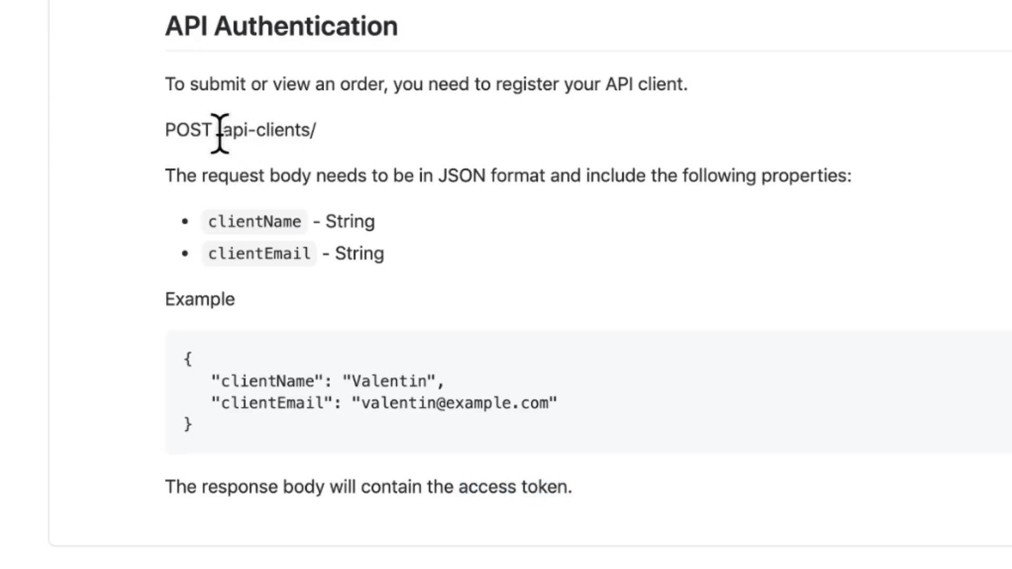
left_click_drag(217, 131, 330, 136)
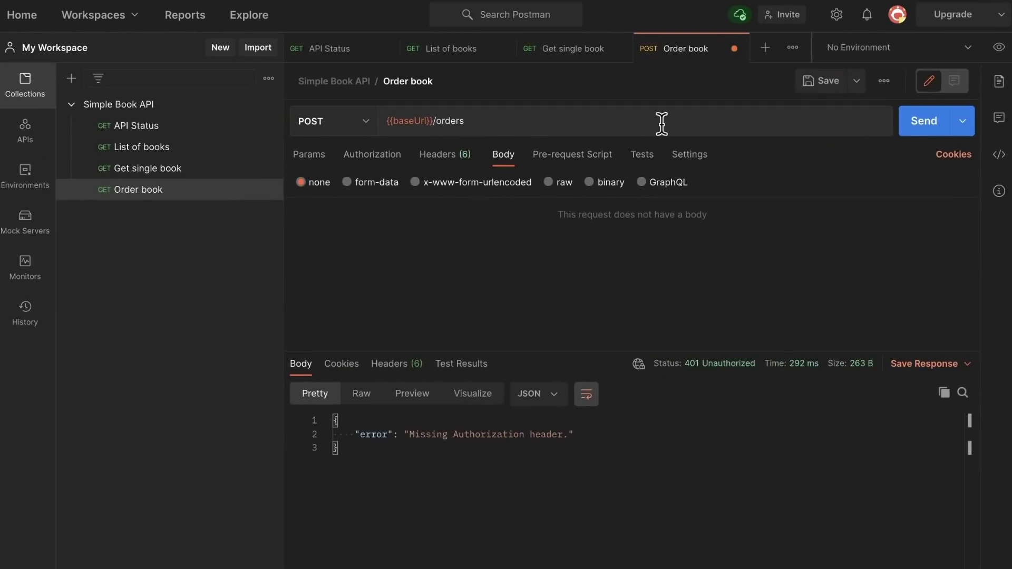
Switch back to Postman, save the Order book request and duplicate it under the name Register API Client
key("ctrl+s")
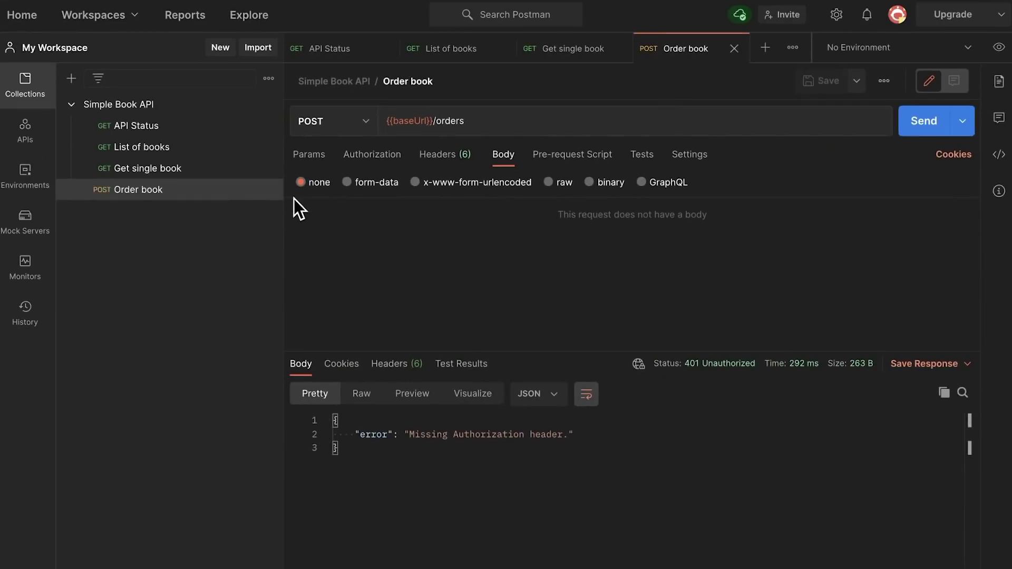
left_click(267, 190)
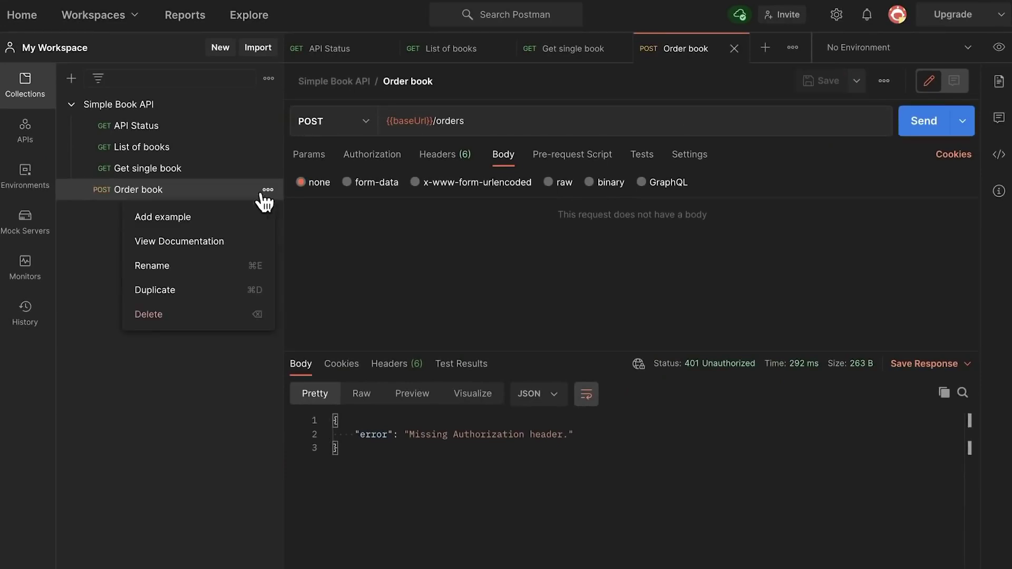
left_click(174, 295)
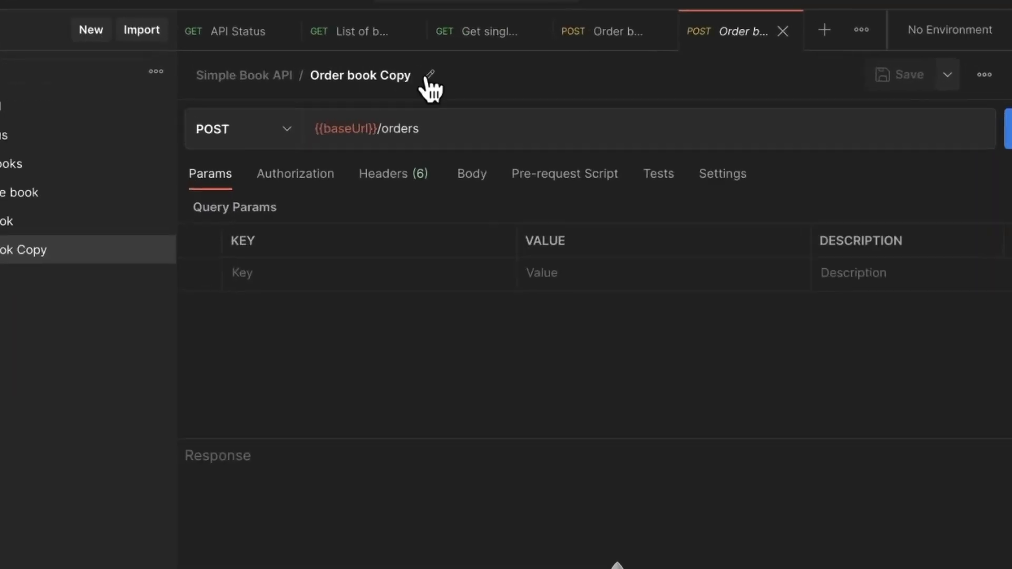
left_click(429, 75)
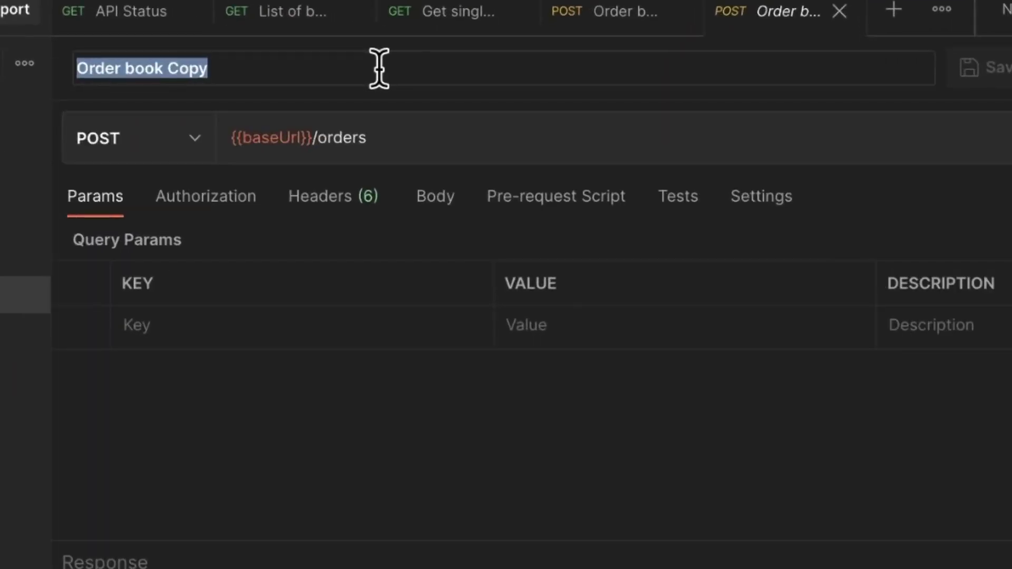
type("Register API Client")
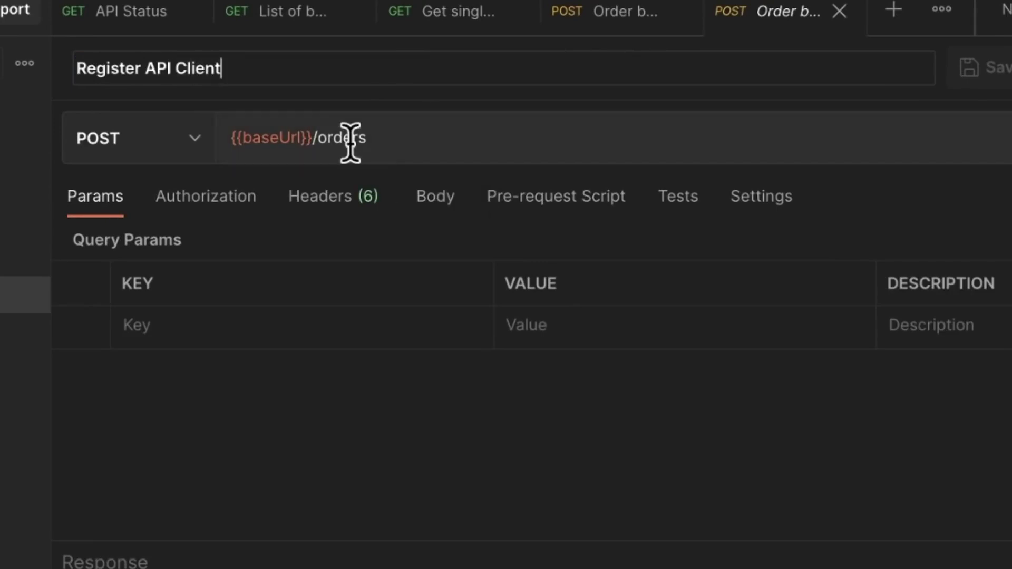
Set the Register API Client request's URL to {{baseUrl}}/api-clients/ with a single slash after the variable
double_click(350, 140)
type("/api-clients/")
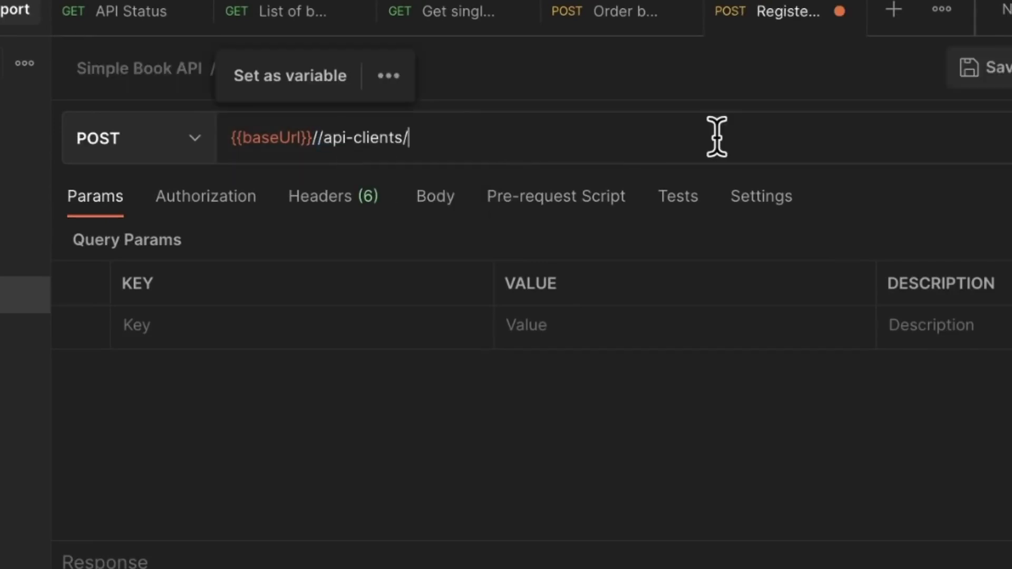
key("Home")
key("Right")
key("Right")
key("Right")
key("Right")
key("Right")
key("Right")
key("Right")
key("Right")
key("Right")
key("Right")
key("Right")
key("Right")
key("Right")
key("BackSpace")
key("End")
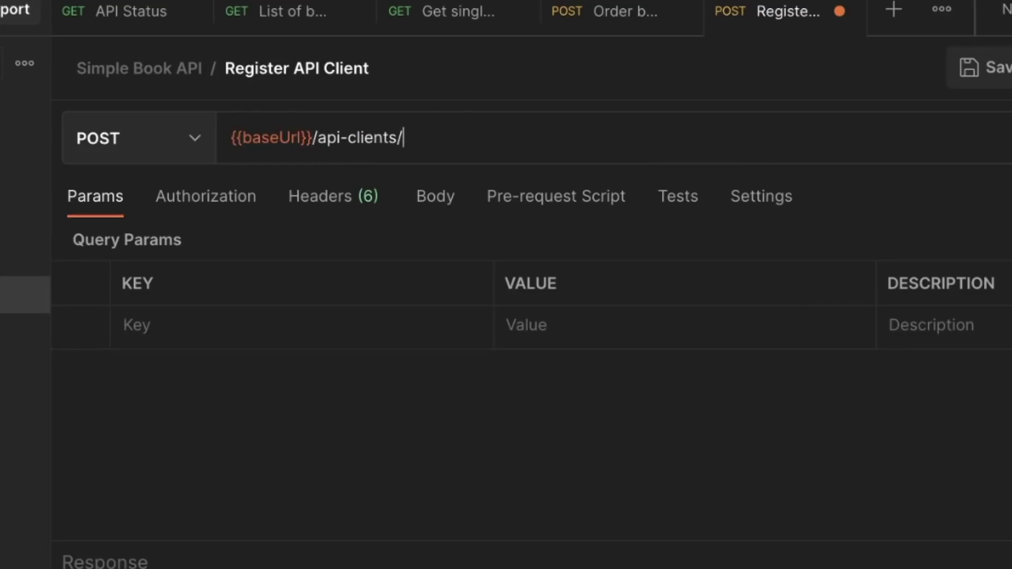
Save the Register API Client request with the URL {{baseUrl}}/api-clients, and set its body format to raw JSON
key("BackSpace")
key("ctrl+s")
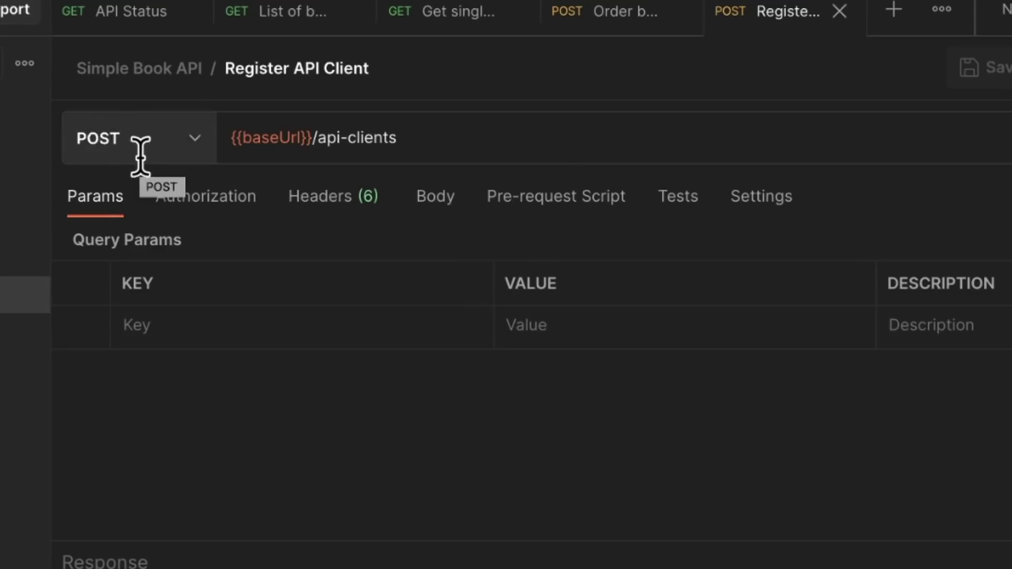
left_click(428, 205)
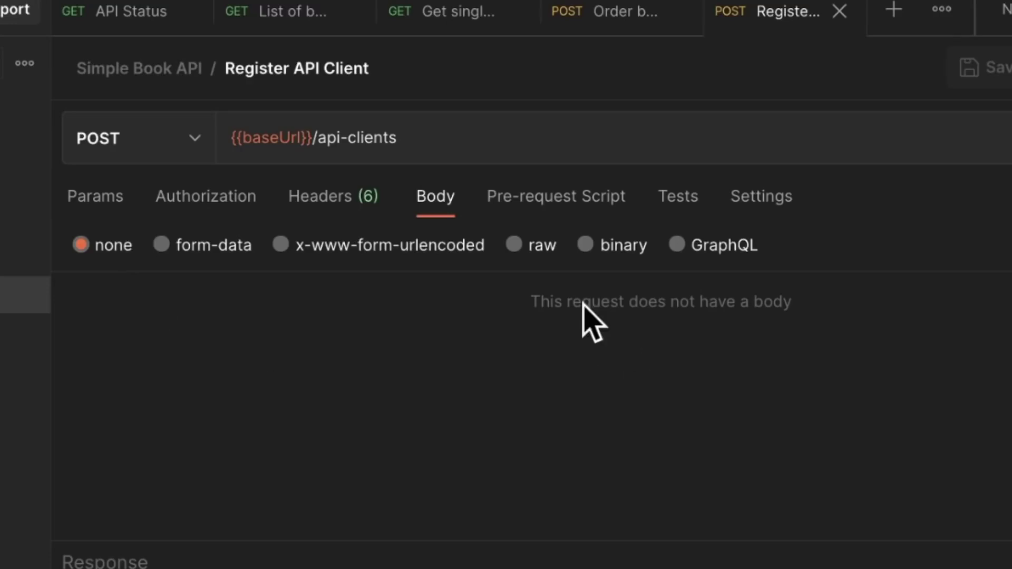
left_click(514, 266)
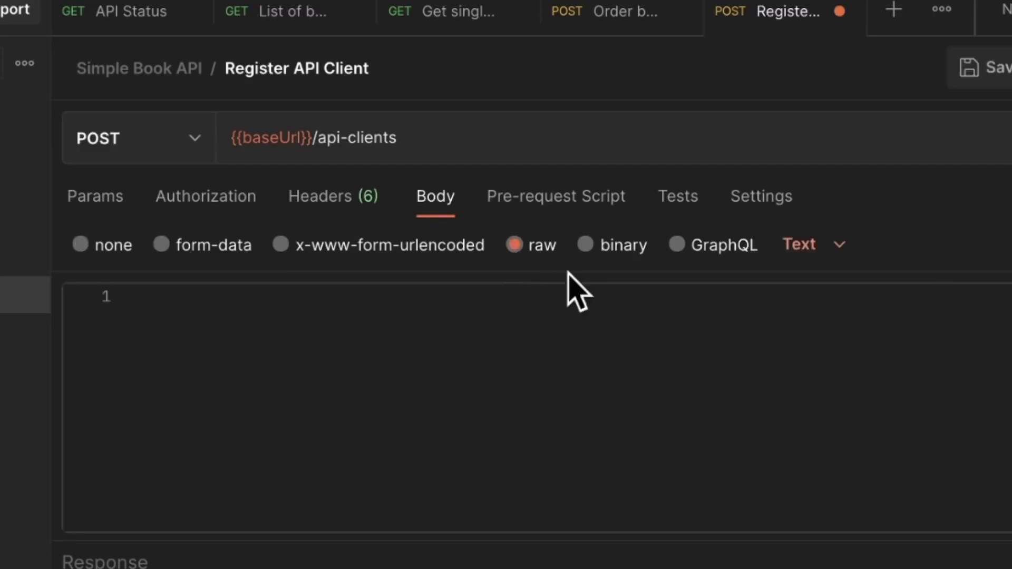
left_click(839, 246)
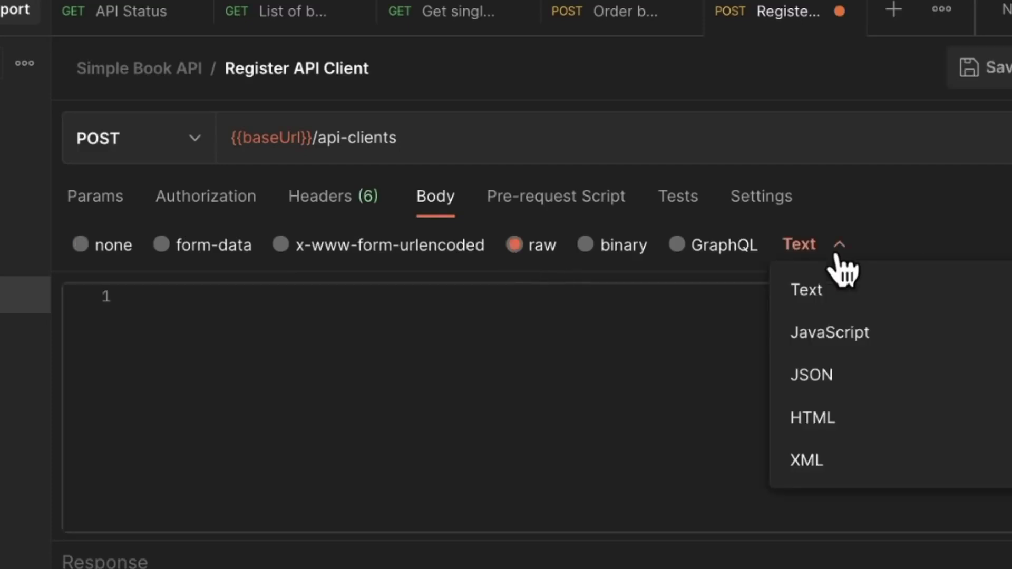
left_click(871, 373)
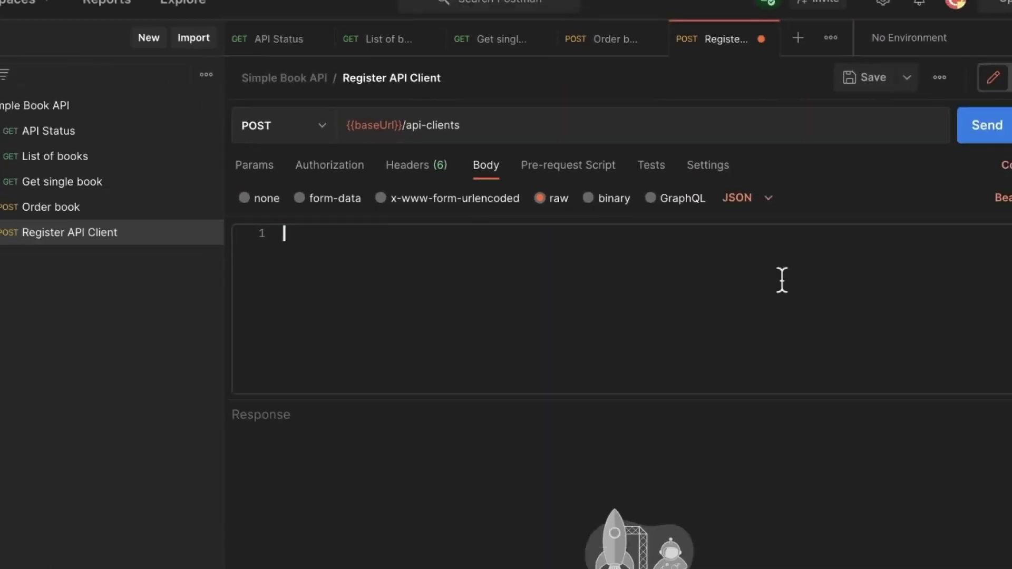
Copy the example JSON with clientName and clientEmail from the API Authentication documentation into the Register API Client request body in Postman
key("ctrl+Right")
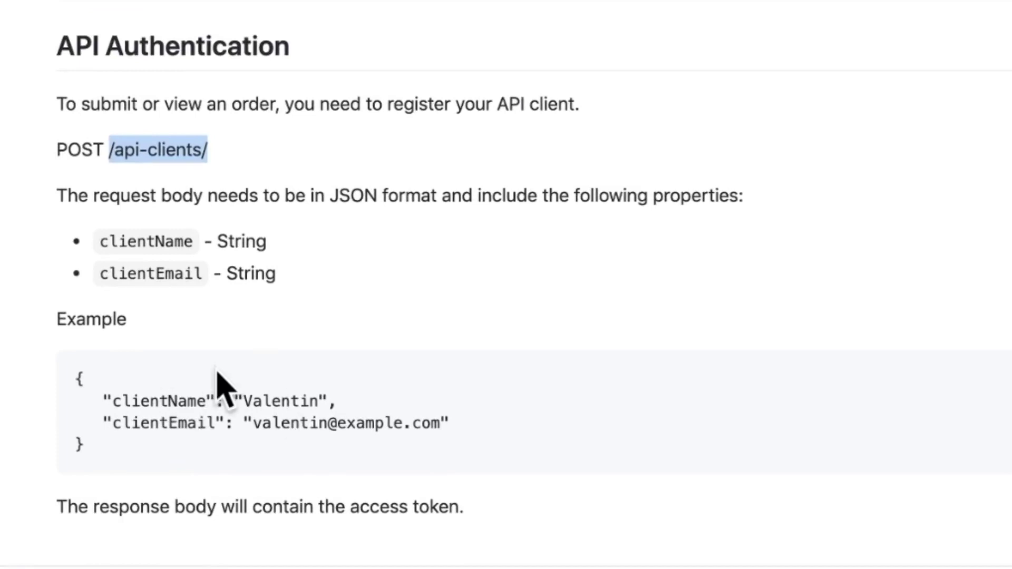
left_click_drag(74, 378, 95, 445)
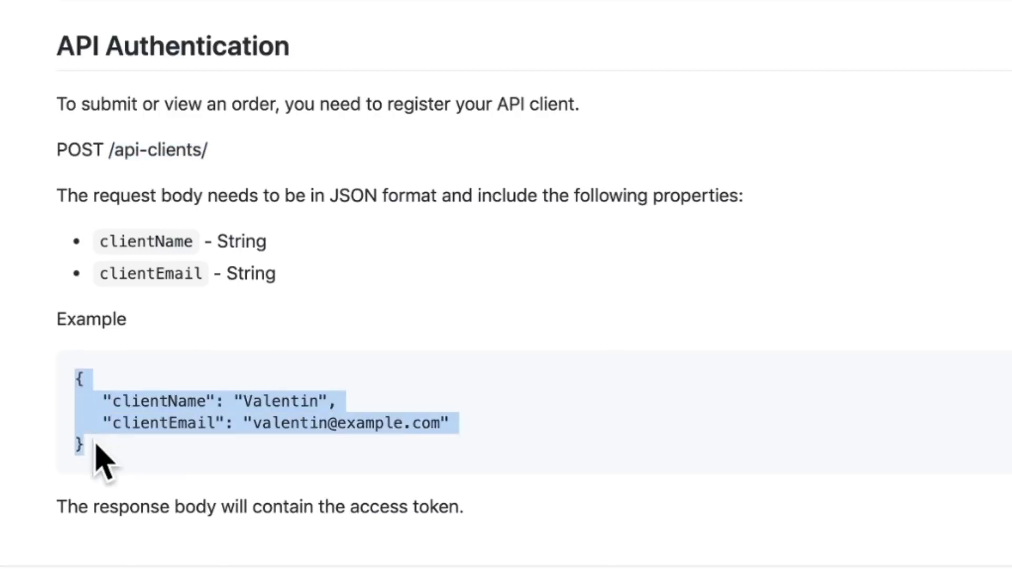
key("super+Tab")
left_click(428, 278)
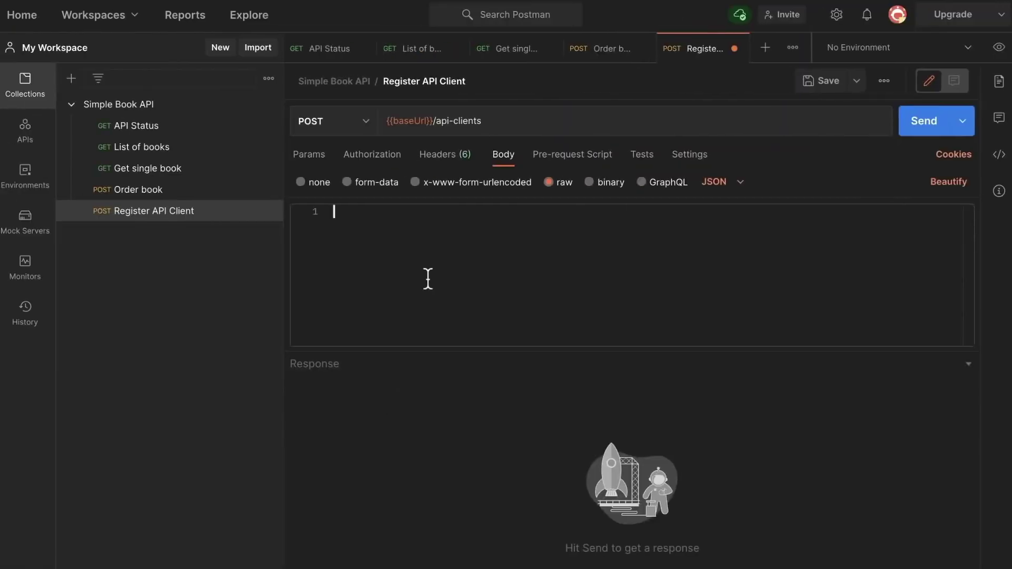
key("ctrl+v")
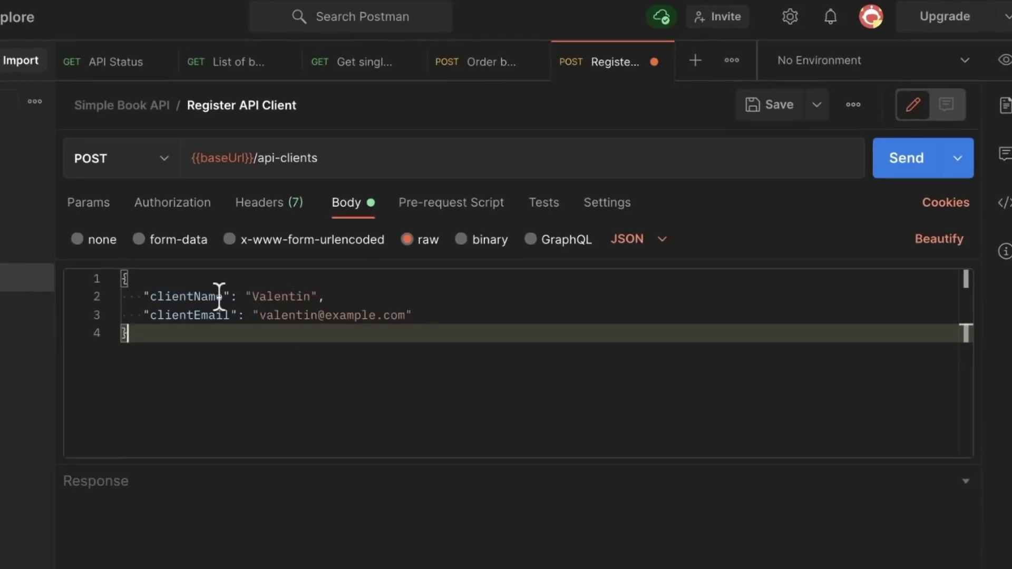
Delete the quotation marks around the clientName value in the request body and put them back
left_click(343, 294)
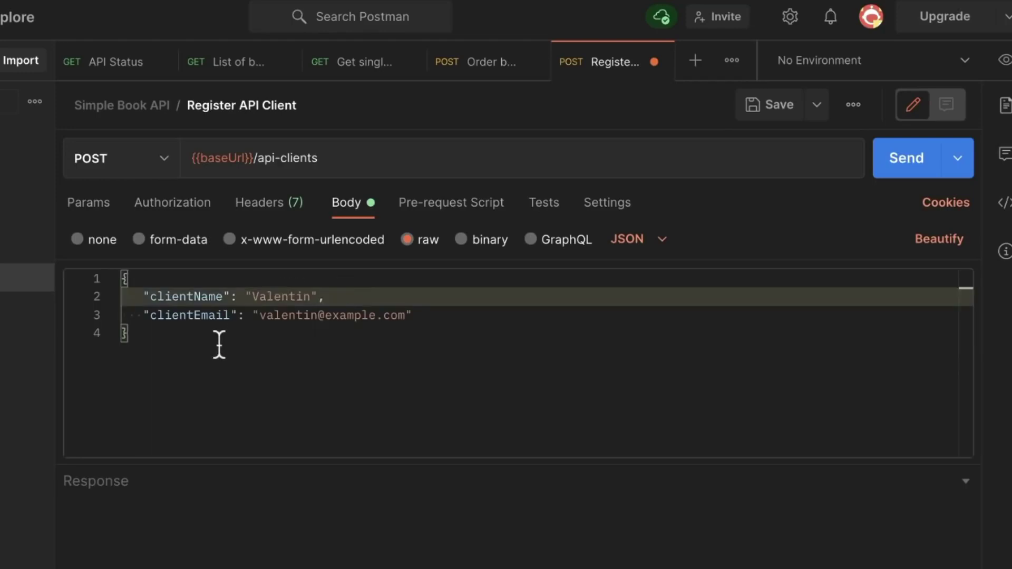
left_click(450, 316)
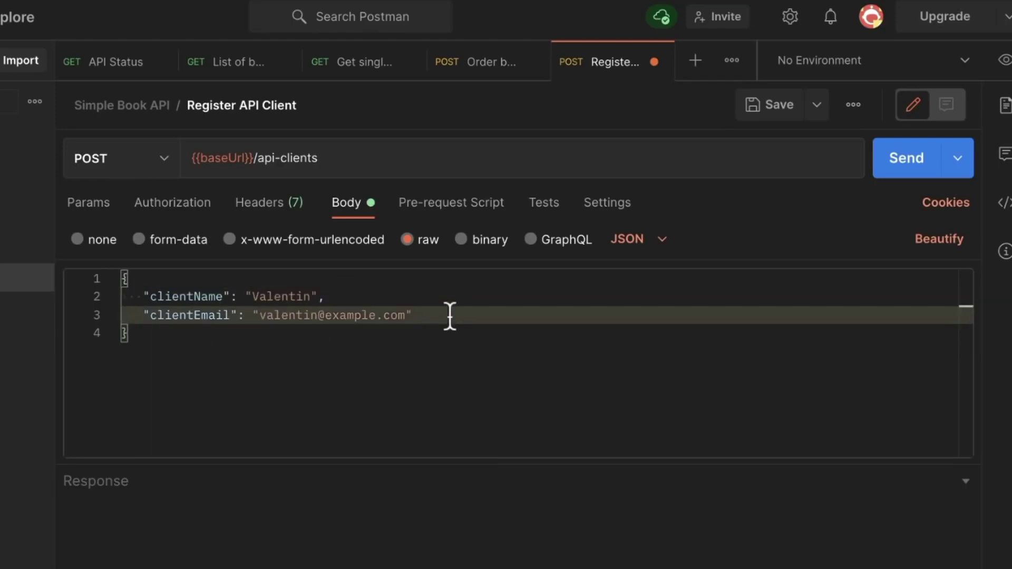
left_click(312, 377)
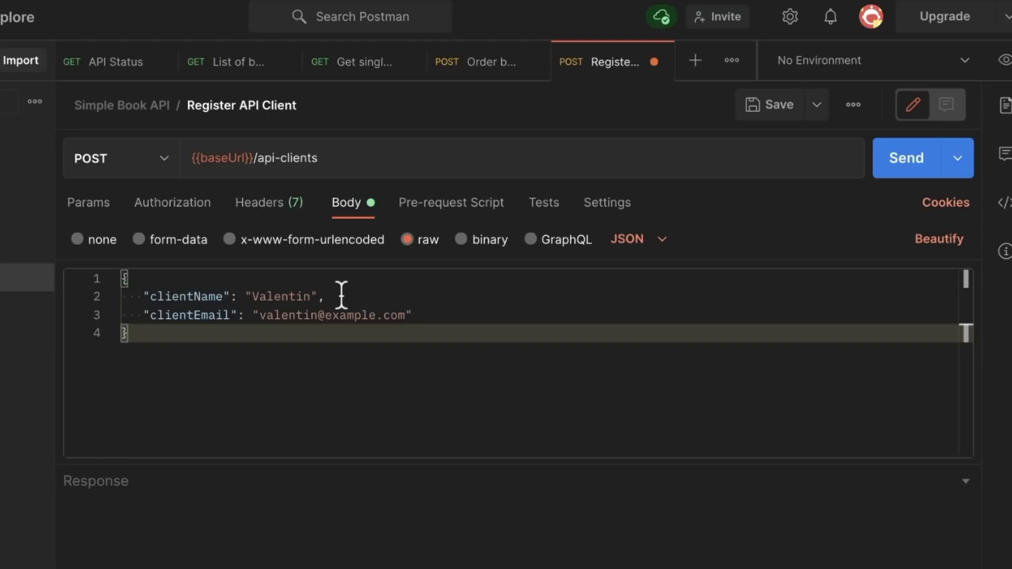
left_click(319, 296)
key("BackSpace")
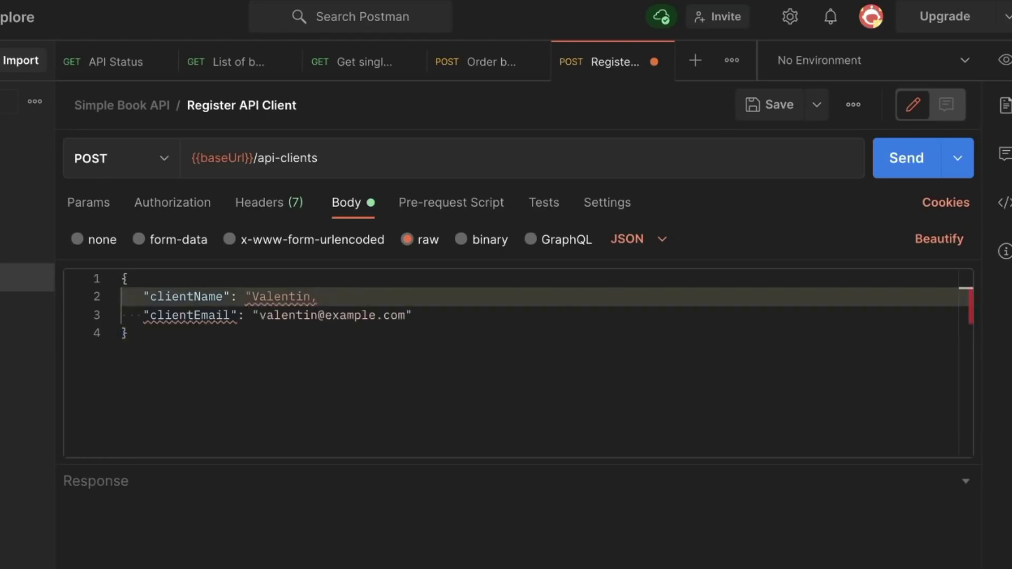
left_click(250, 296)
key("BackSpace")
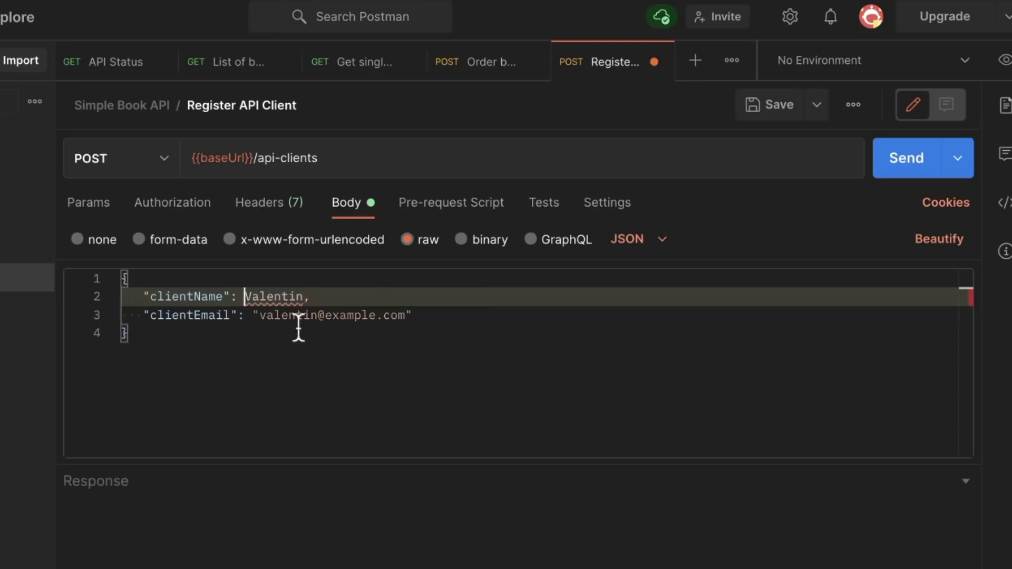
type("\"")
key("End")
key("Left")
type("\"")
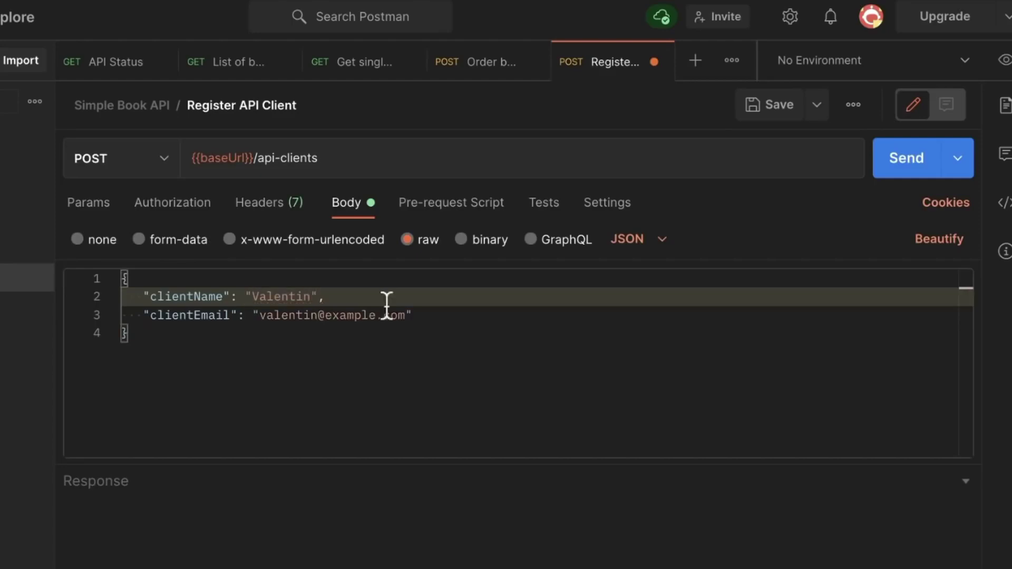
left_click(301, 364)
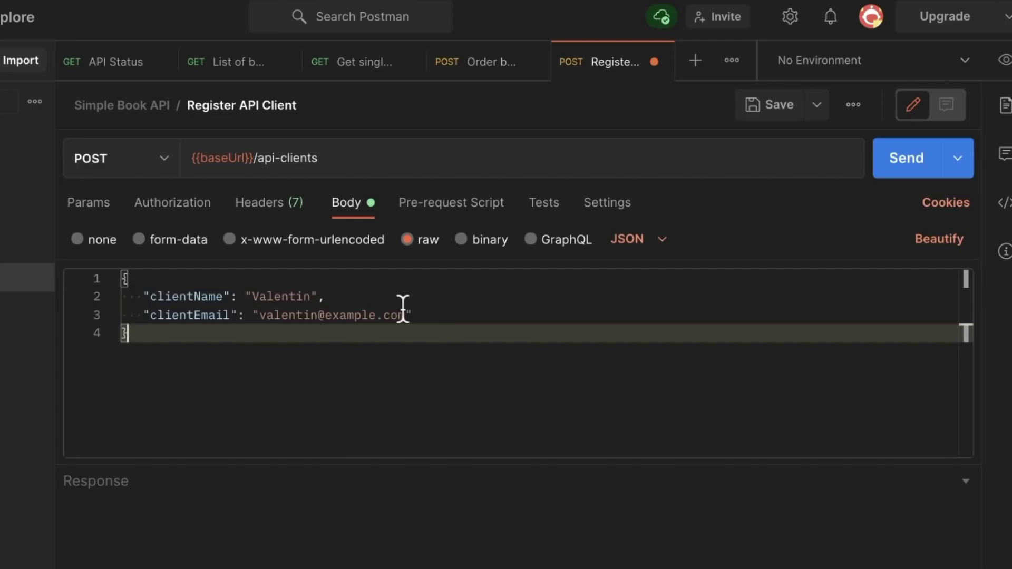
Send the Register API Client request and view the explanation of the response status
left_click(895, 179)
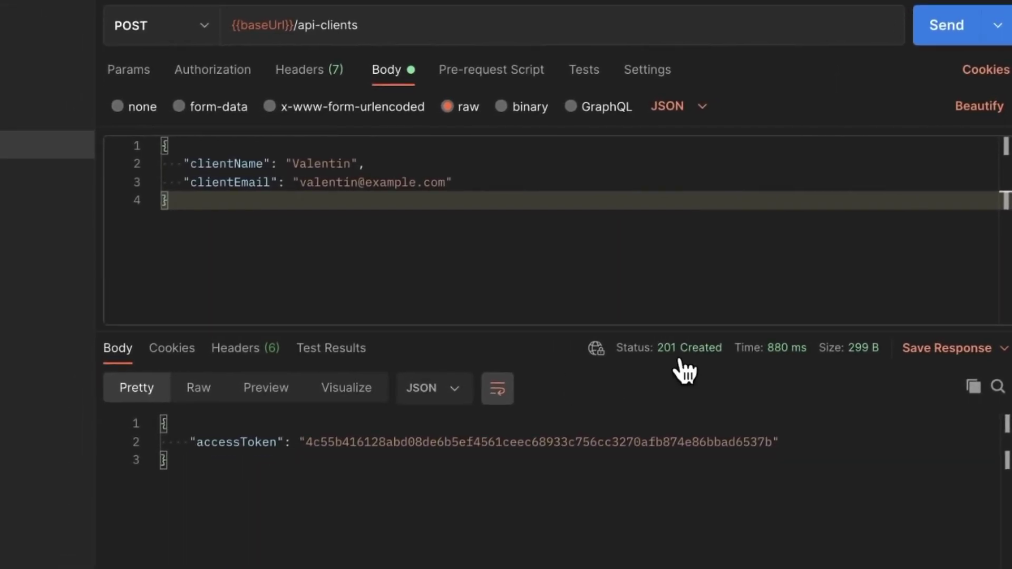
mouse_move(684, 371)
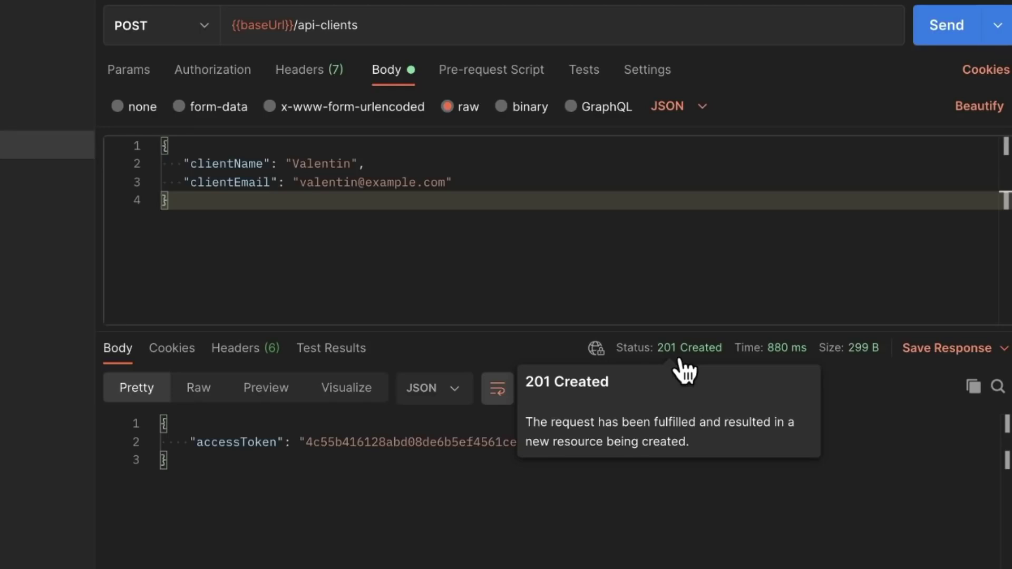
left_click(468, 514)
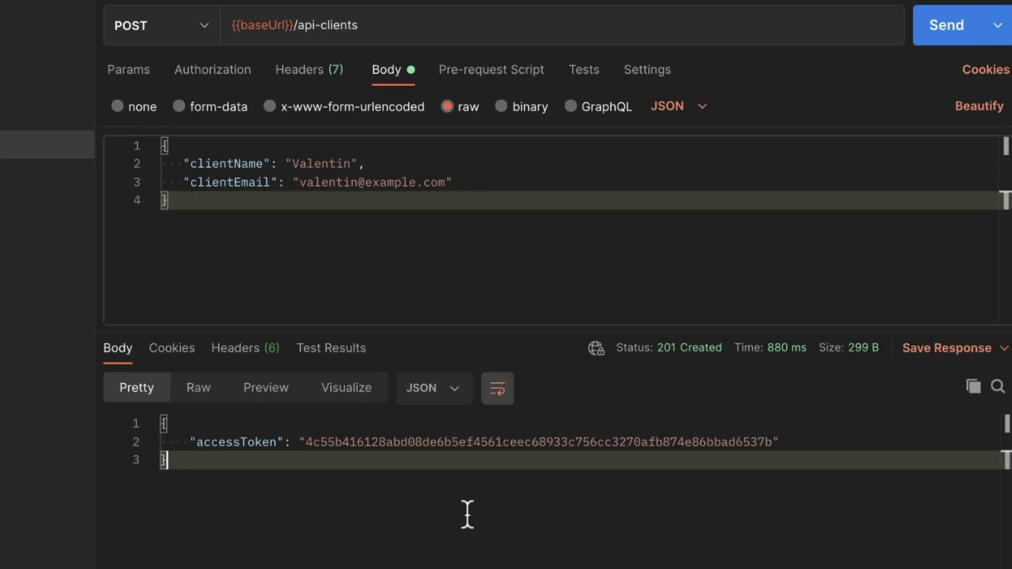
left_click(431, 182)
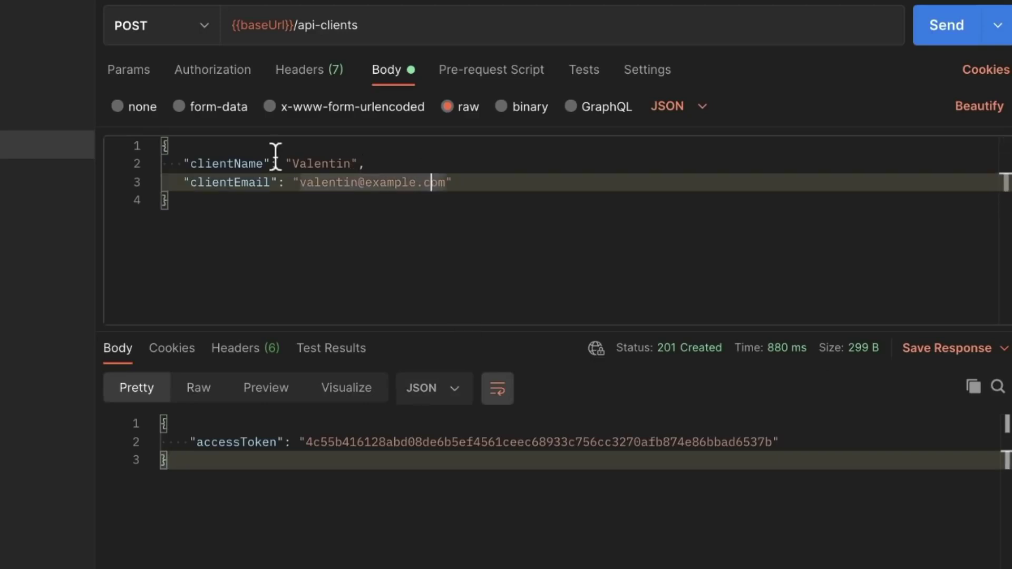
double_click(322, 159)
left_click(350, 204)
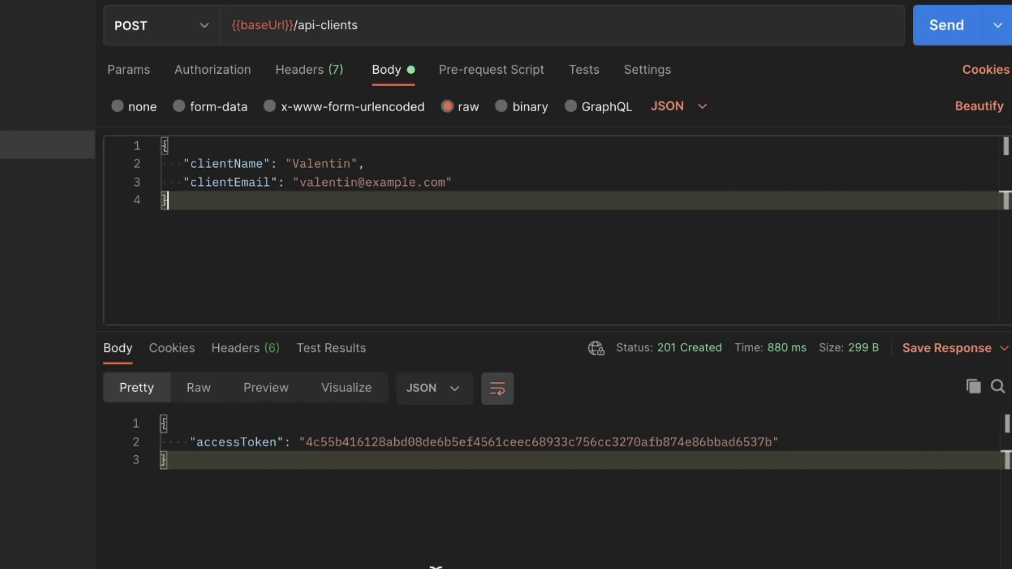
Copy the accessToken value from the response body
left_click(465, 443)
double_click(466, 443)
key("ctrl+c")
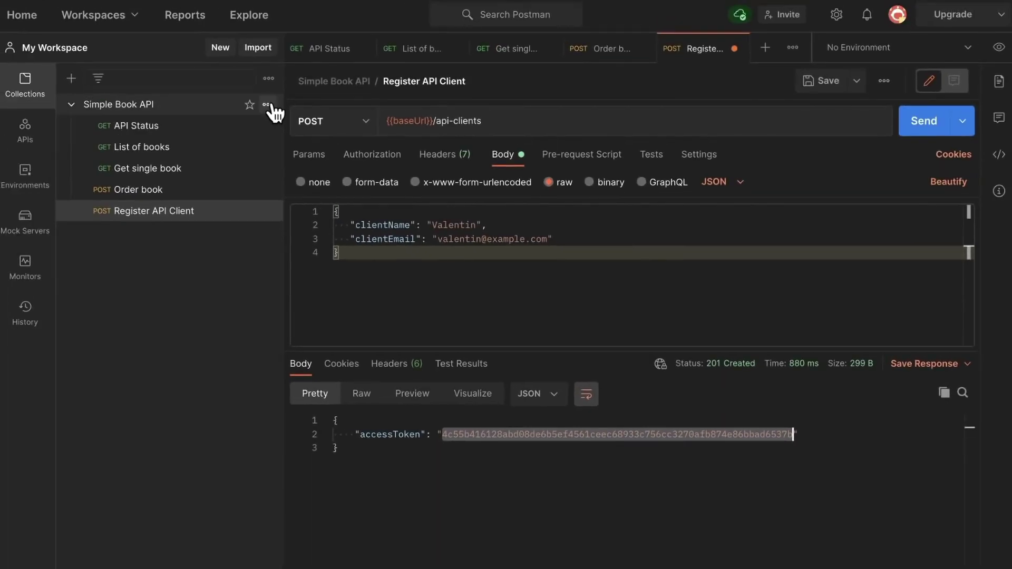
Add the variable accessToken to the Simple Book API collection with initial value --- and the copied access token as current value, and save
left_click(267, 104)
left_click(184, 157)
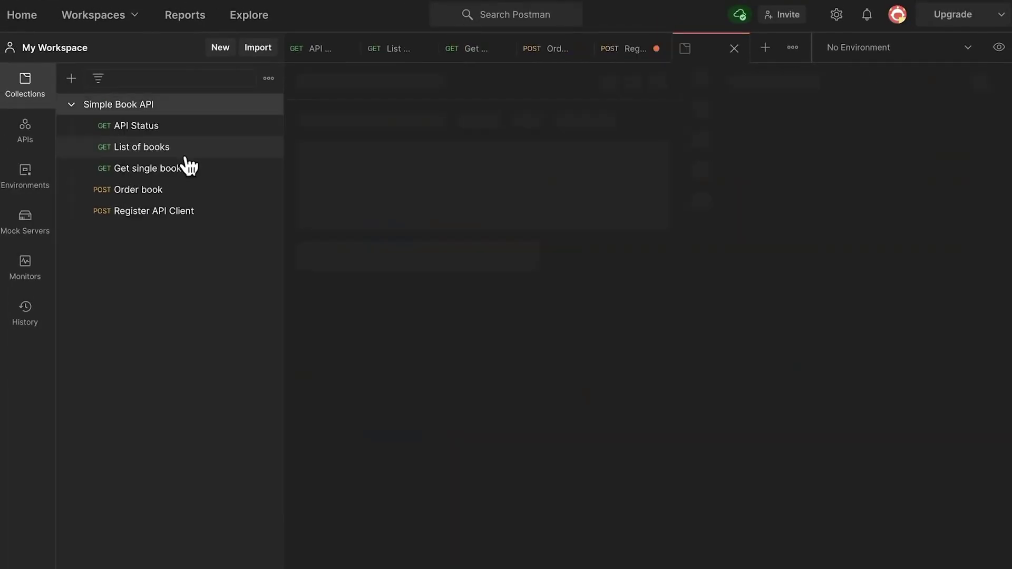
left_click(426, 117)
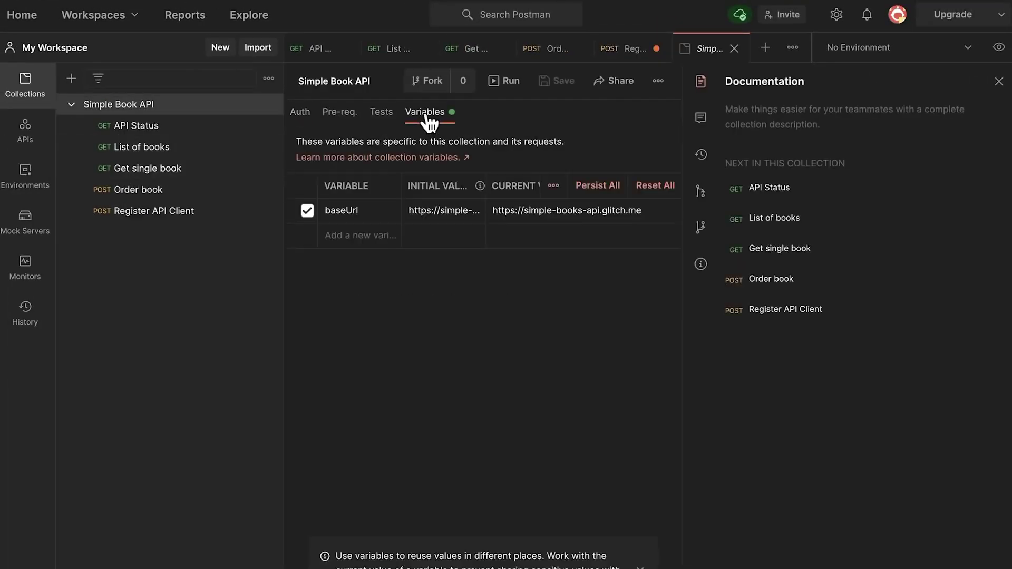
left_click(998, 84)
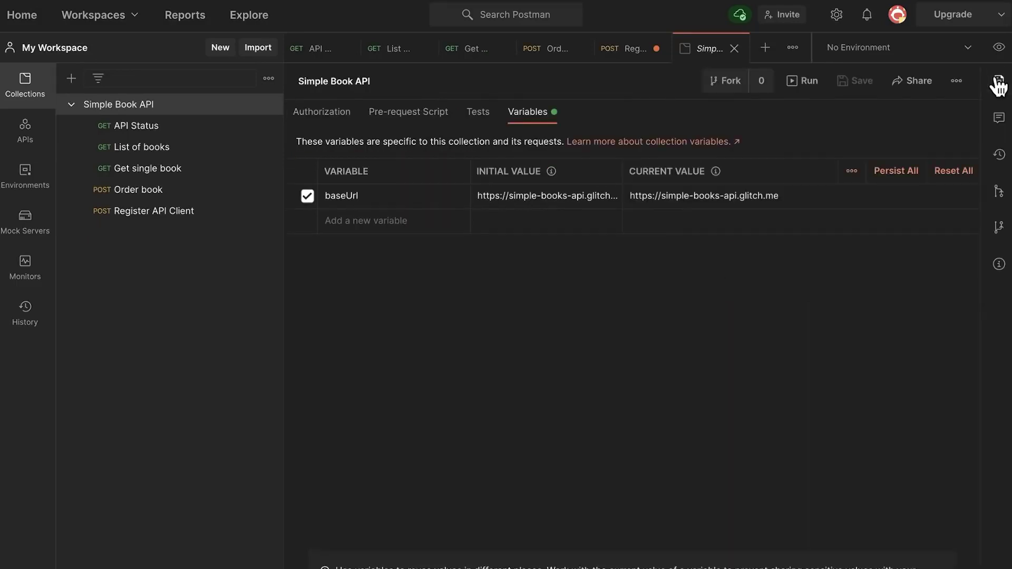
left_click(208, 279)
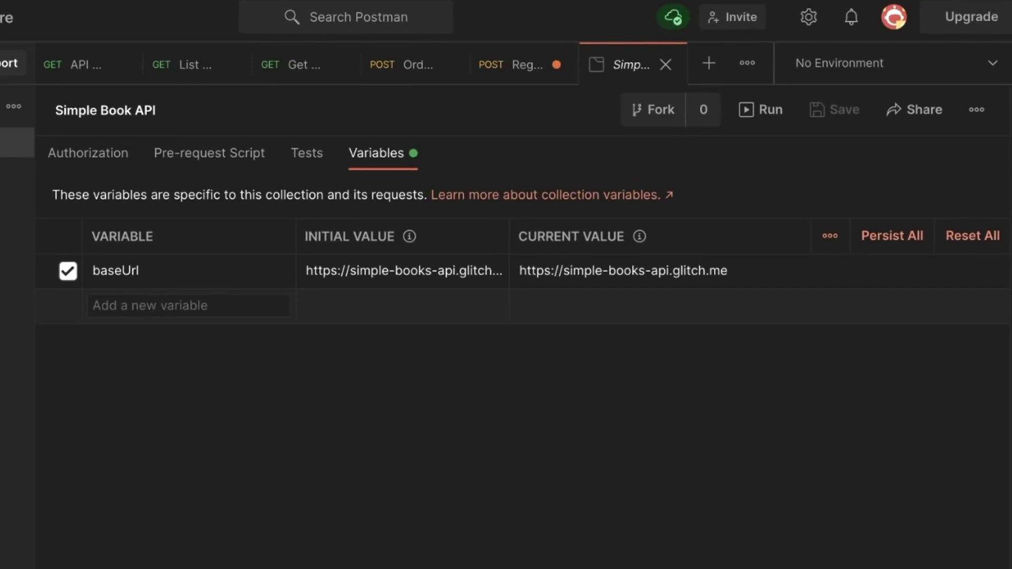
type("accessToken")
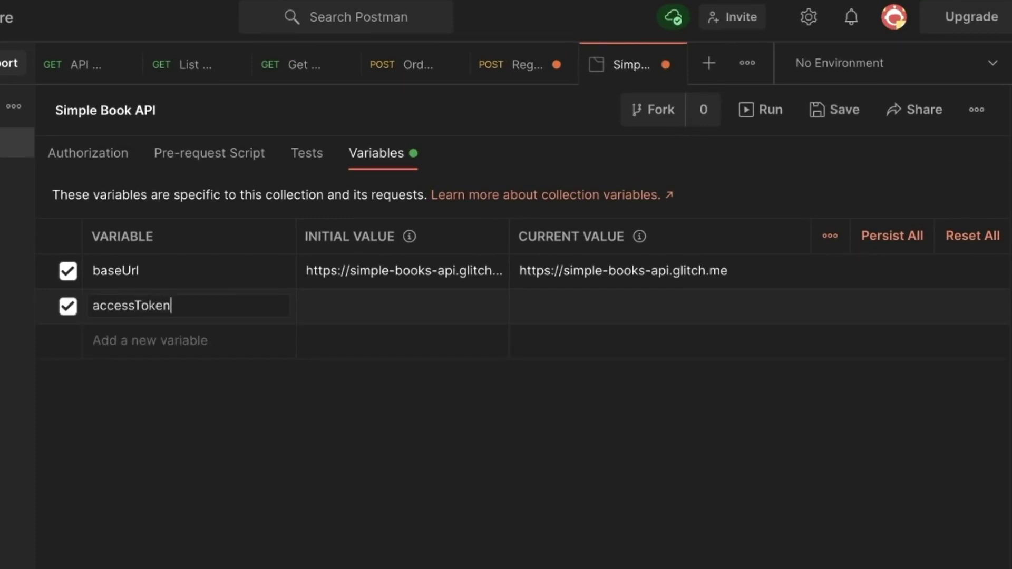
key("Tab")
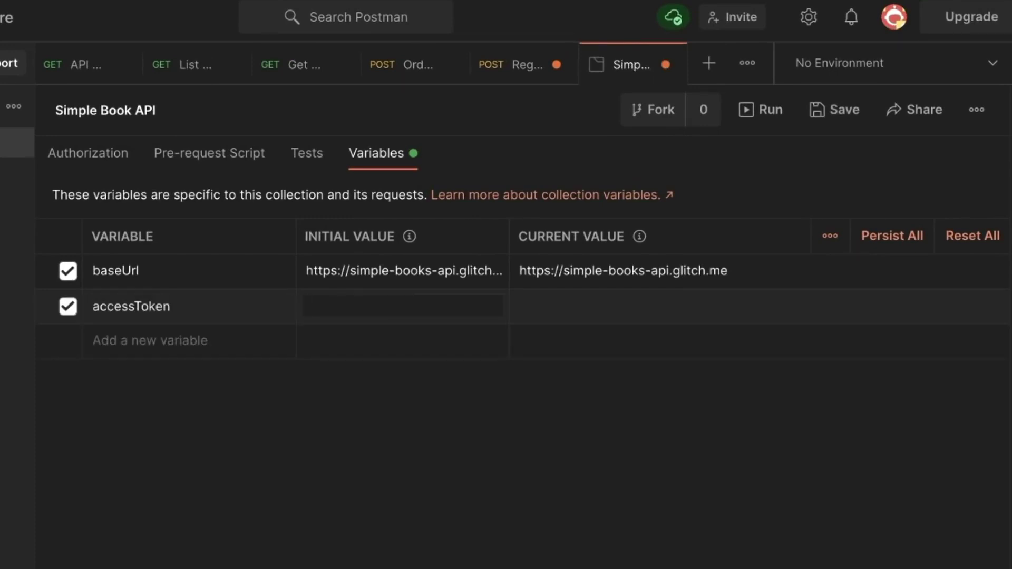
type("---")
left_click(519, 306)
key("ctrl+v")
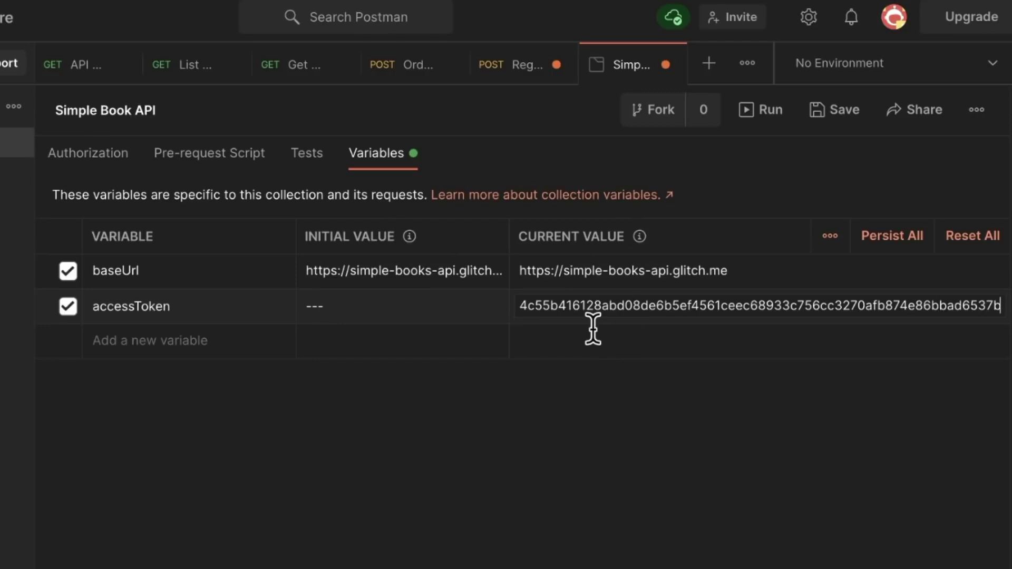
key("ctrl+s")
Save the Register API Client request, send it again to check the response status, and close it
left_click(503, 71)
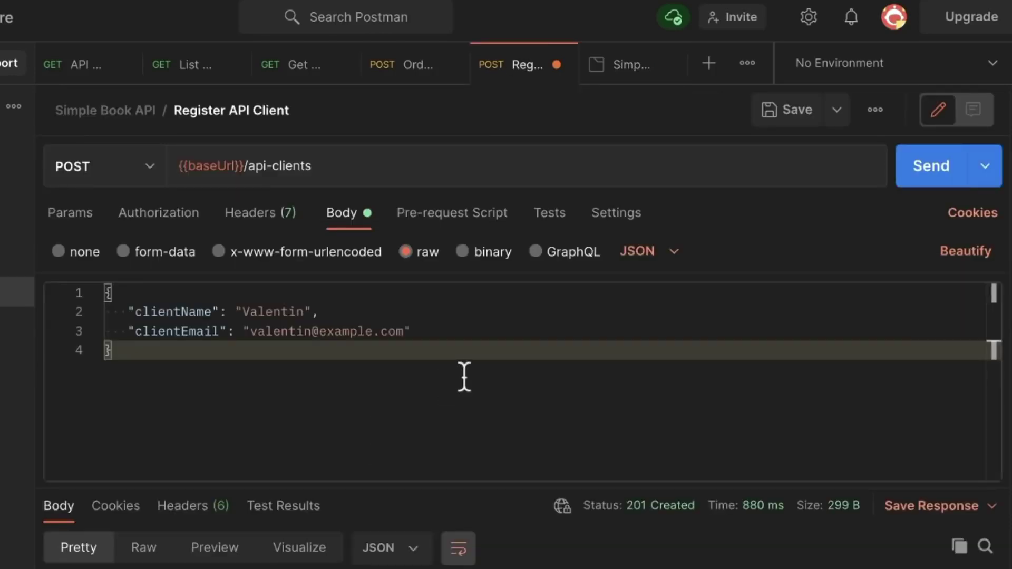
key("ctrl+s")
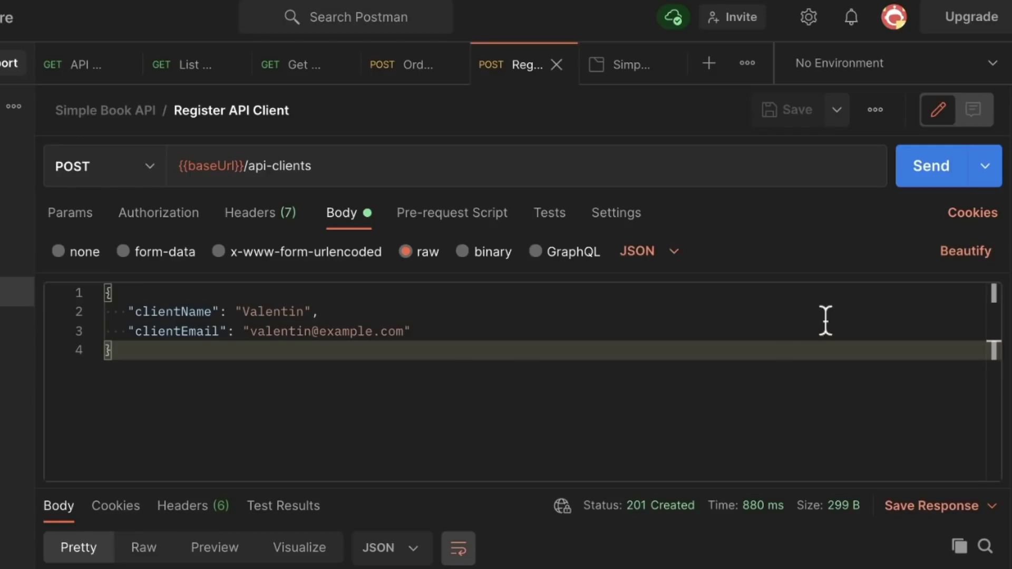
left_click(926, 186)
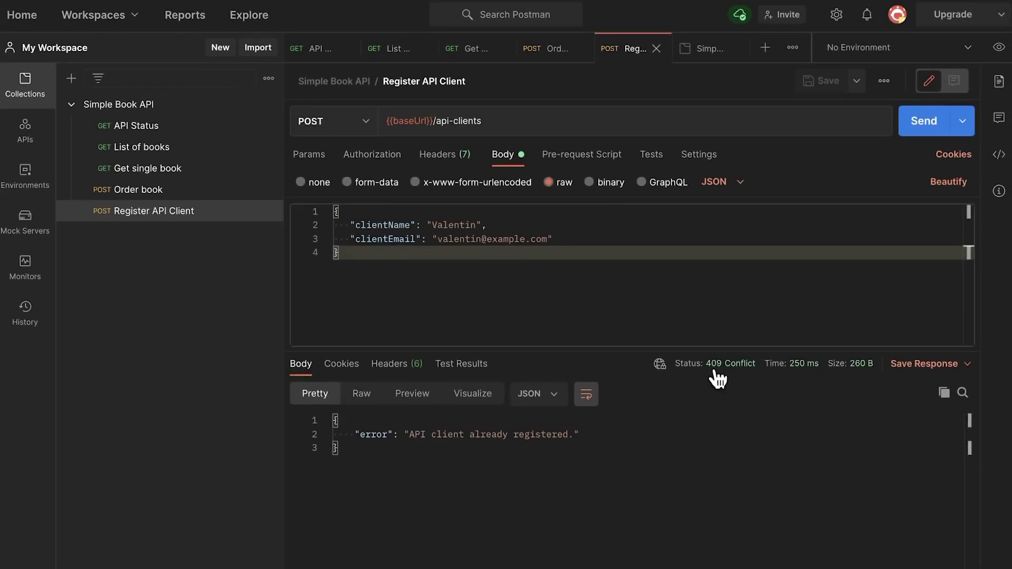
mouse_move(718, 377)
left_click(656, 48)
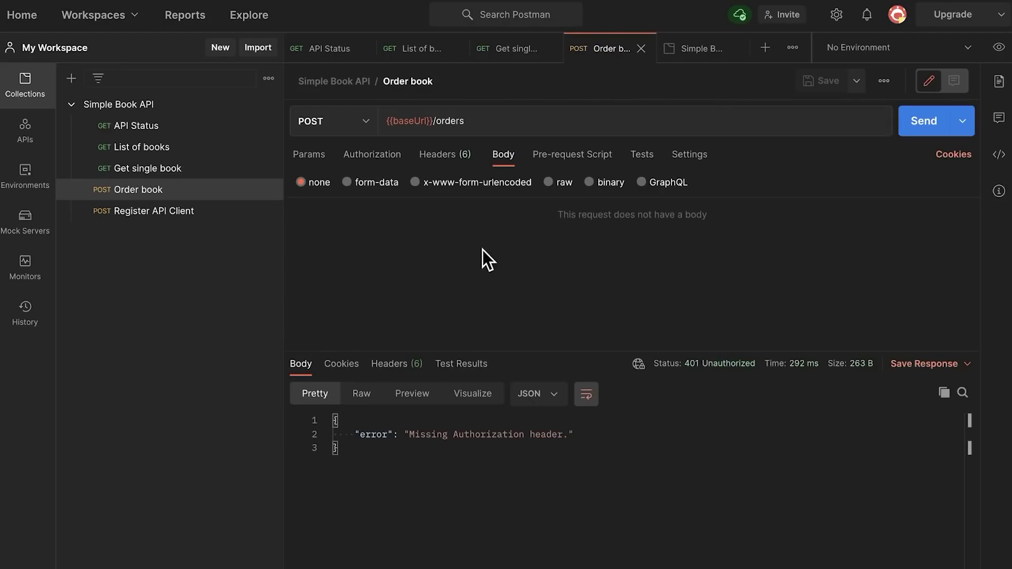
View the Order book request's headers, including the hidden auto-generated ones
left_click(425, 469)
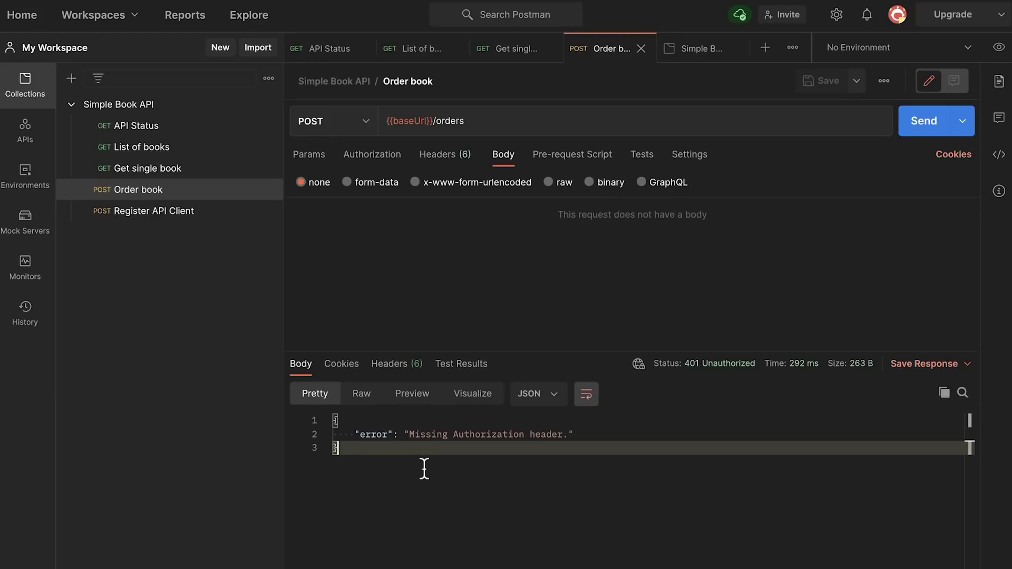
left_click(448, 156)
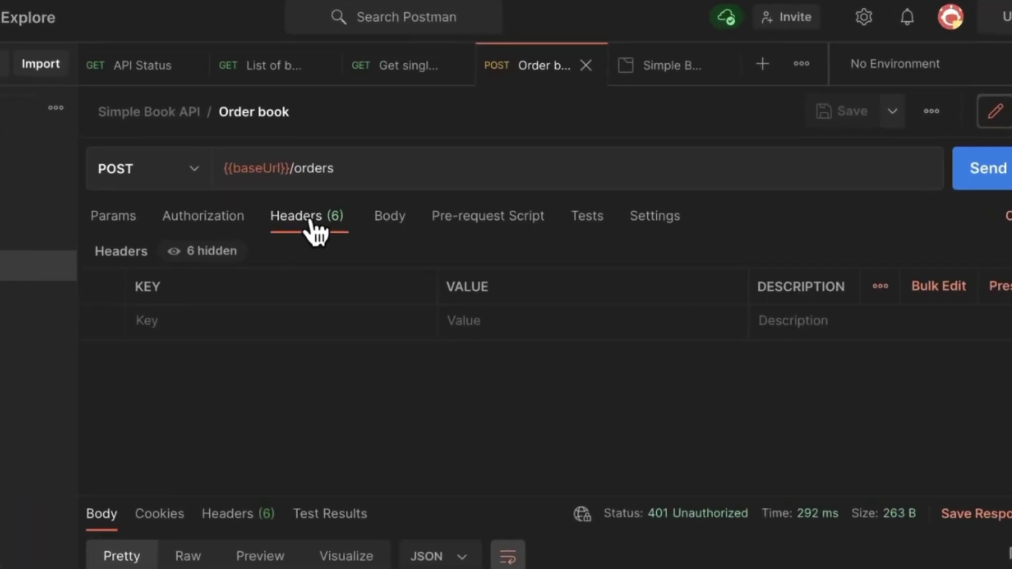
mouse_move(196, 258)
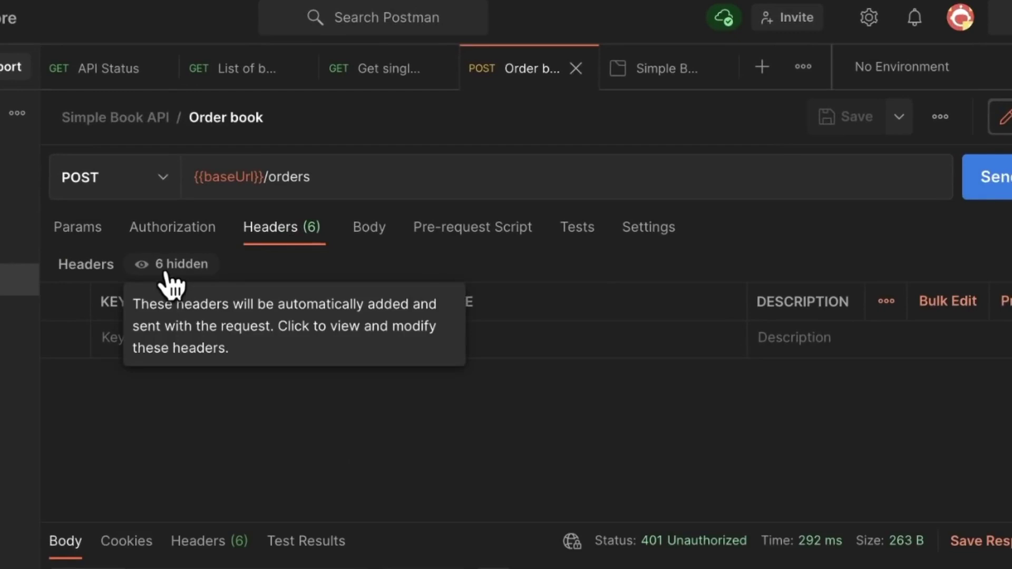
left_click_drag(445, 524, 445, 564)
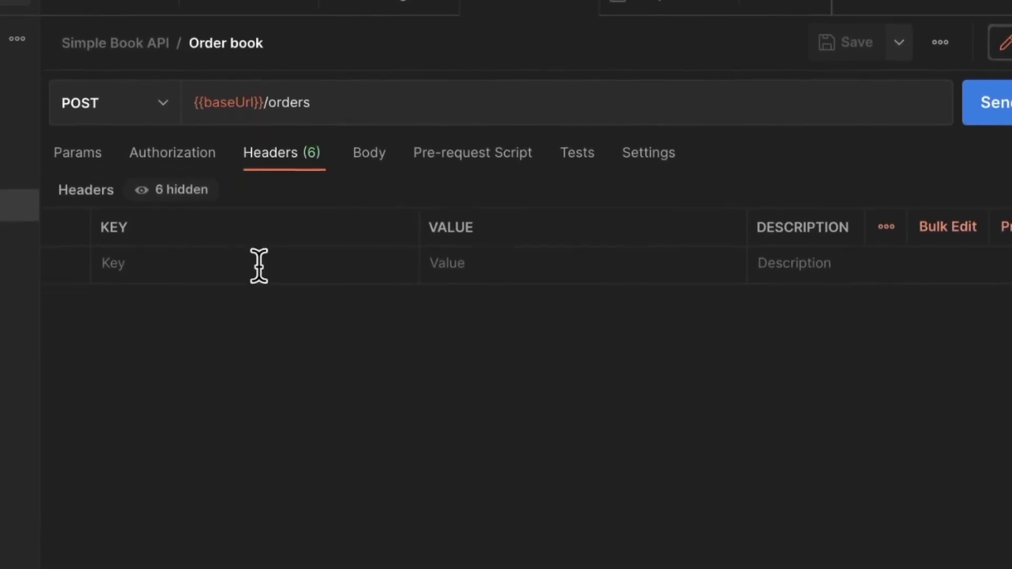
left_click(188, 194)
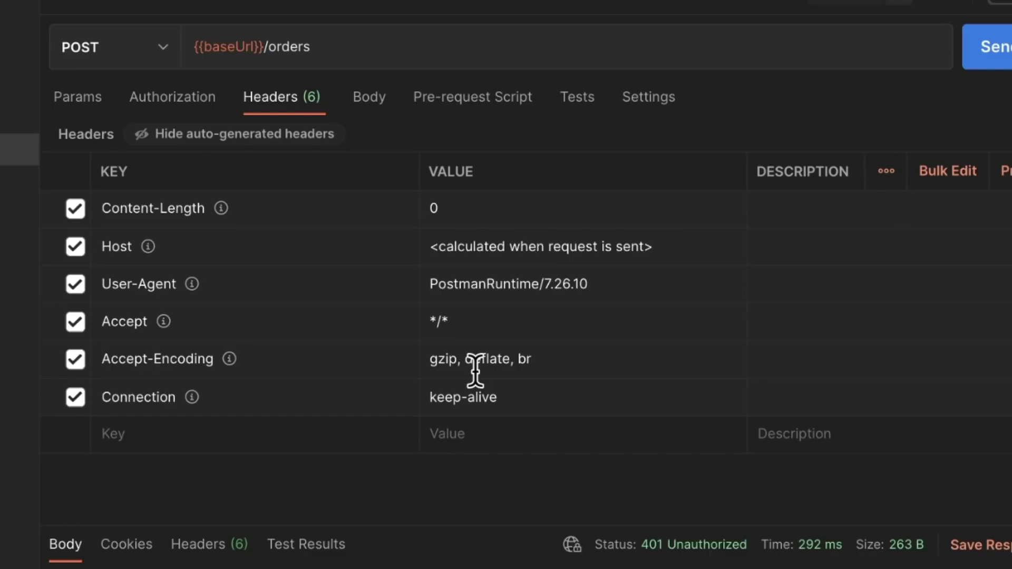
Set the Order book request's authorization type to Bearer Token with {{accessToken}} as the token
left_click(144, 111)
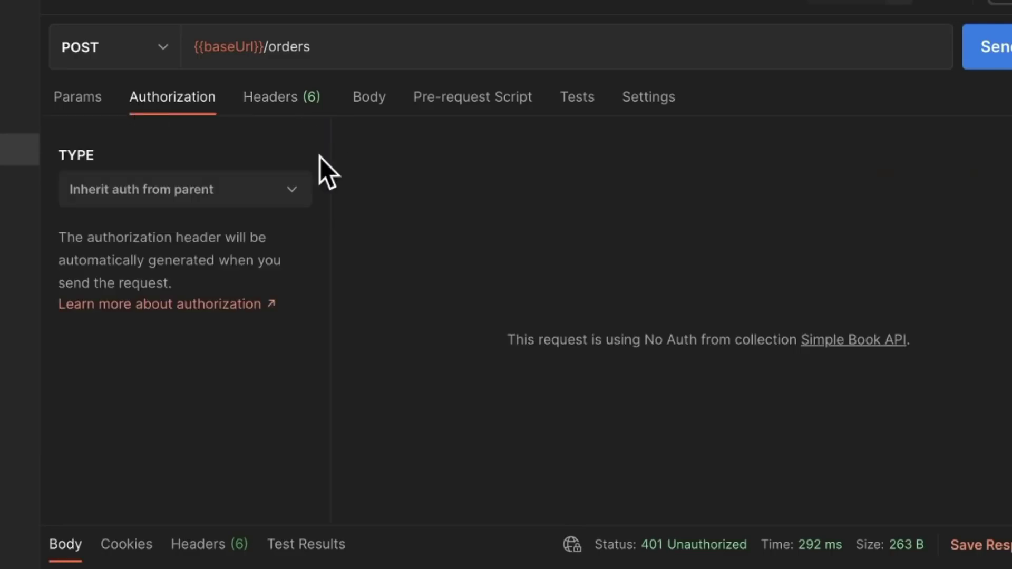
left_click(299, 189)
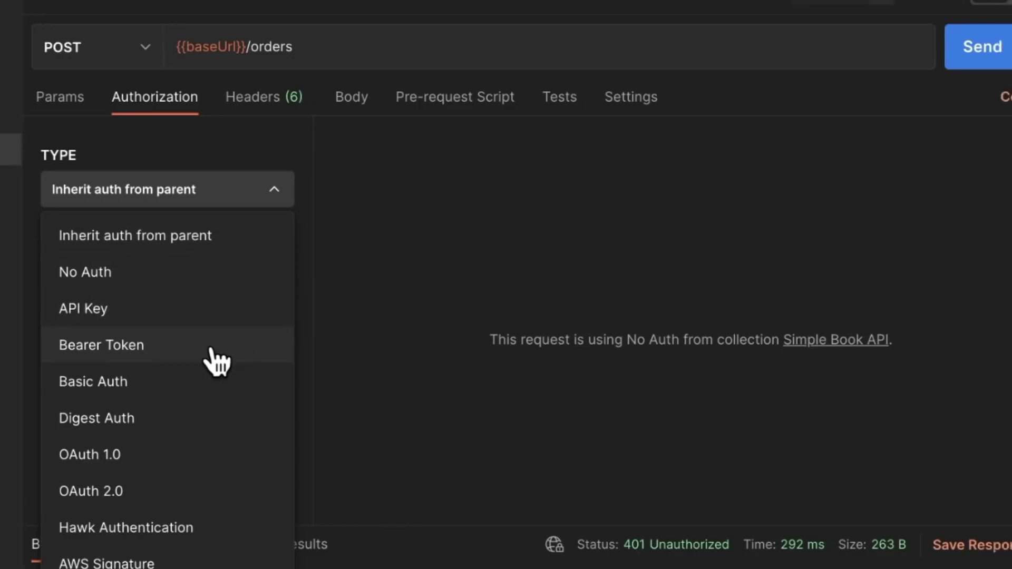
left_click(228, 349)
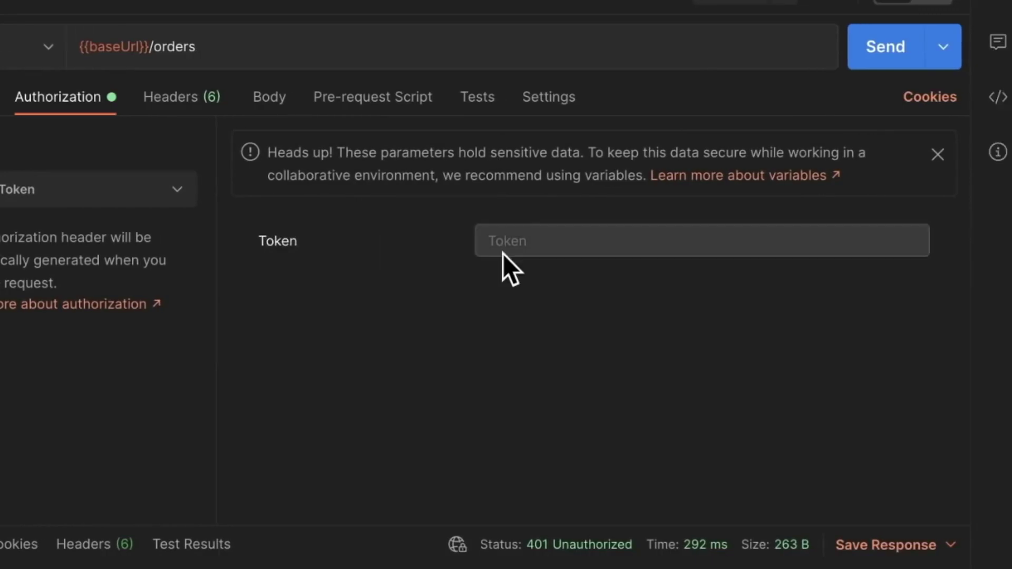
left_click(586, 240)
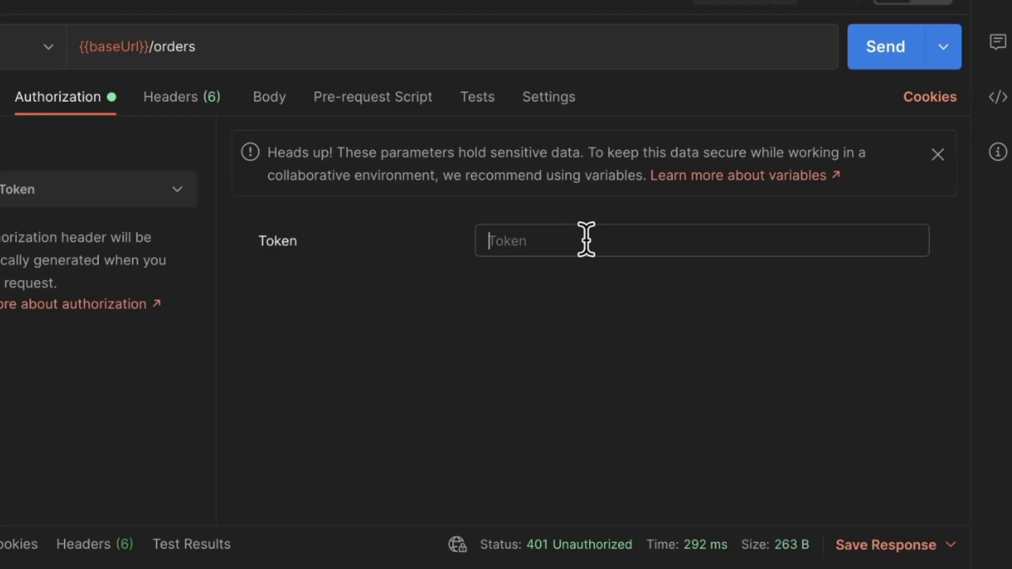
left_click(586, 240)
type("{{a")
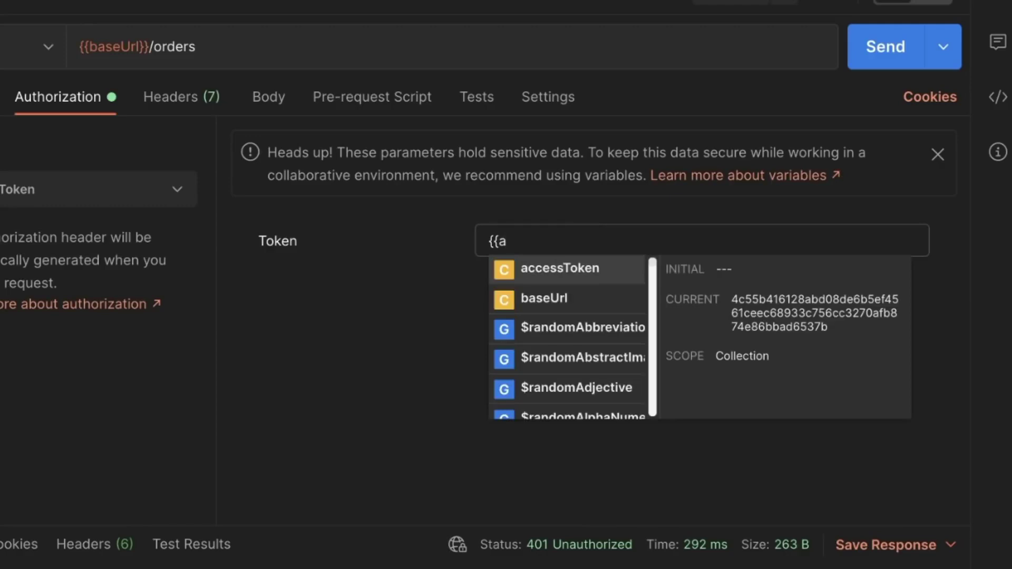
key("Return")
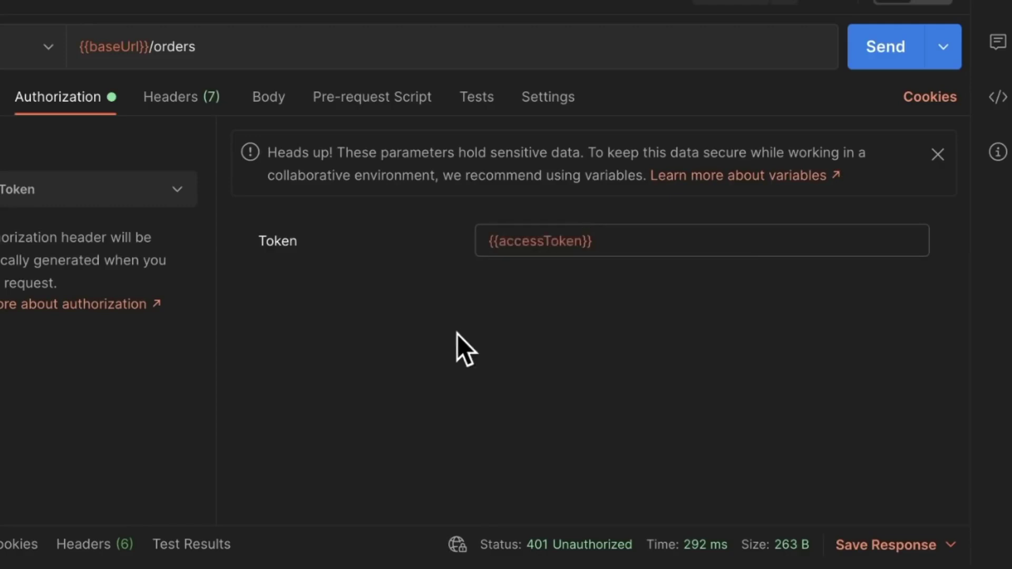
mouse_move(544, 236)
left_click(388, 314)
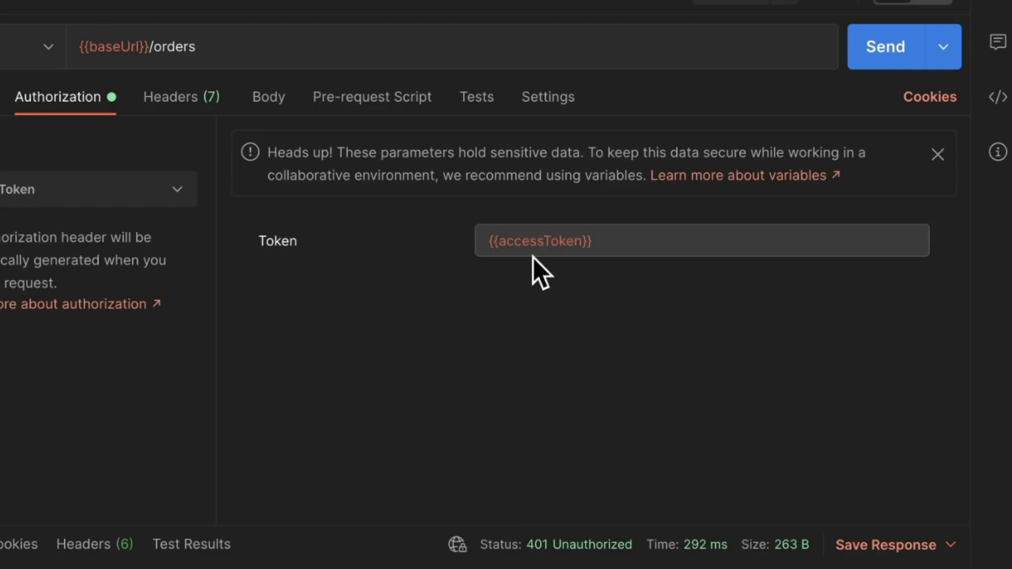
mouse_move(540, 241)
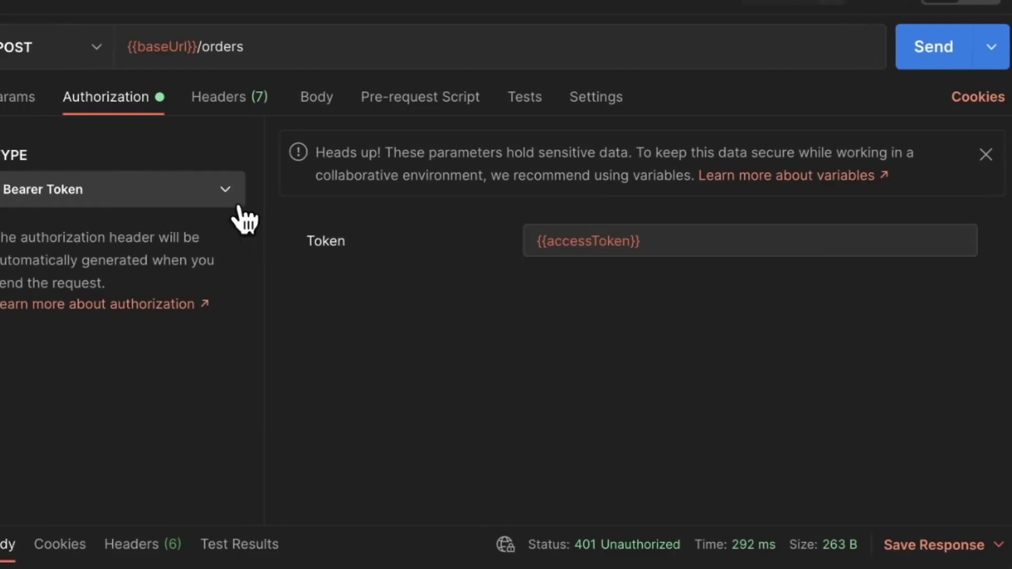
Check the generated Authorization header of the Order book request and send the request
left_click(282, 108)
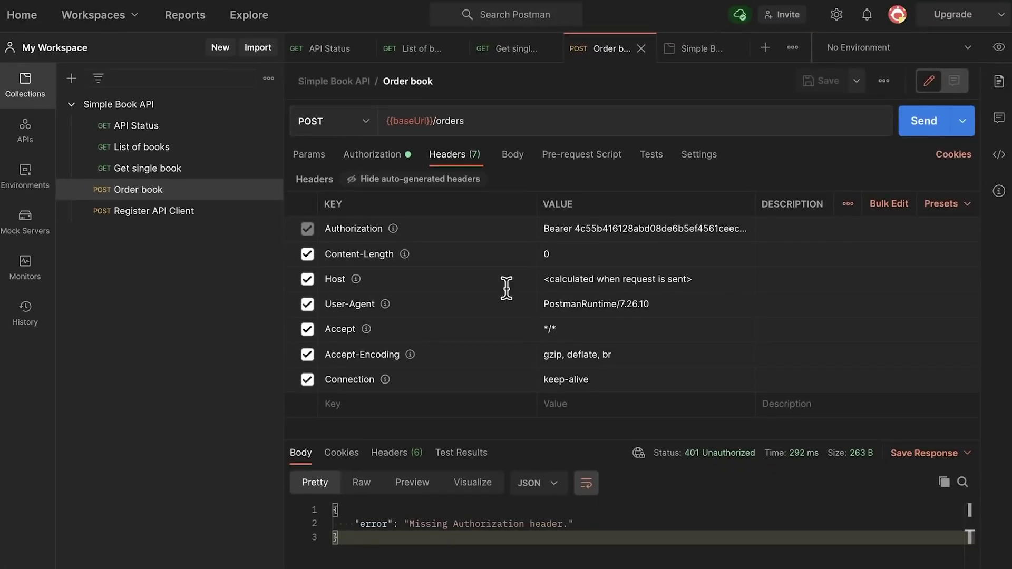
left_click(918, 138)
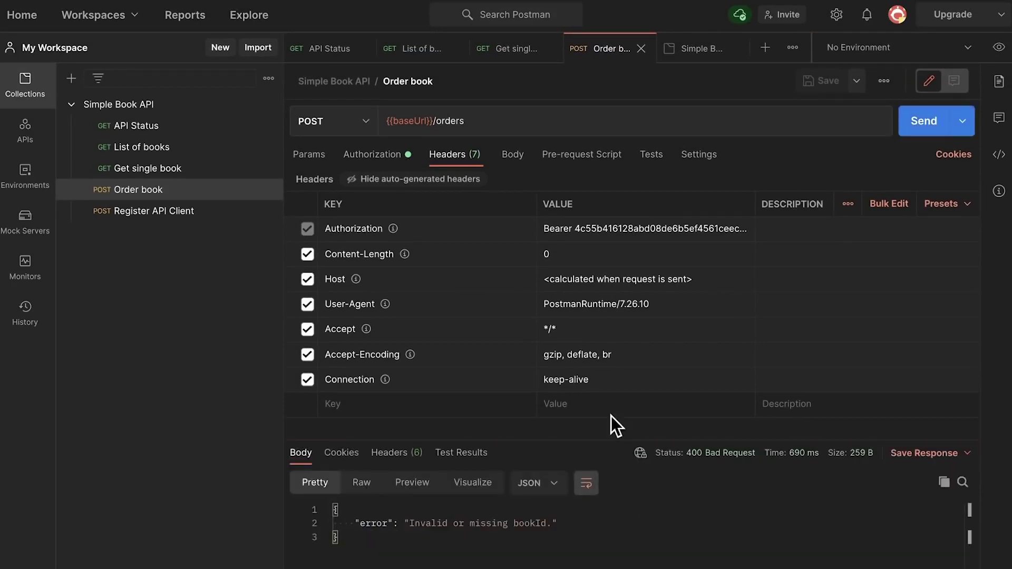
left_click(596, 551)
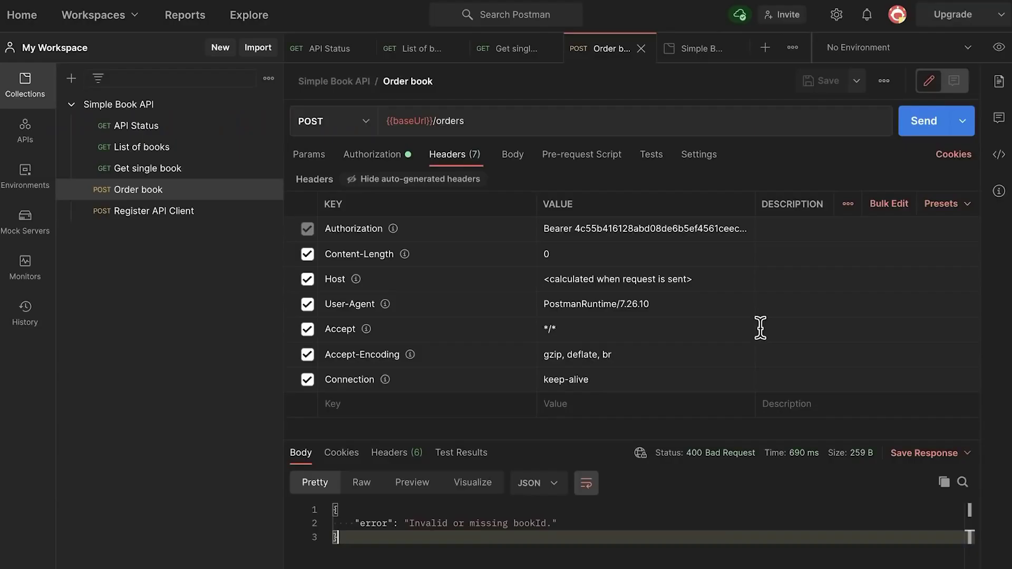
Send the Order book request with the raw text body "We want book with id 1" and enlarge the response area
left_click(511, 158)
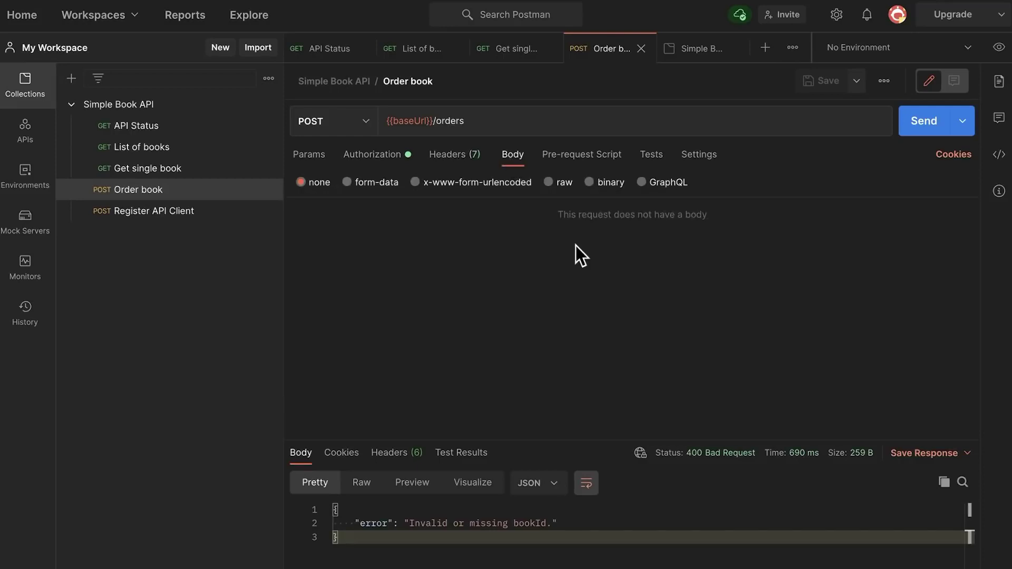
left_click(561, 183)
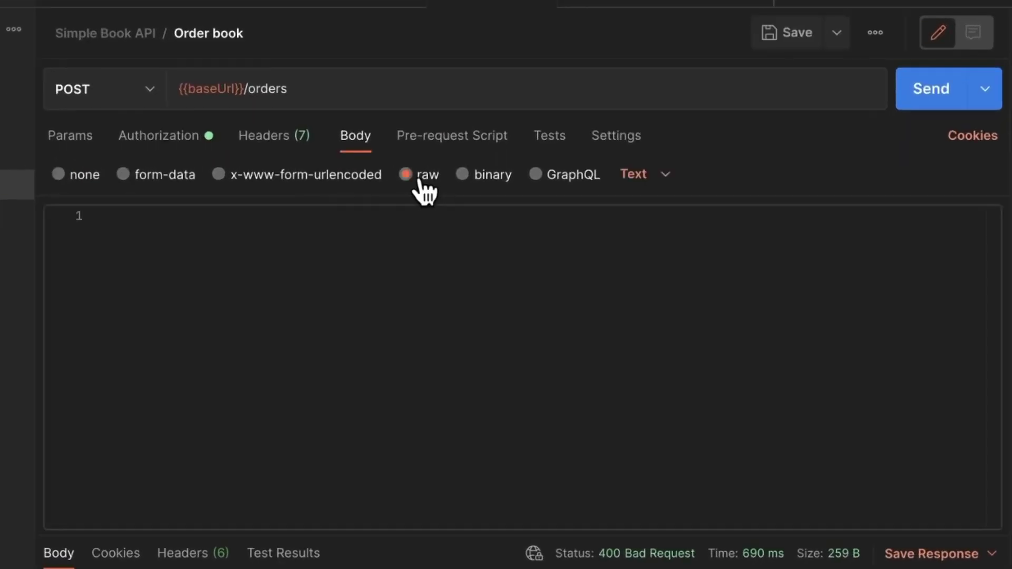
left_click(286, 309)
type("W")
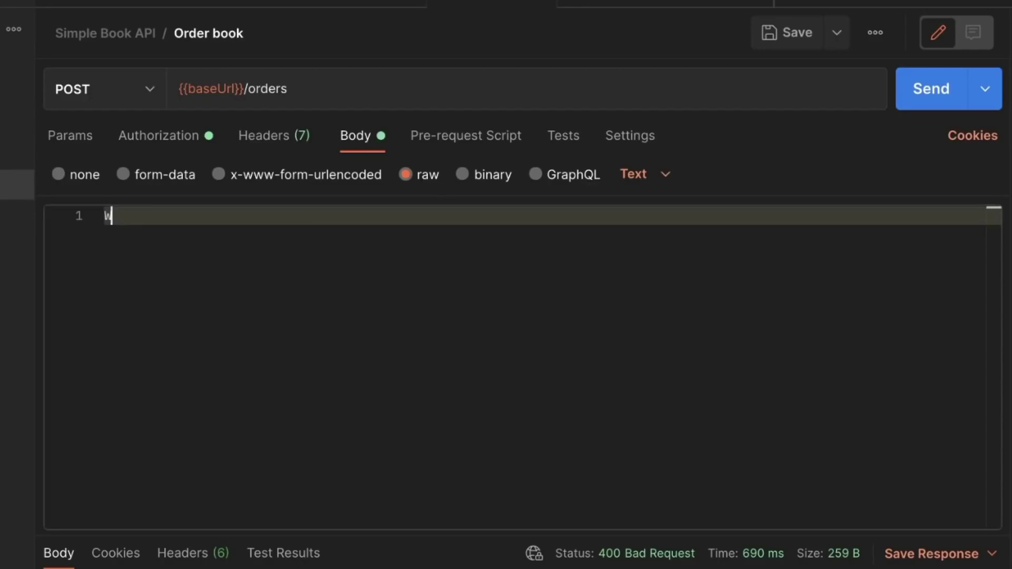
type("e want book with id 1")
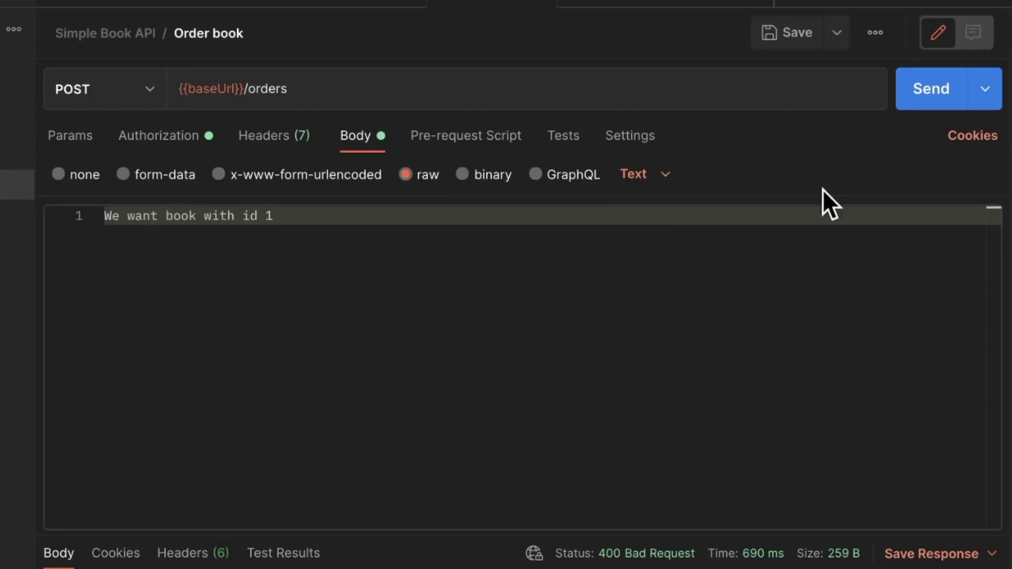
left_click(910, 103)
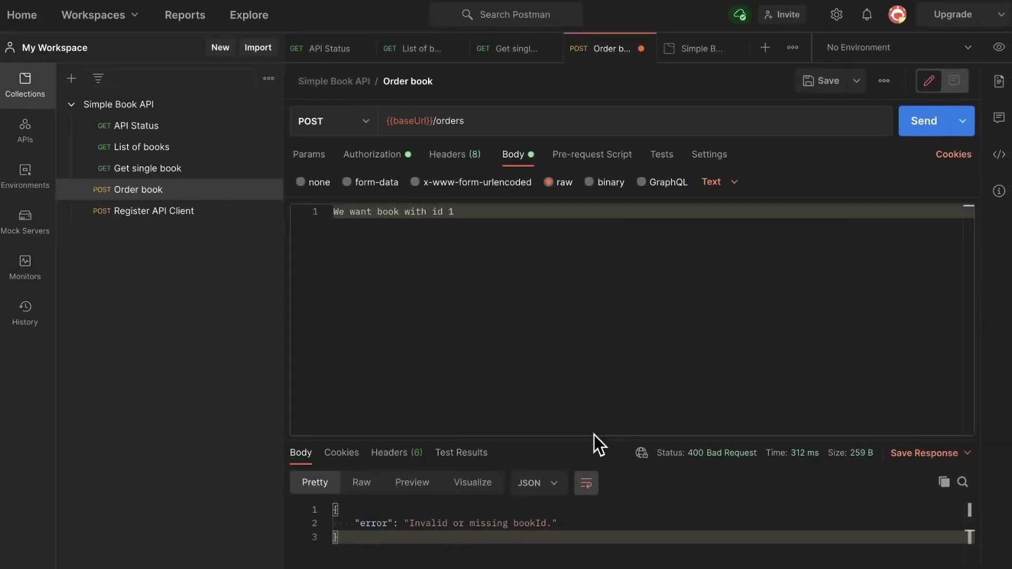
left_click_drag(594, 438, 601, 335)
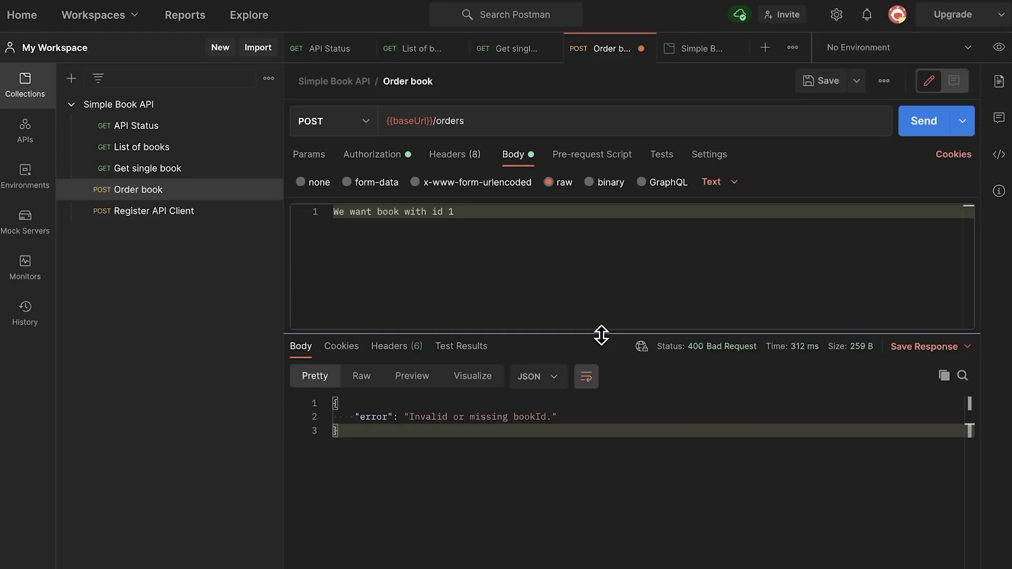
Switch to the API documentation in the browser and copy the example JSON body under Submit an order
key("ctrl+Right")
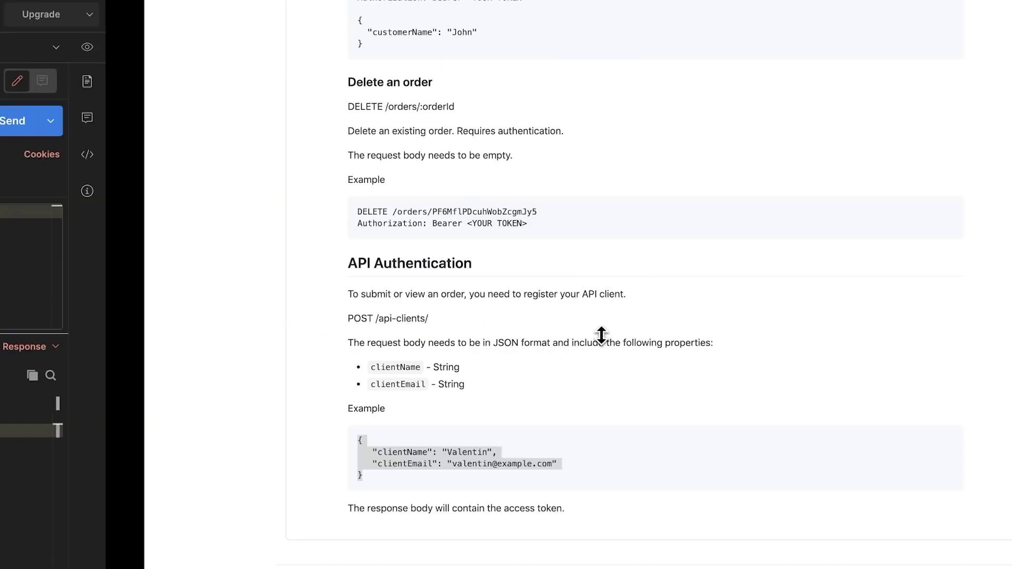
scroll(419, 350, "up", 15)
scroll(418, 350, "up", 4)
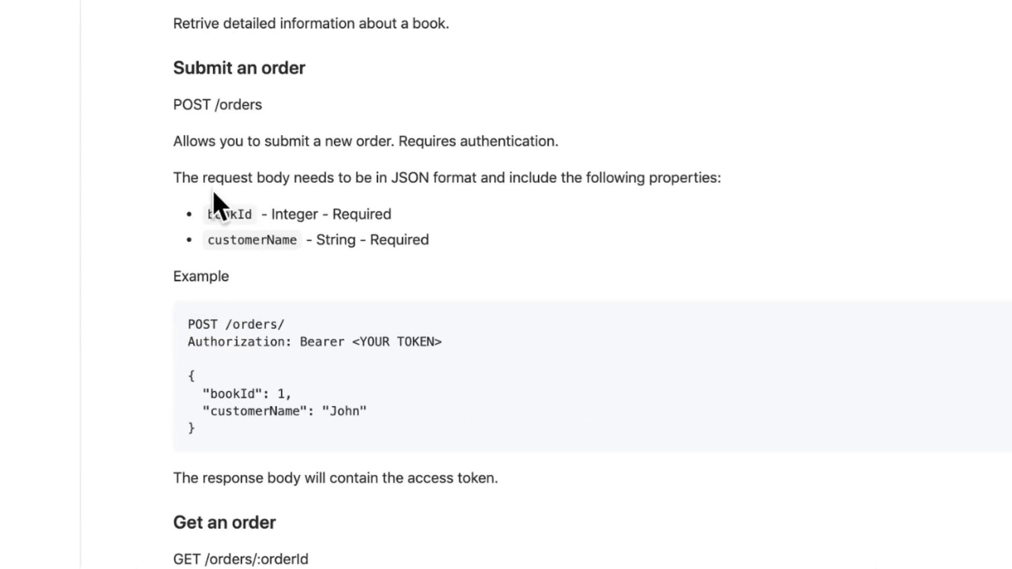
left_click_drag(203, 177, 274, 178)
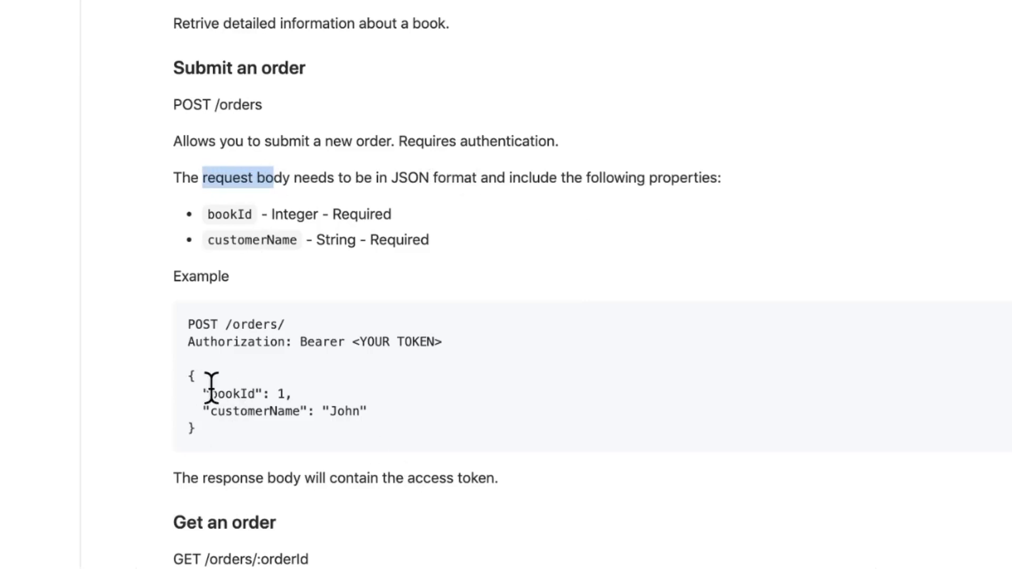
left_click_drag(191, 377, 203, 430)
key("ctrl+c")
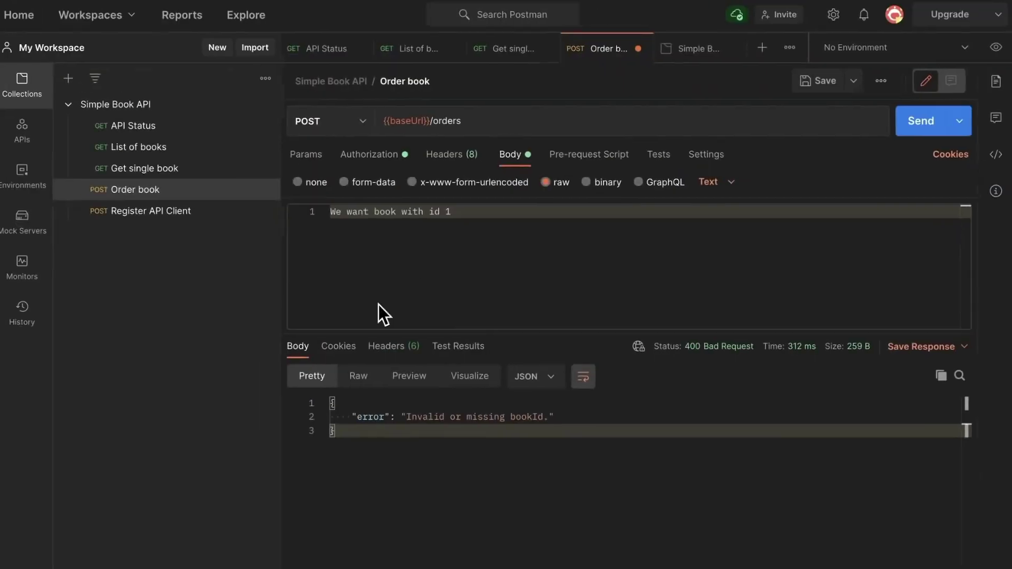
Switch back to Postman, replace the Order book body with the copied JSON example and set the raw format to JSON
key("shift+Left")
left_click(509, 231)
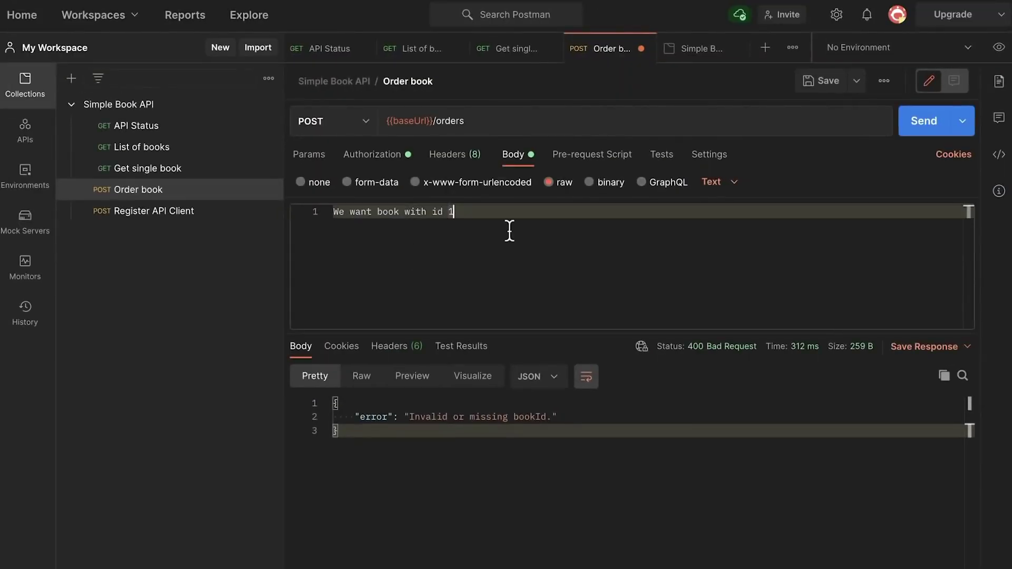
key("ctrl+v")
key("ctrl+a")
key("ctrl+v")
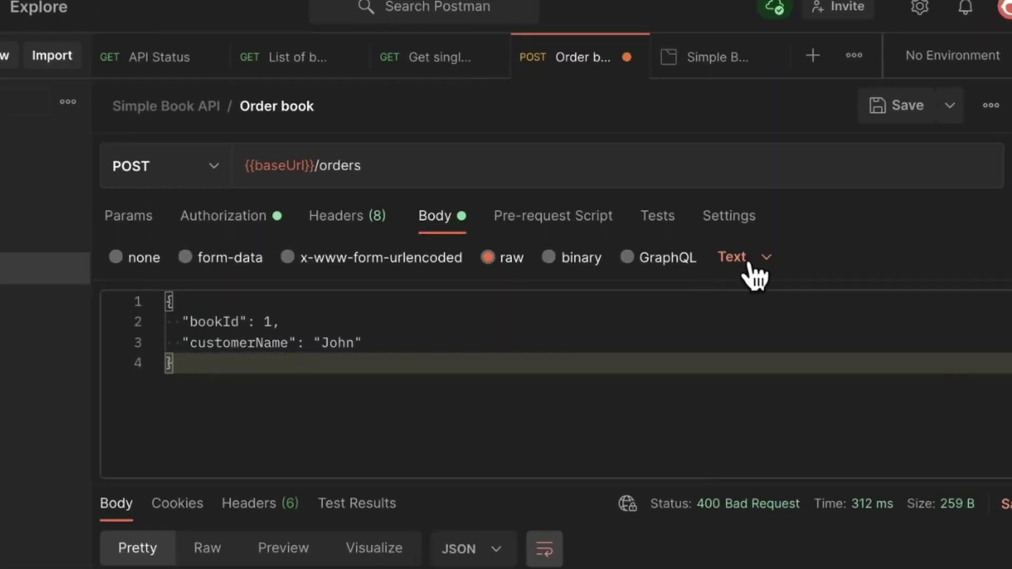
left_click(751, 266)
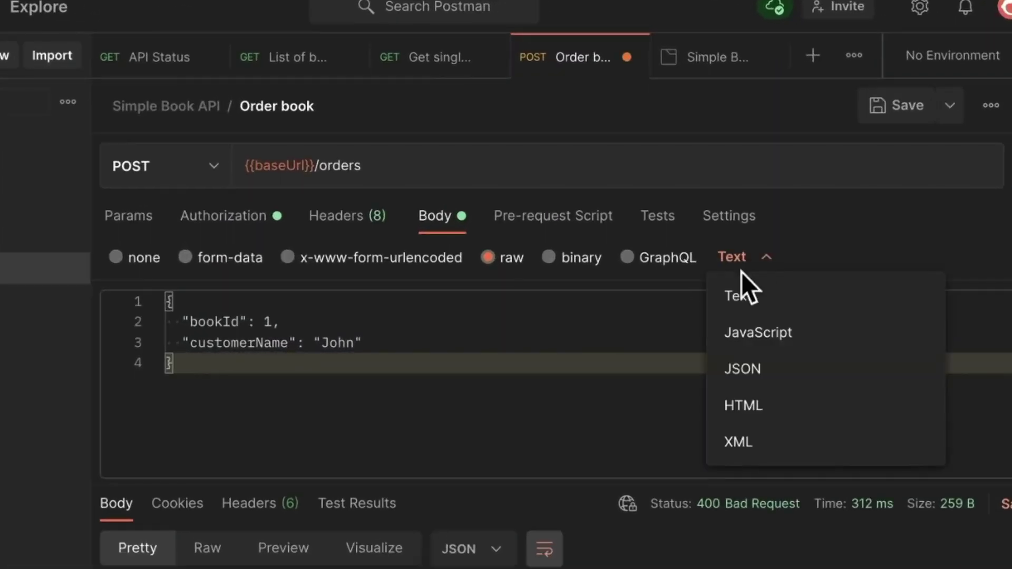
left_click(748, 369)
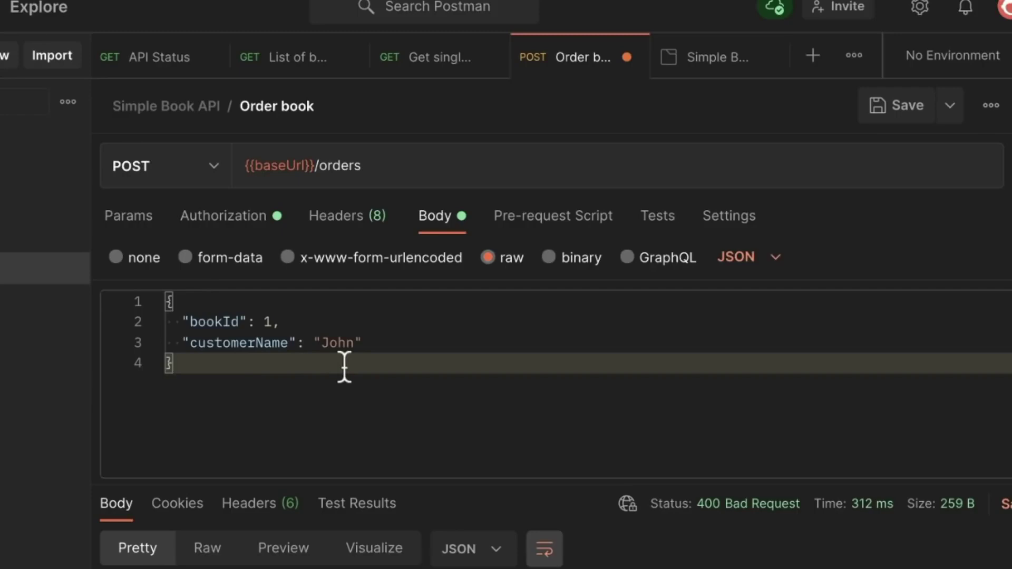
Try an equals sign in place of the colon after the bookId key, and restore the colon
left_click(256, 321)
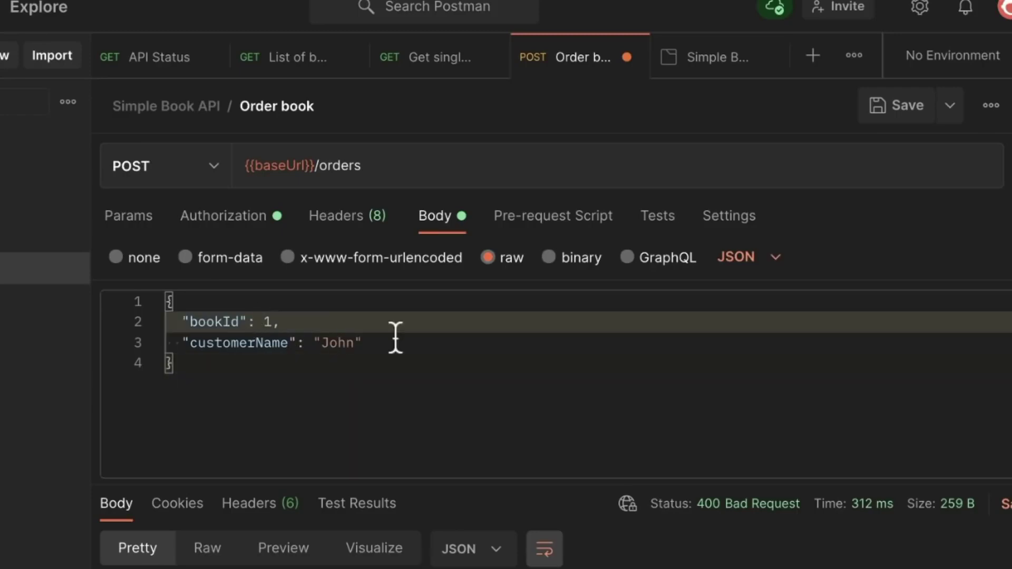
key("BackSpace")
type("=")
key("BackSpace")
key("BackSpace")
type(":")
Remove both double quotes around the bookId key in the JSON body
left_click(248, 321)
left_click(181, 321)
key("Right")
key("BackSpace")
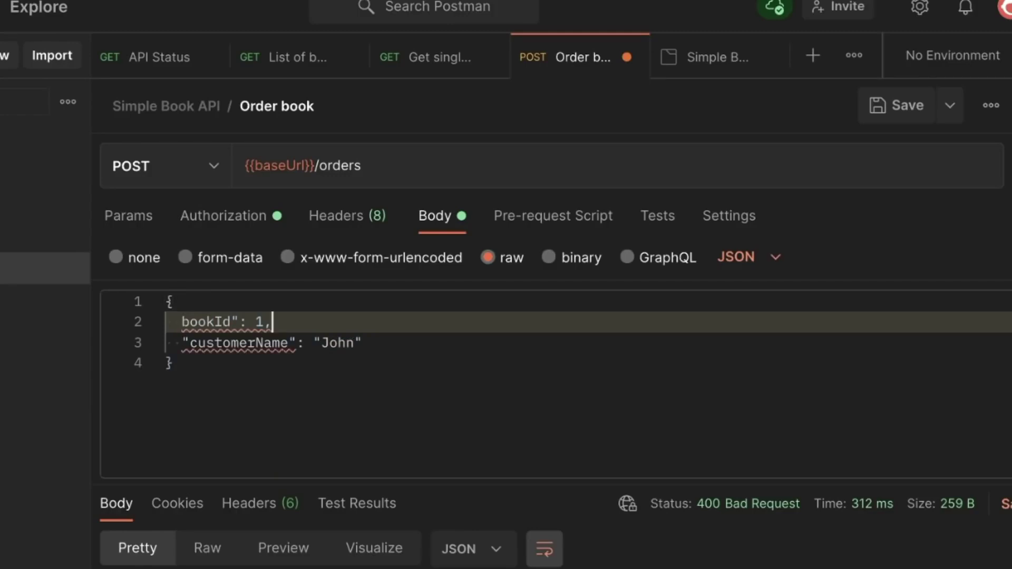
key("Right")
key("Right")
key("Right")
key("Right")
key("Right")
key("Right")
key("Delete")
key("Home")
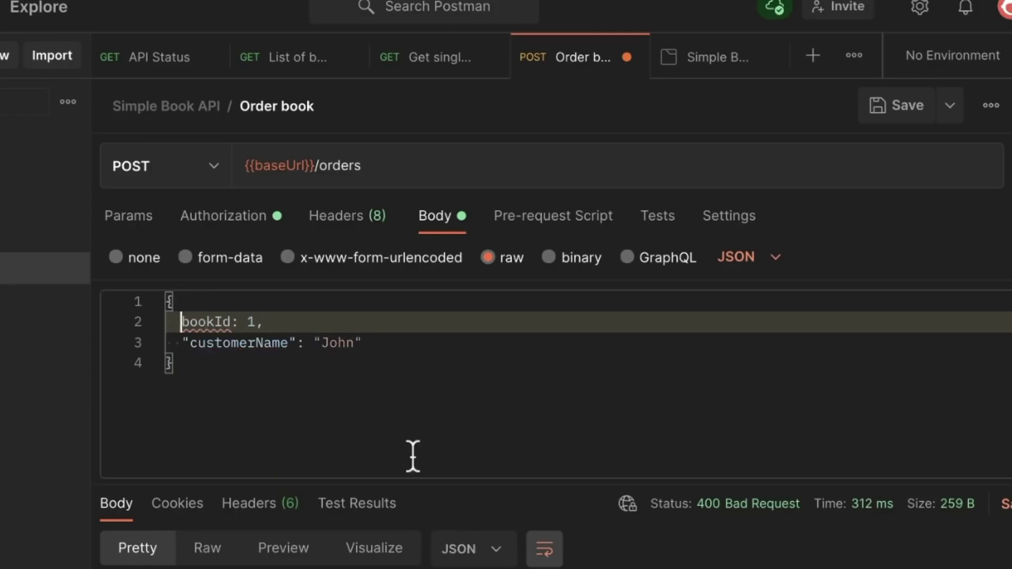
Put the double quotes back around the bookId key in the JSON body
type("\"")
key("Right")
key("Right")
key("Right")
key("Right")
key("Right")
key("Right")
type("\"")
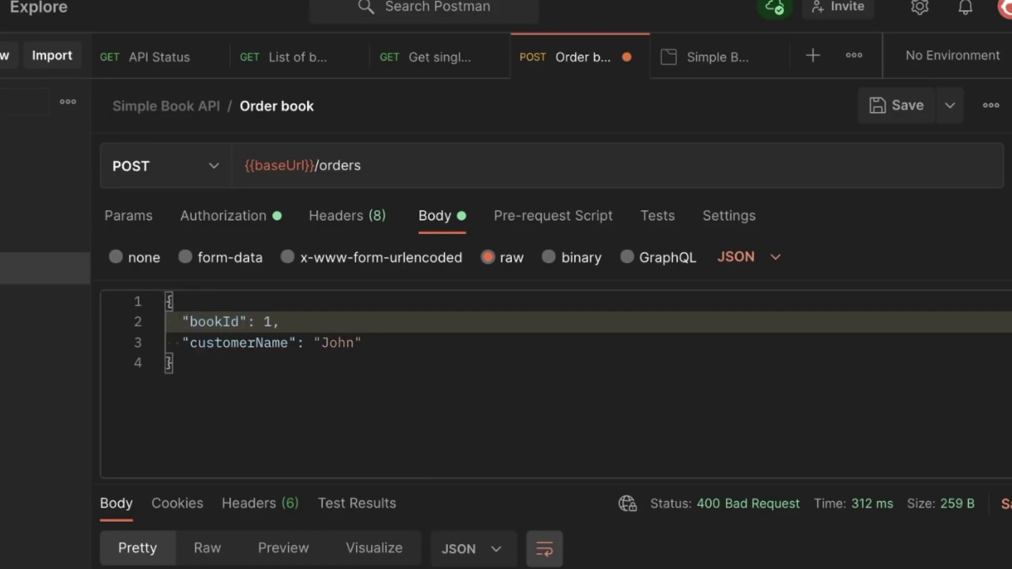
Try a single quote in place of the bookId key's closing double quote, and restore the double quote
key("BackSpace")
type("'")
key("BackSpace")
type("\"")
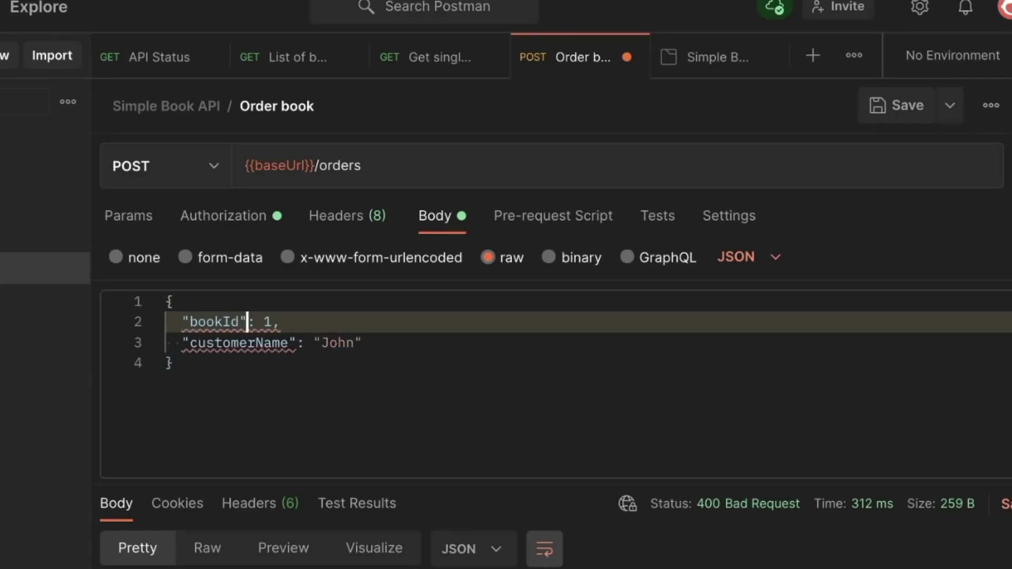
Replace the bookId value in the JSON body with the boolean true
left_click(399, 426)
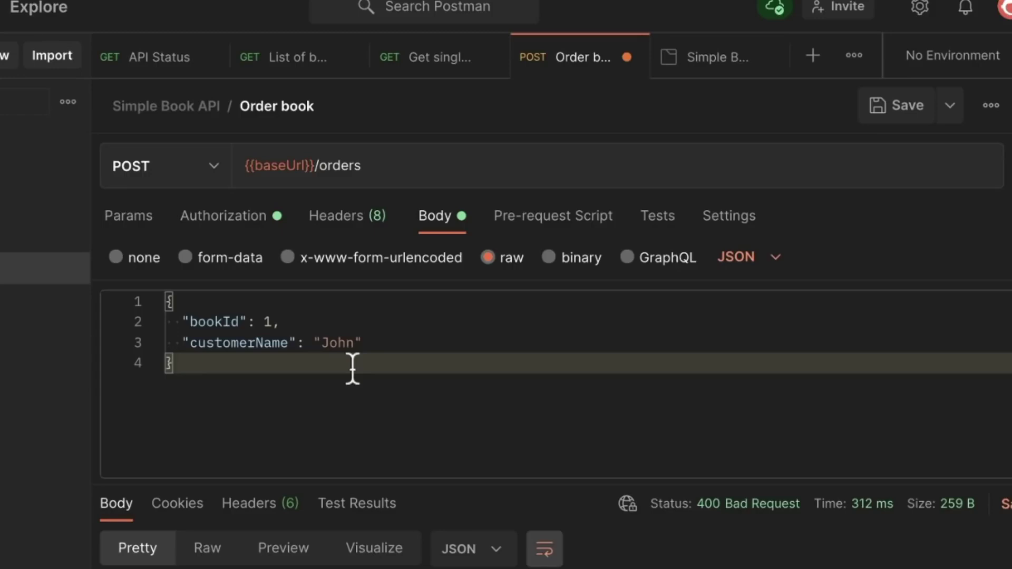
left_click(303, 320)
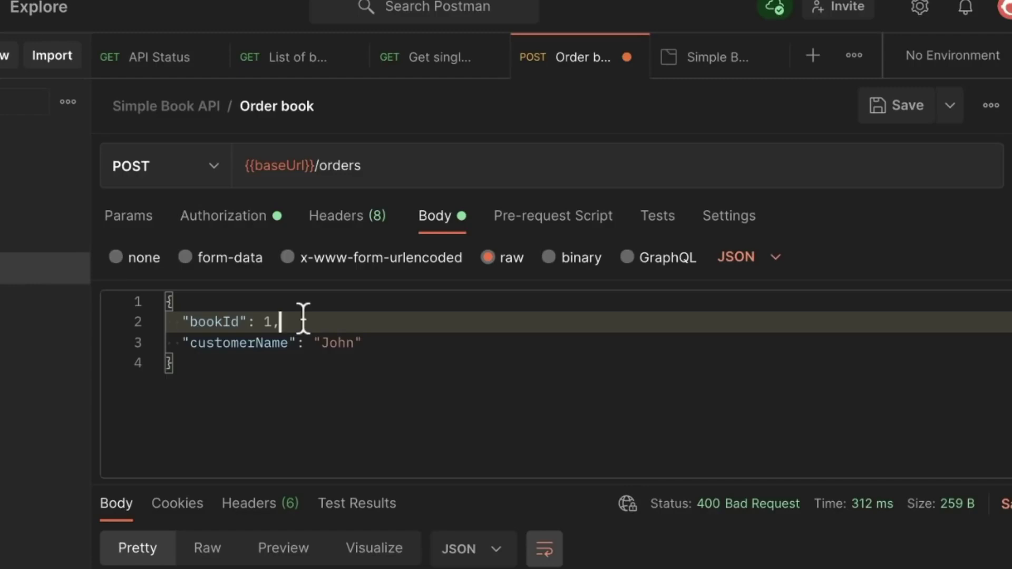
key("Left")
key("BackSpace")
type("true")
left_click(326, 417)
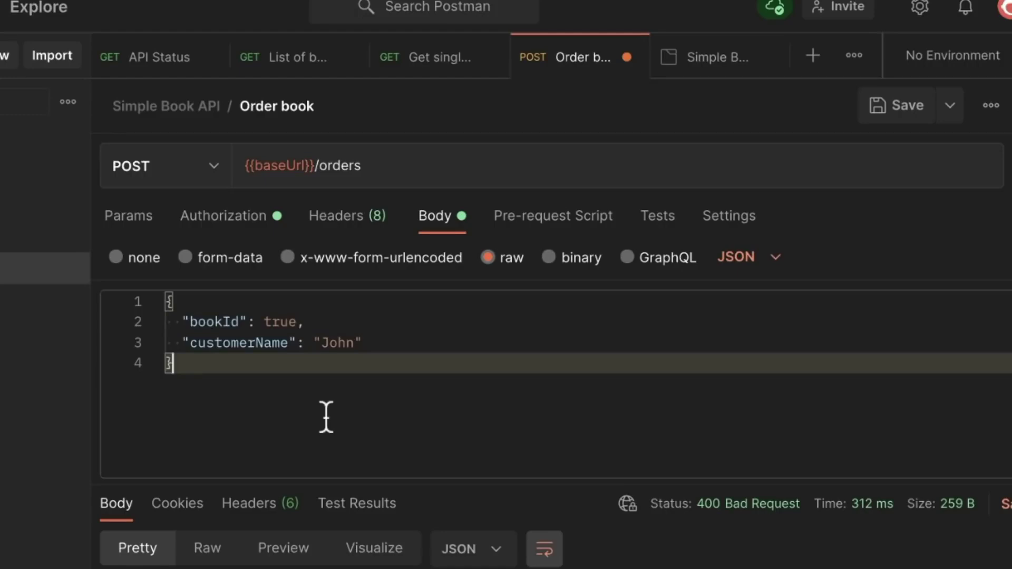
Change the bookId value in the JSON body to the quoted string "1"
double_click(280, 322)
type("1")
key("Left")
type("\"")
key("Right")
key("Right")
key("Left")
type(":")
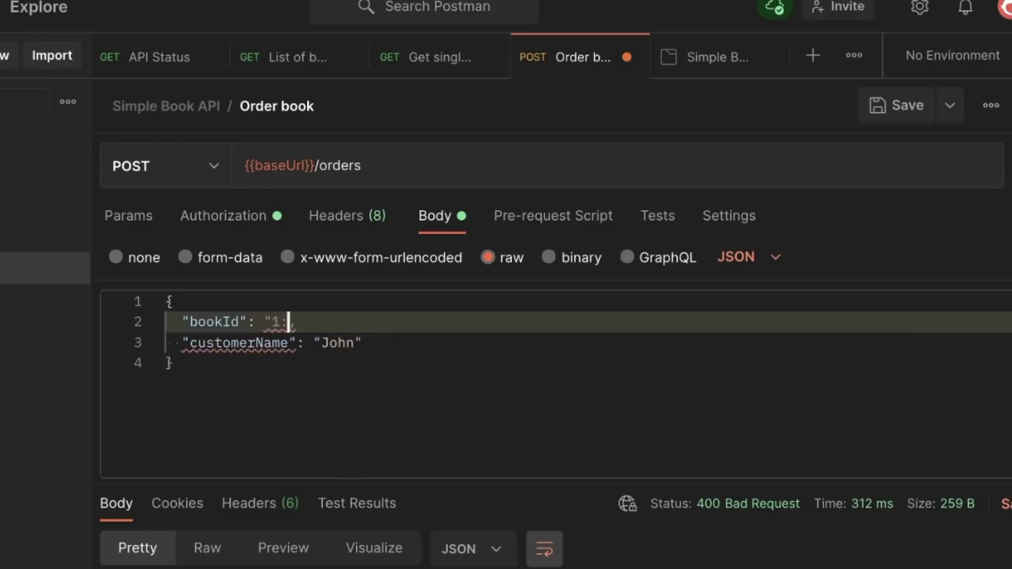
key("BackSpace")
type("\"")
left_click(355, 400)
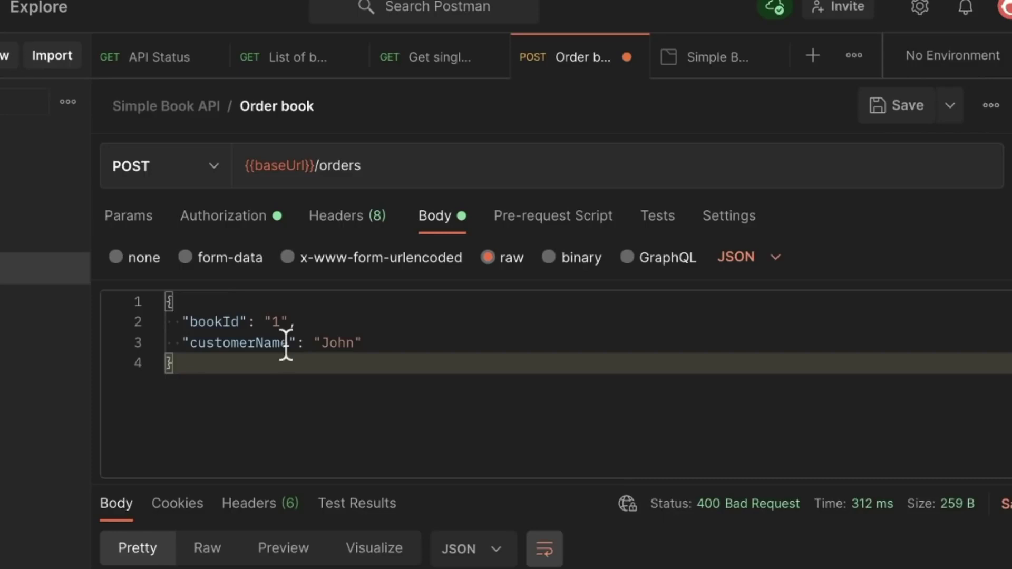
Change the bookId value back to the number 1 without quotes
double_click(274, 321)
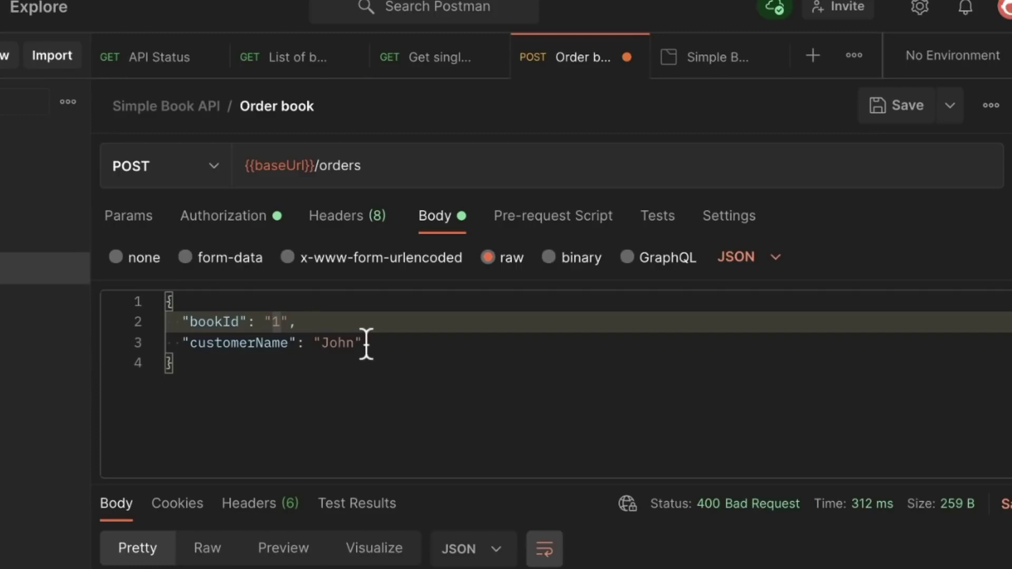
key("BackSpace")
key("BackSpace")
type("1")
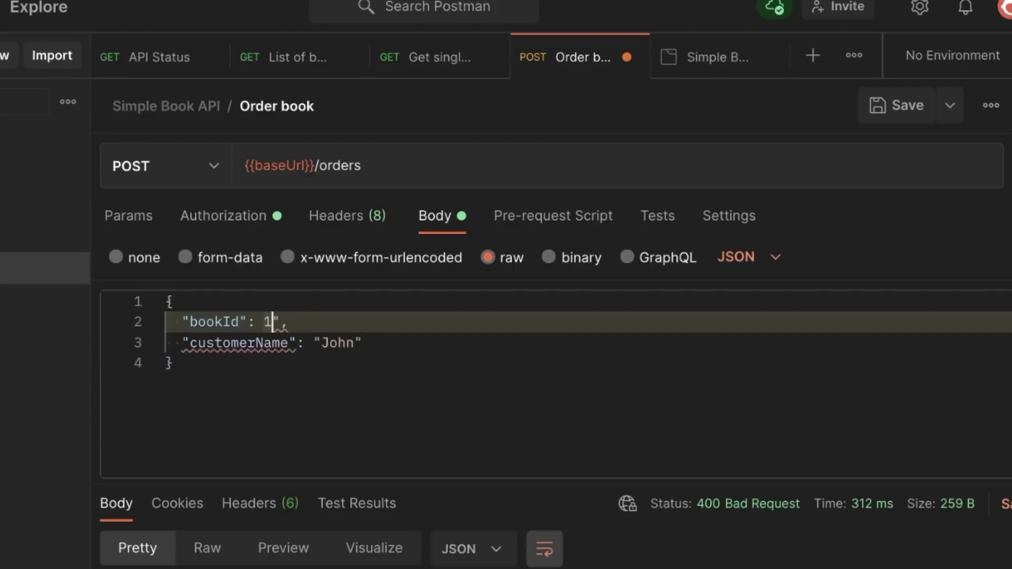
key("Delete")
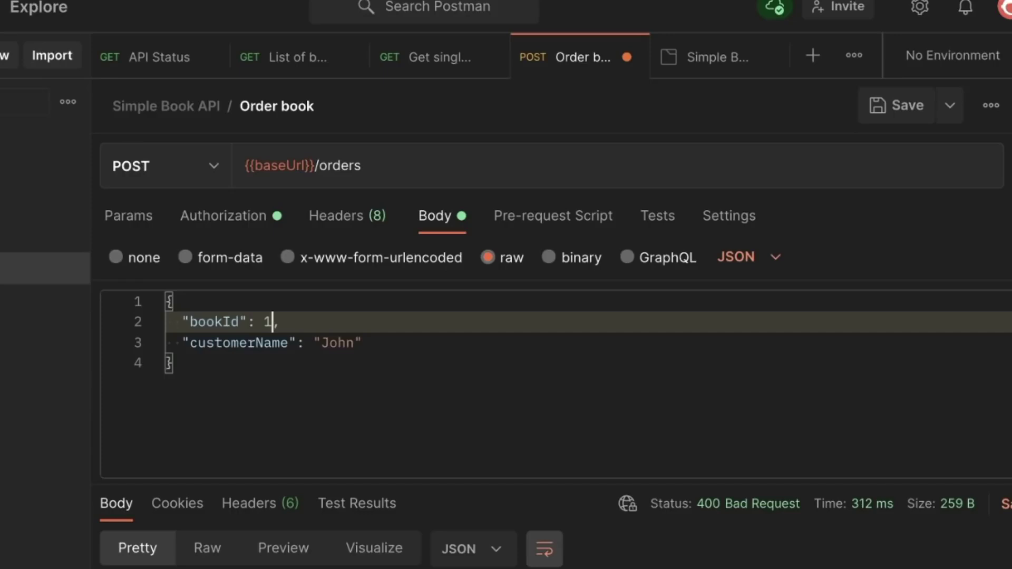
Remove the comma after the bookId value and send the Order book request
key("Delete")
left_click(334, 402)
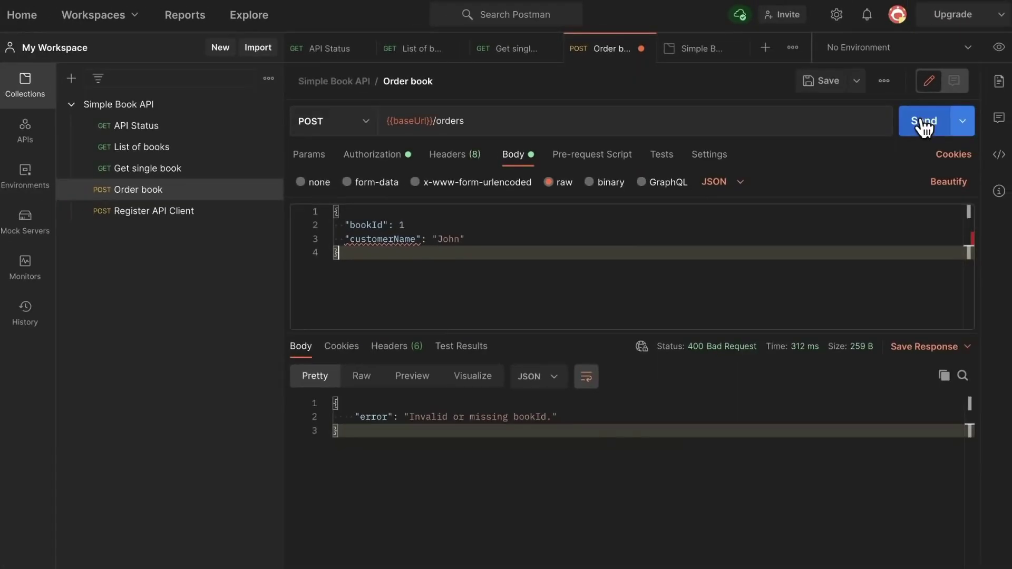
left_click(922, 121)
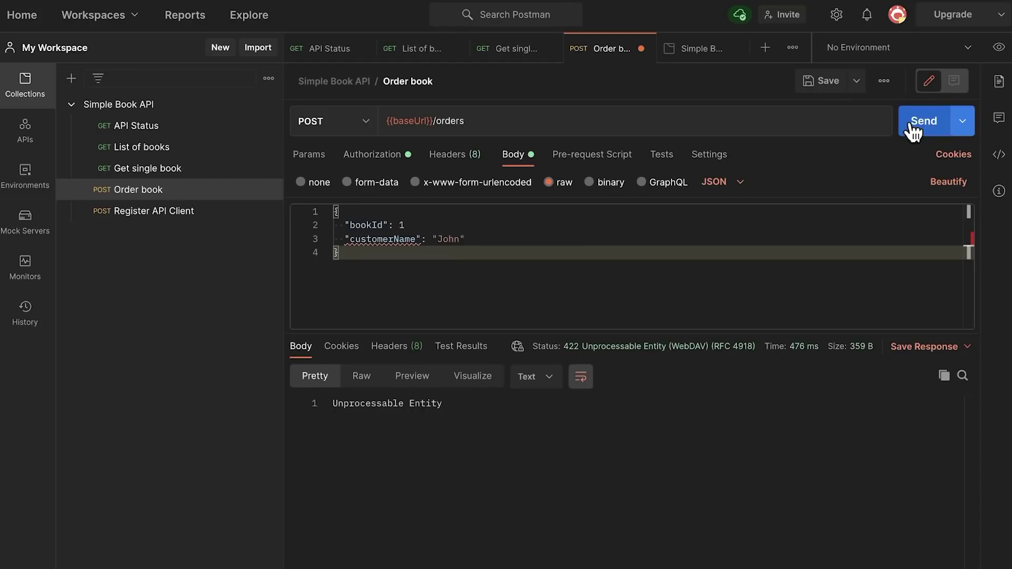
Restore the comma after the bookId value and send the Order book request
left_click(454, 213)
left_click(434, 225)
type(",")
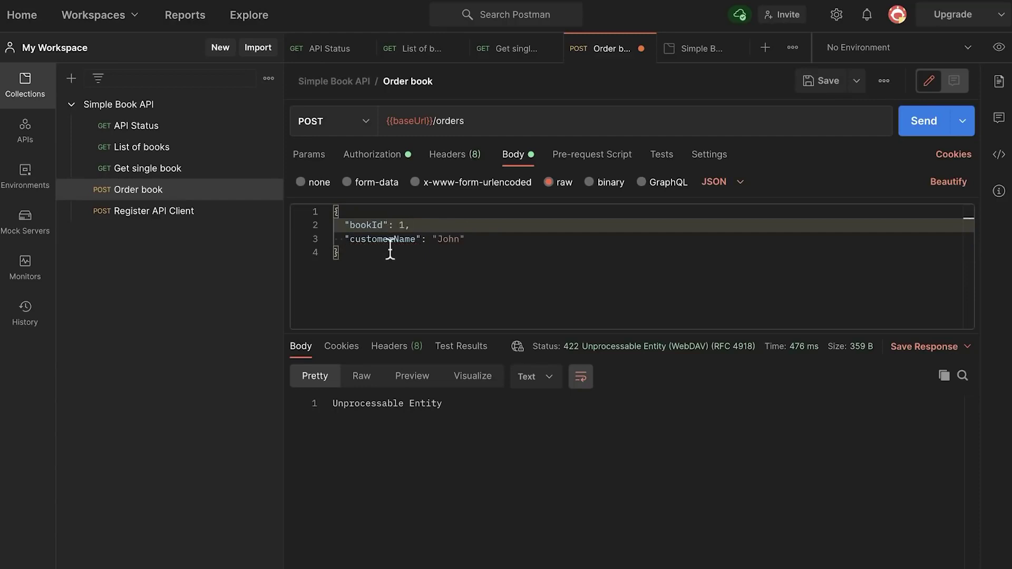
left_click(372, 290)
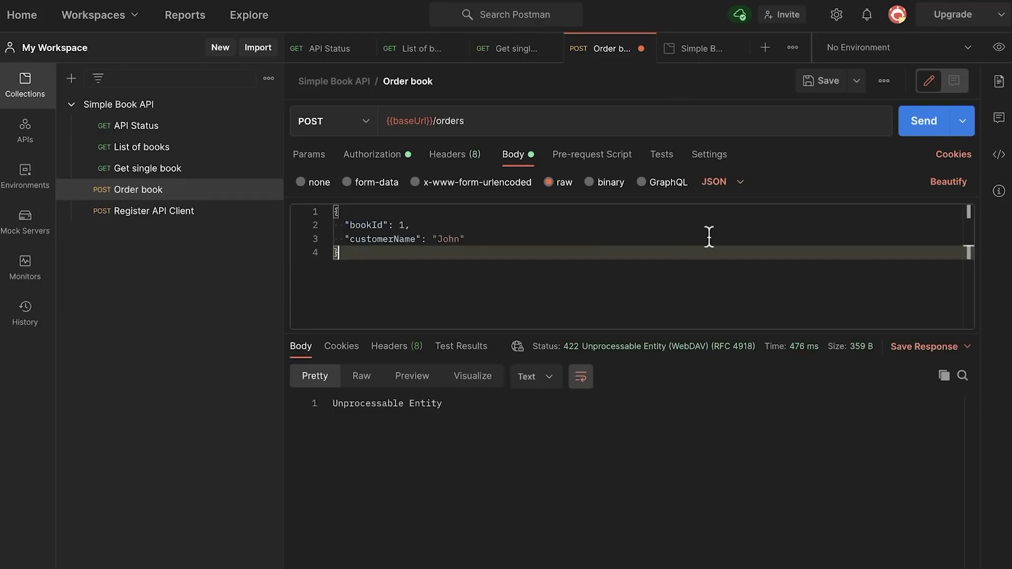
left_click(936, 120)
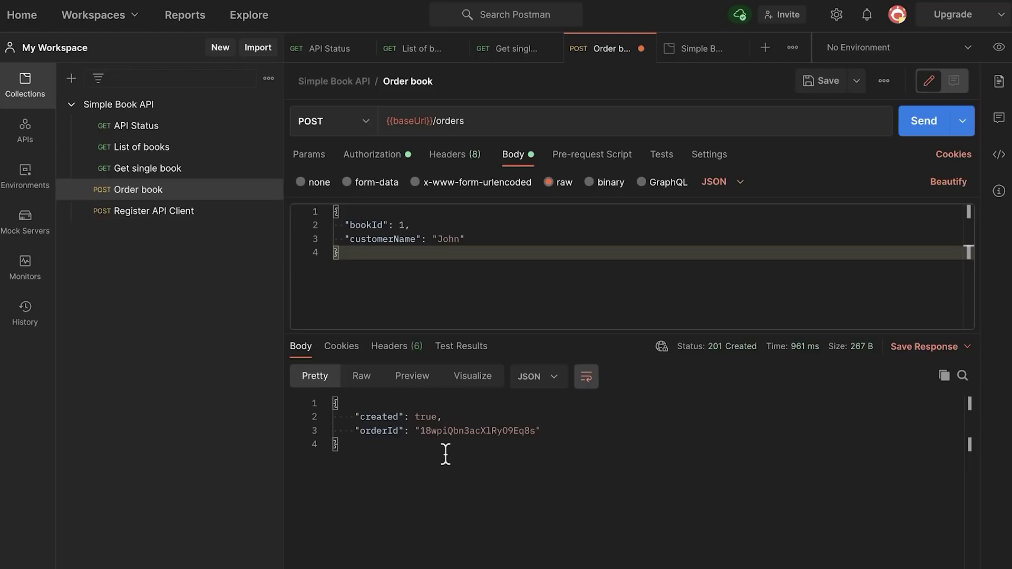
Send the List of books request with its existing filters and look through the returned books
left_click(410, 55)
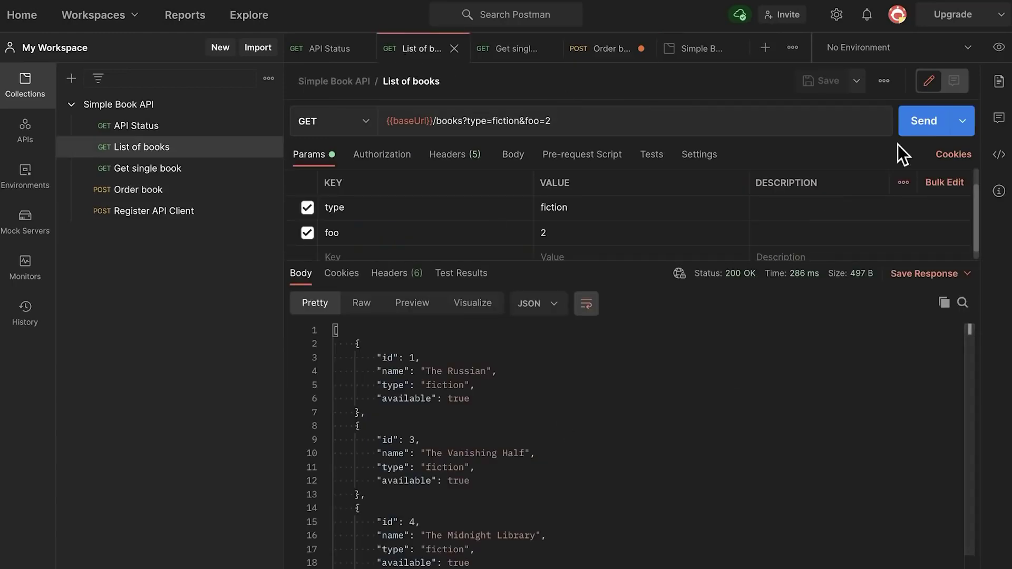
left_click(916, 119)
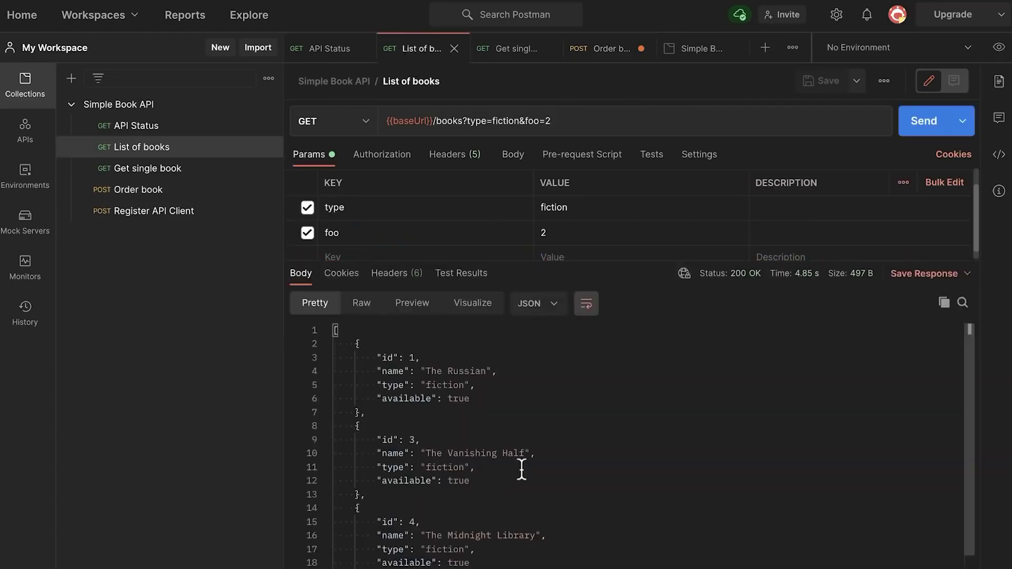
scroll(521, 470, "down", 2)
scroll(632, 385, "up", 2)
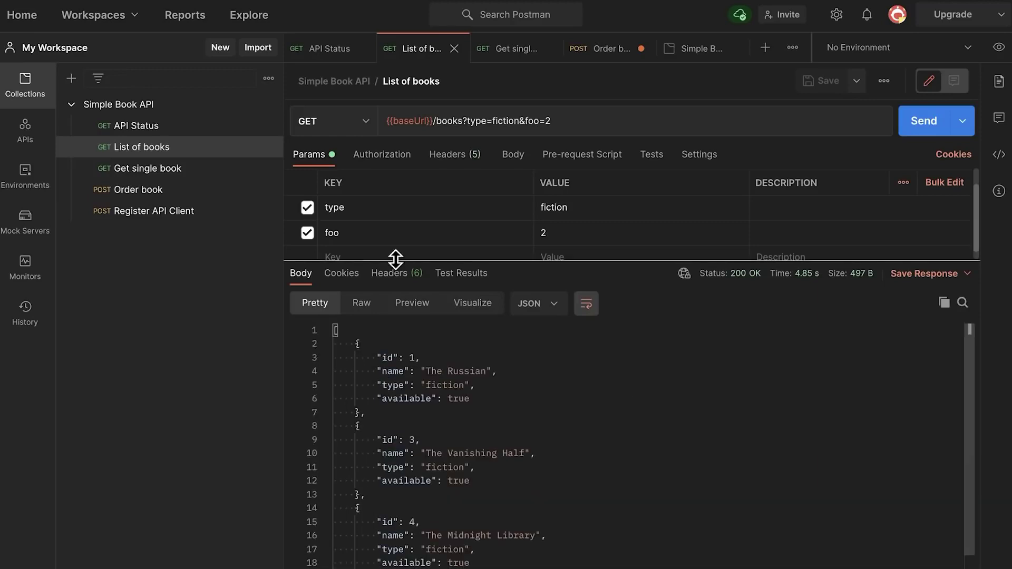
Disable the type query parameter, delete the foo parameter, and resend the List of books request to check book 2's availability
left_click(308, 208)
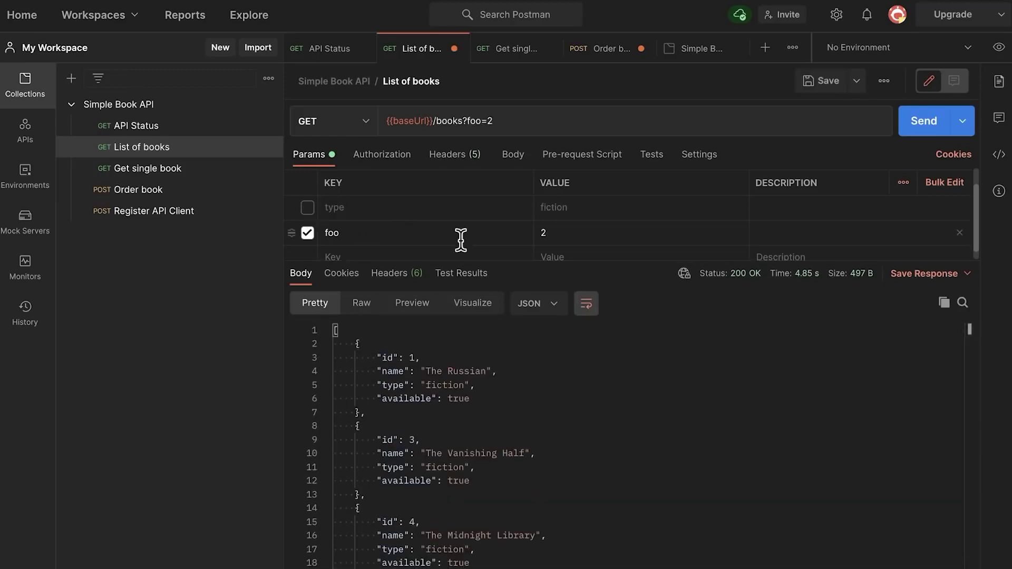
left_click(960, 234)
left_click(901, 124)
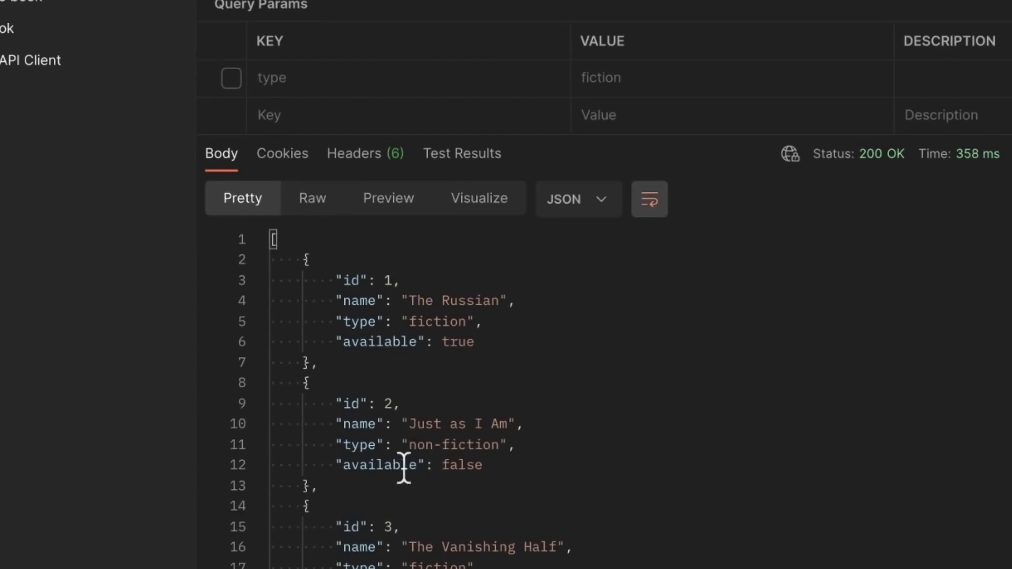
triple_click(378, 467)
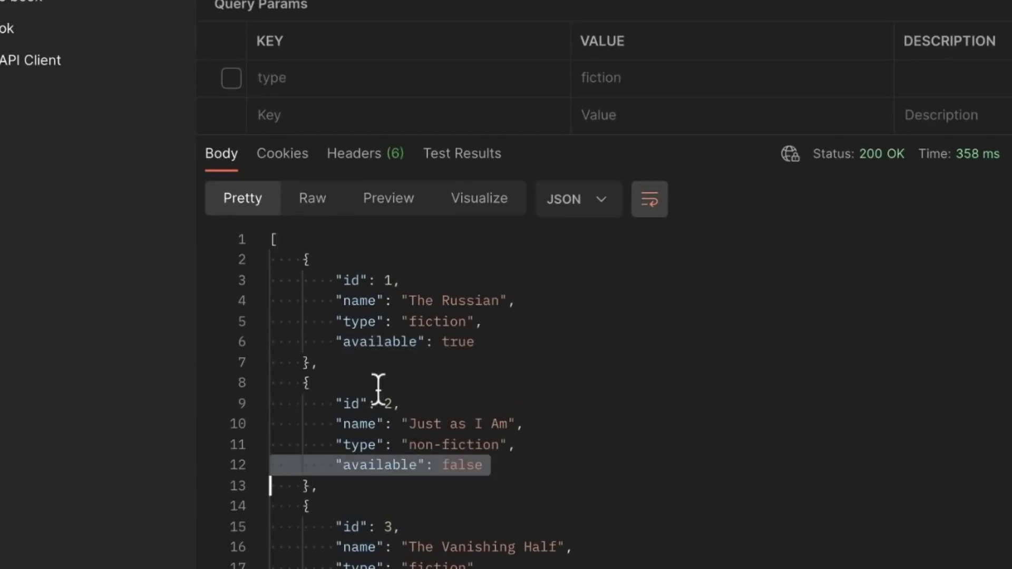
left_click(402, 404)
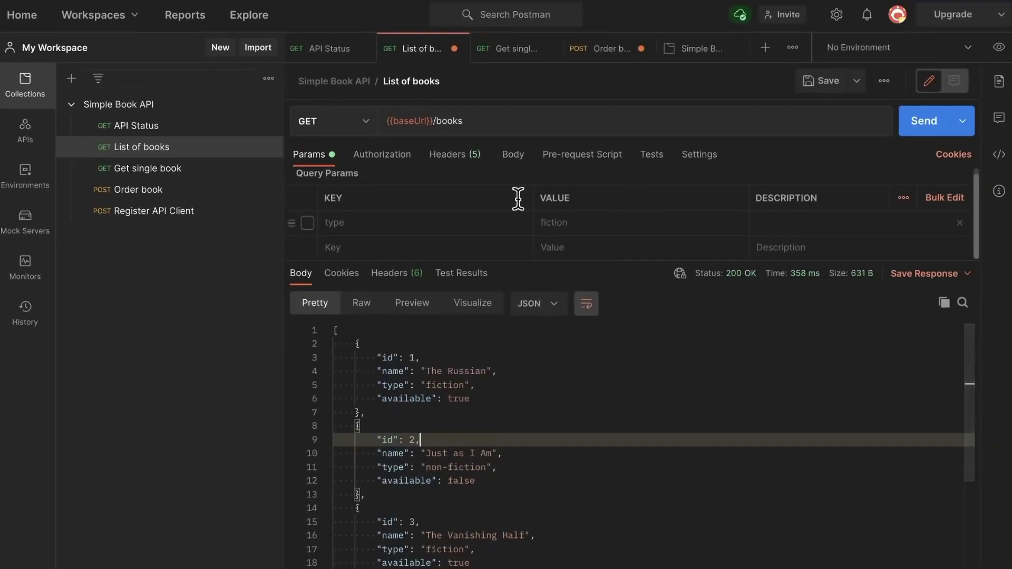
Set the id path variable to 2 in the Get single book request and send it
left_click(477, 52)
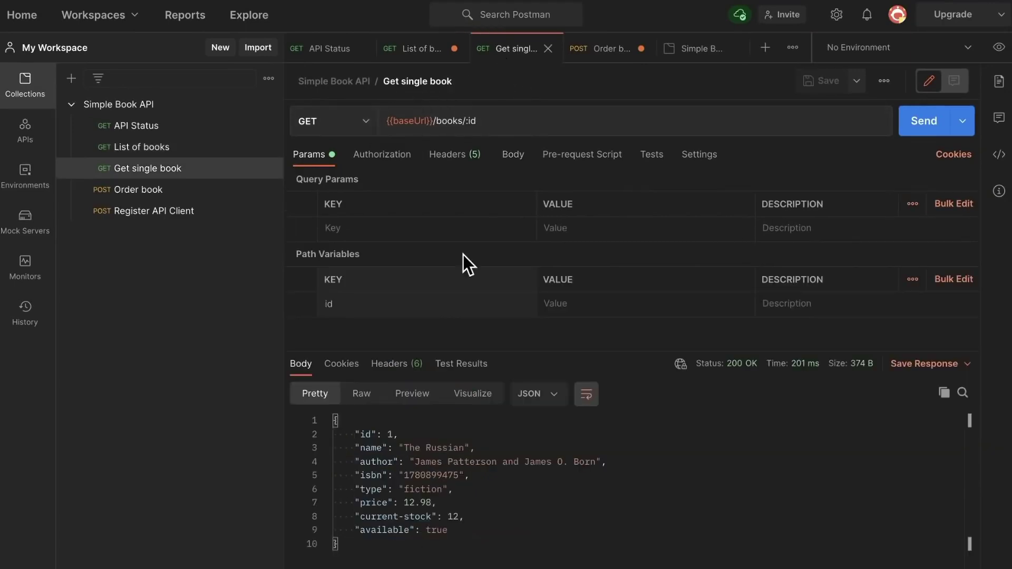
left_click(583, 302)
type("2")
left_click(901, 133)
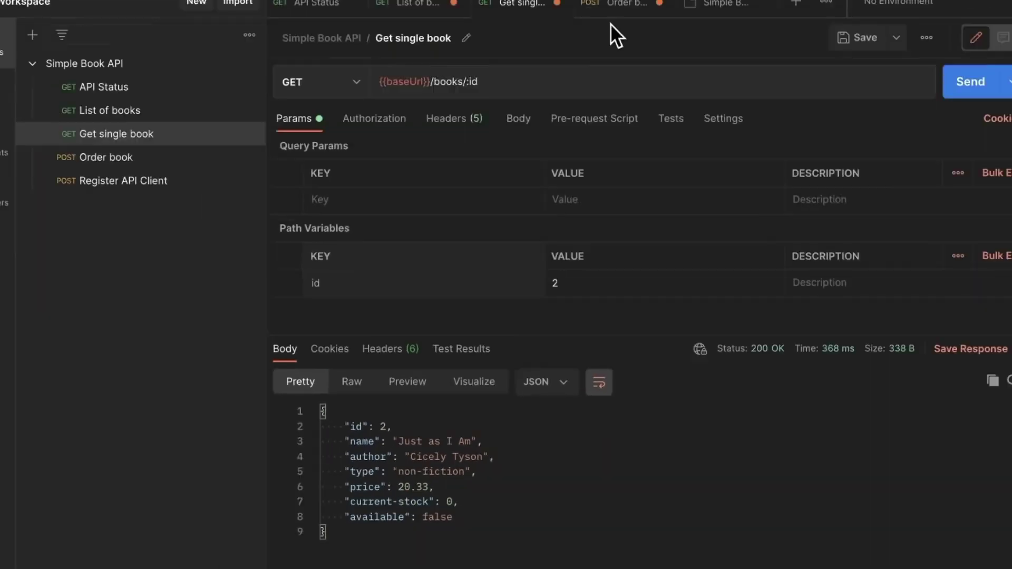
Set bookId to 2 in the Order book request's JSON body and send the request
left_click(614, 4)
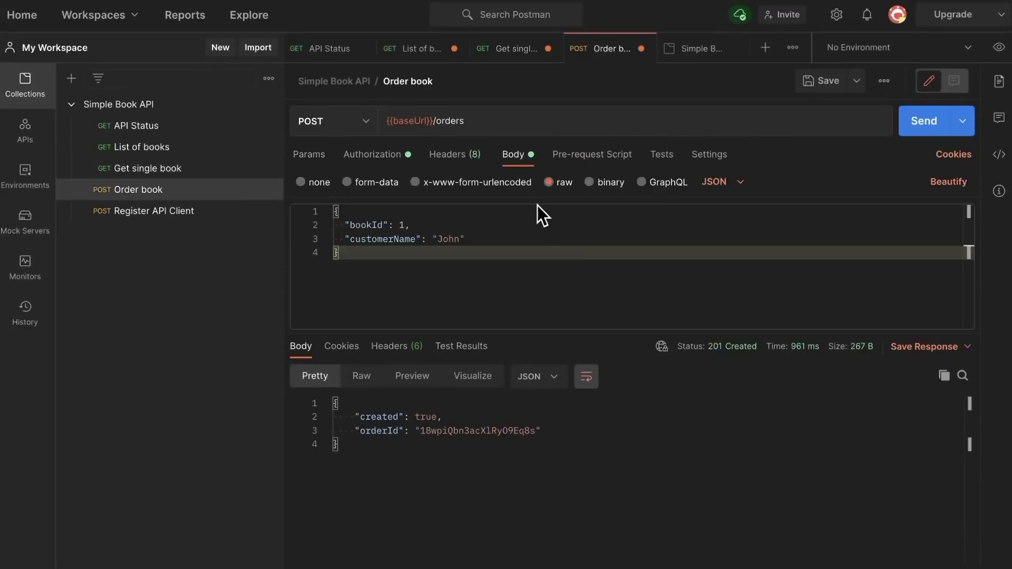
left_click(539, 209)
left_click(431, 224)
key("Left")
key("BackSpace")
type("2")
left_click(494, 238)
left_click(413, 285)
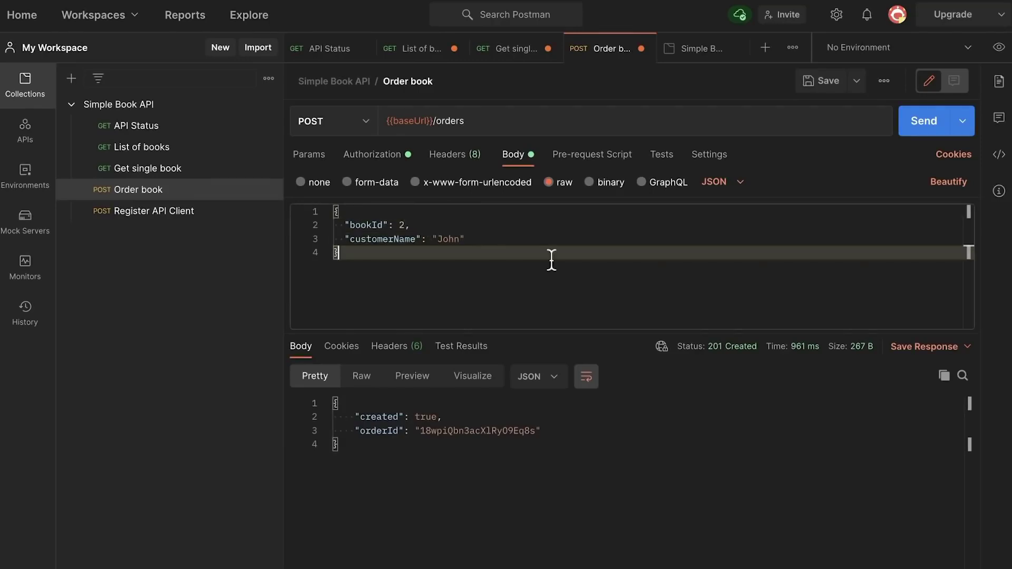
left_click(916, 122)
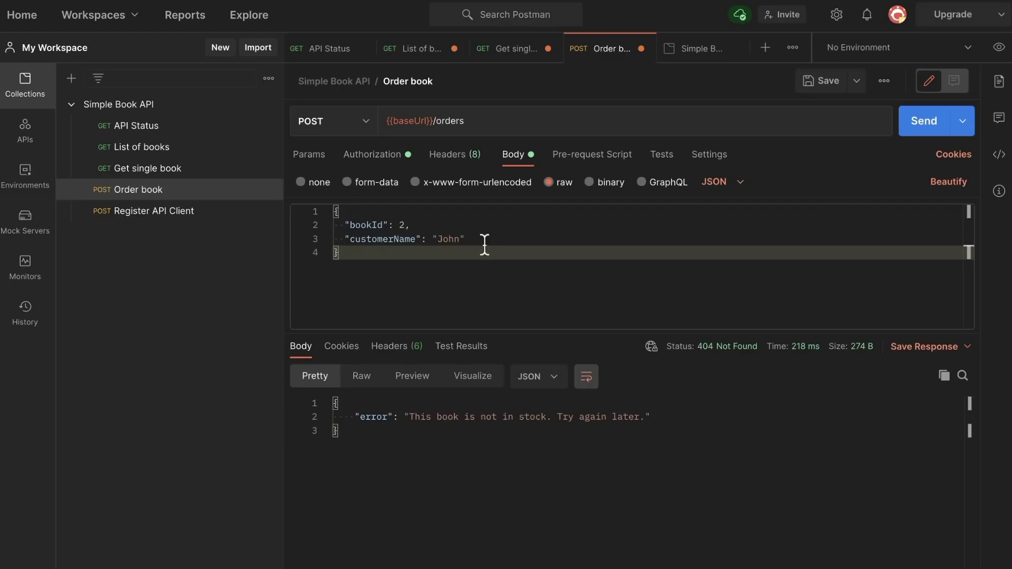
Replace the customerName value with the dynamic variable {{$randomFullName}} in the Order book body and send the request
left_click(451, 238)
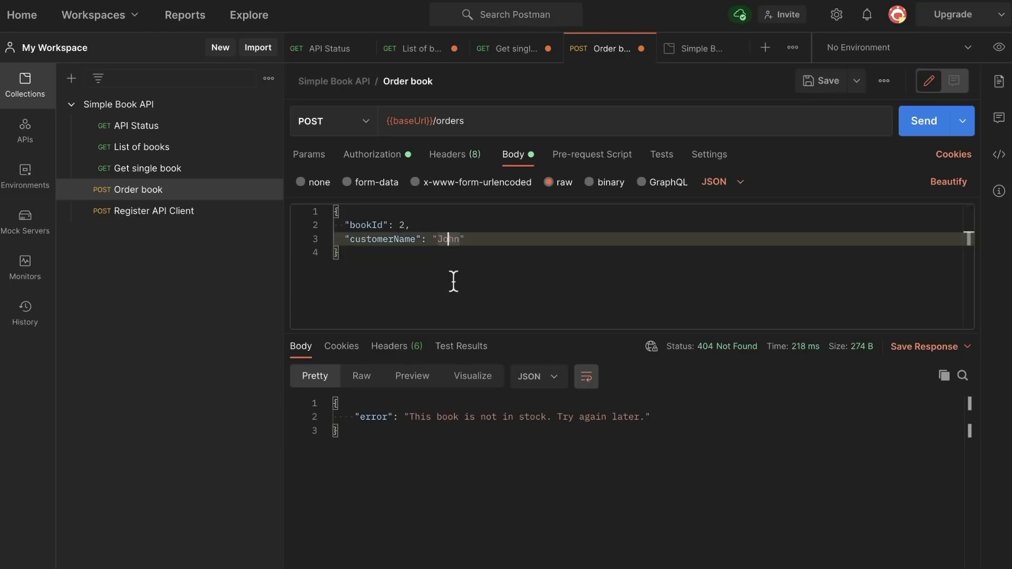
double_click(444, 239)
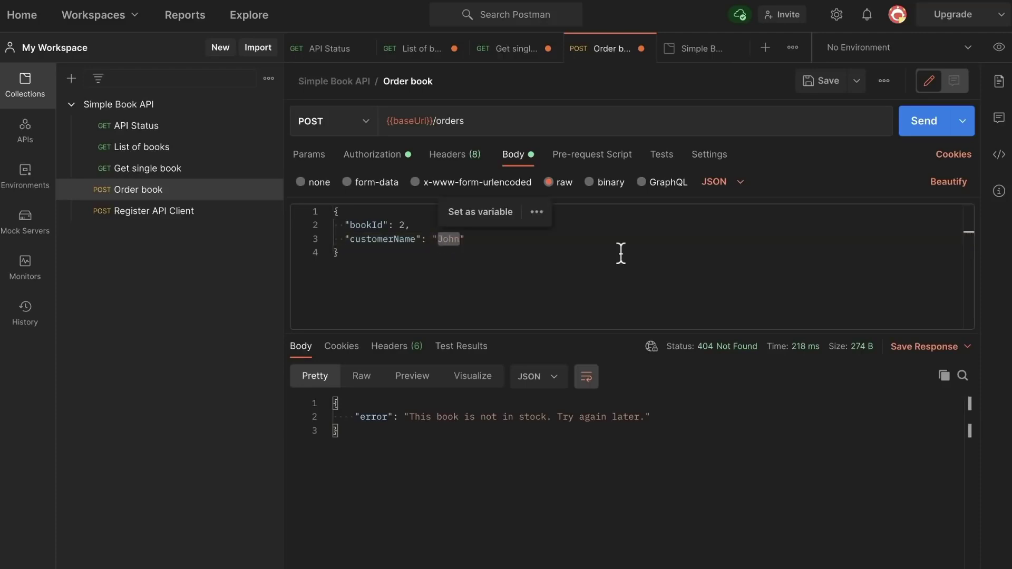
key("BackSpace")
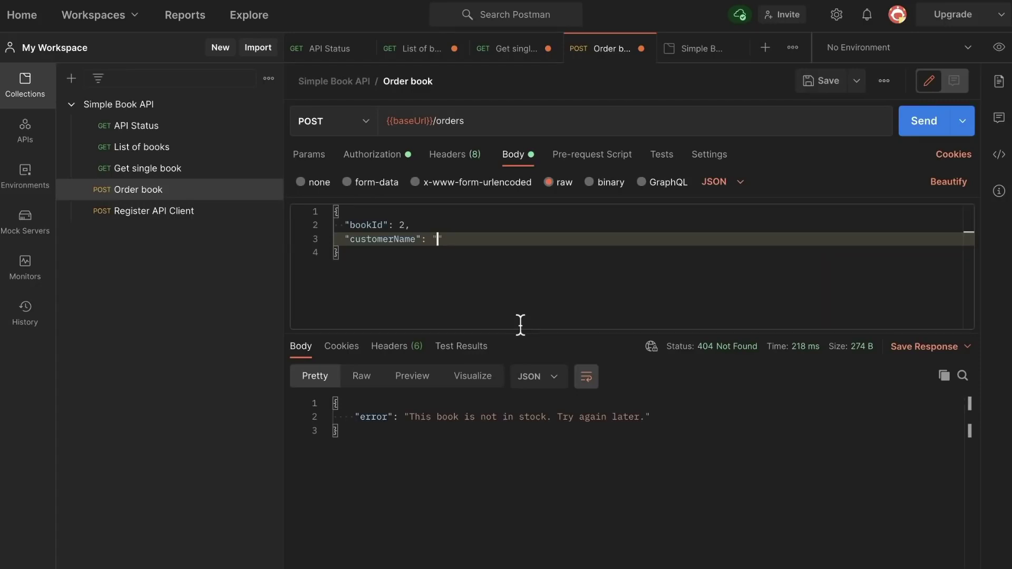
type("{{$")
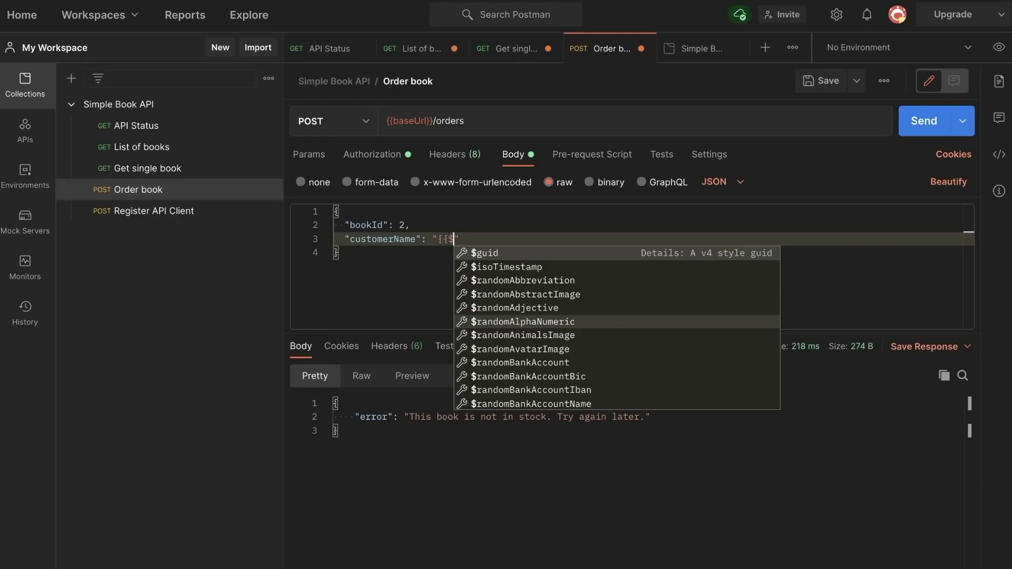
type("rando")
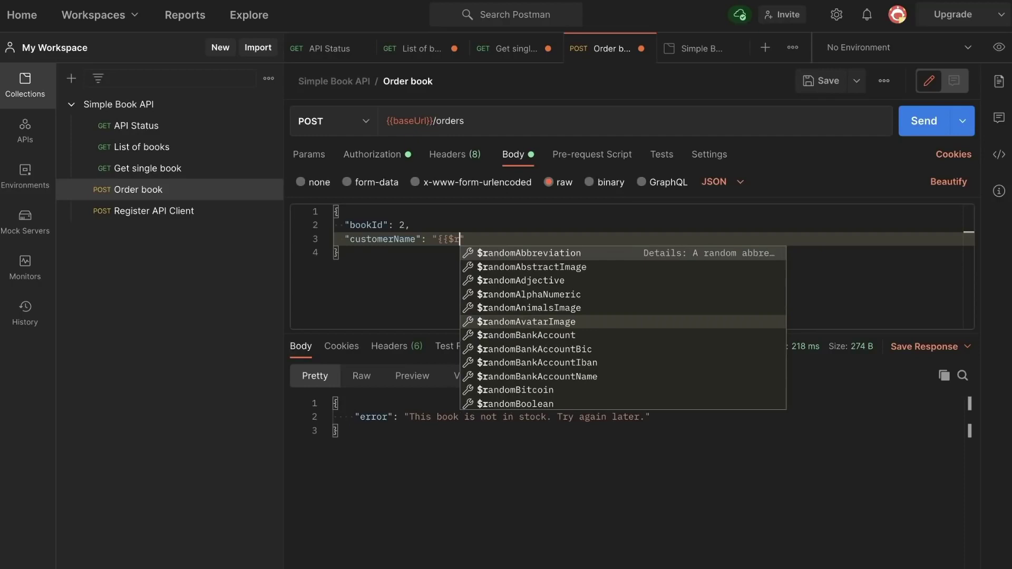
type("m")
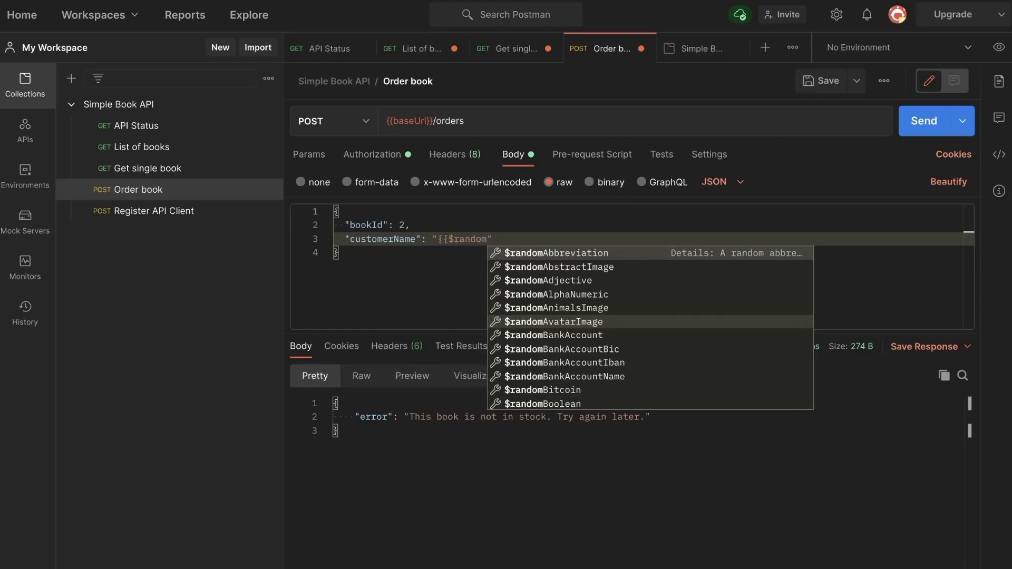
type("Fu")
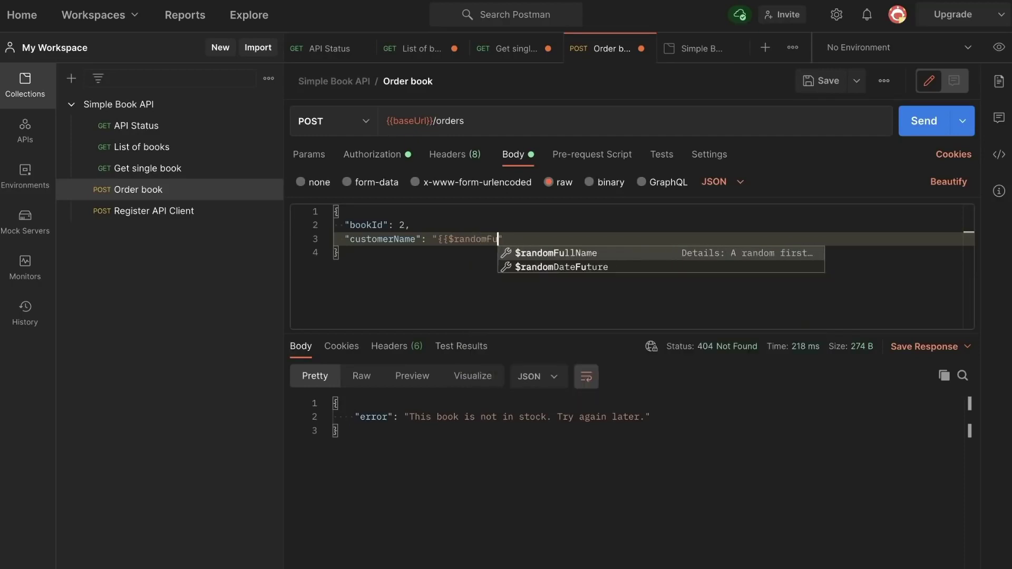
key("Return")
type("}}")
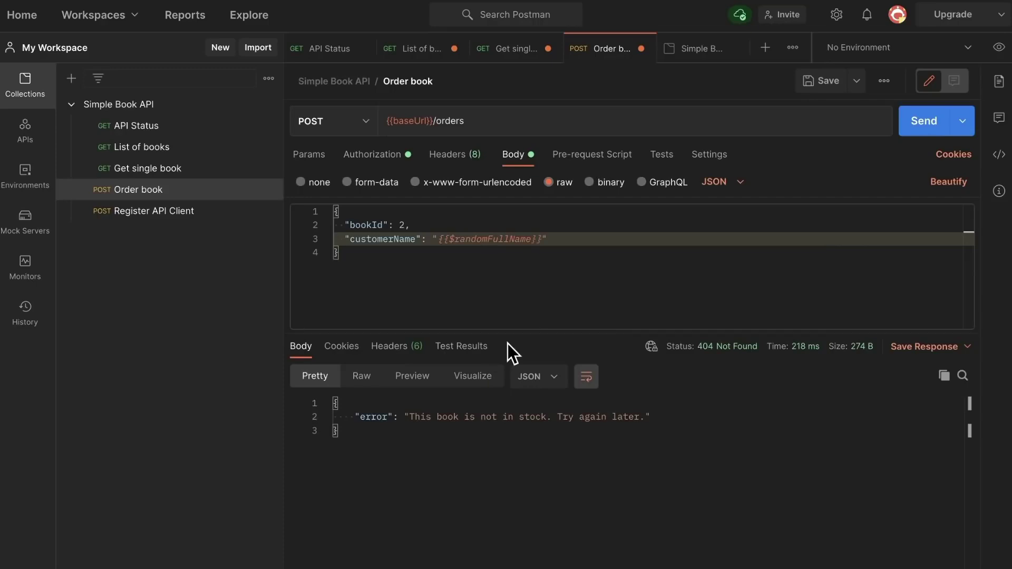
left_click(629, 249)
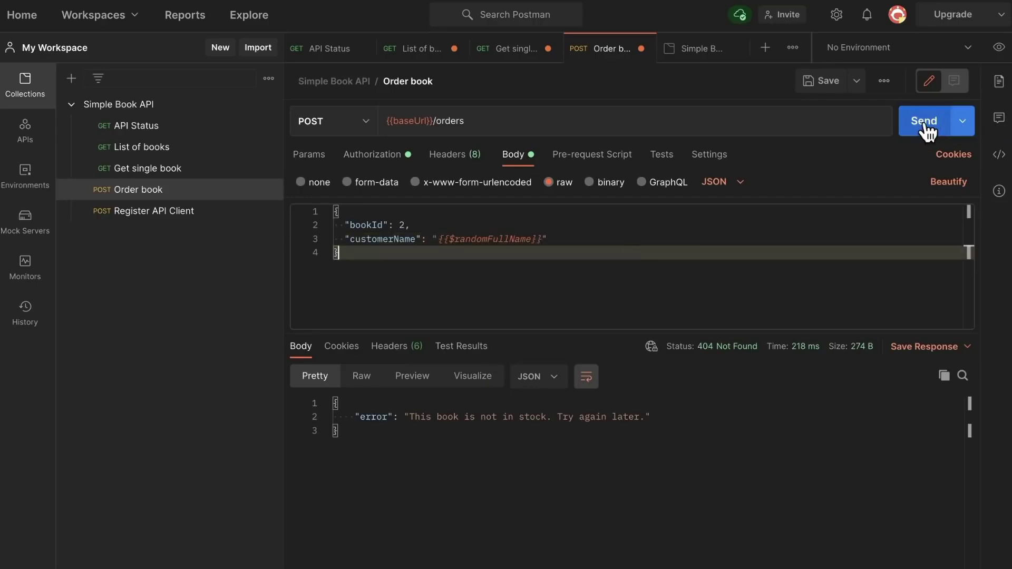
left_click(925, 121)
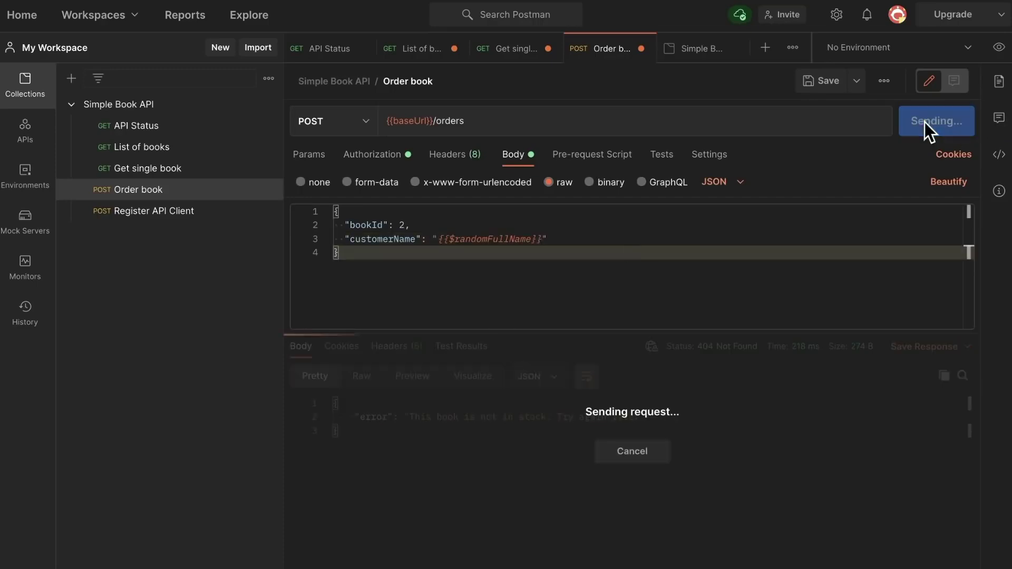
Set bookId to 1 in the Order book request's JSON body and send the request
left_click(748, 235)
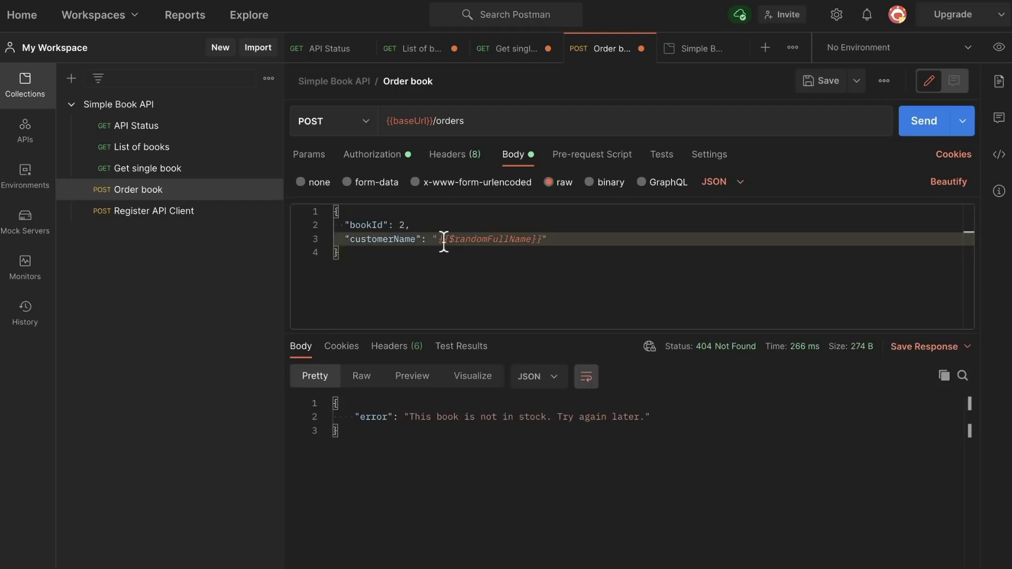
left_click(434, 224)
key("Left")
key("BackSpace")
type("1")
left_click(914, 125)
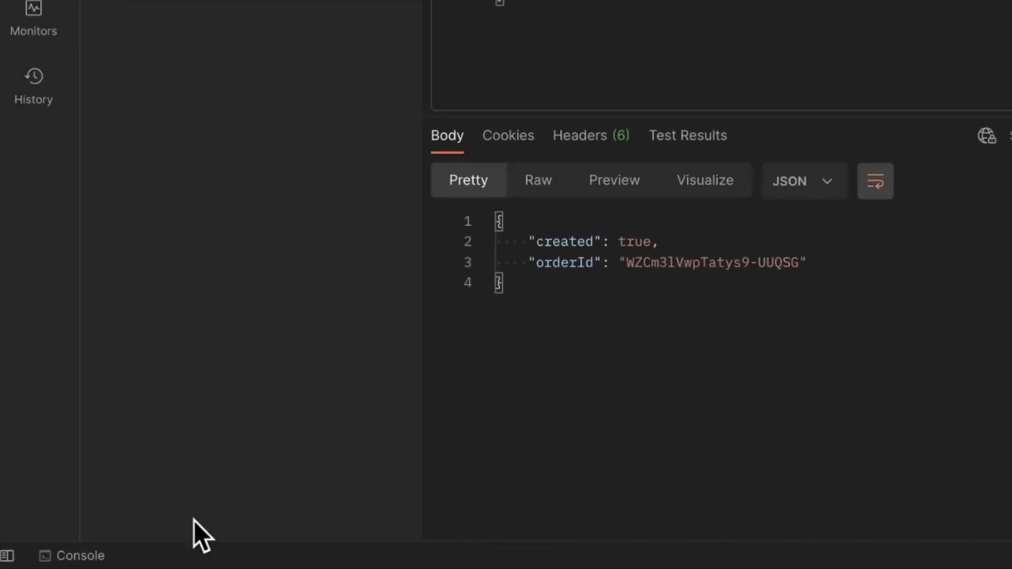
Open the Console, clear its existing logs, and resend the Order book request so that it is logged
left_click(79, 556)
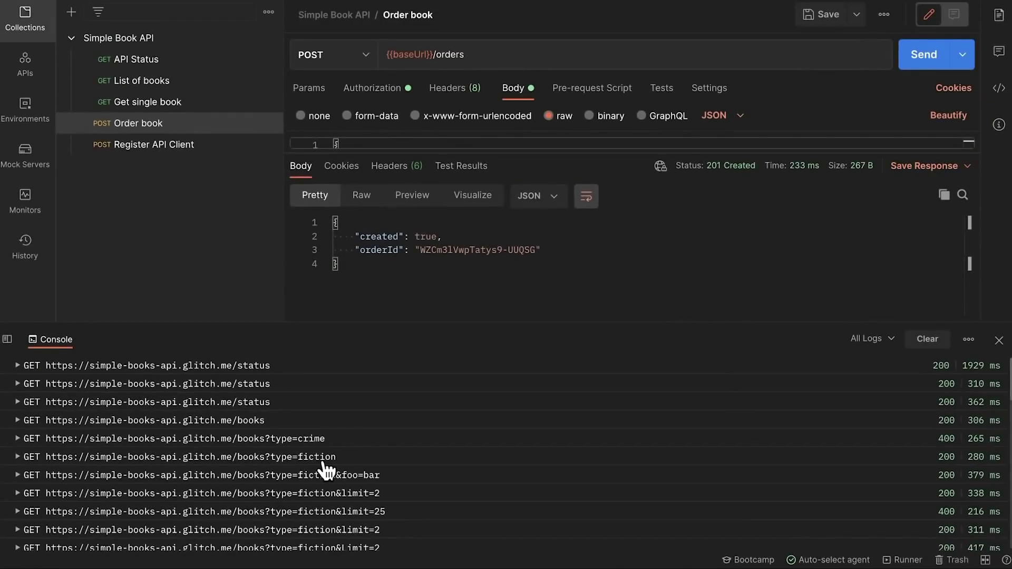
scroll(327, 469, "down", 10)
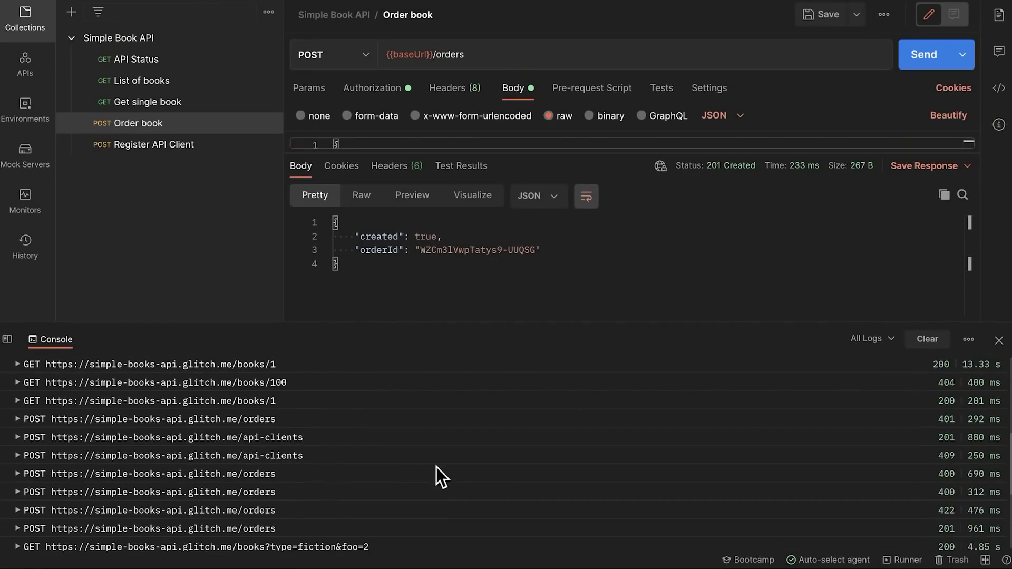
scroll(551, 424, "up", 10)
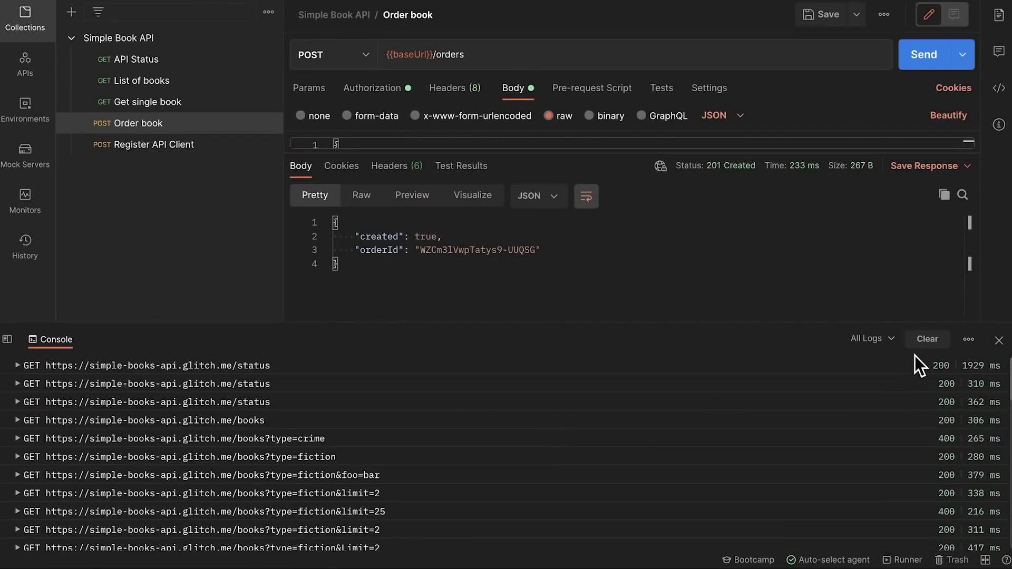
left_click(919, 340)
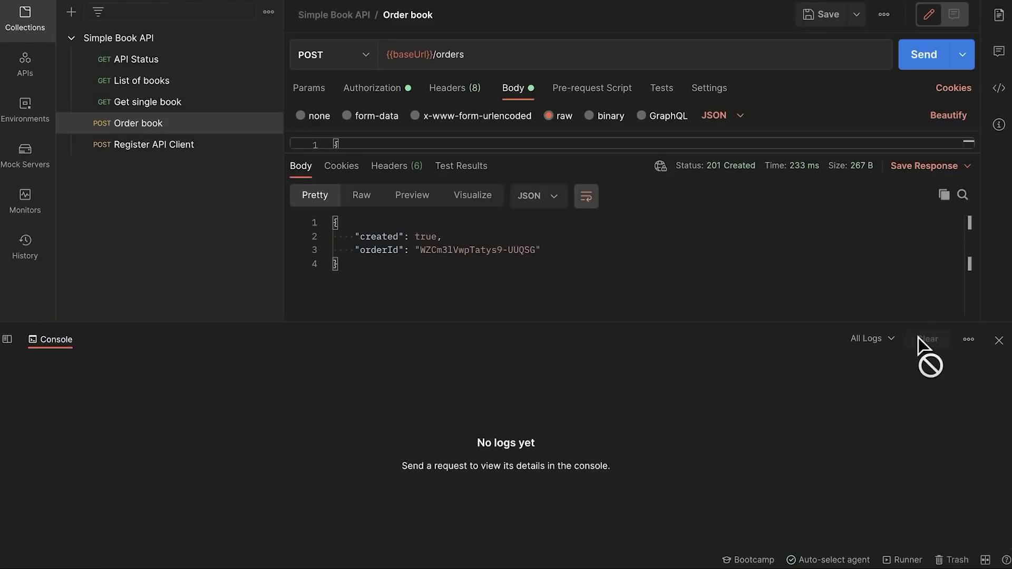
left_click(914, 57)
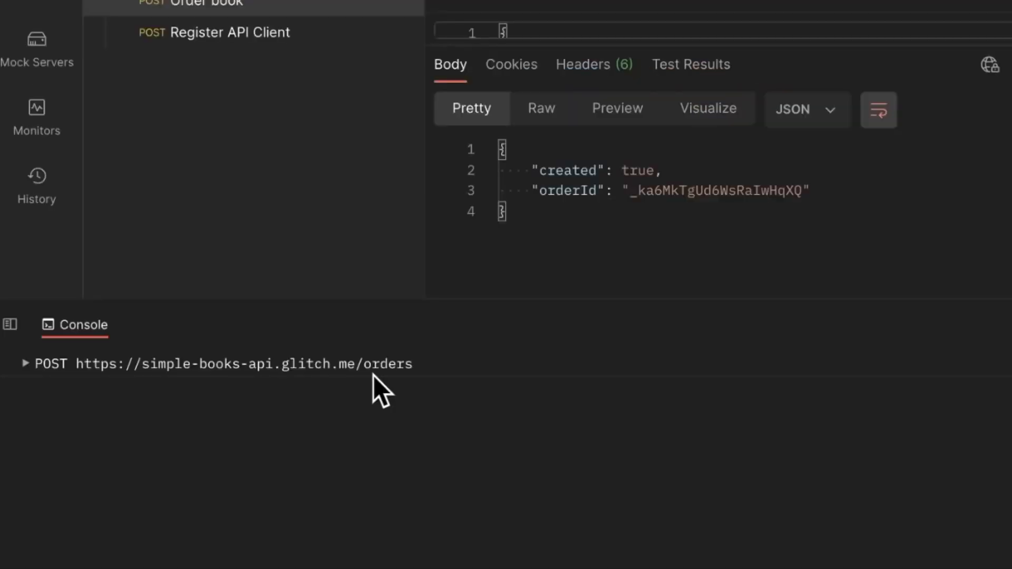
Inspect the logged orders request's body in the Console for the generated customerName, and close the Console
left_click(24, 368)
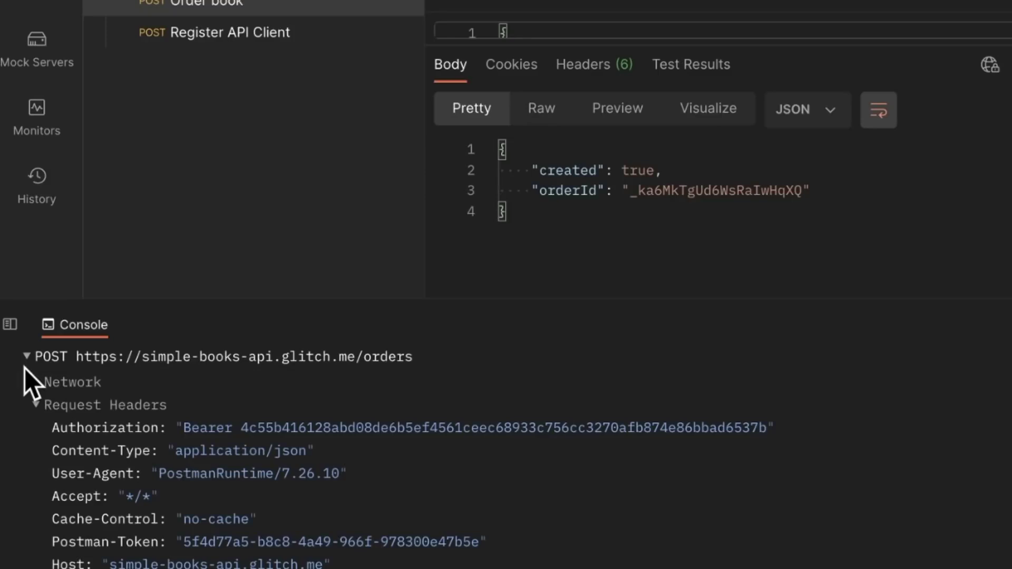
left_click(38, 406)
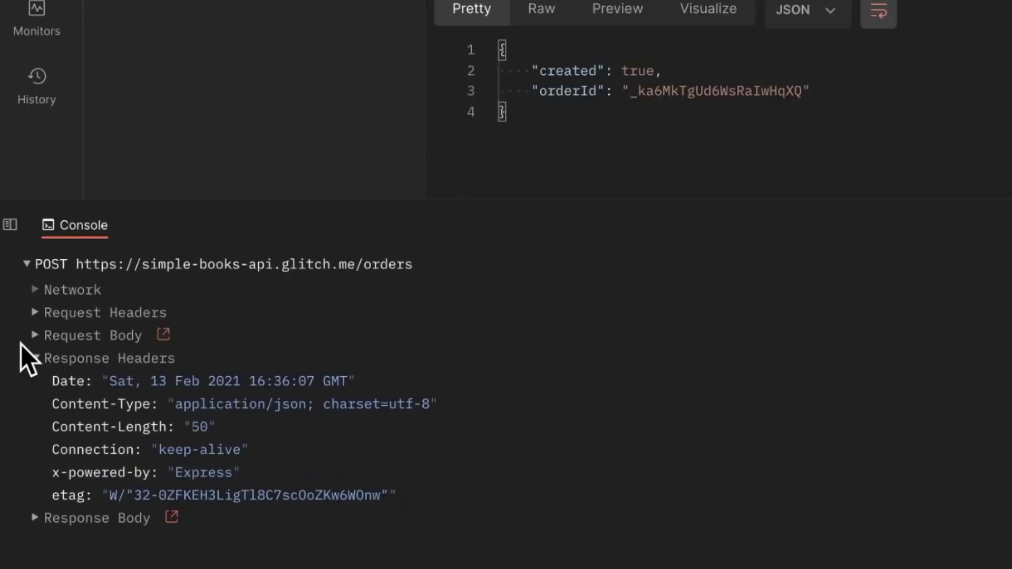
left_click(159, 338)
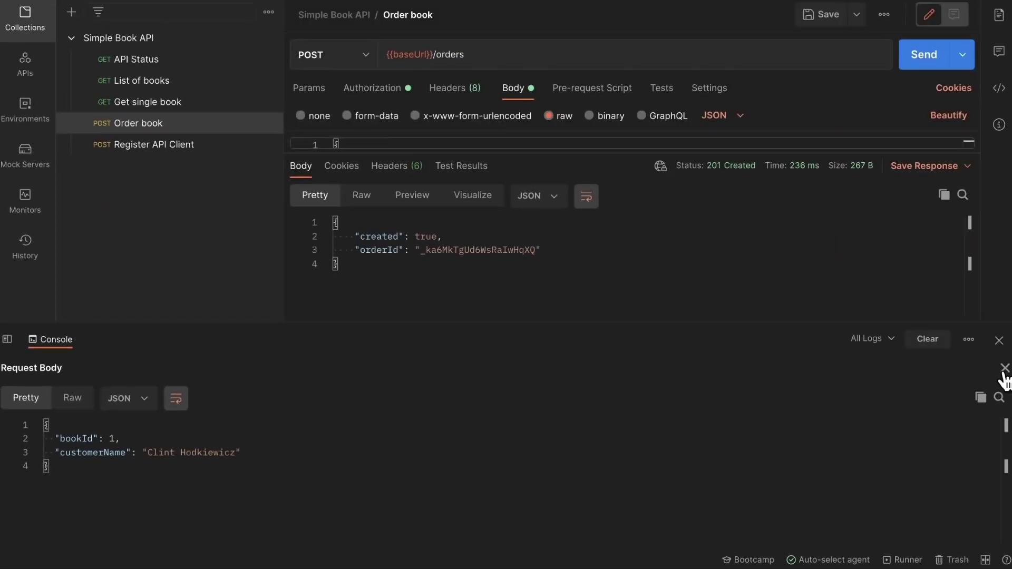
left_click(1005, 368)
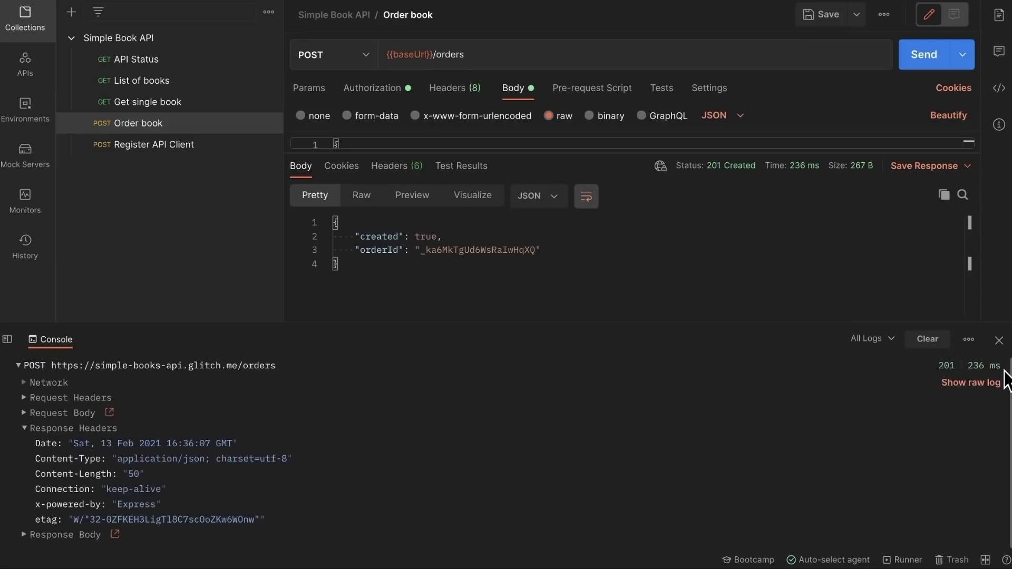
left_click(996, 343)
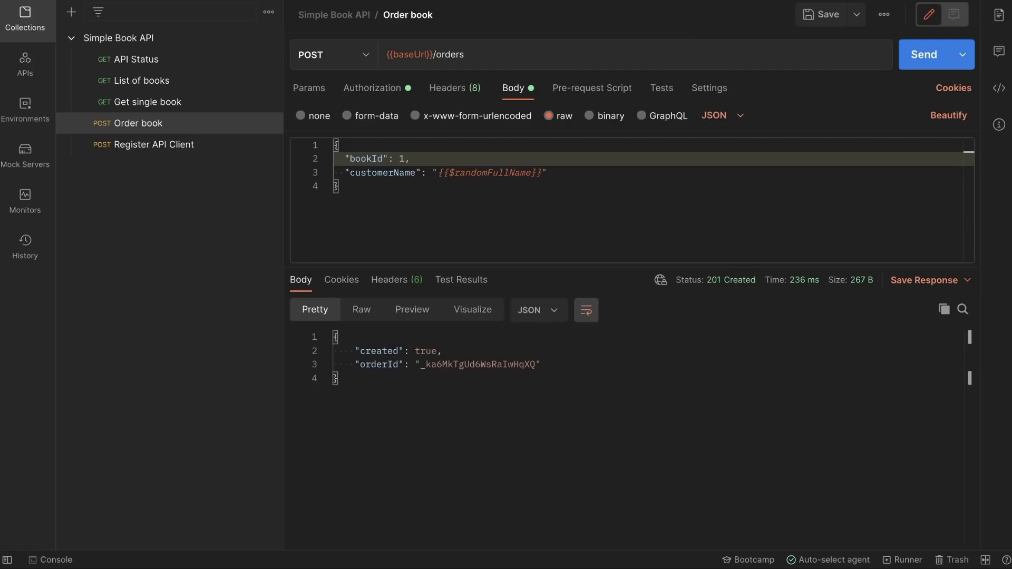
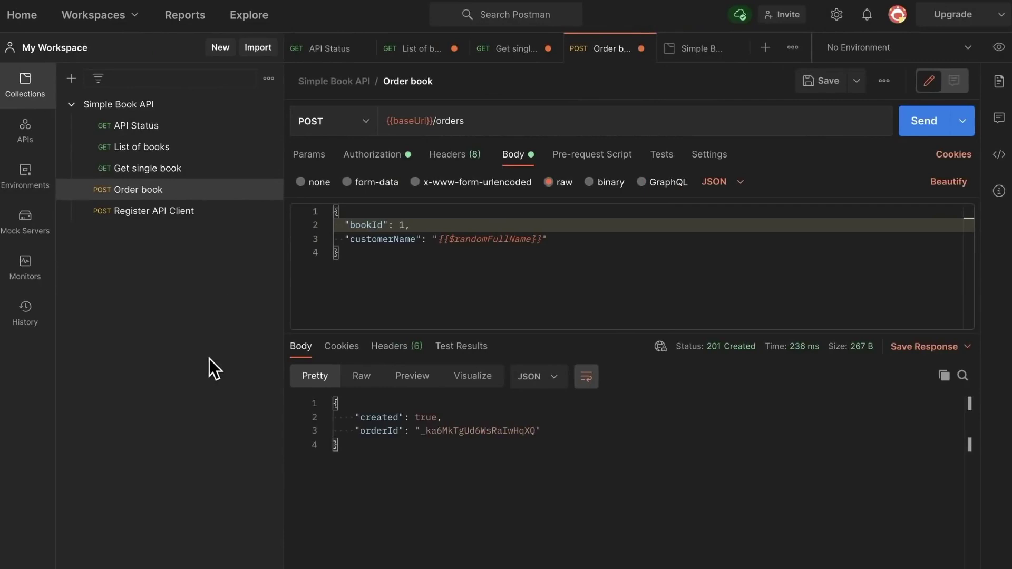
Duplicate the Order book request and rename the copy "Get all book orders"
mouse_move(197, 193)
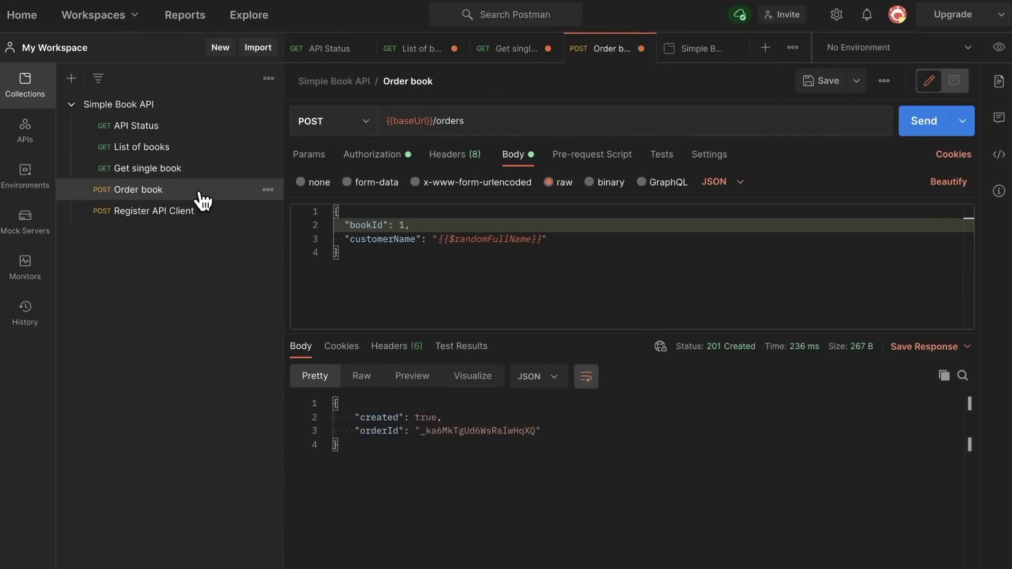
left_click(267, 191)
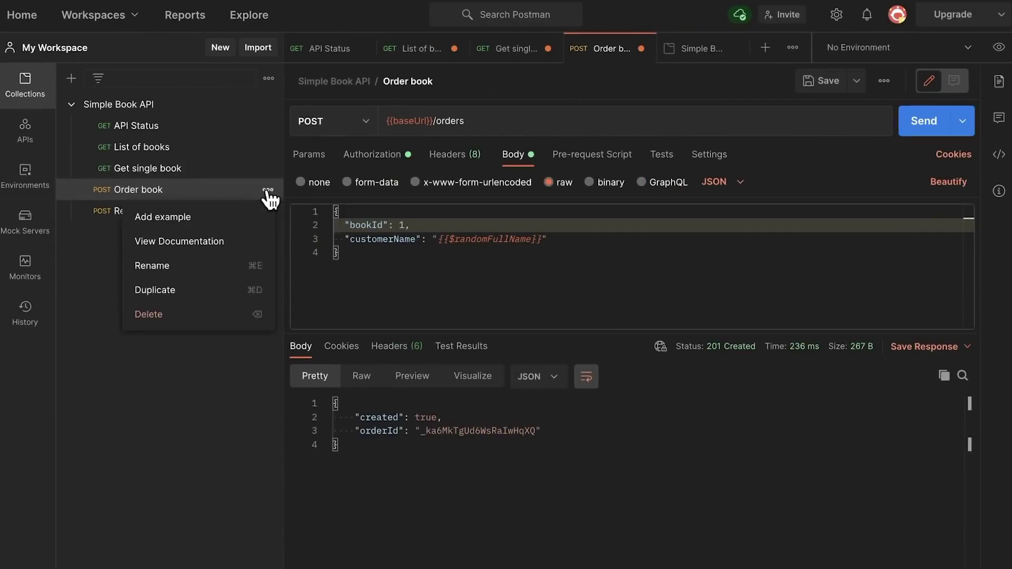
left_click(189, 295)
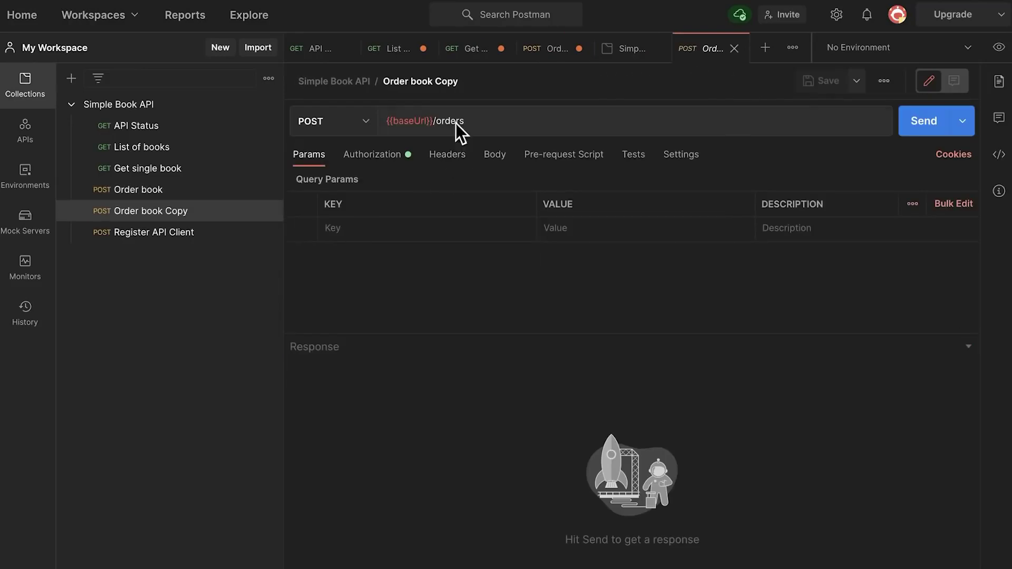
left_click(471, 82)
type("Get")
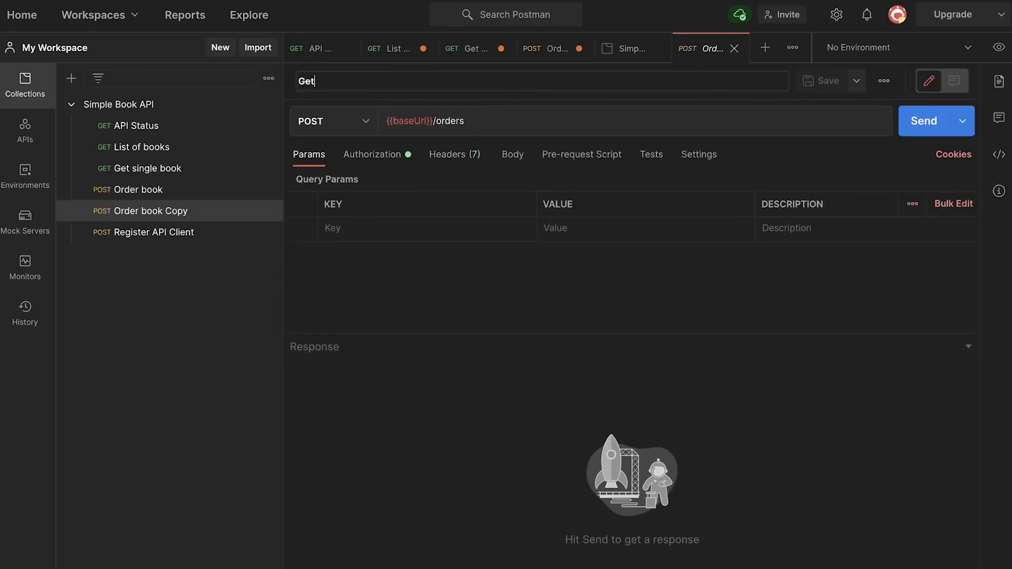
type(" all book orders")
key("Return")
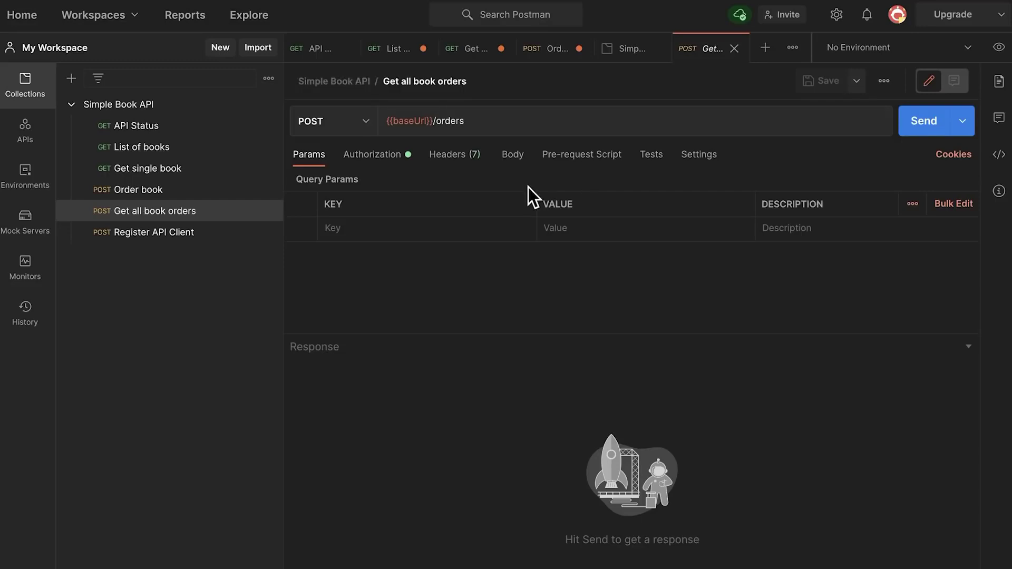
Change the Get all book orders request's method to GET, save it, and send it
left_click(381, 170)
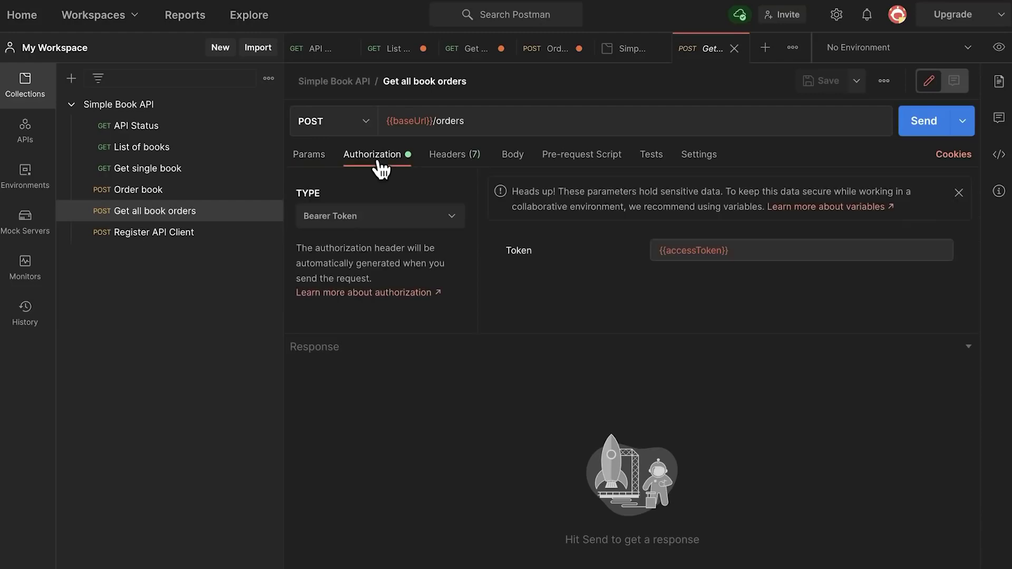
left_click(320, 166)
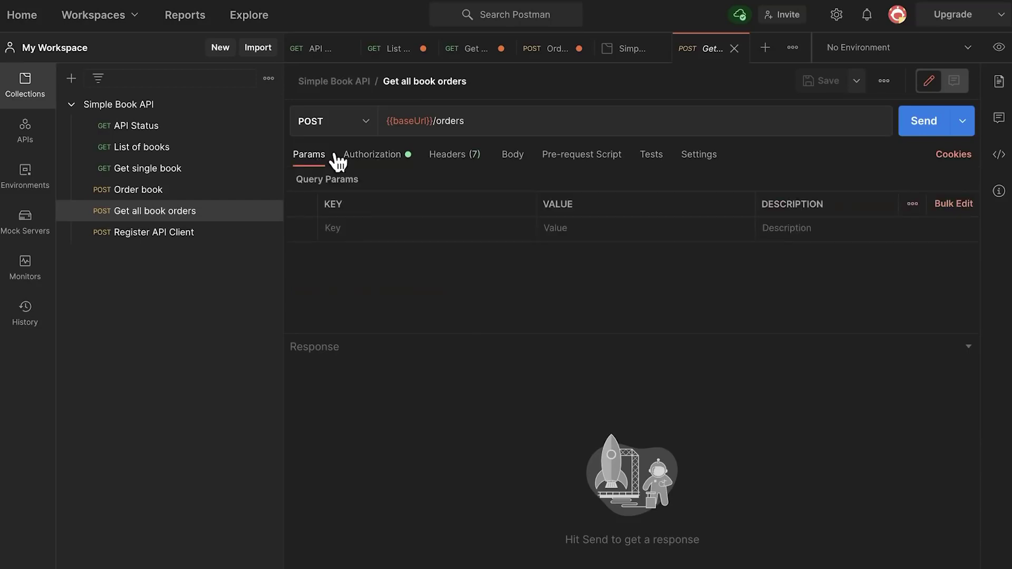
left_click(373, 132)
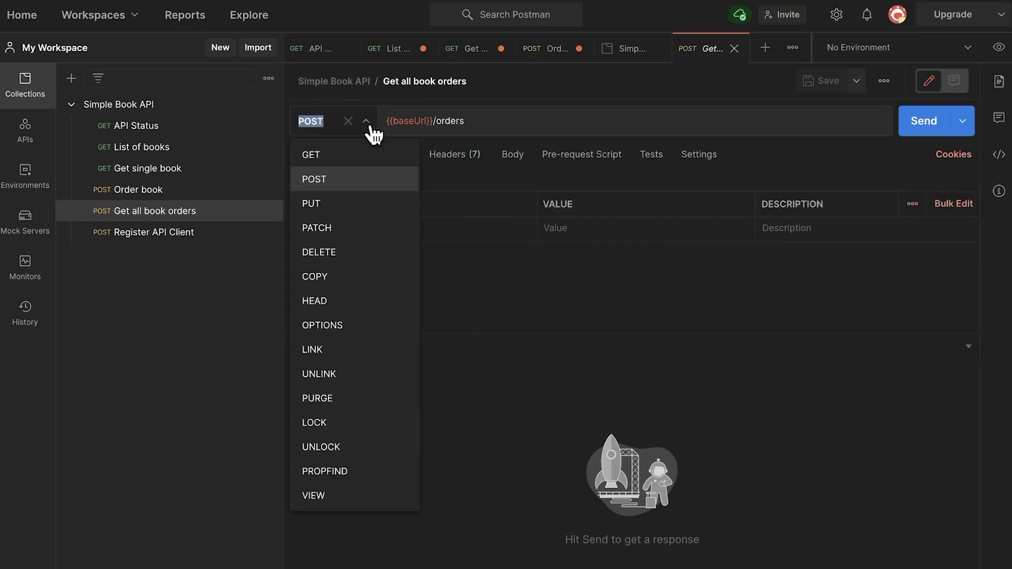
left_click(343, 157)
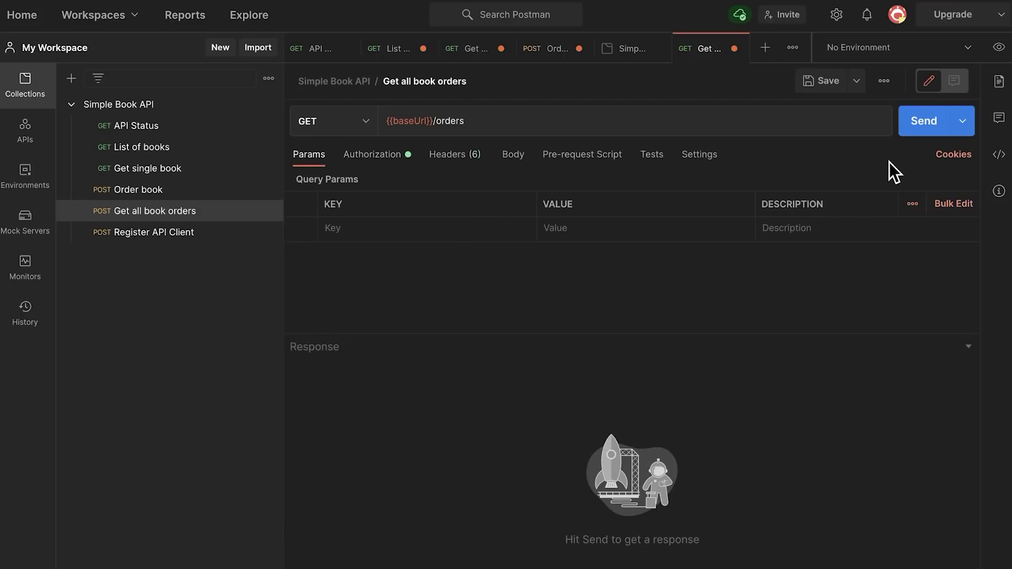
key("ctrl+s")
left_click(909, 129)
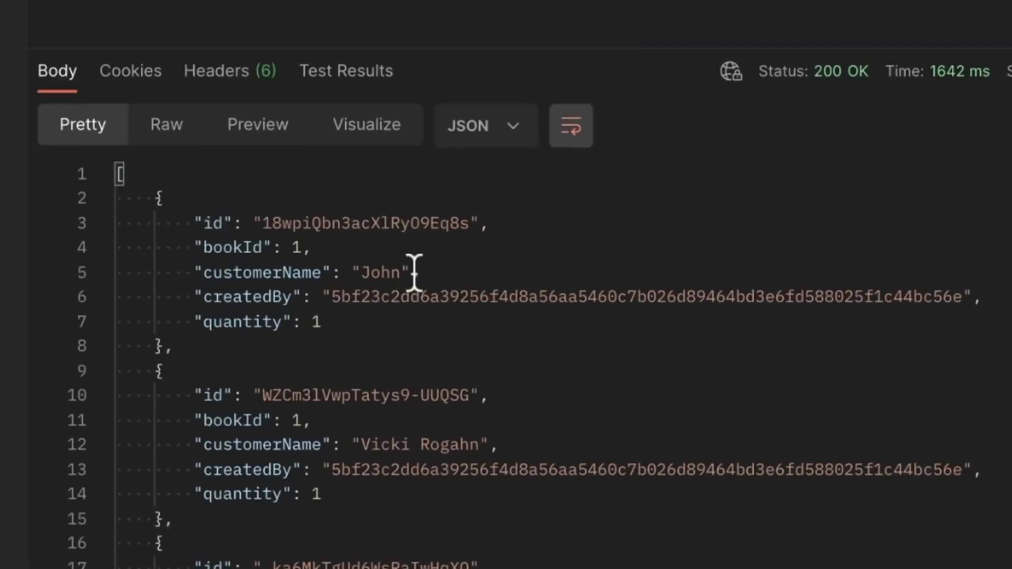
Examine the returned orders in the response body, checking each order's id and customerName
scroll(419, 452, "down", 2)
scroll(418, 453, "down", 2)
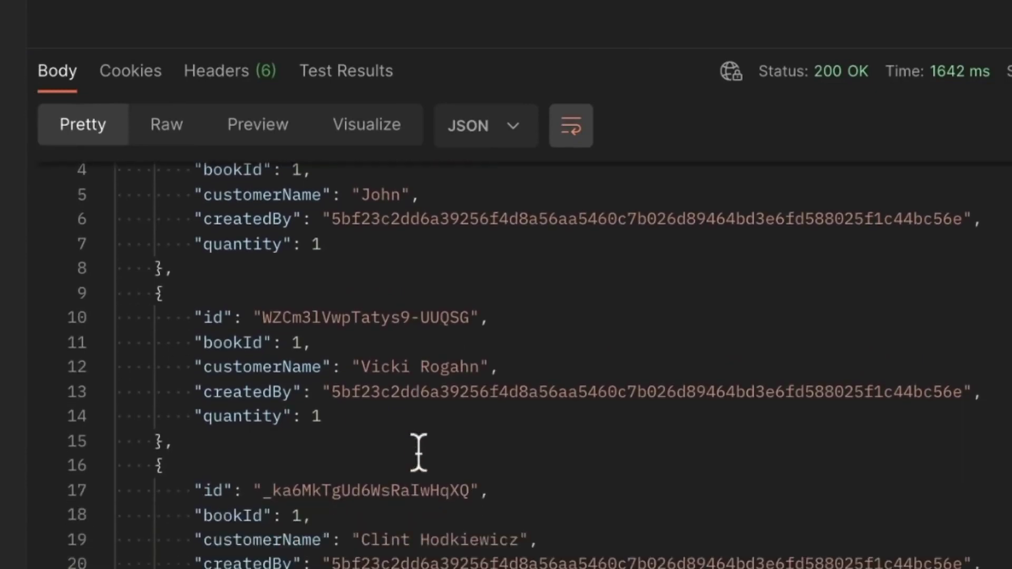
scroll(339, 232, "up", 4)
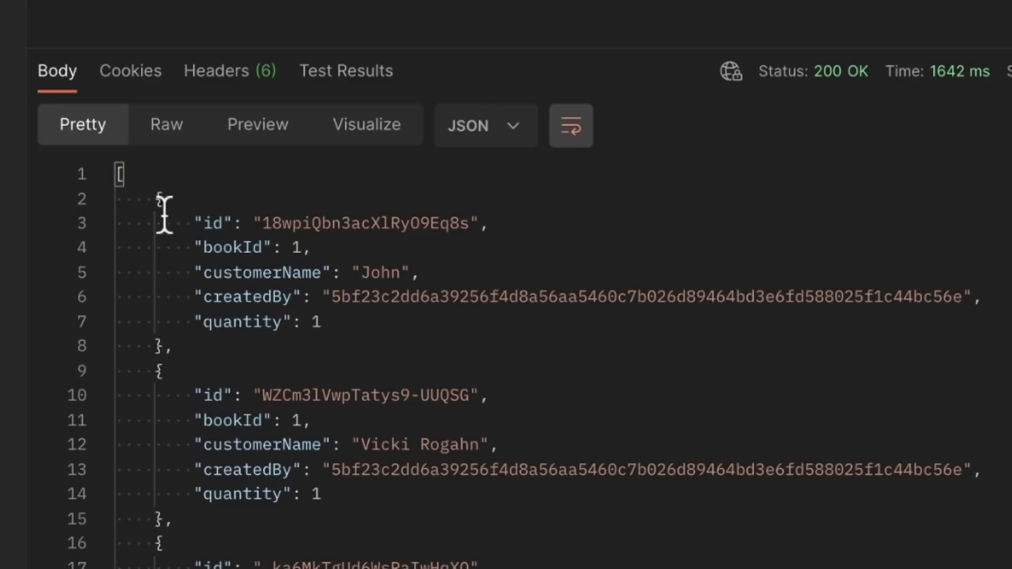
double_click(339, 222)
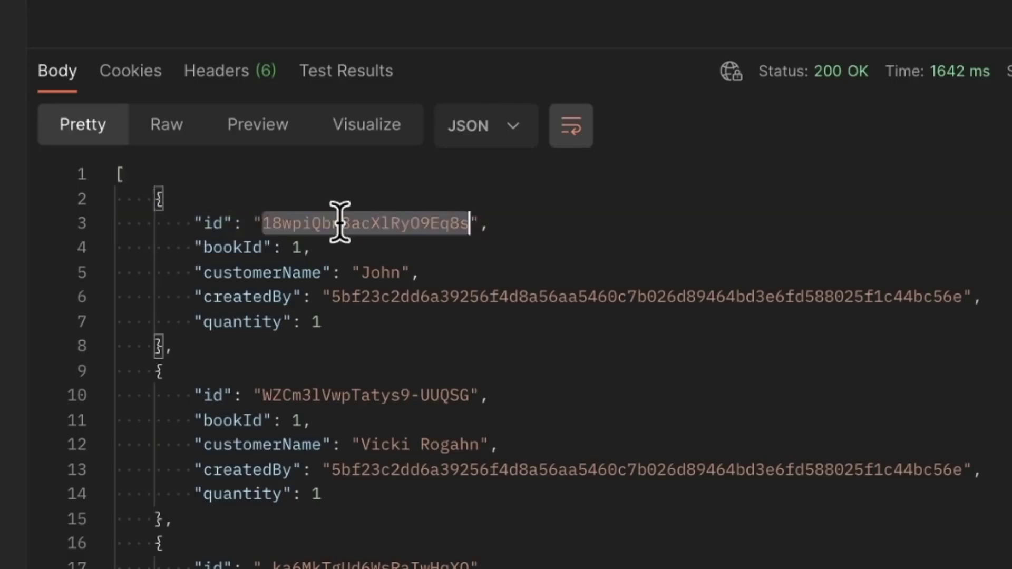
left_click(568, 238)
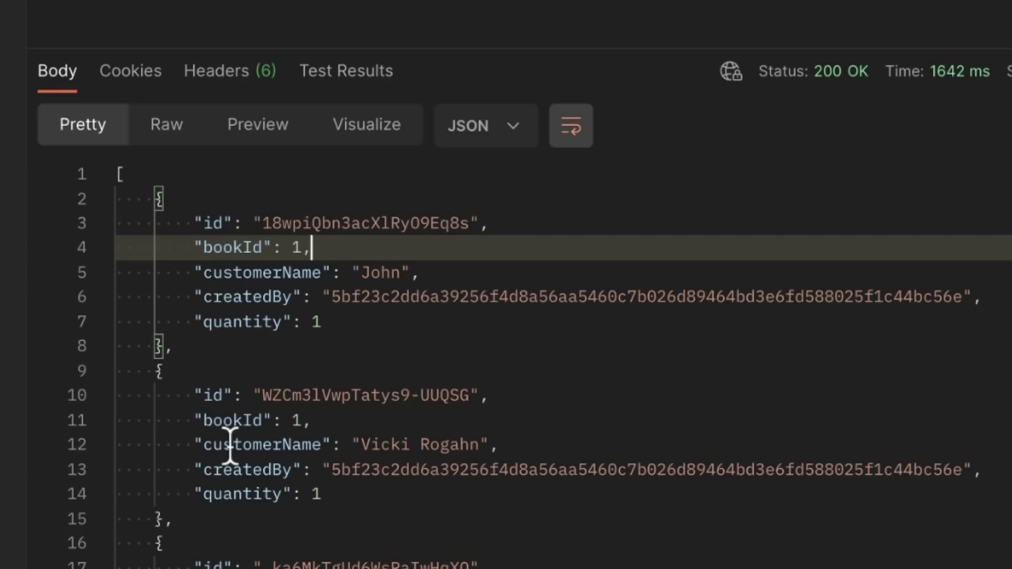
scroll(231, 459, "down", 2)
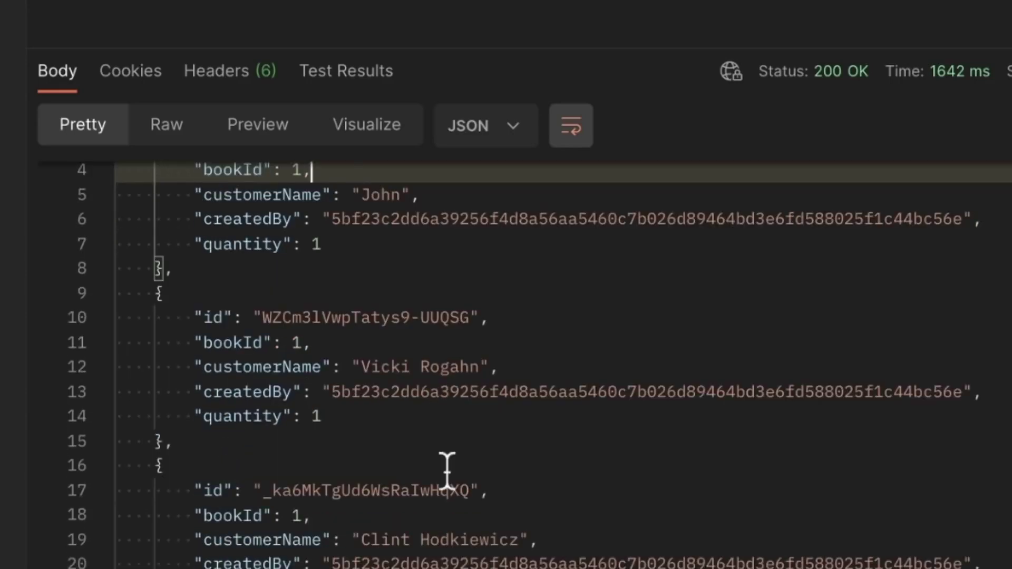
left_click(504, 366)
triple_click(505, 364)
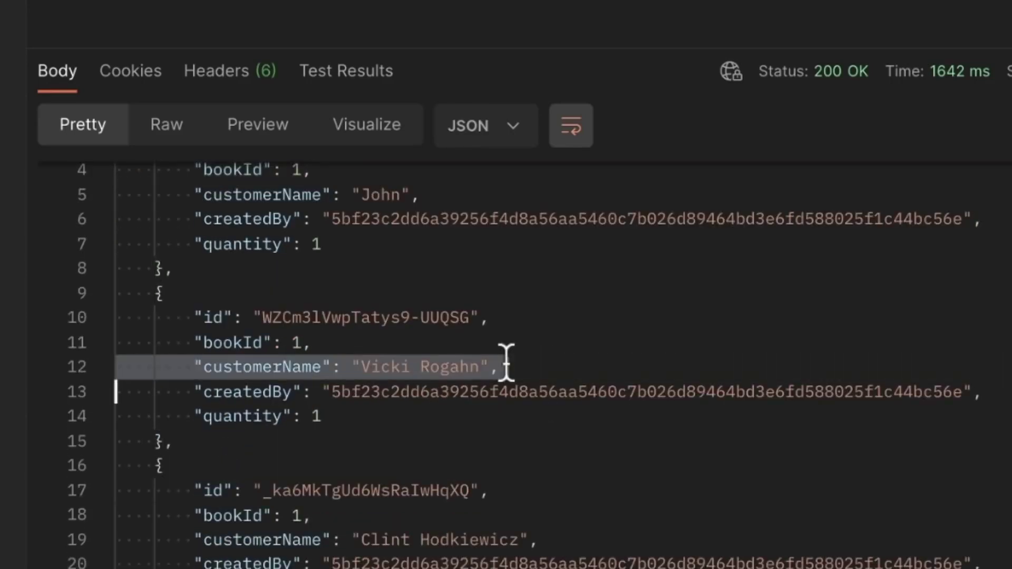
left_click(594, 371)
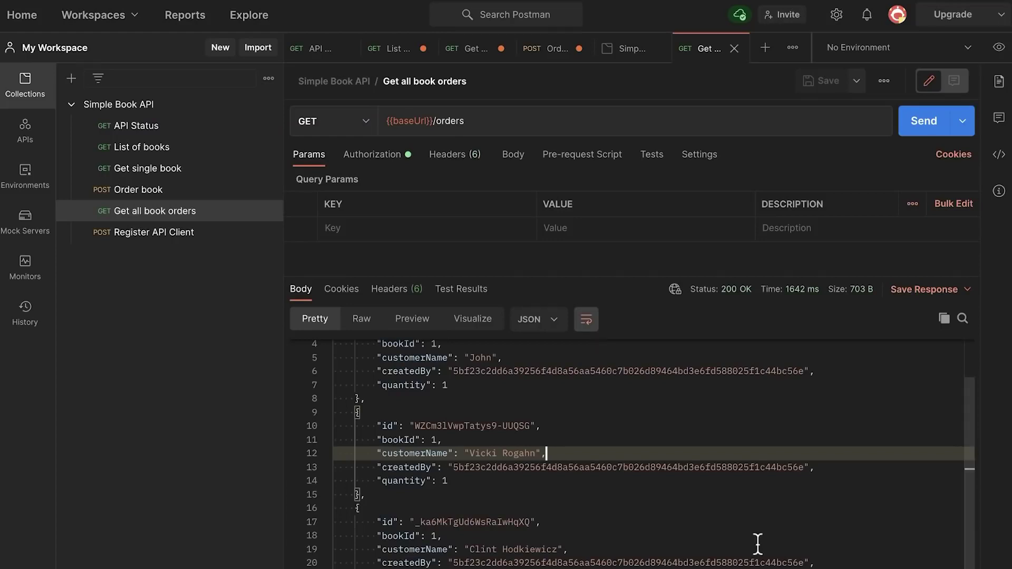
scroll(675, 437, "up", 1)
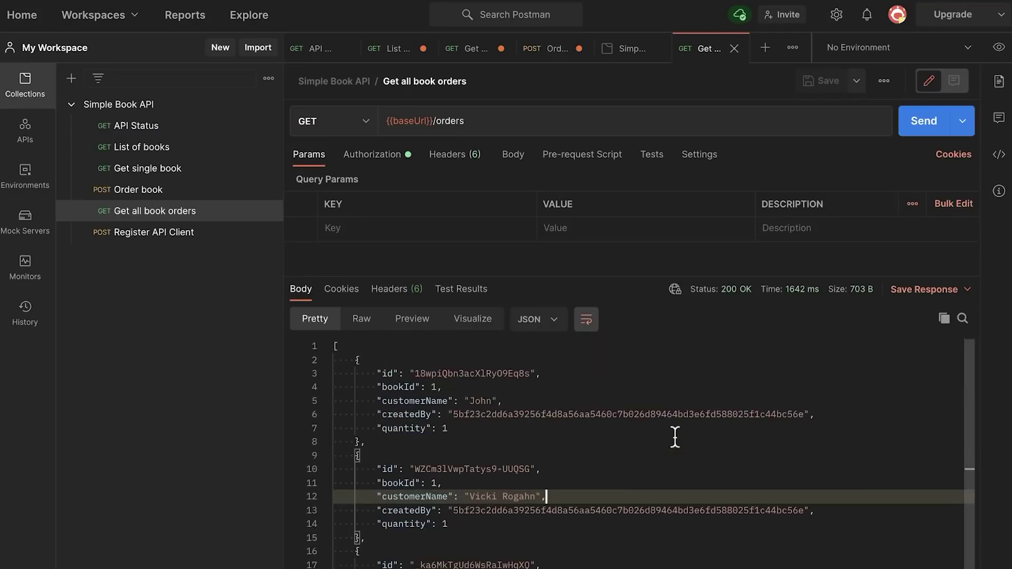
double_click(482, 373)
left_click(569, 373)
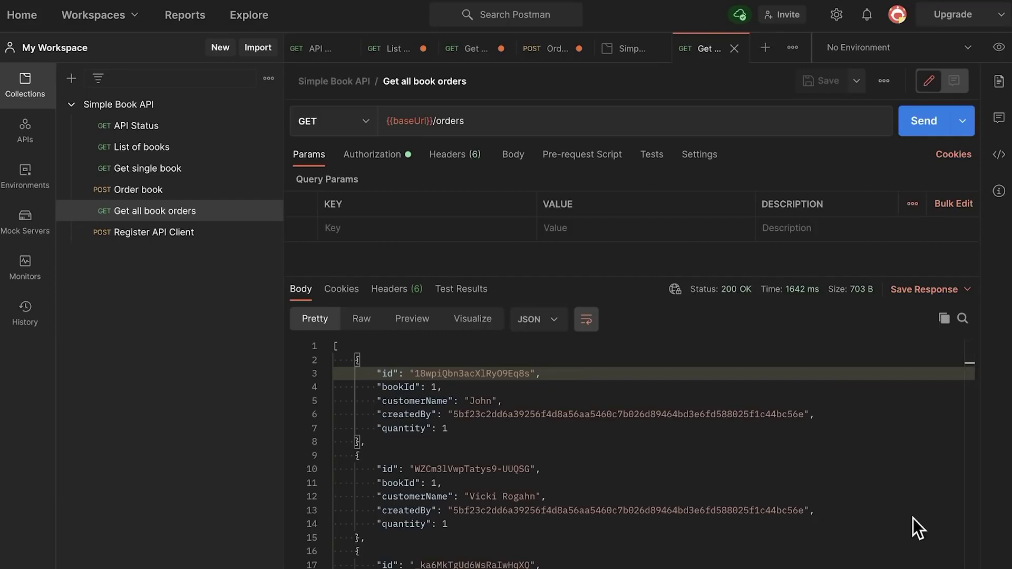
Copy the path /orders/:orderId from the "Get an order" section of the API documentation and return to Postman
key("ctrl+Right")
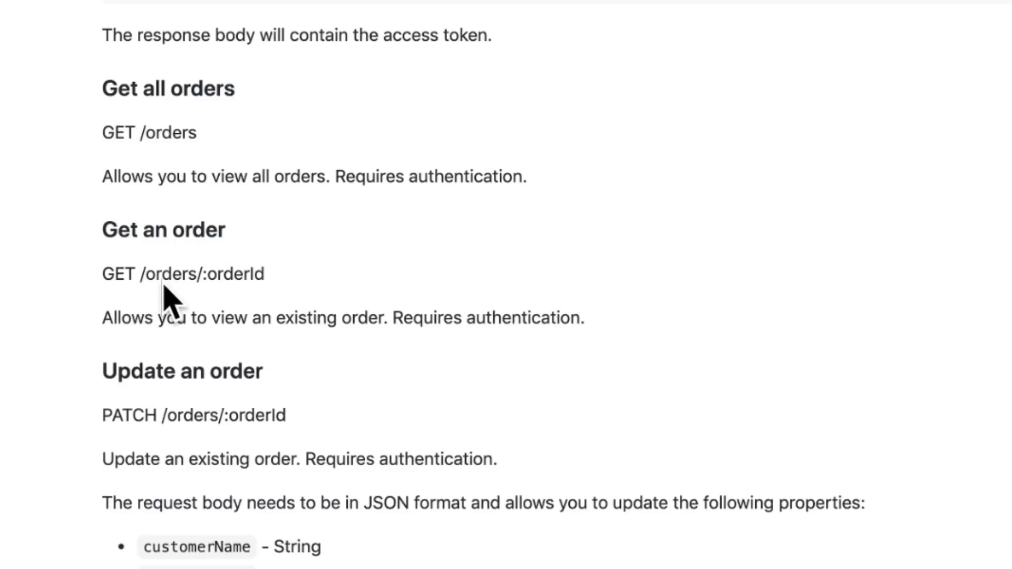
left_click_drag(140, 275, 305, 279)
key("ctrl+c")
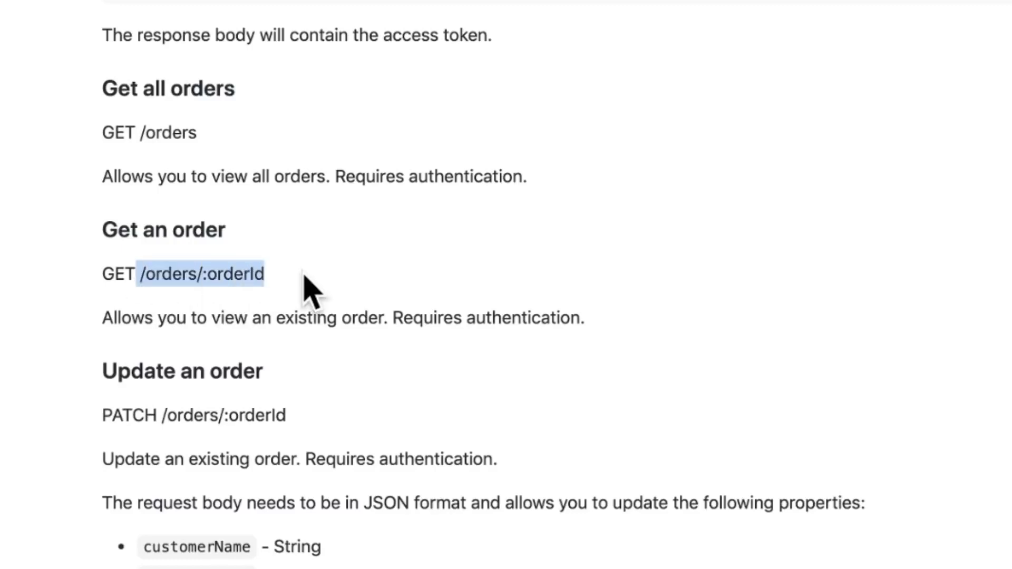
key("super+Tab")
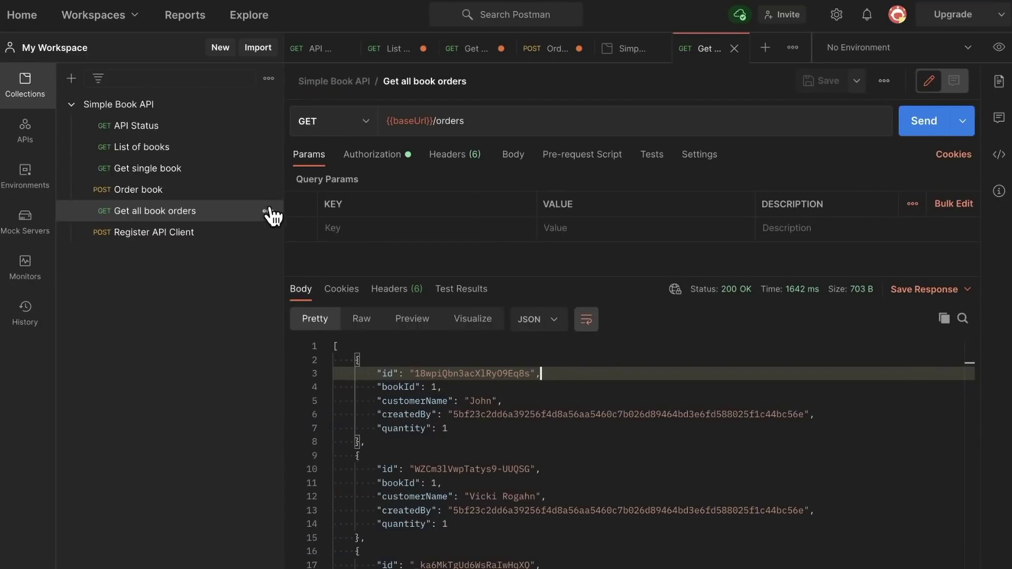
Duplicate the Get all book orders request and set the copy's URL to {{baseUrl}}/orders/:orderId
left_click(268, 211)
left_click(199, 311)
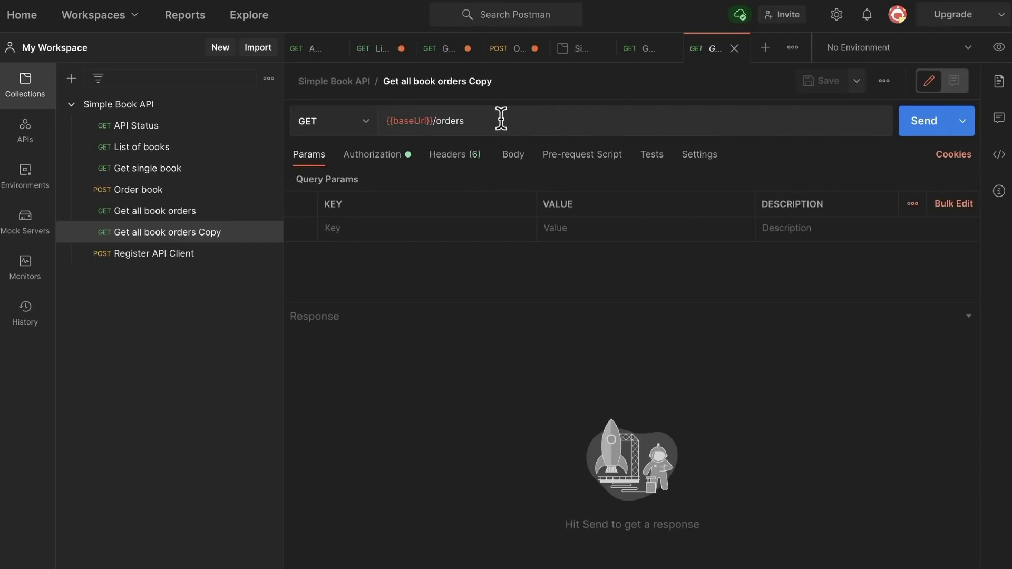
double_click(448, 121)
key("ctrl+v")
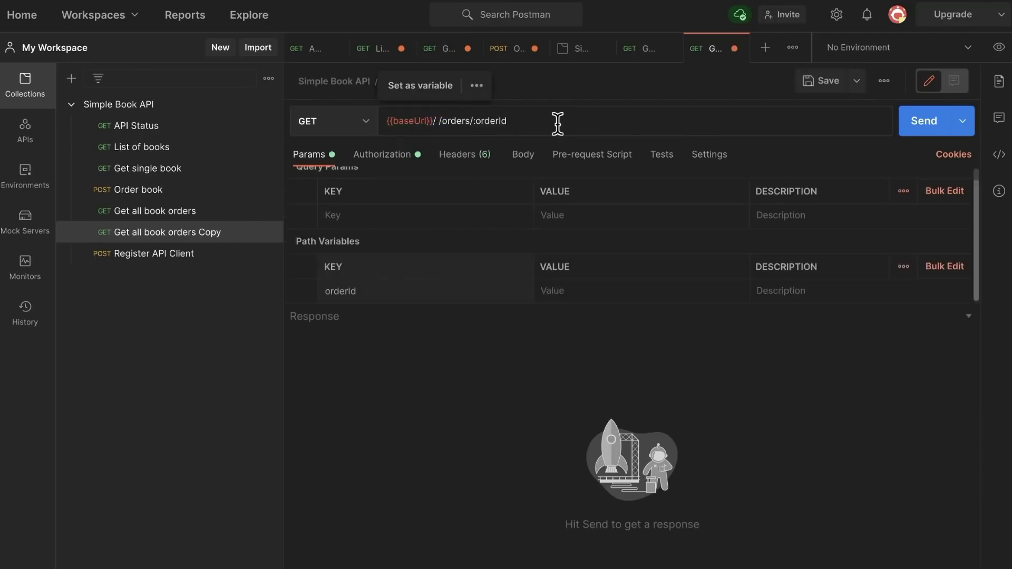
key("BackSpace")
key("BackSpace")
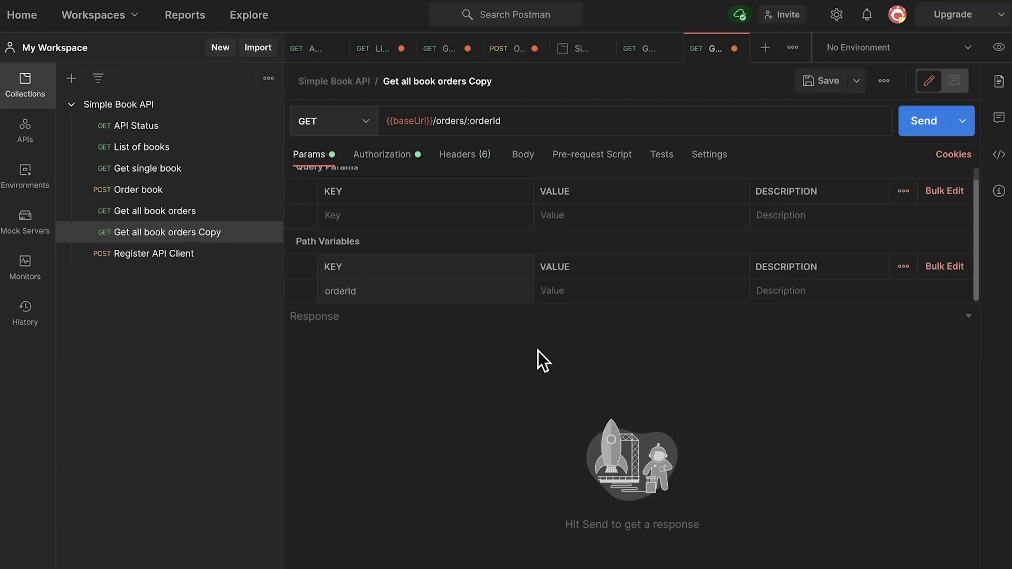
Rename the Get all book orders Copy request as "Get an order"
left_click(502, 82)
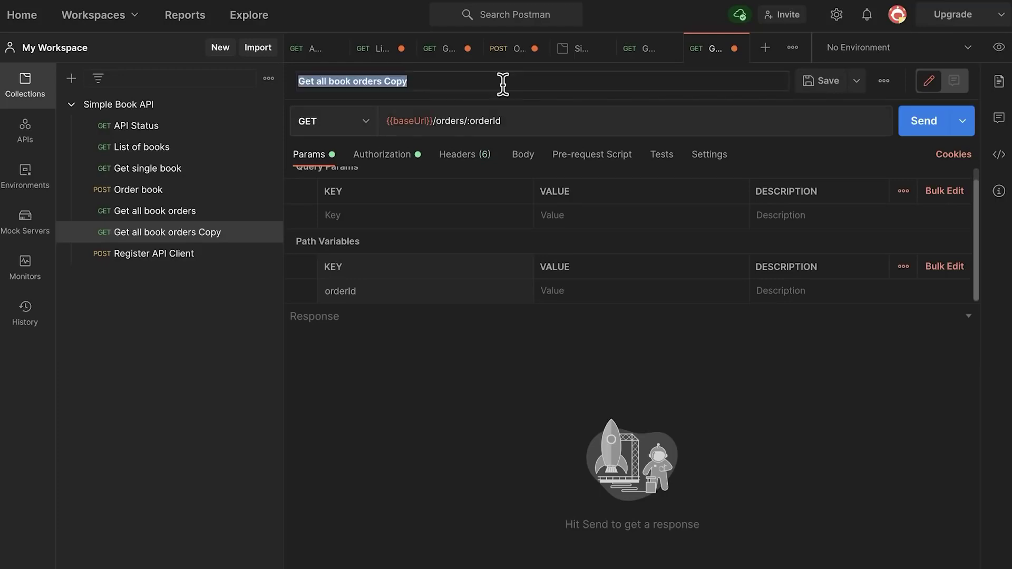
type("Get")
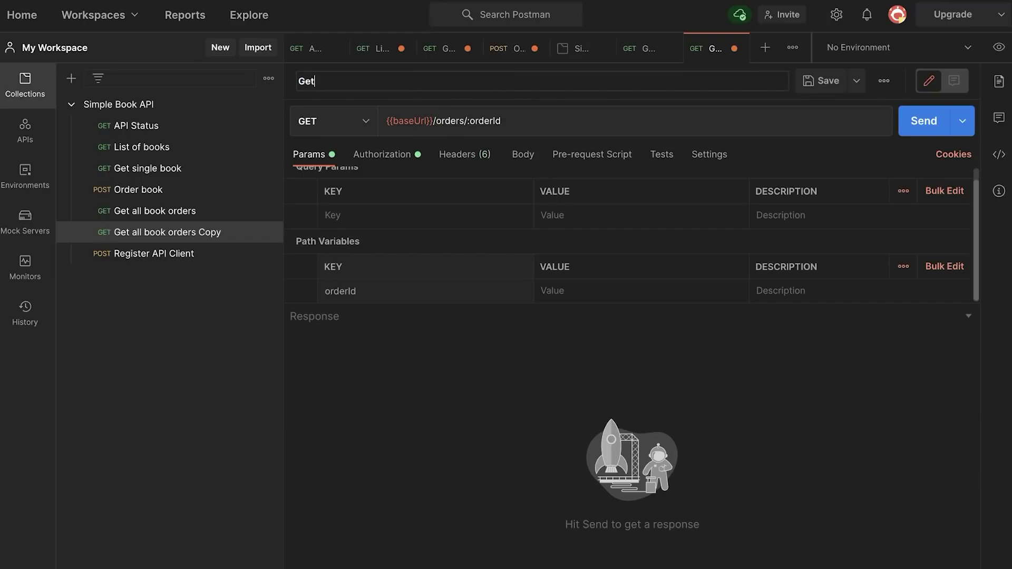
type(" an order")
key("Return")
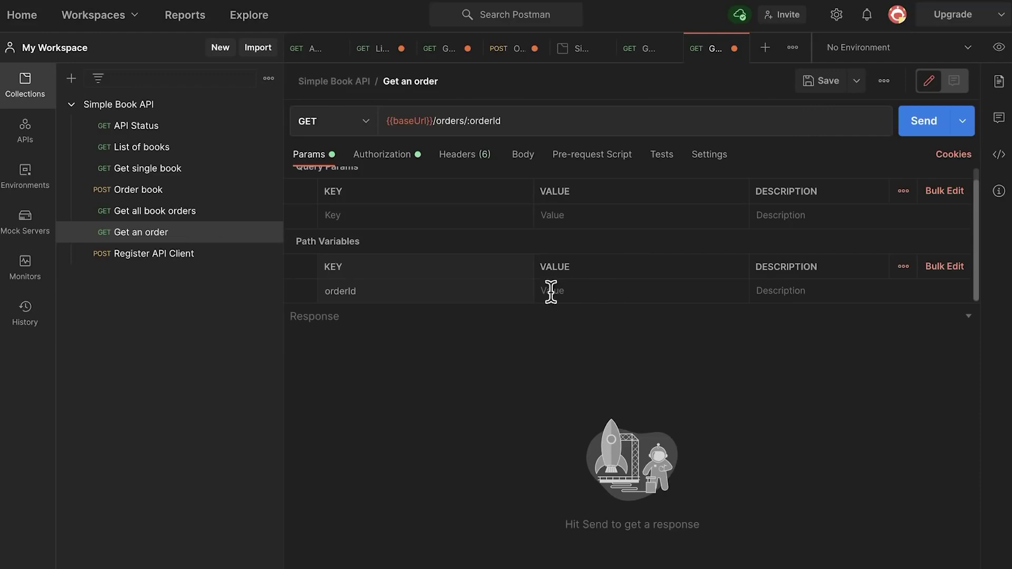
Send the Get an order request with an empty orderId, and again with the orderId path variable set to dfghj
left_click(903, 125)
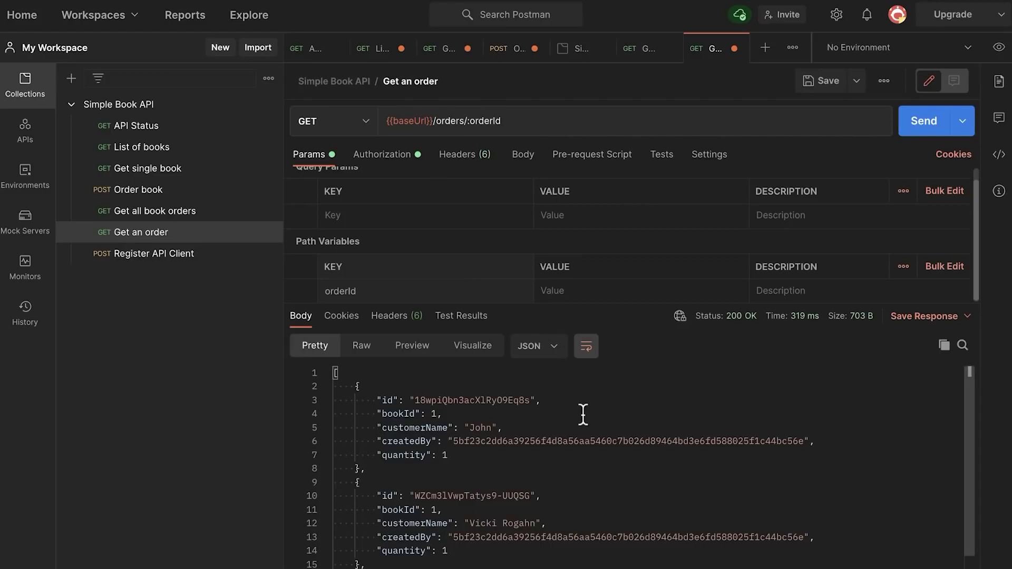
left_click(569, 287)
type("dfghj")
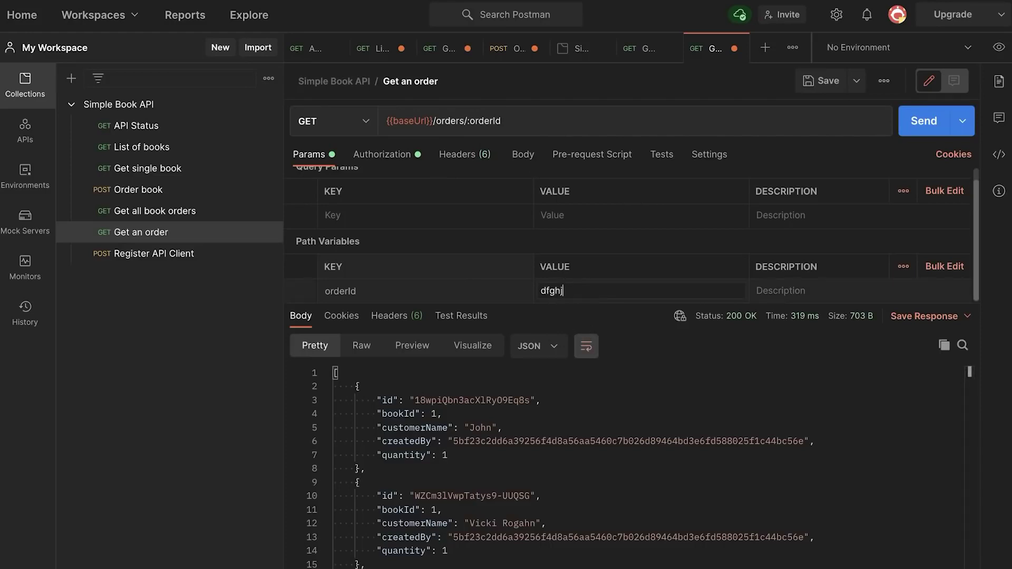
left_click(924, 119)
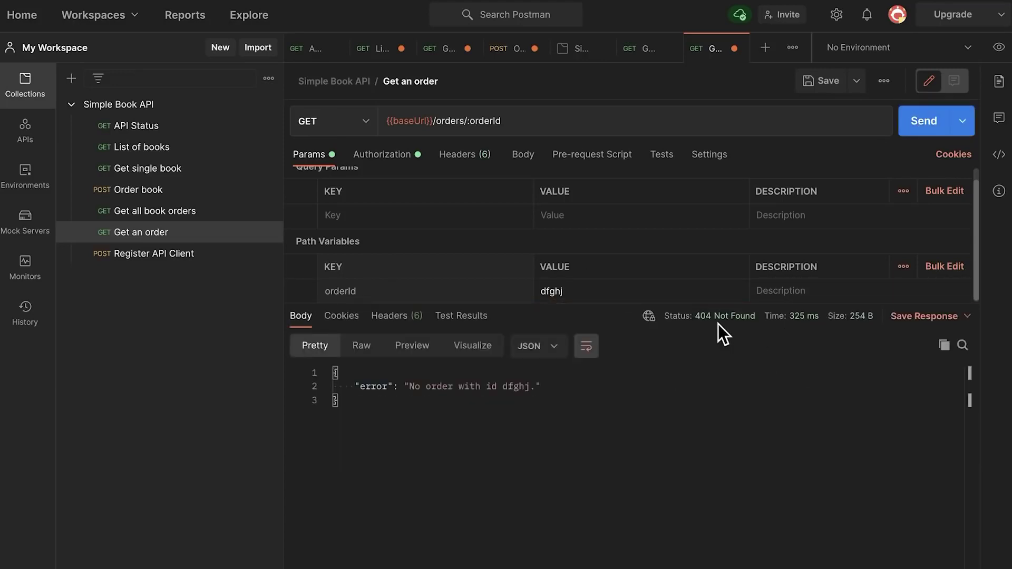
Copy the first order's id from the Get all book orders response into Get an order's orderId path variable and send the request
left_click(638, 53)
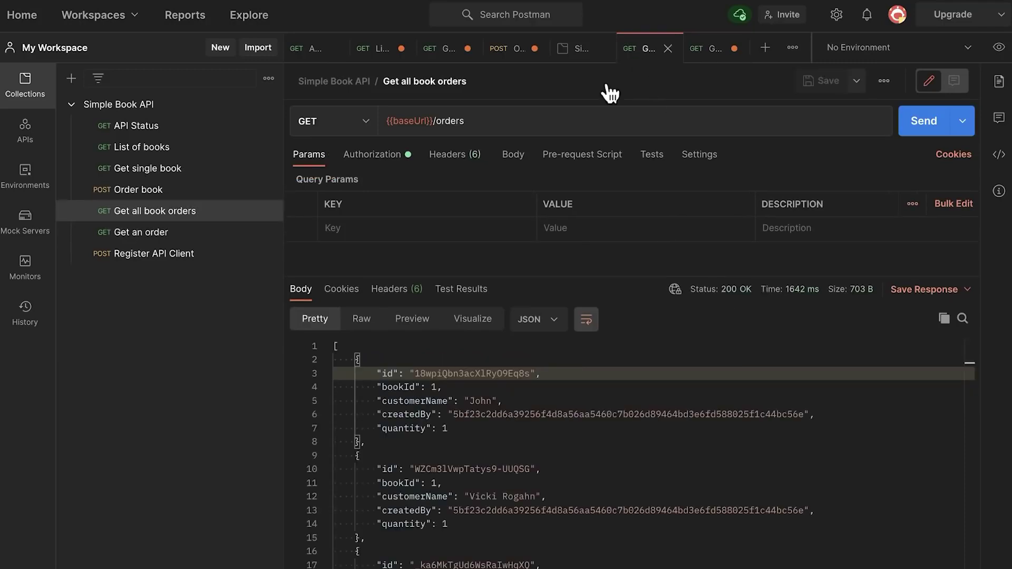
double_click(452, 374)
key("ctrl+c")
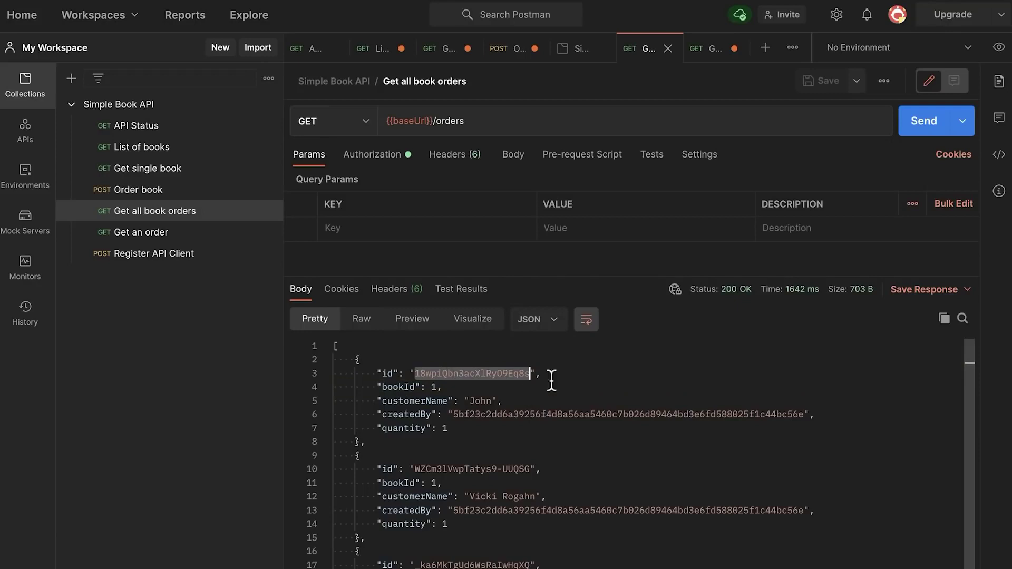
left_click(706, 51)
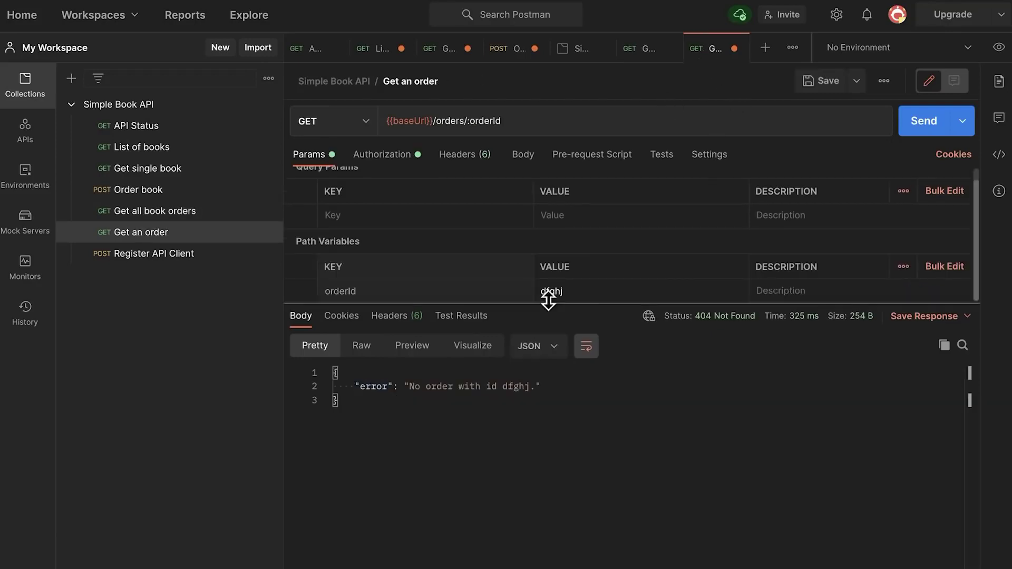
double_click(580, 292)
key("ctrl+v")
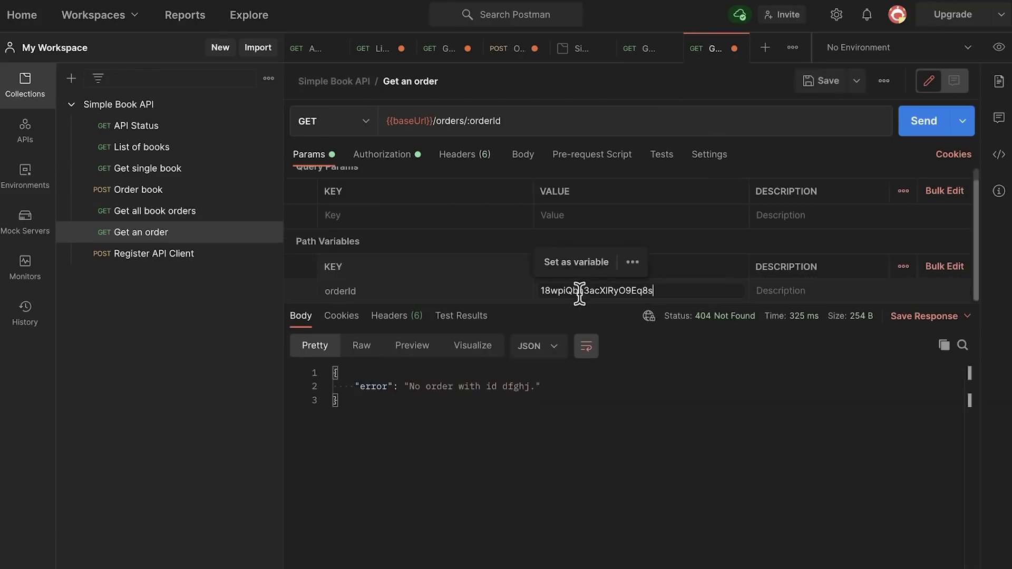
left_click(654, 373)
left_click(917, 125)
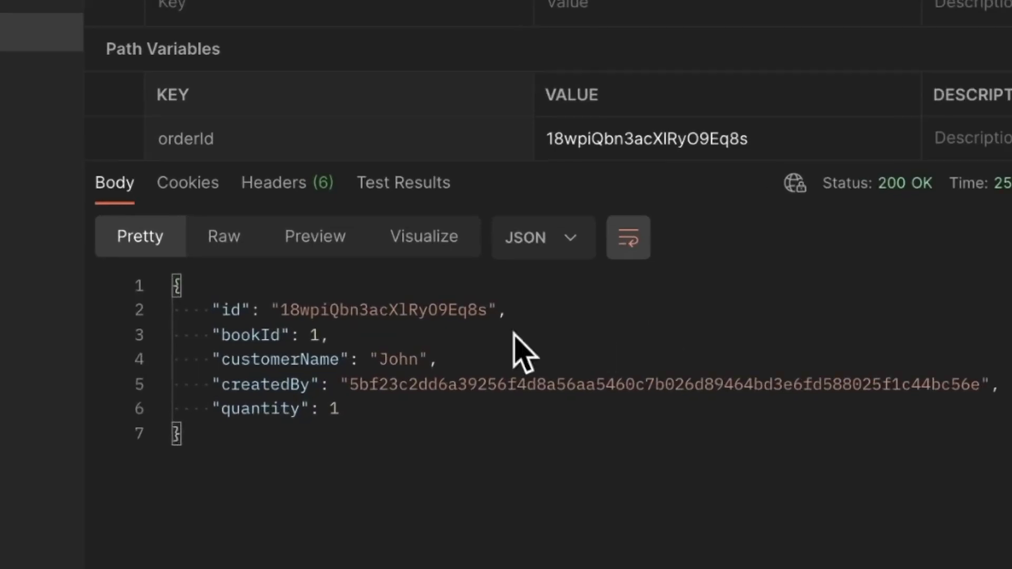
left_click(449, 359)
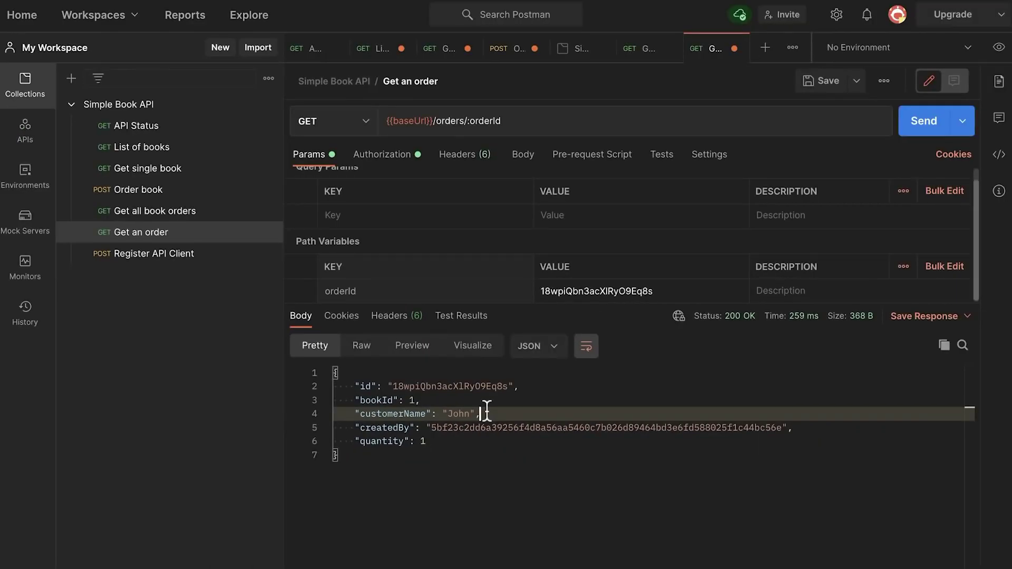
Review the Order book request and the example JSON body under "Update an order" in the API documentation, and return to Postman
left_click(175, 191)
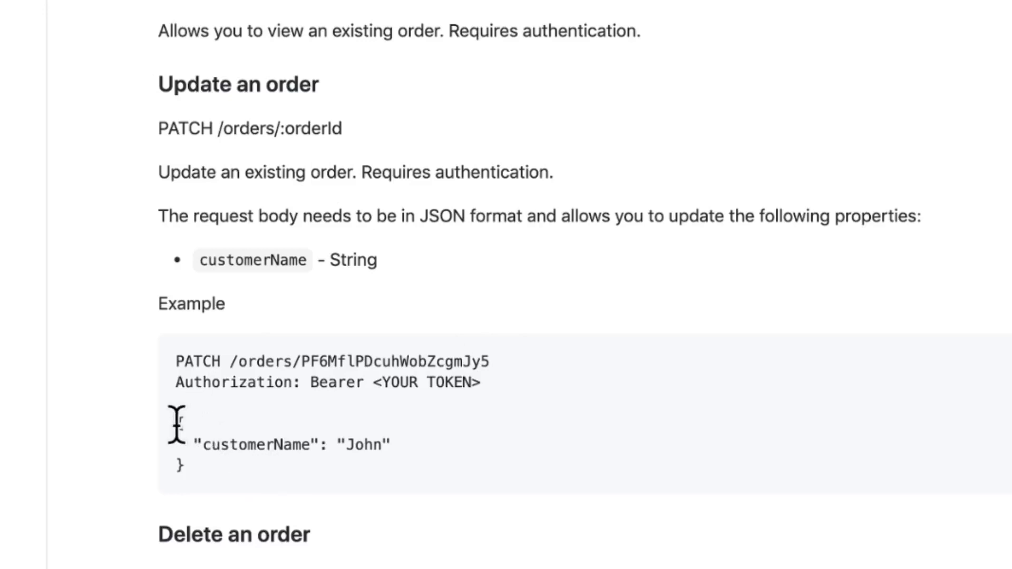
left_click_drag(177, 419, 198, 475)
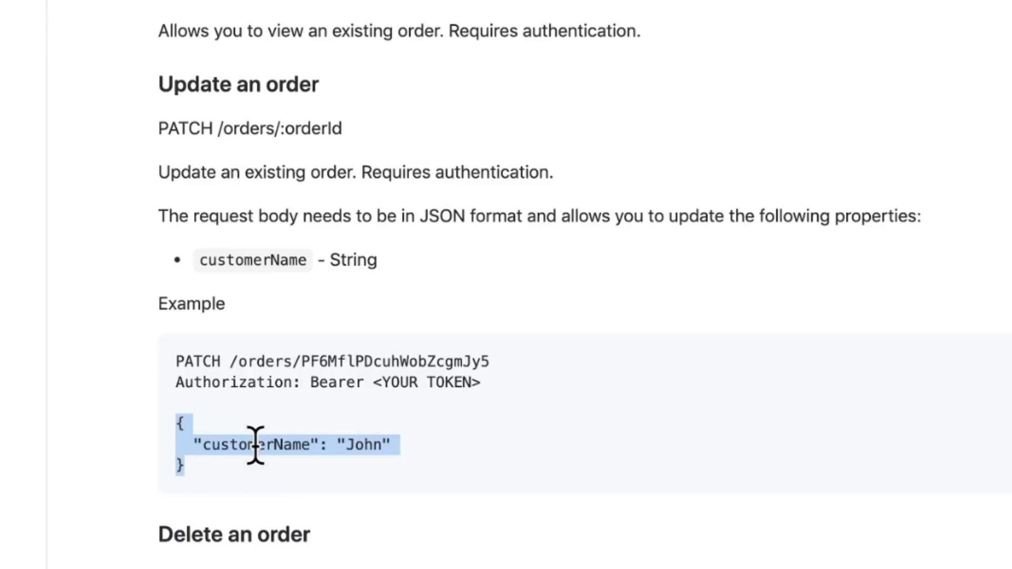
key("ctrl+Left")
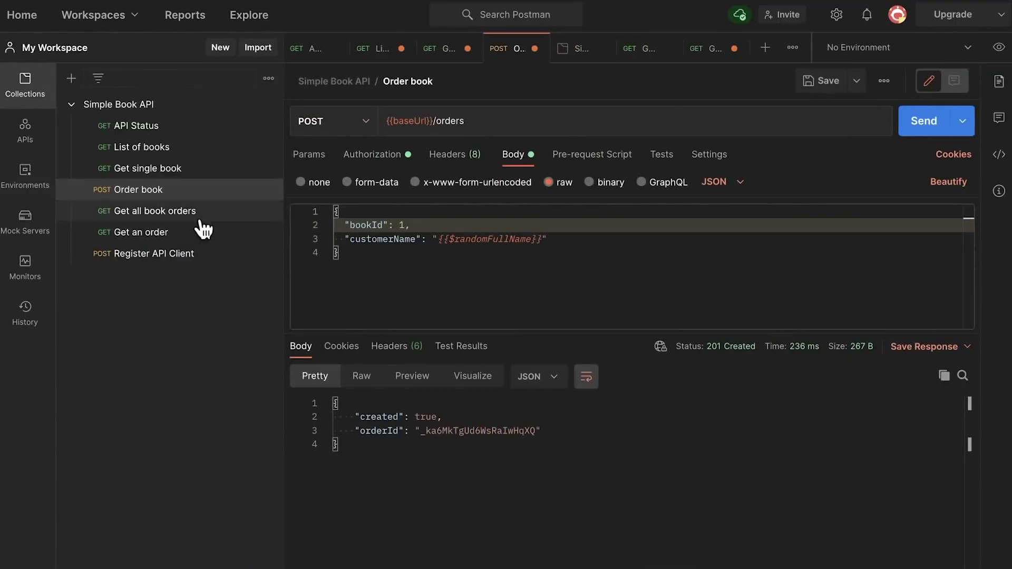
Duplicate the Get an order request and rename the copy "Update an order"
left_click(157, 235)
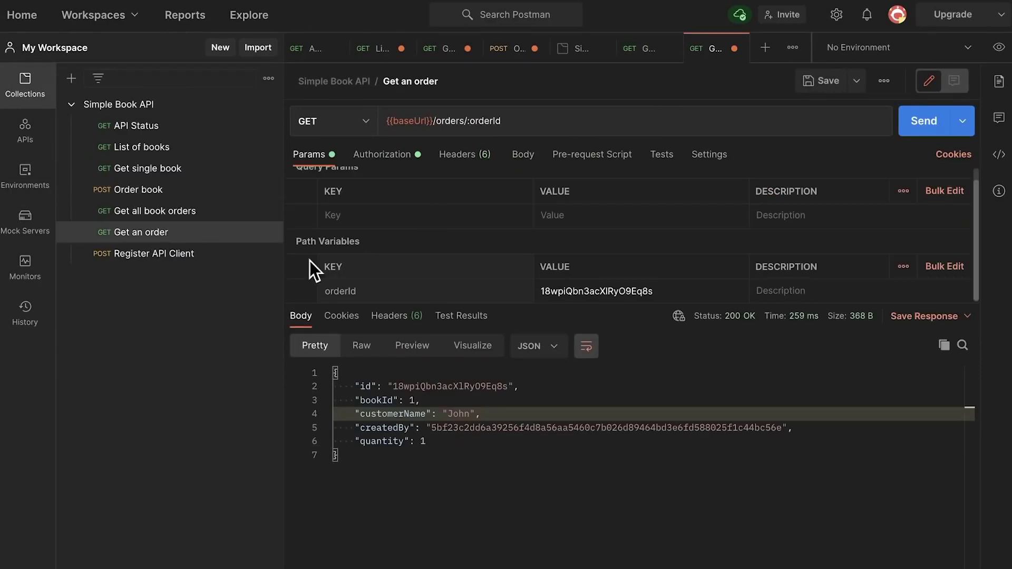
left_click(268, 232)
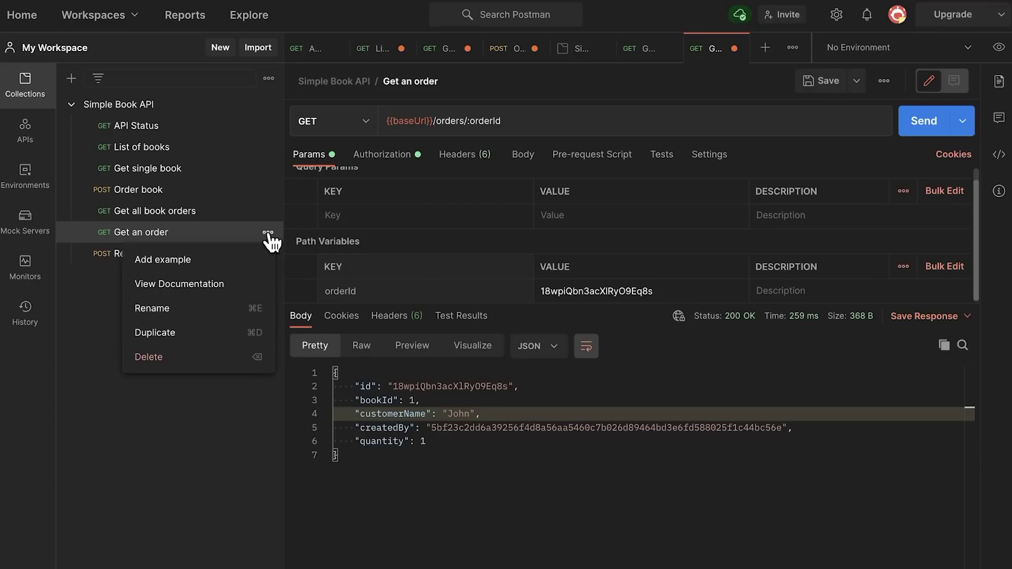
left_click(191, 329)
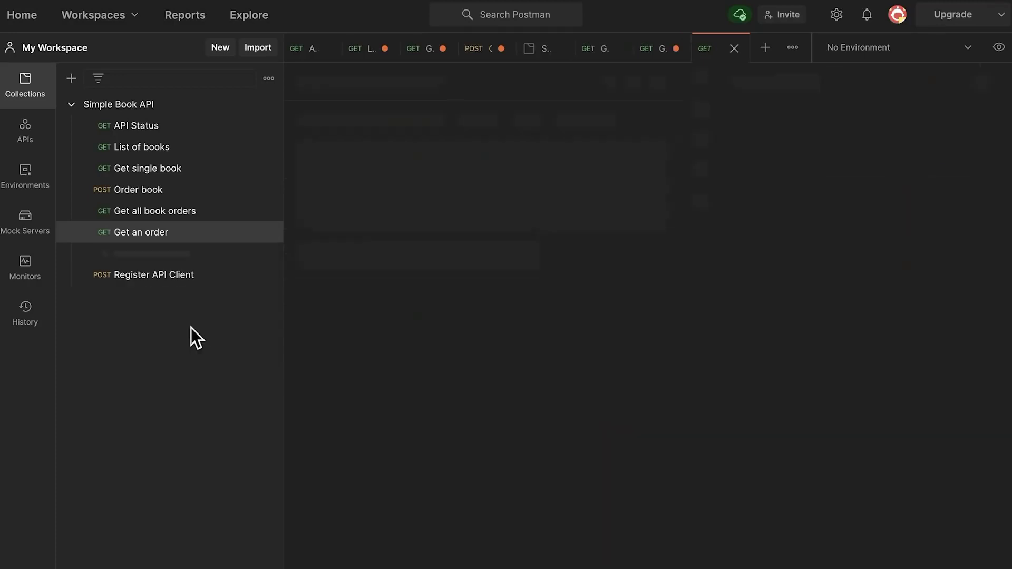
left_click(477, 82)
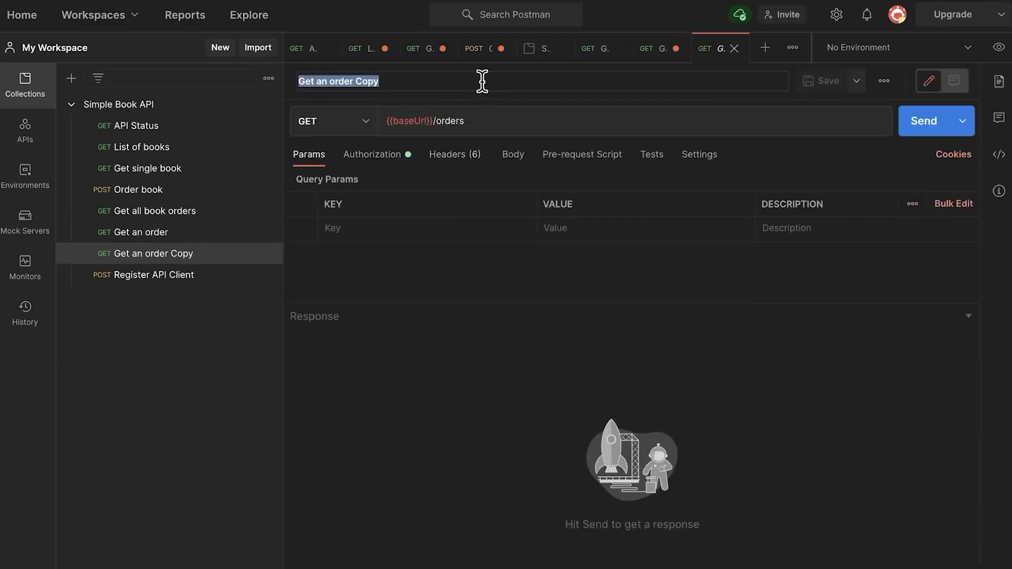
type("Update an order")
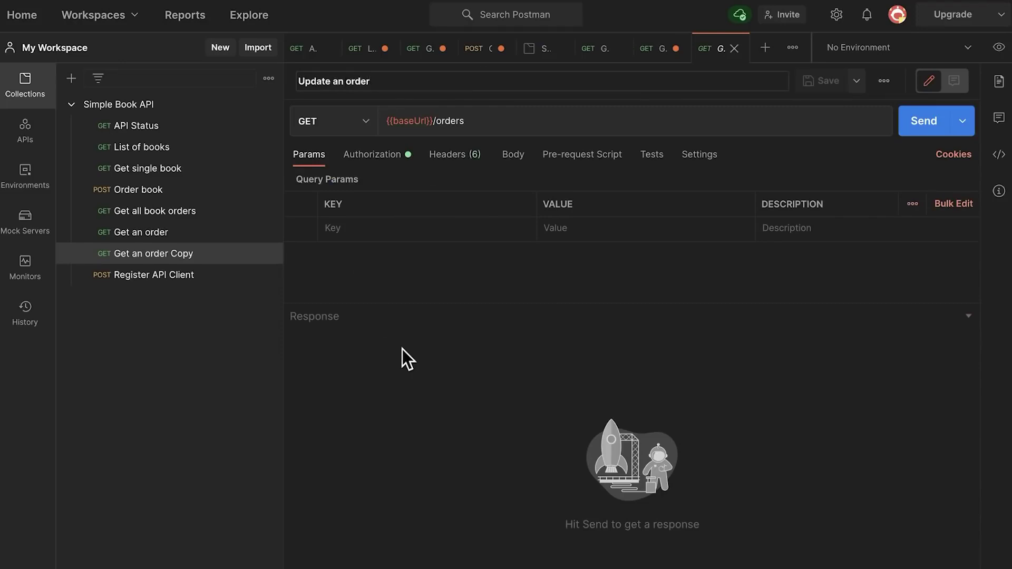
key("Return")
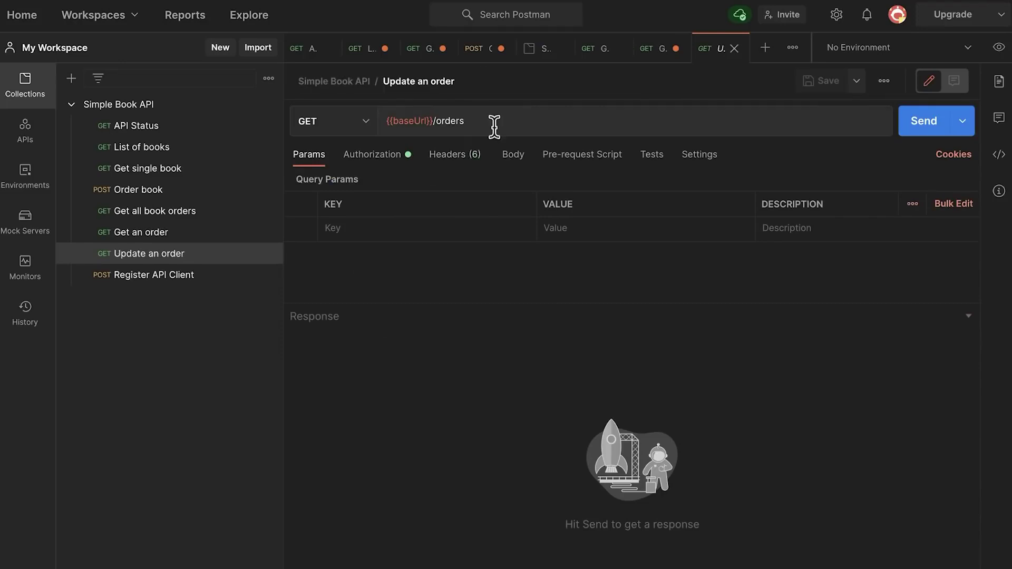
Save the Get an order request and copy the value of its orderId path variable
left_click(203, 239)
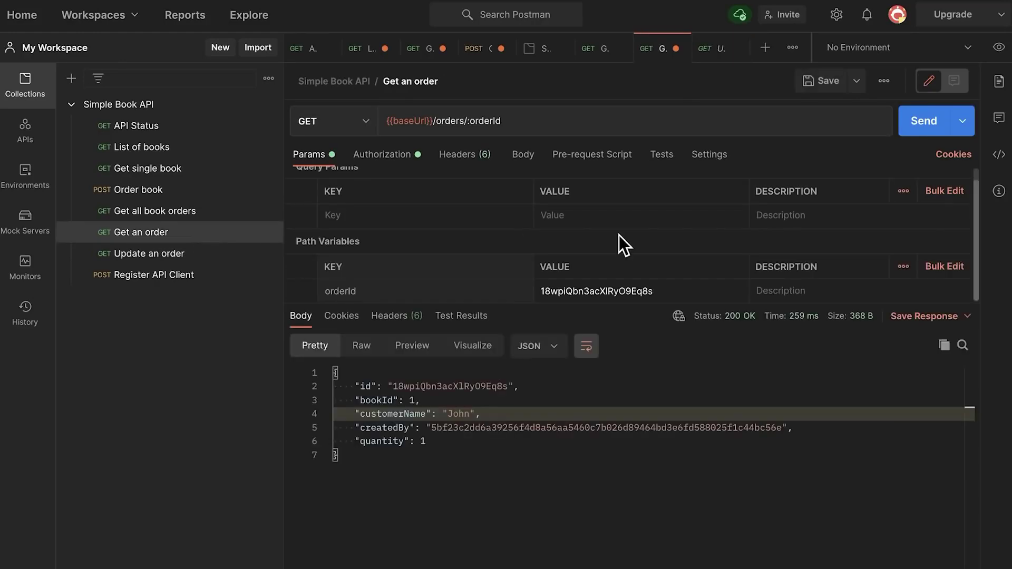
key("ctrl+s")
double_click(587, 291)
key("ctrl+c")
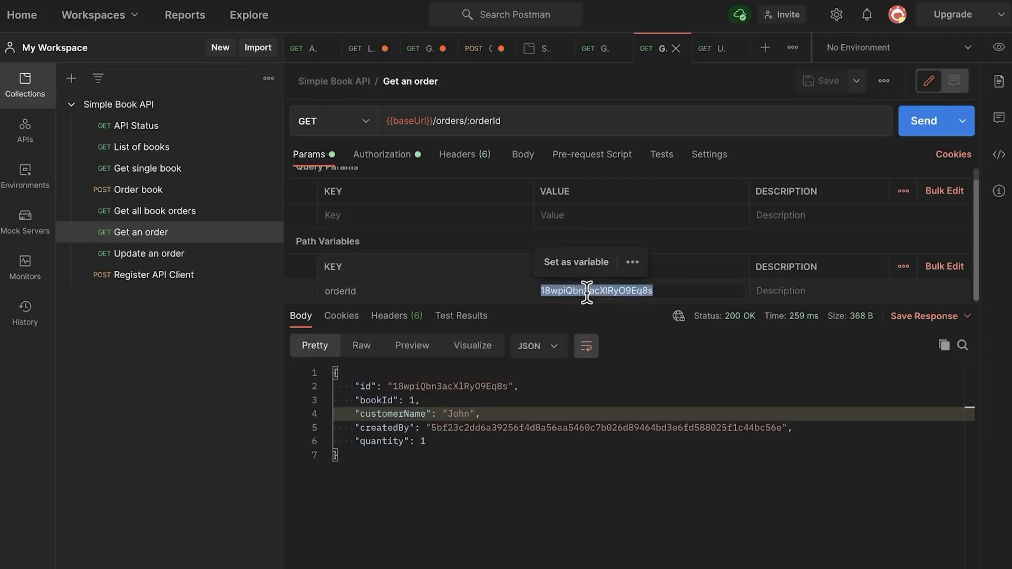
Complete the Update an order URL as {{baseUrl}}/orders/:orderId, paste the copied id as the orderId value, and send the request
left_click(709, 53)
left_click(523, 118)
type("/:orderId")
left_click(573, 290)
key("ctrl+v")
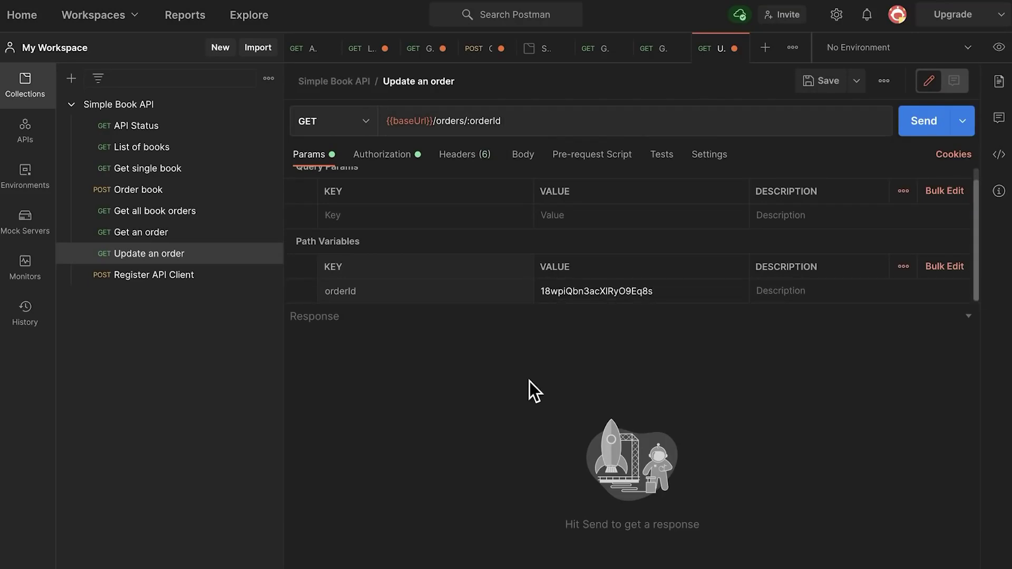
left_click(920, 132)
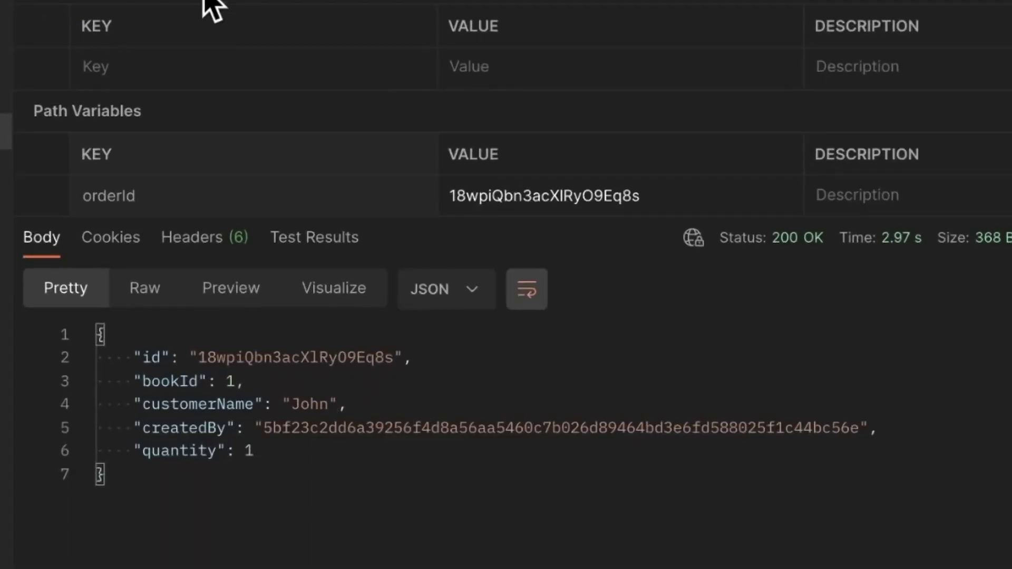
Change the Update an order request's method to PATCH and set its request body to raw JSON
left_click(191, 6)
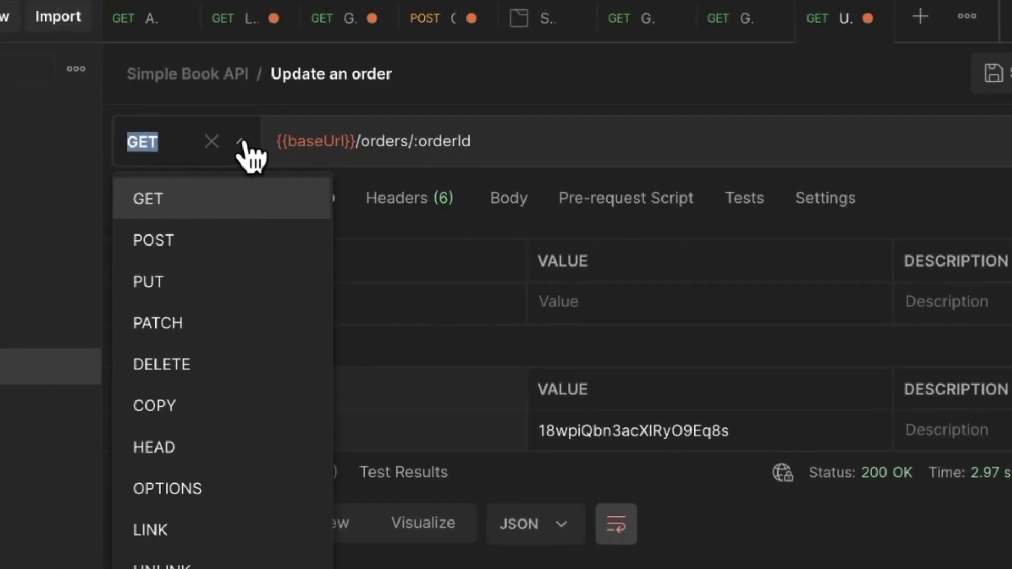
left_click(196, 332)
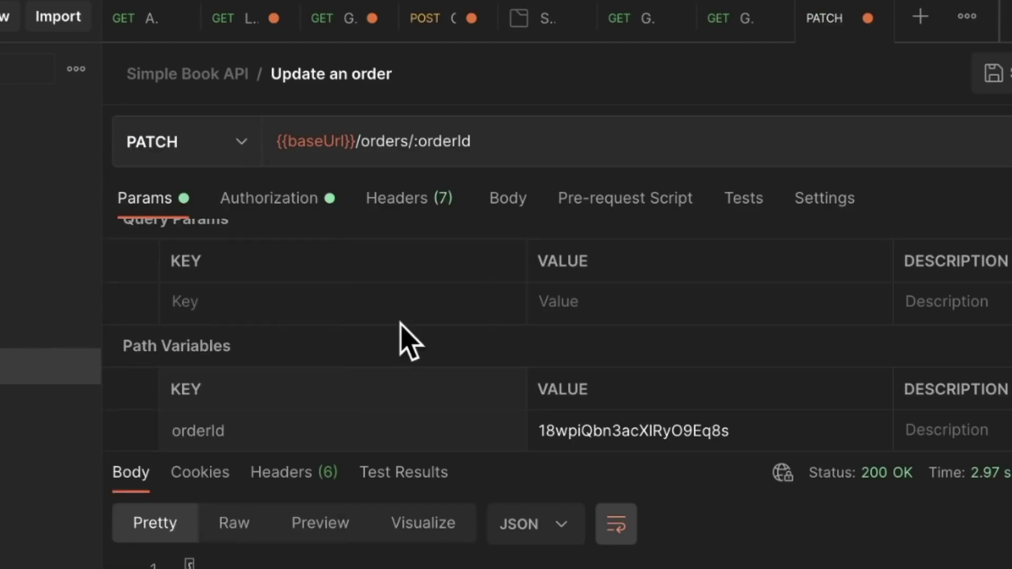
scroll(409, 341, "up", 1)
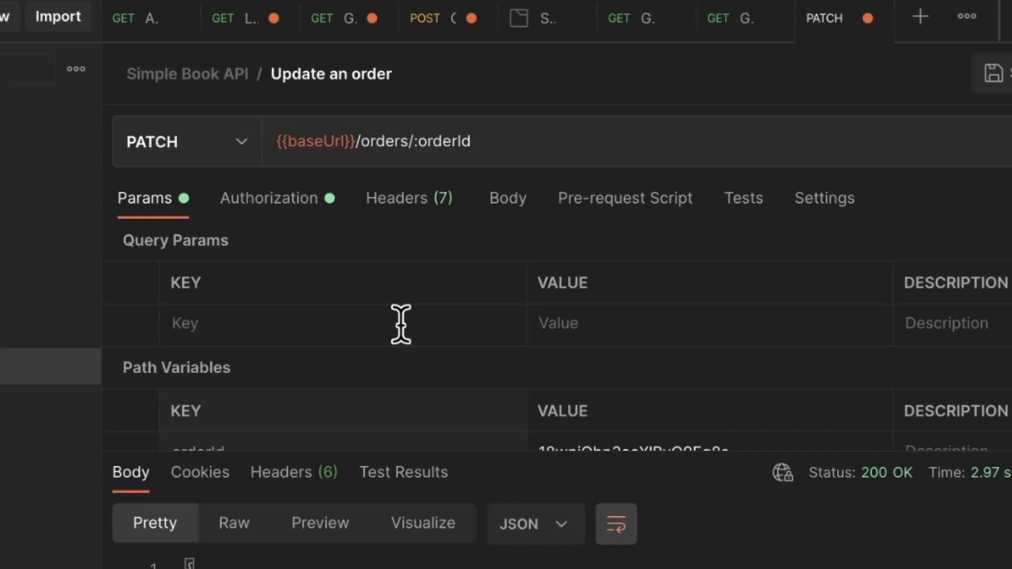
left_click(507, 201)
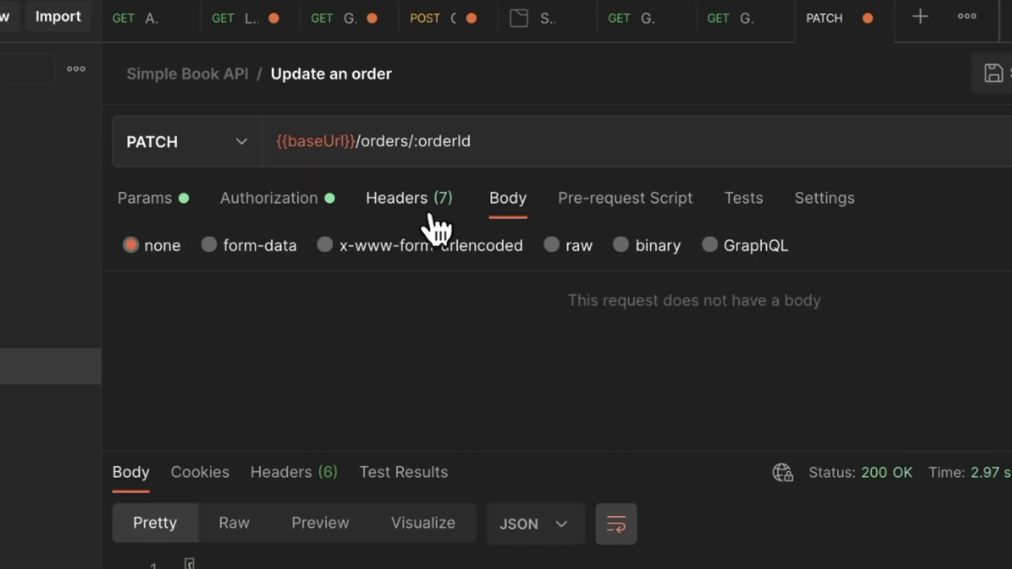
left_click(559, 247)
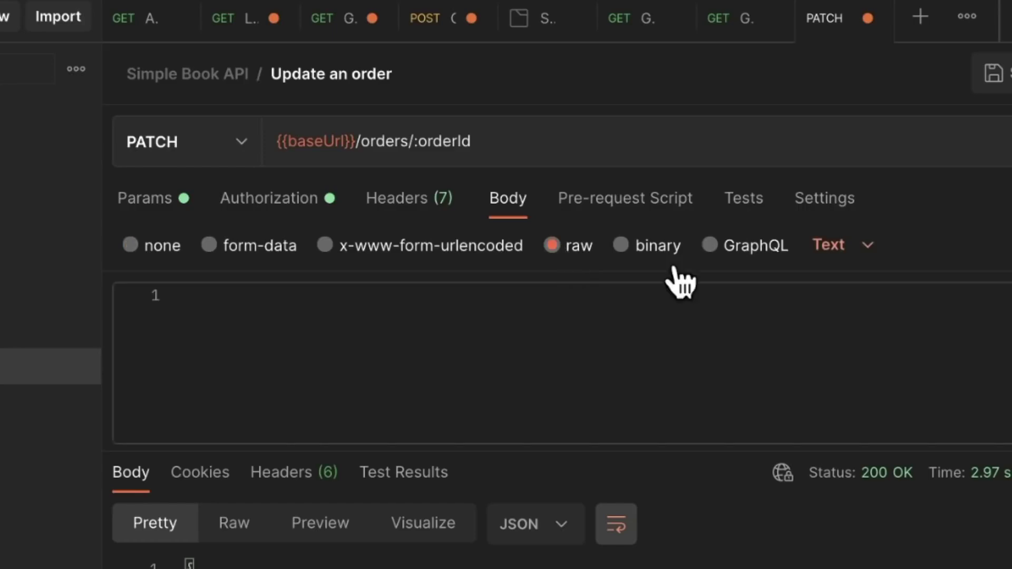
left_click(848, 252)
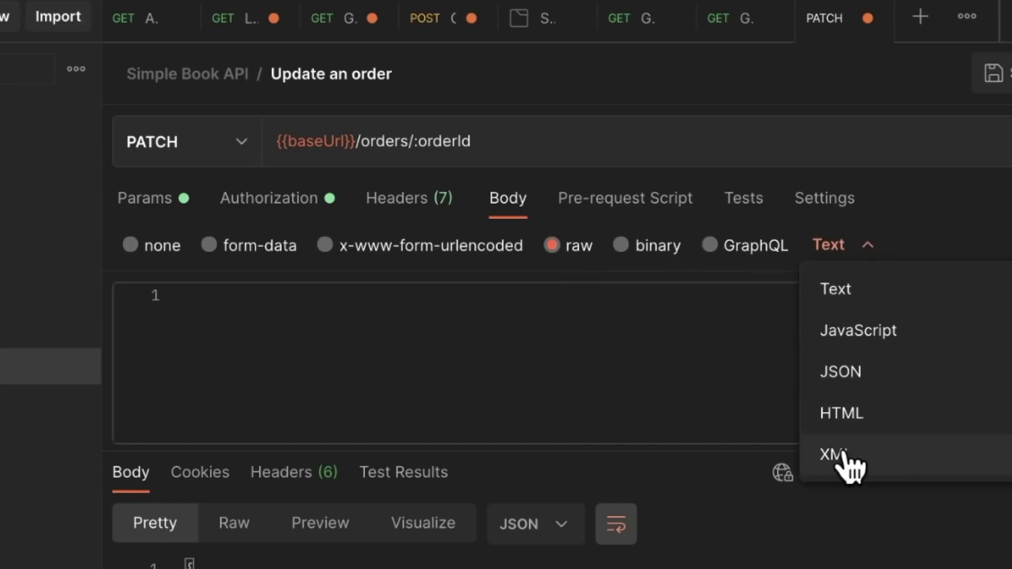
left_click(855, 369)
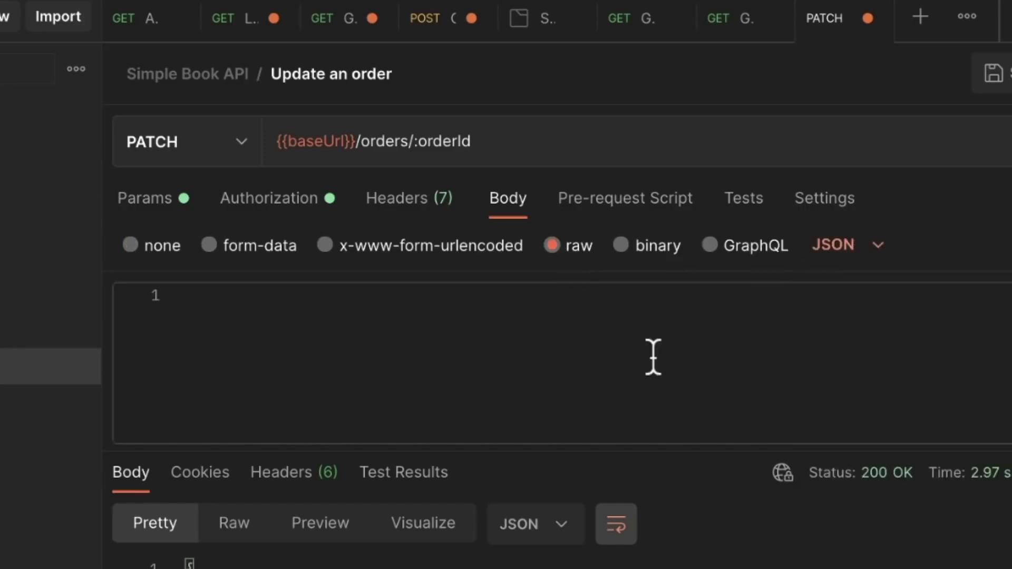
Write a JSON body that sets customerName to a sample first name followed by the {{$randomLastName}} variable
type("{   \"customerName\": \"John\" }")
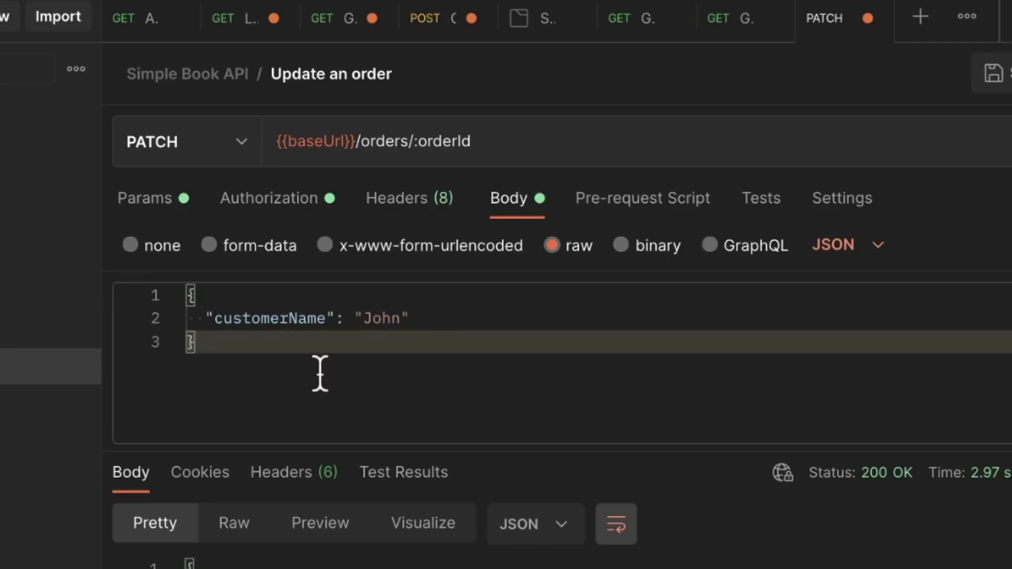
key("Up")
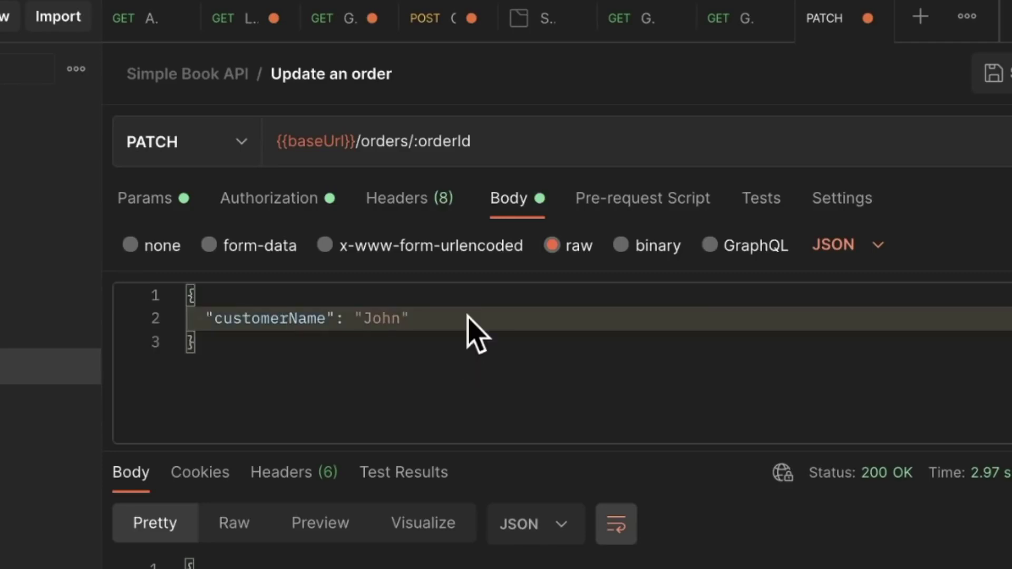
left_click(404, 318)
type("{{$")
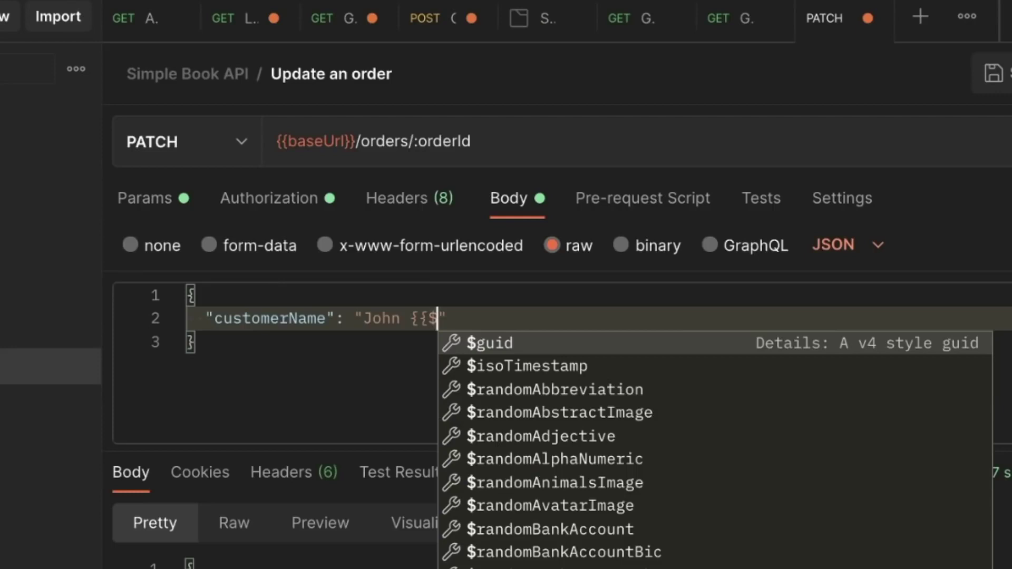
type("randomLa")
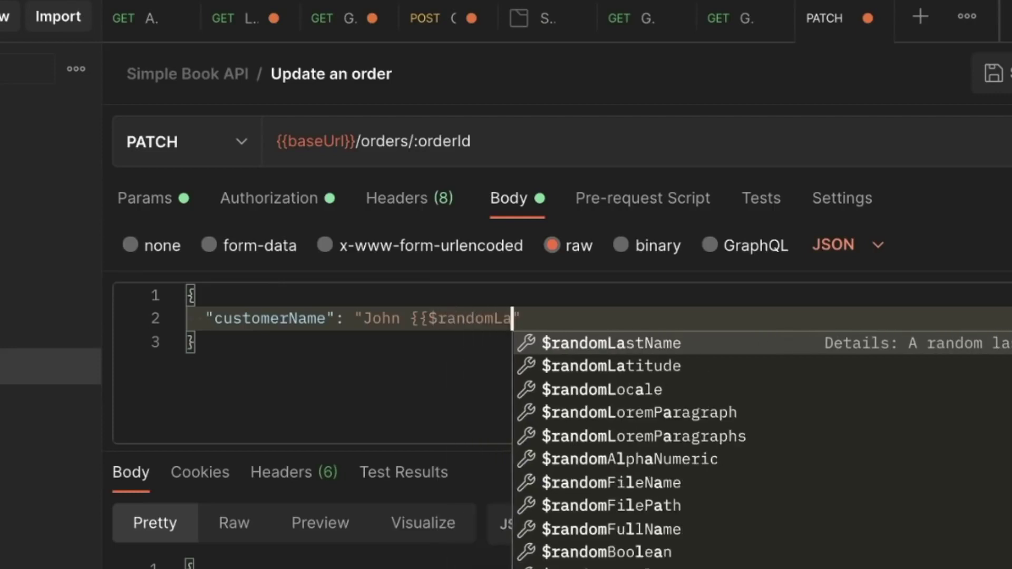
key("Return")
type("}}")
left_click(648, 371)
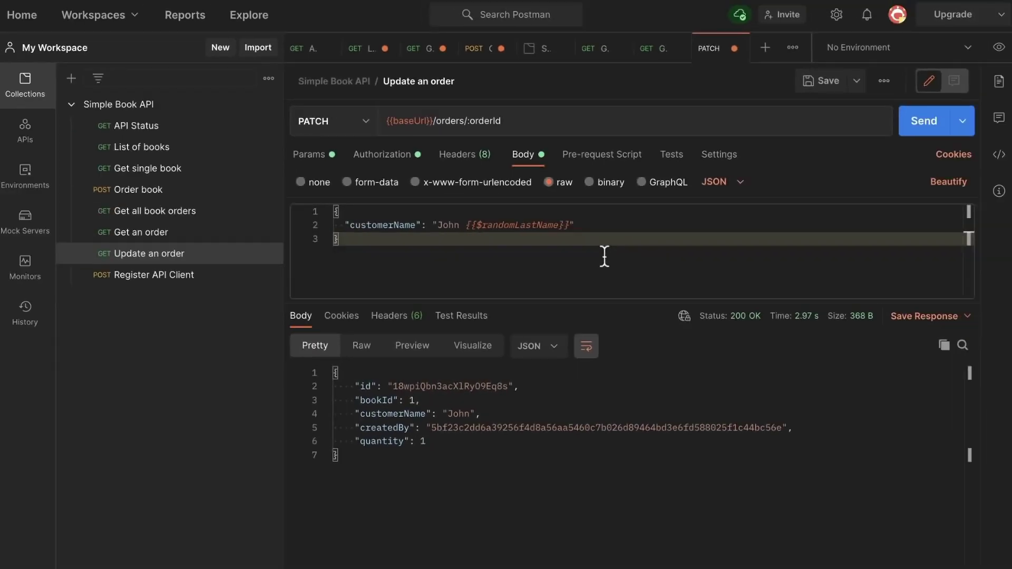
Send and save the Update an order request, and fetch the same order again with Get an order
left_click(921, 128)
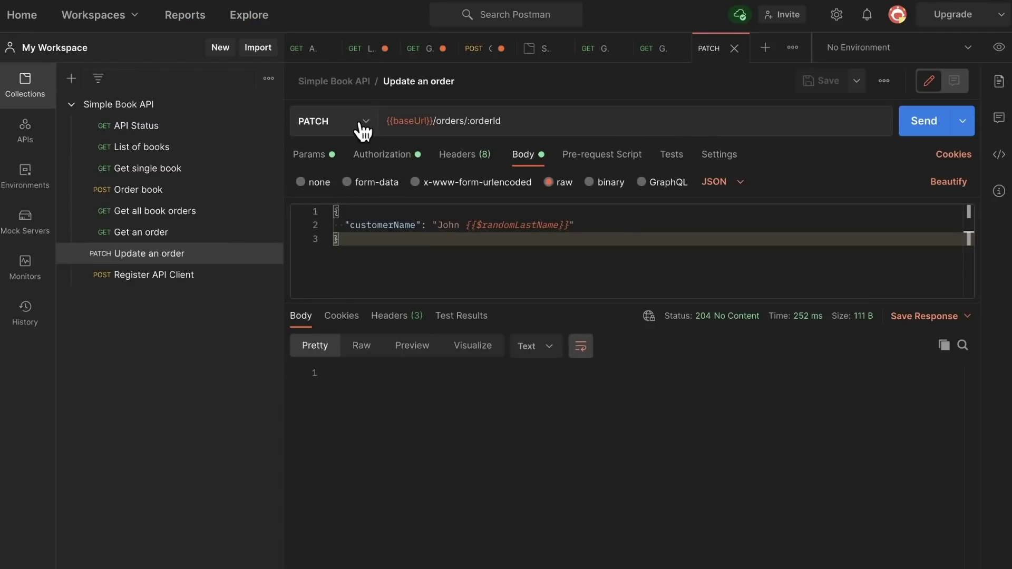
left_click(134, 234)
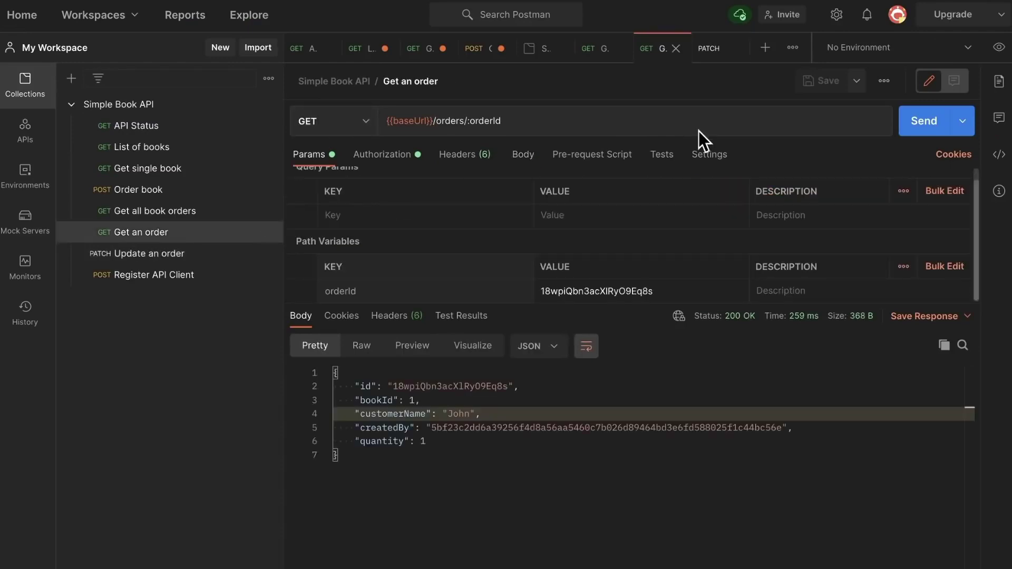
left_click(902, 119)
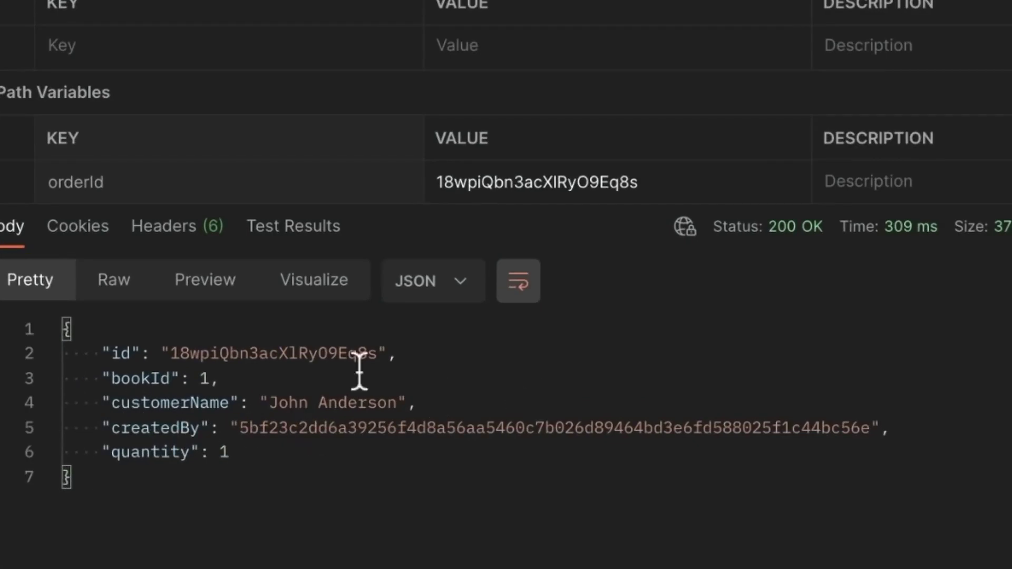
Select the order's id in the response and highlight the /orders/:orderId endpoint under Delete an order in the API documentation
double_click(294, 355)
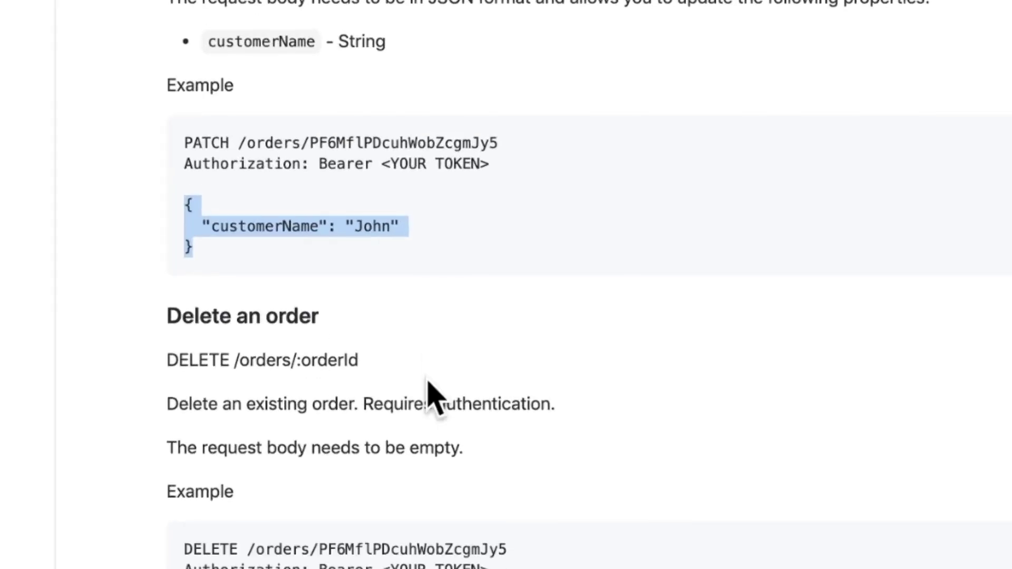
left_click(235, 364)
left_click_drag(235, 364, 359, 360)
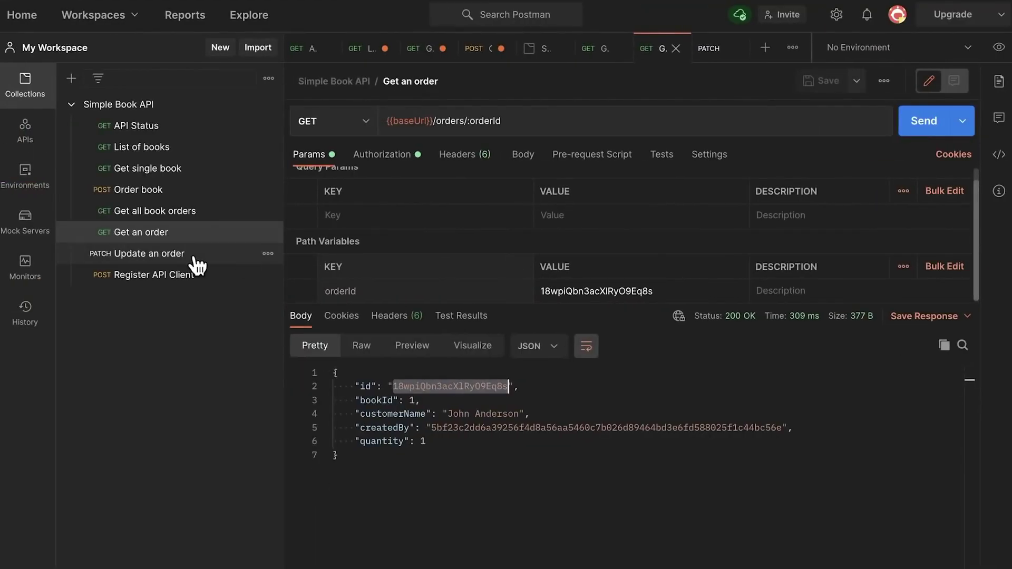
Duplicate the Update an order request in Postman and rename the copy "Delete order"
left_click(195, 258)
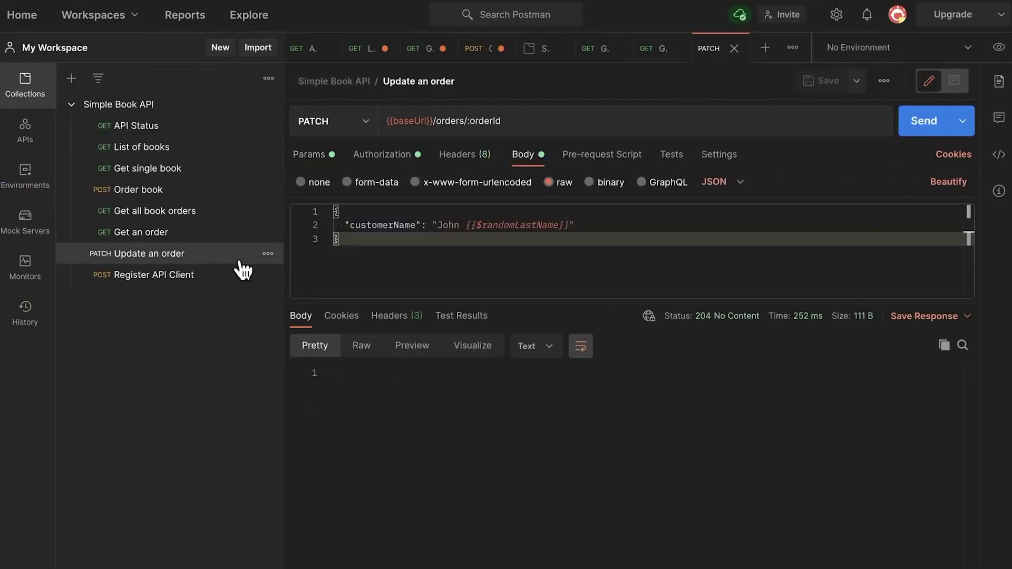
left_click(268, 255)
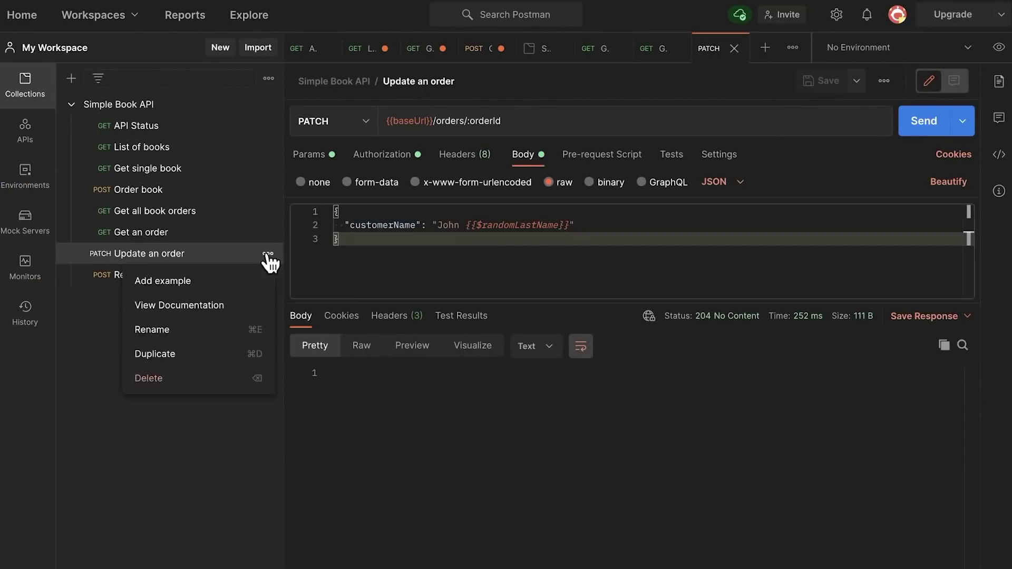
left_click(186, 354)
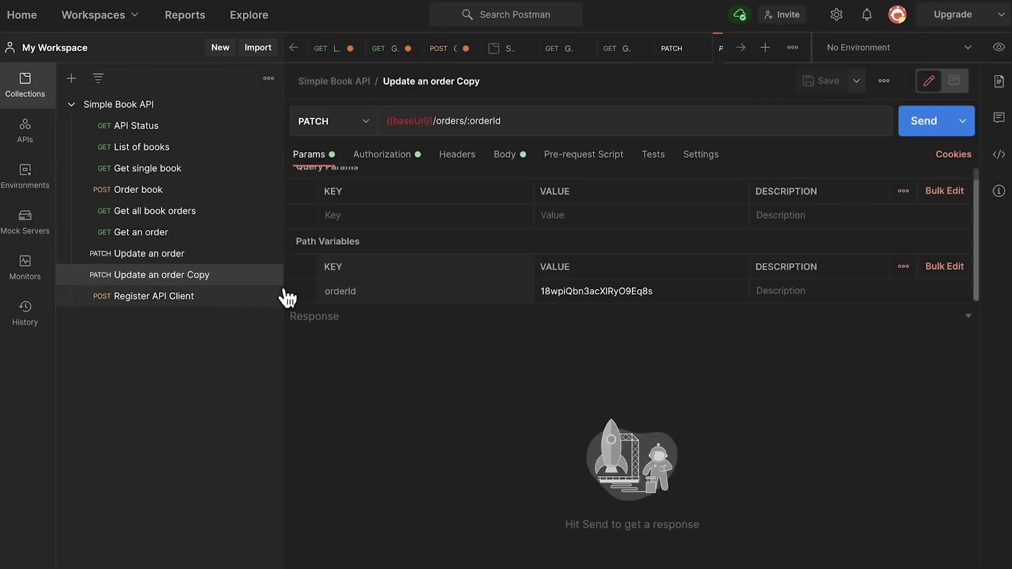
left_click(489, 79)
type("Delete order")
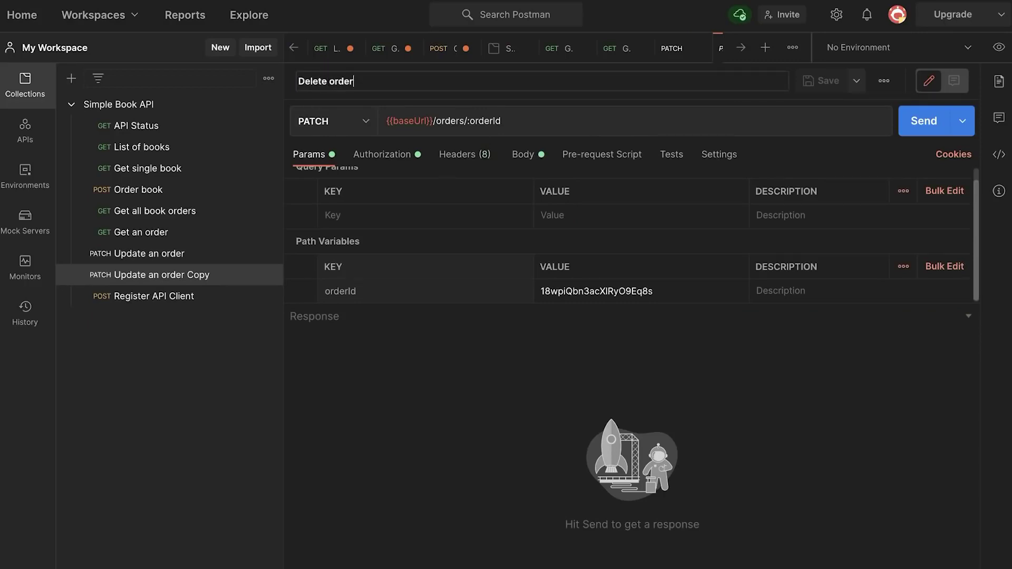
key("Return")
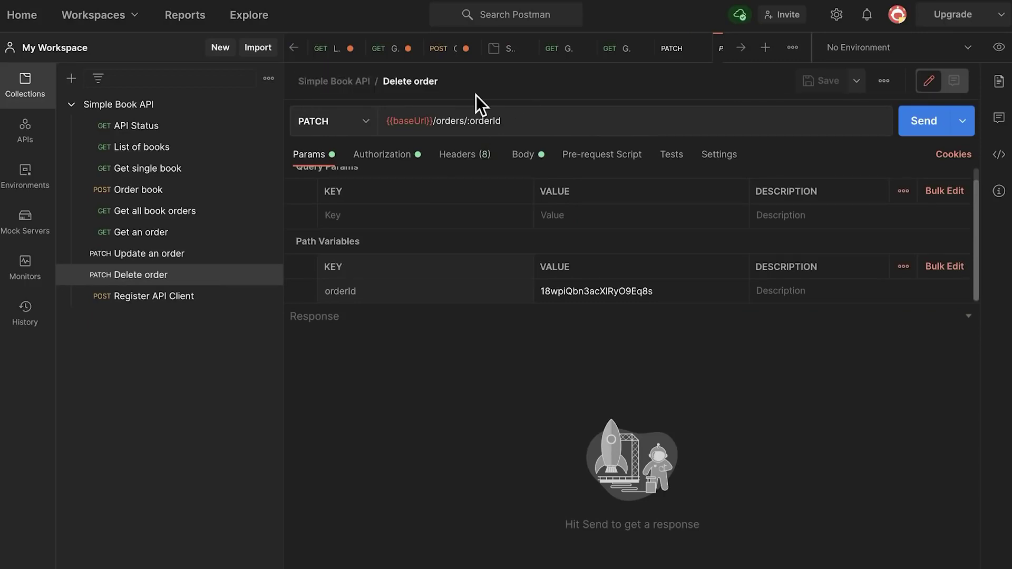
Change the Delete order request's method to DELETE and send it for the order in the orderId path variable
left_click(371, 128)
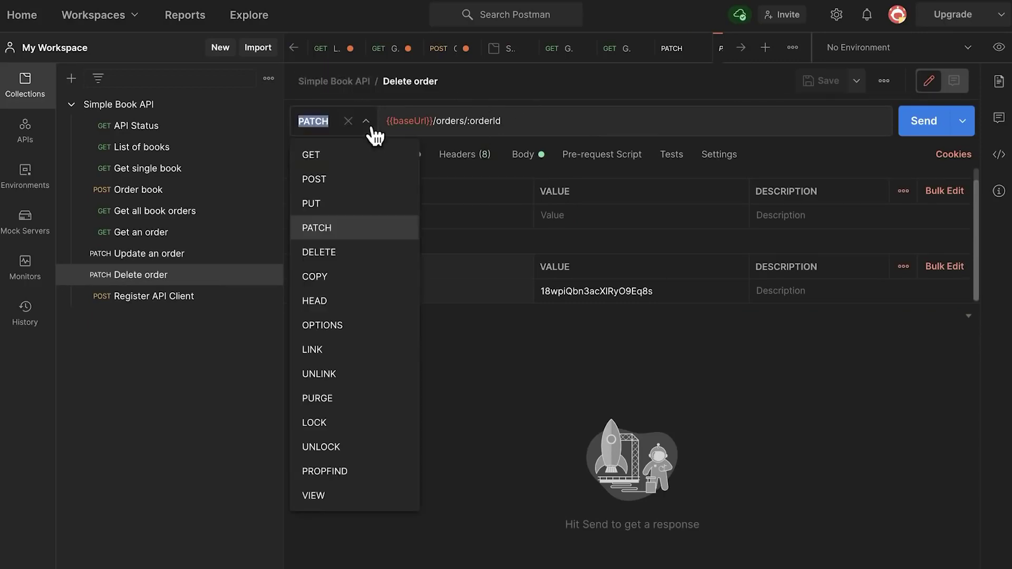
left_click(346, 260)
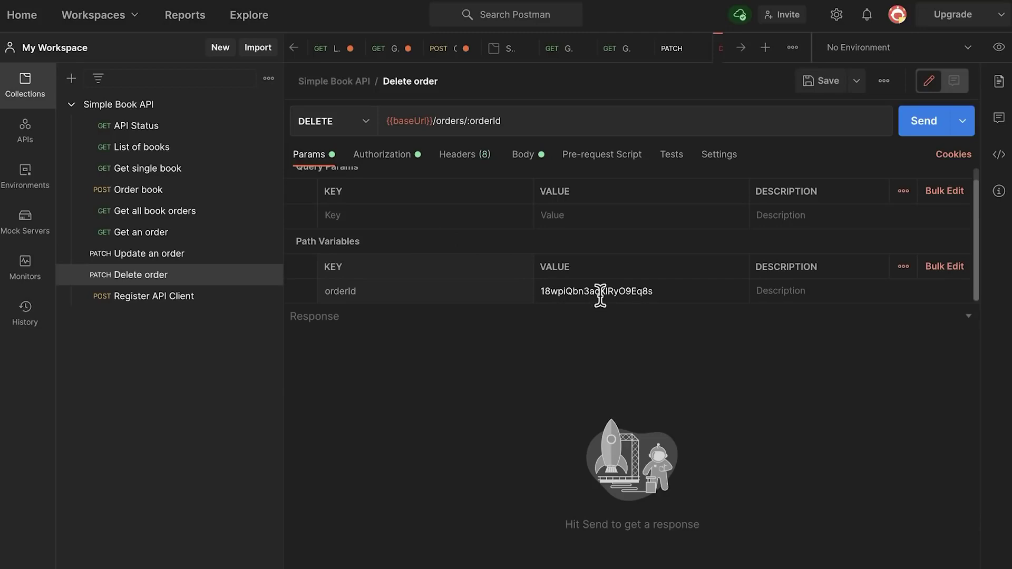
left_click(922, 125)
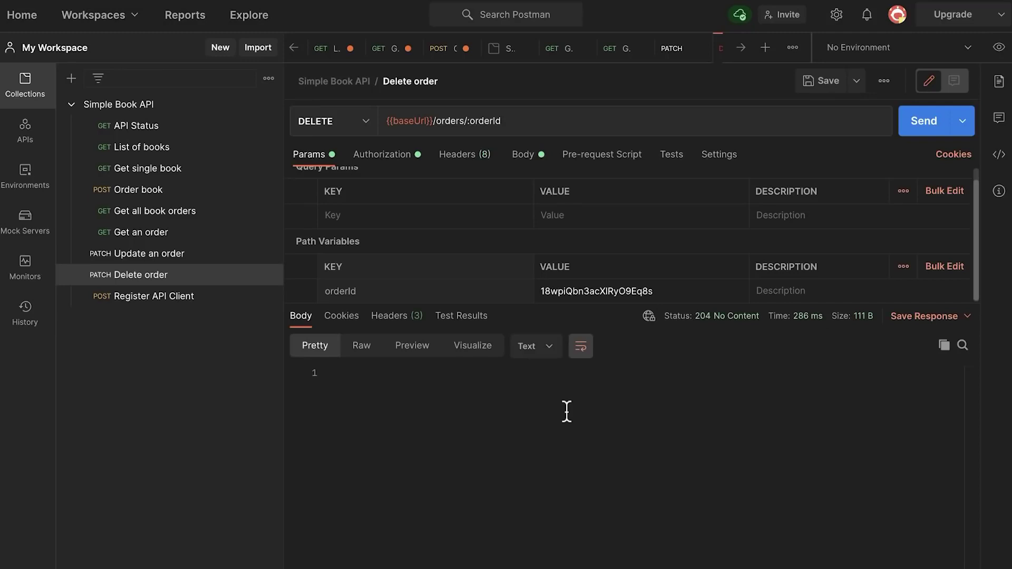
Resend the Get an order and Get all book orders requests to check whether the order still exists
left_click(135, 234)
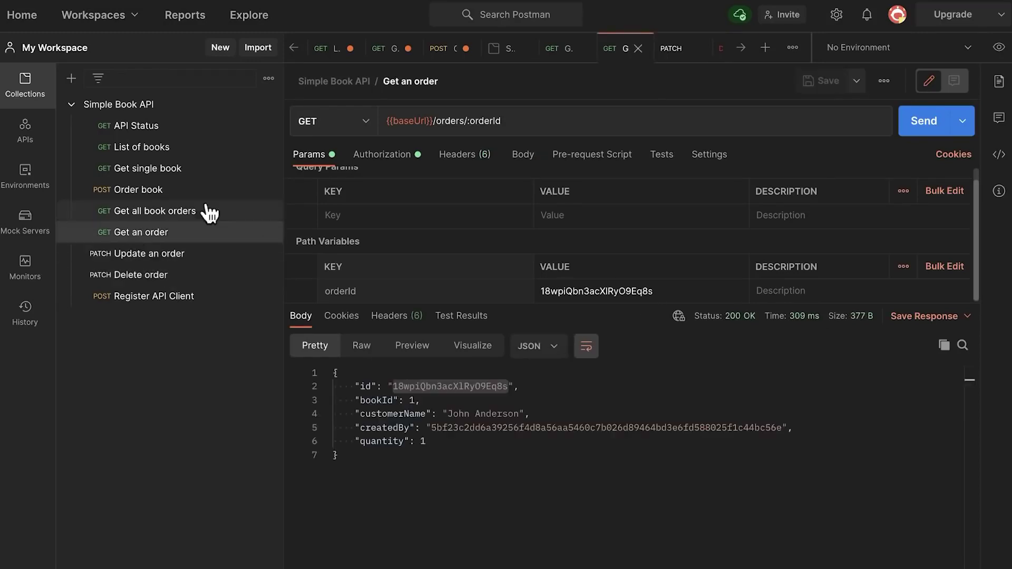
left_click(933, 122)
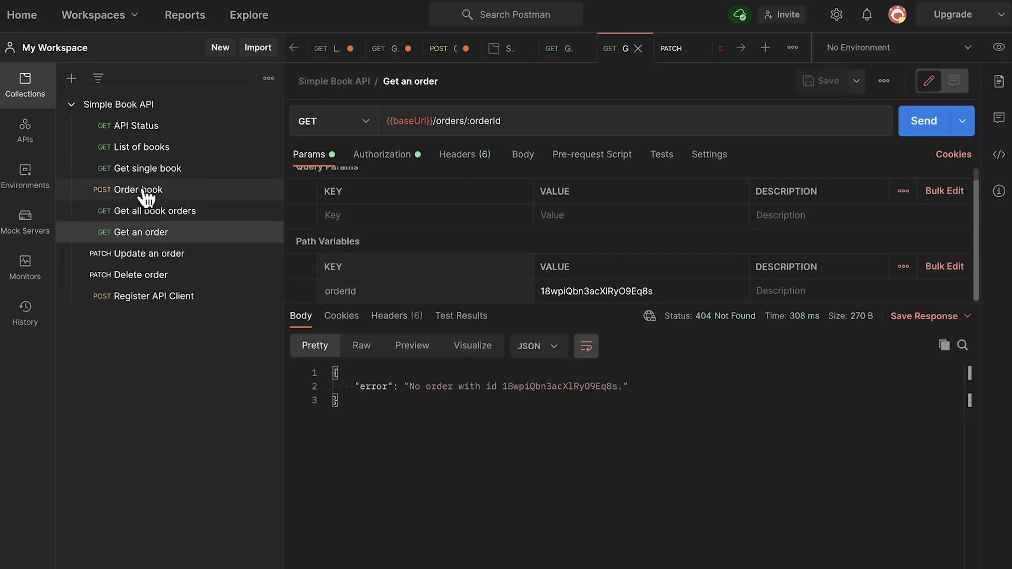
left_click(151, 211)
left_click(917, 117)
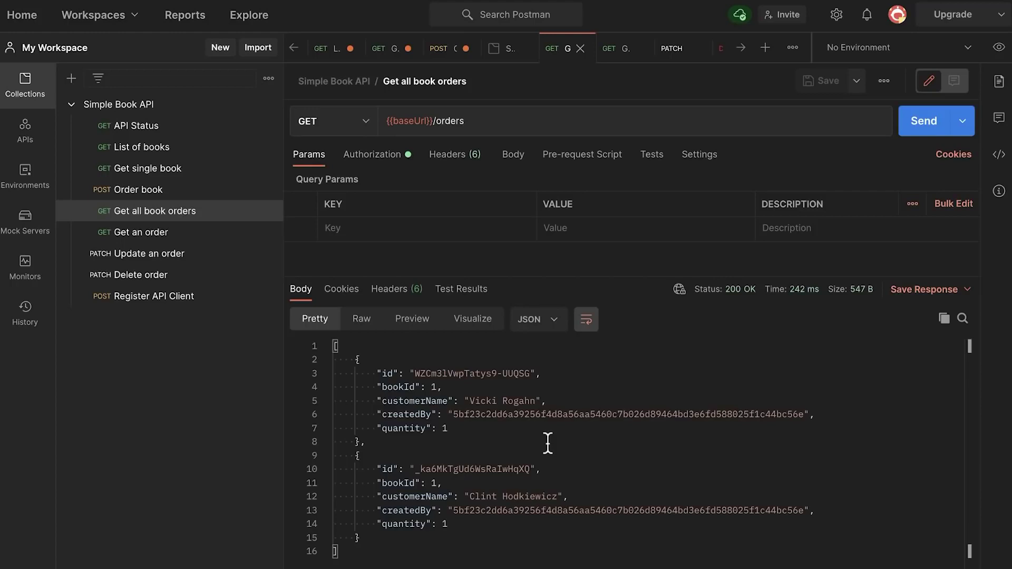
Save the Delete order request and close all open request tabs, saving the pending changes in each one
left_click(165, 276)
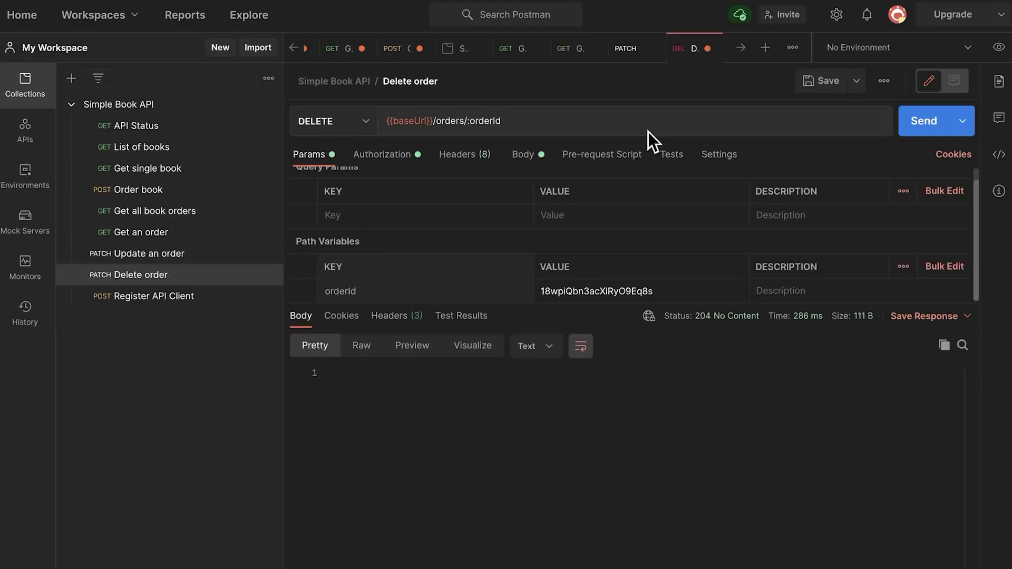
key("ctrl+s")
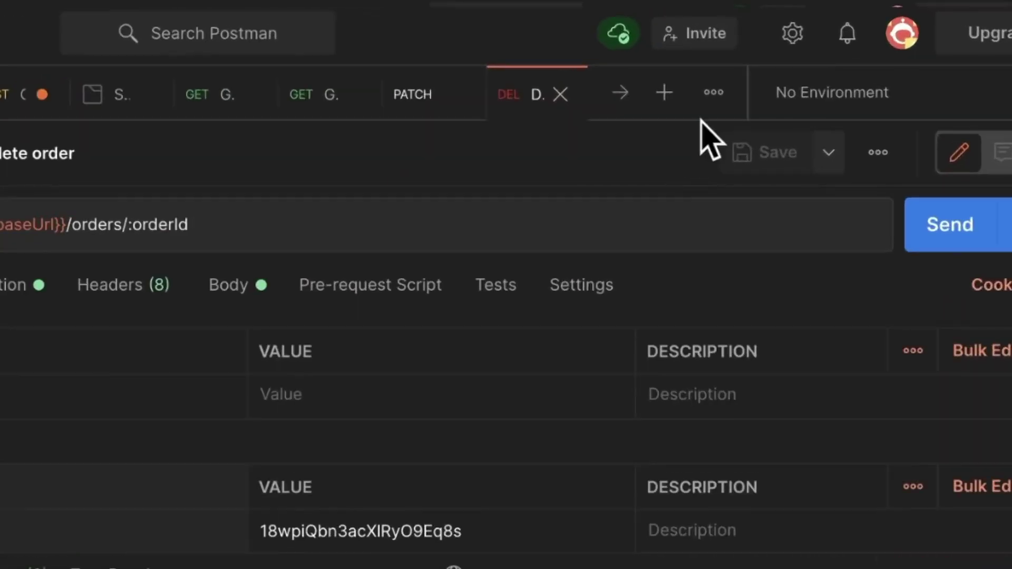
left_click(713, 95)
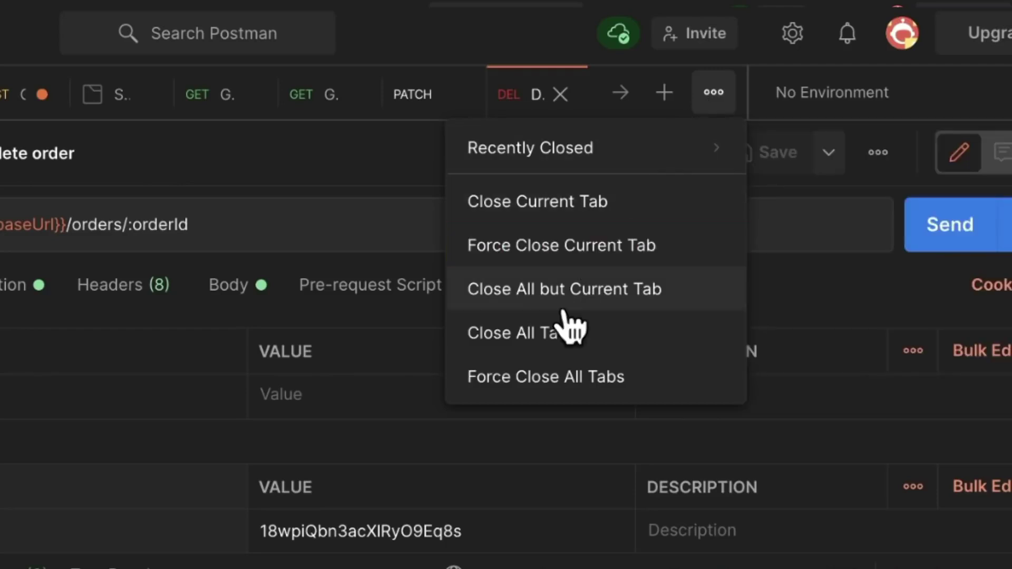
left_click(554, 335)
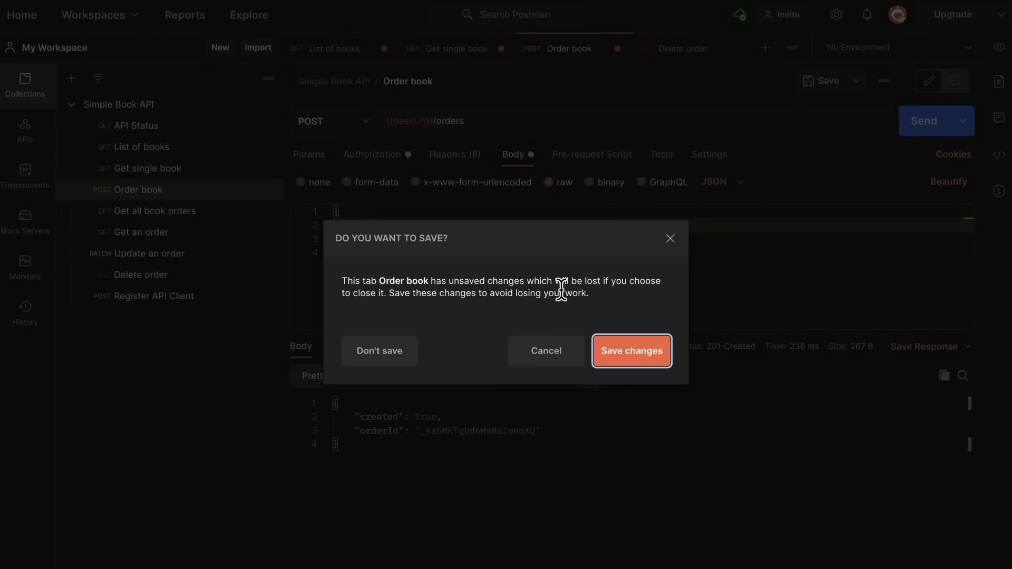
left_click(630, 363)
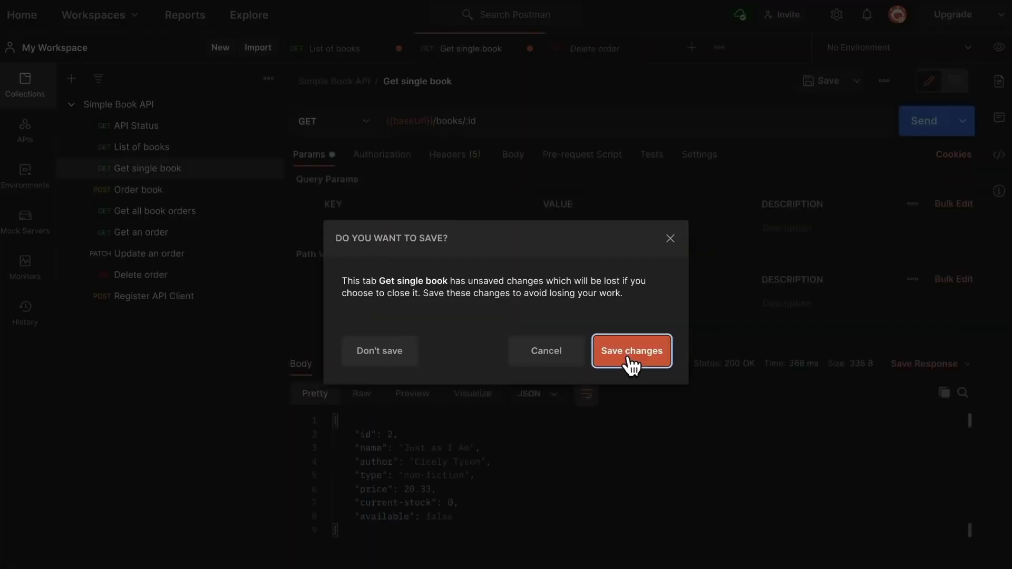
left_click(630, 360)
left_click(622, 407)
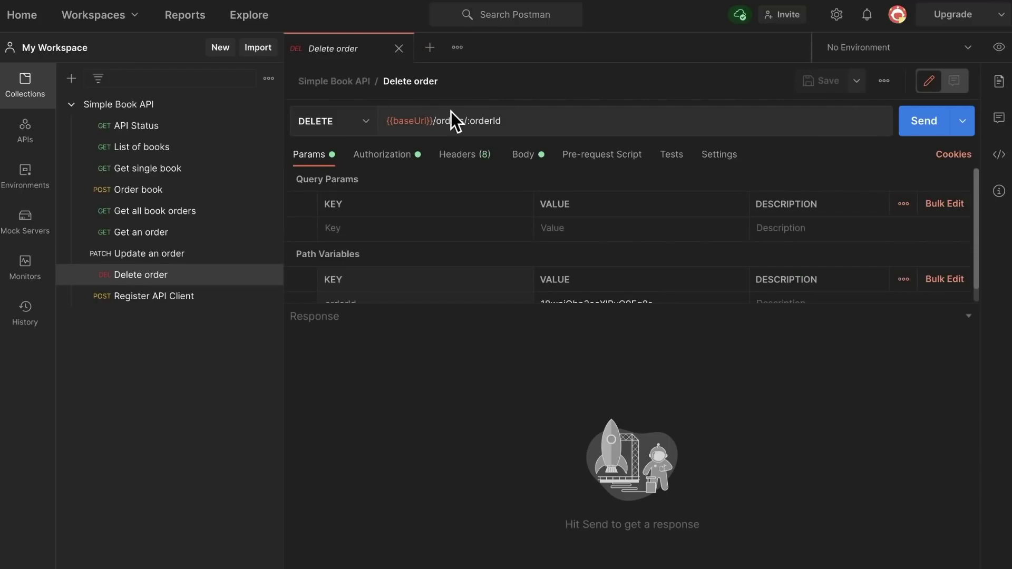
left_click(400, 49)
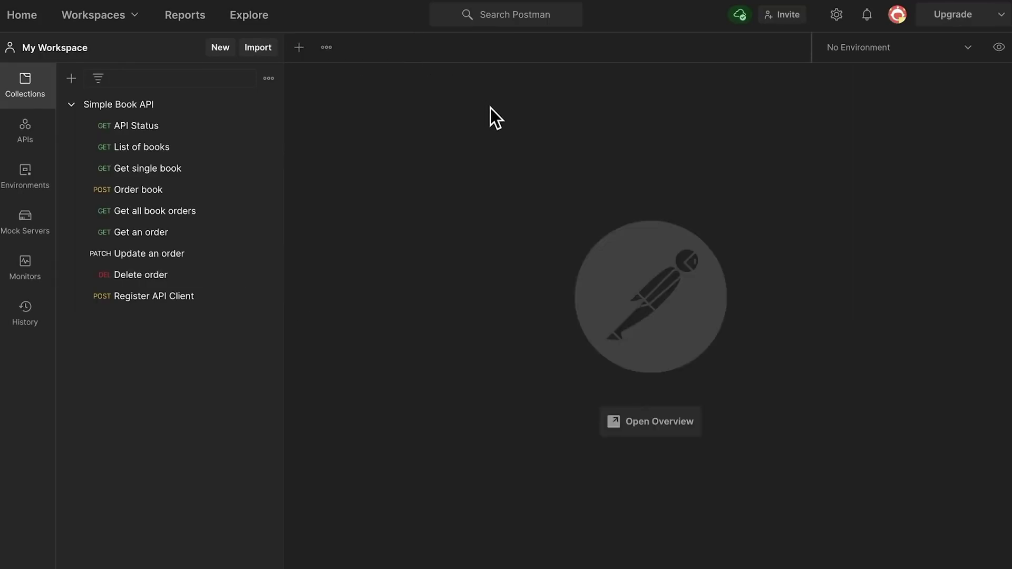
Open several untitled request tabs and force close all of them without saving
left_click(299, 50)
left_click(431, 48)
left_click(552, 57)
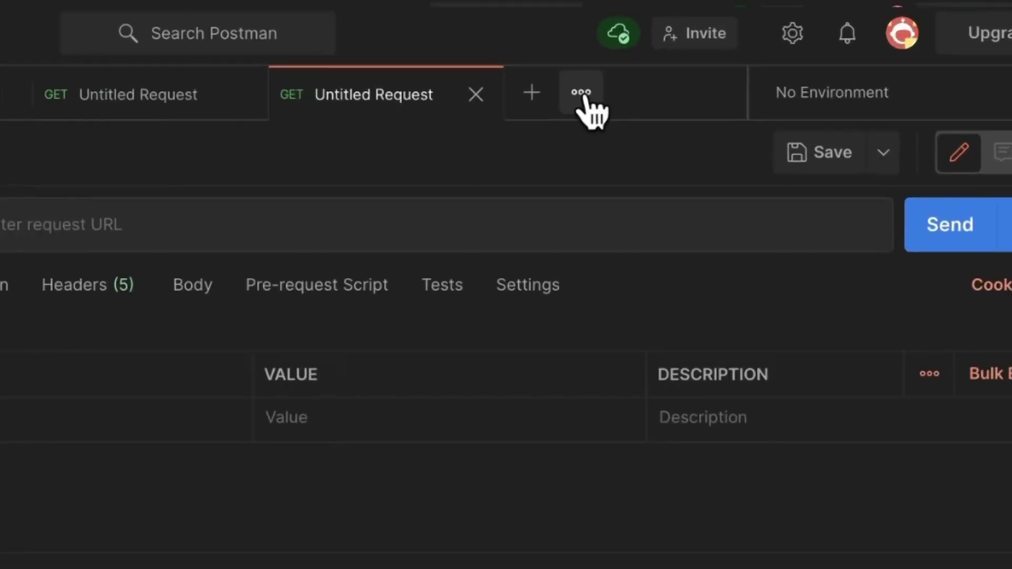
left_click(582, 95)
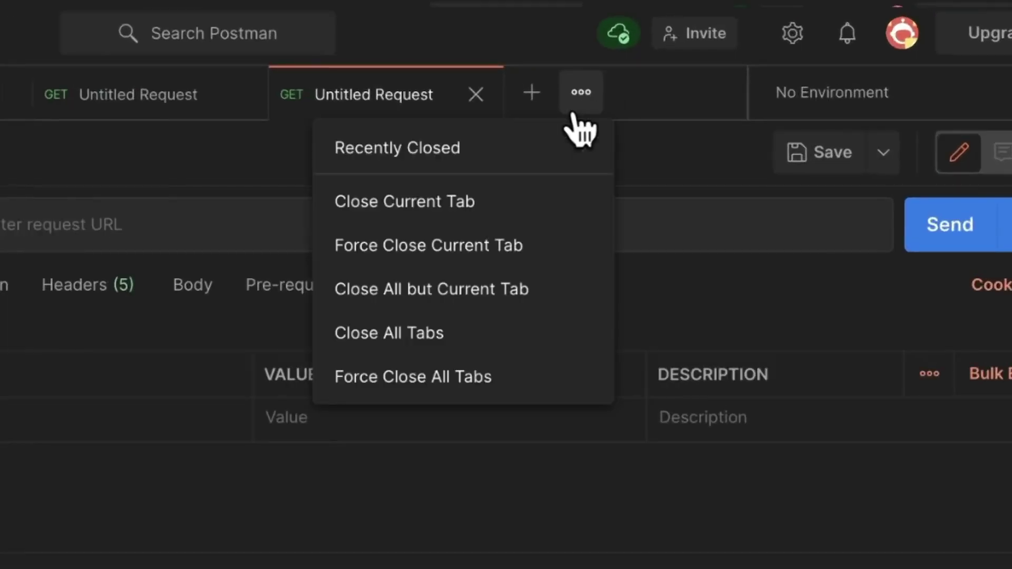
left_click(543, 394)
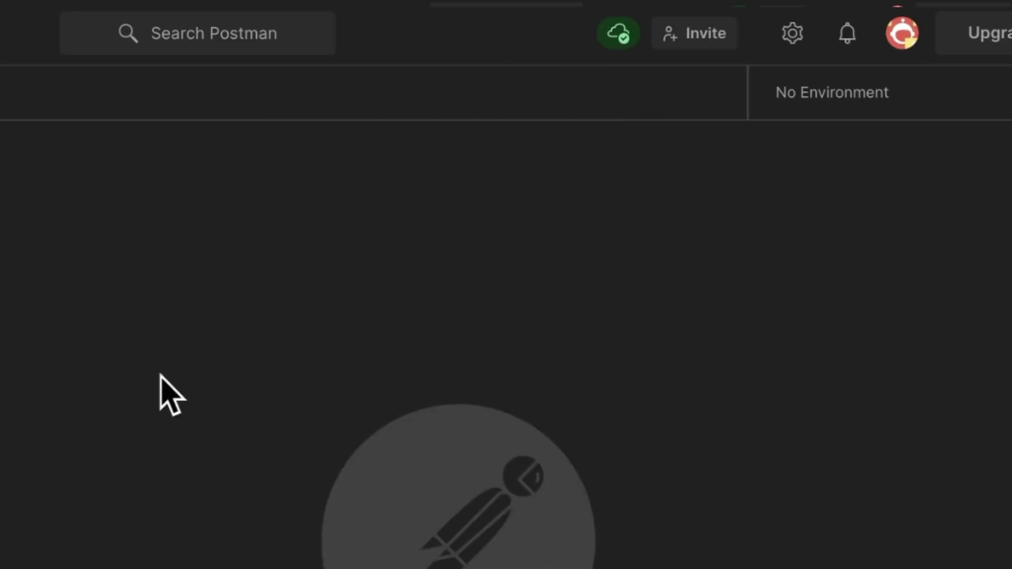